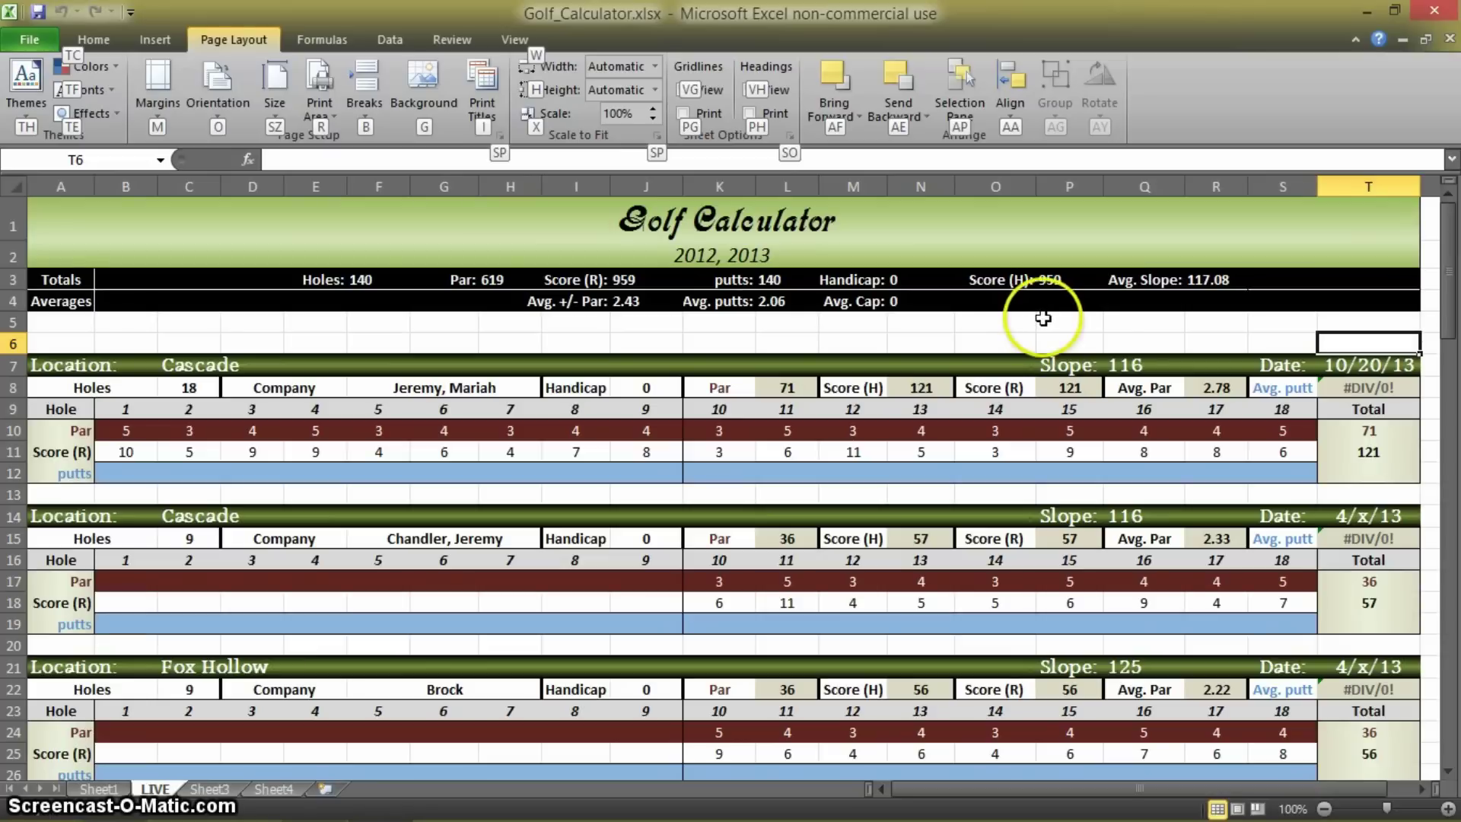
- Create a new blank workbook
left_click(1455, 234)
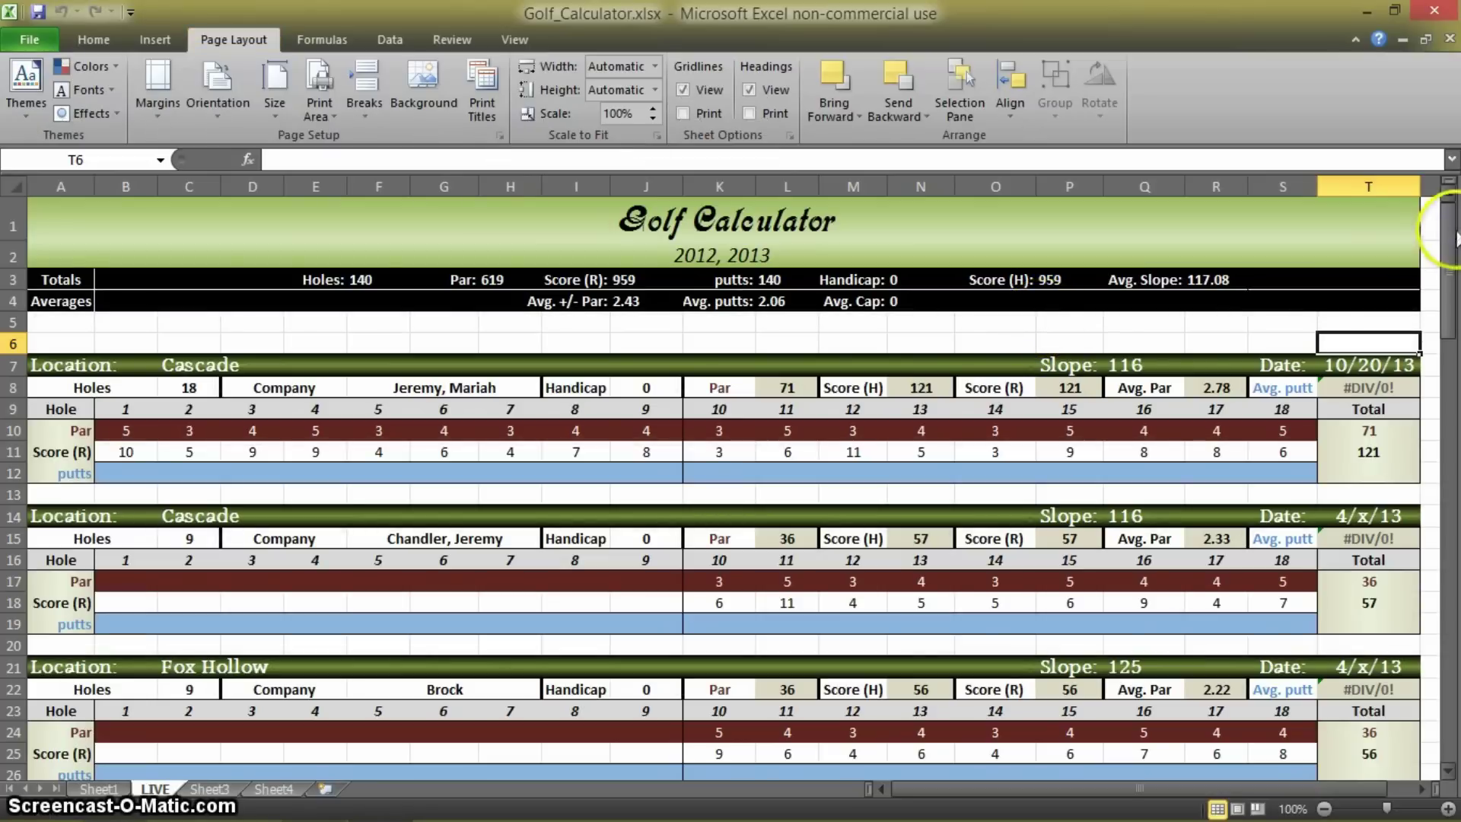
mouse_move(1449, 247)
left_mouse_down()
mouse_move(1450, 464)
mouse_move(1450, 220)
left_mouse_up()
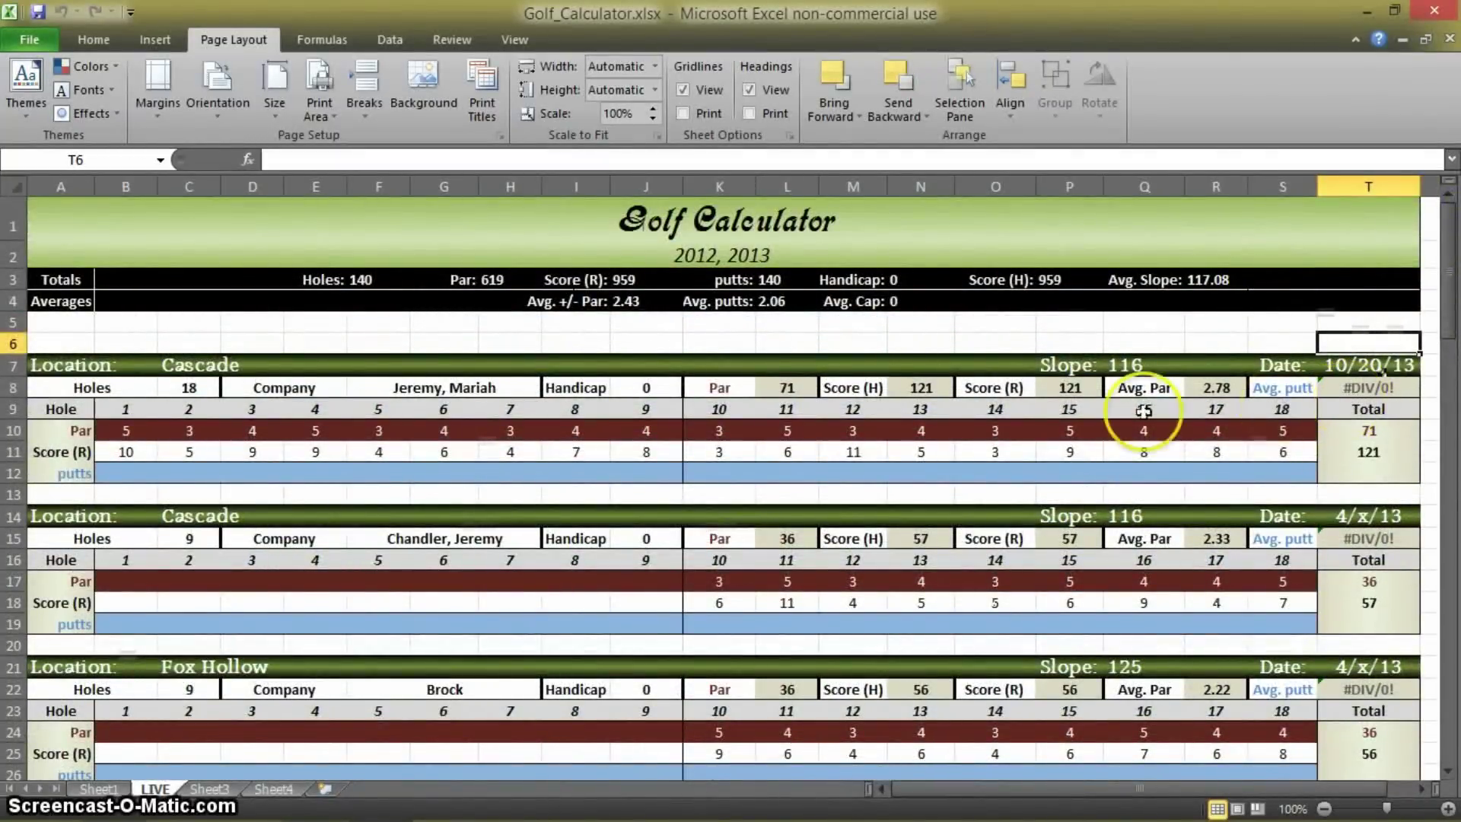
key("ctrl+Home")
key("ctrl+n")
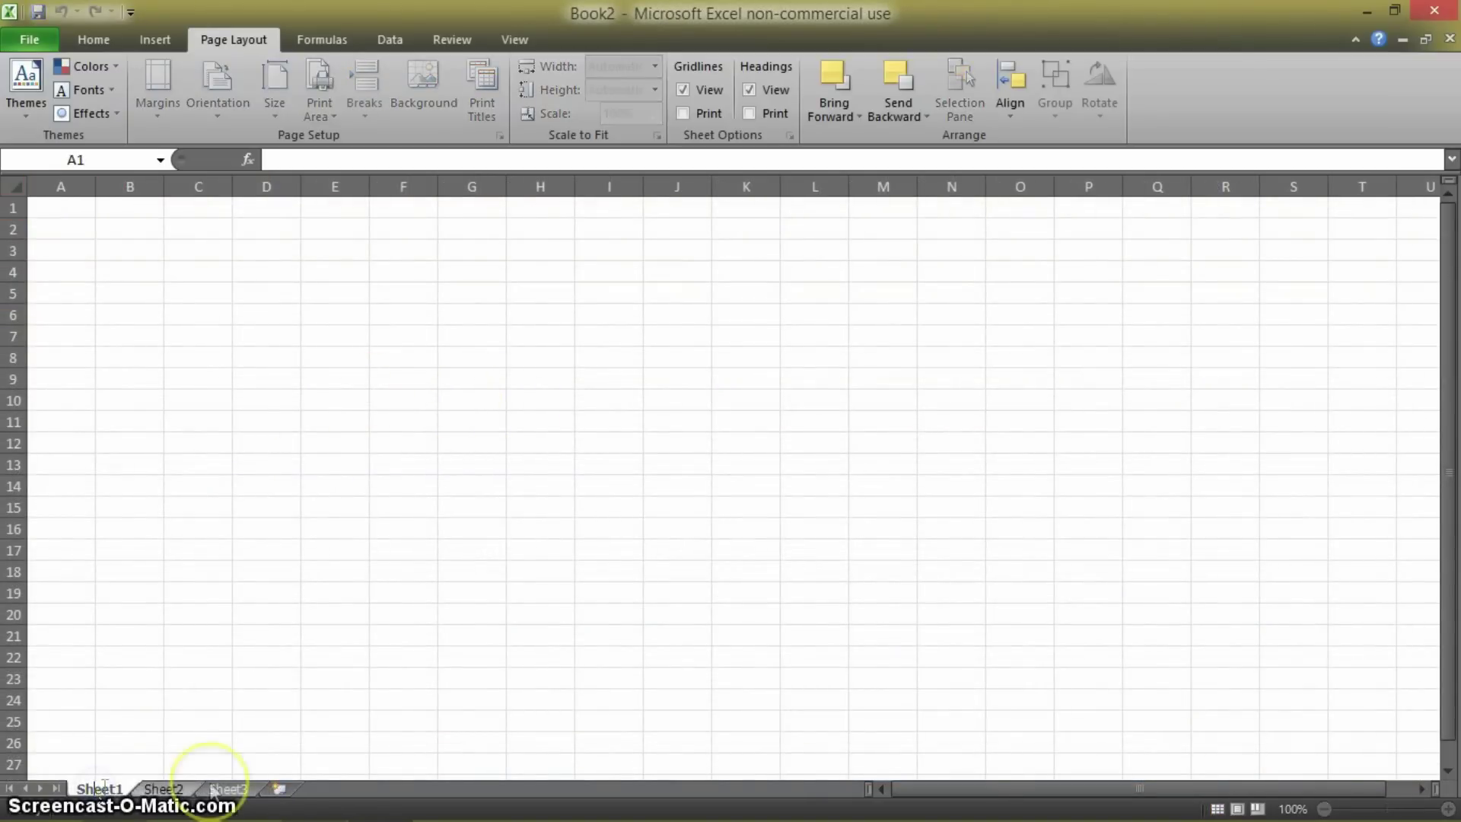
- Rename Sheet1 of the new workbook to LIVE
left_click(122, 764)
double_click(111, 789)
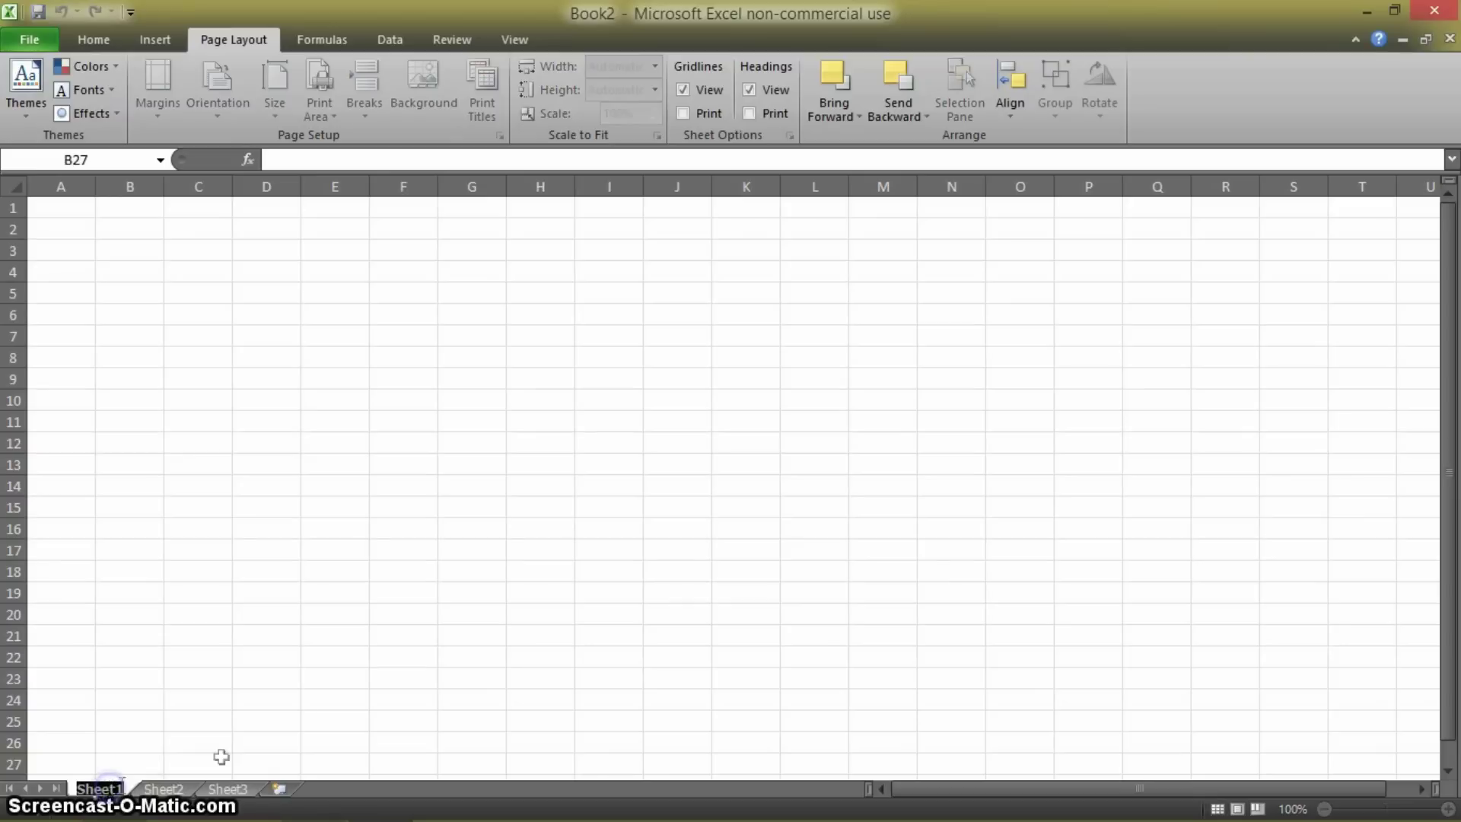
type("LIVE")
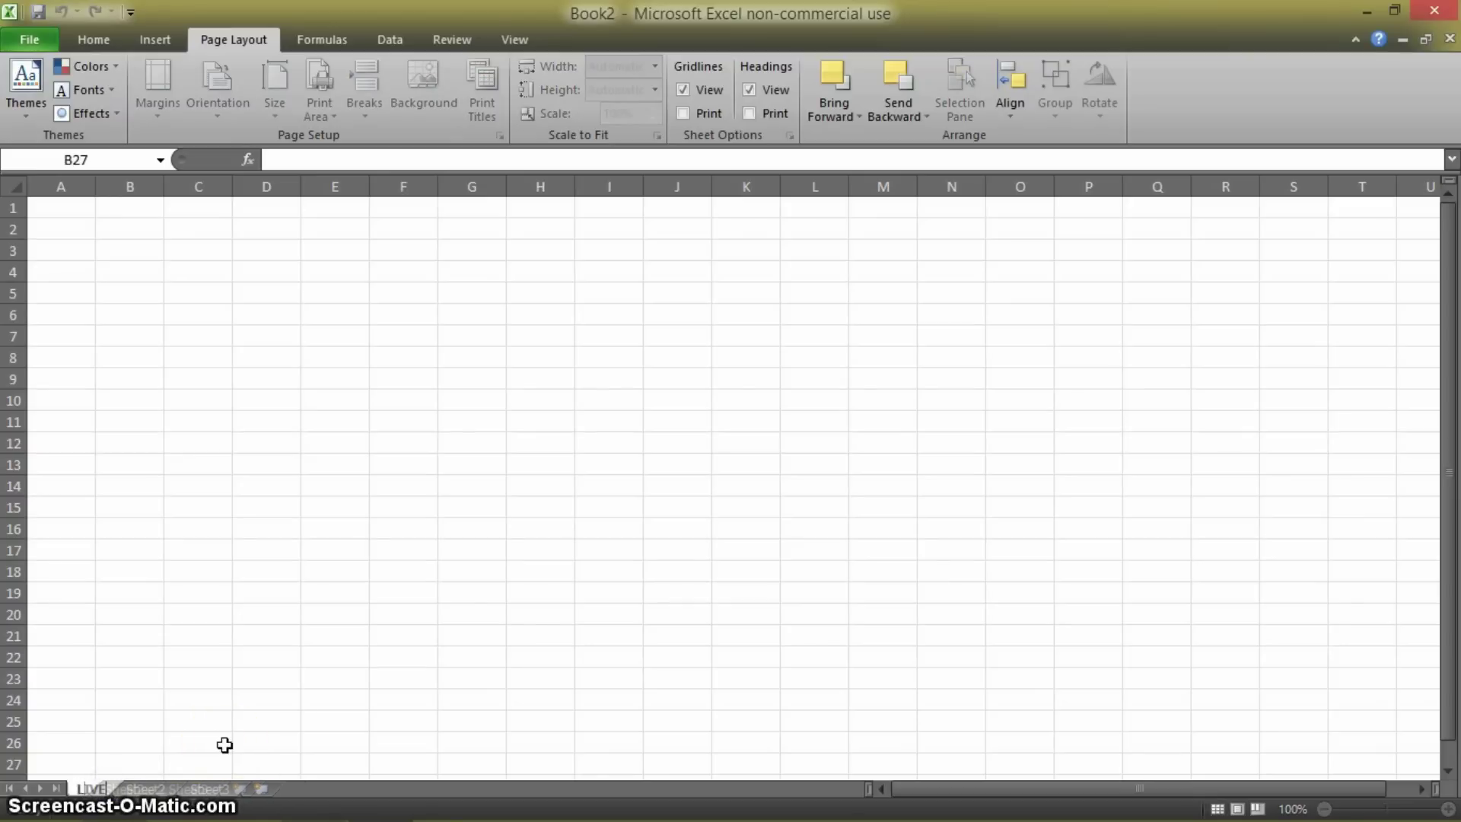
key("Return")
- Delete Sheet3 and rename Sheet2 to Master
left_click(152, 788)
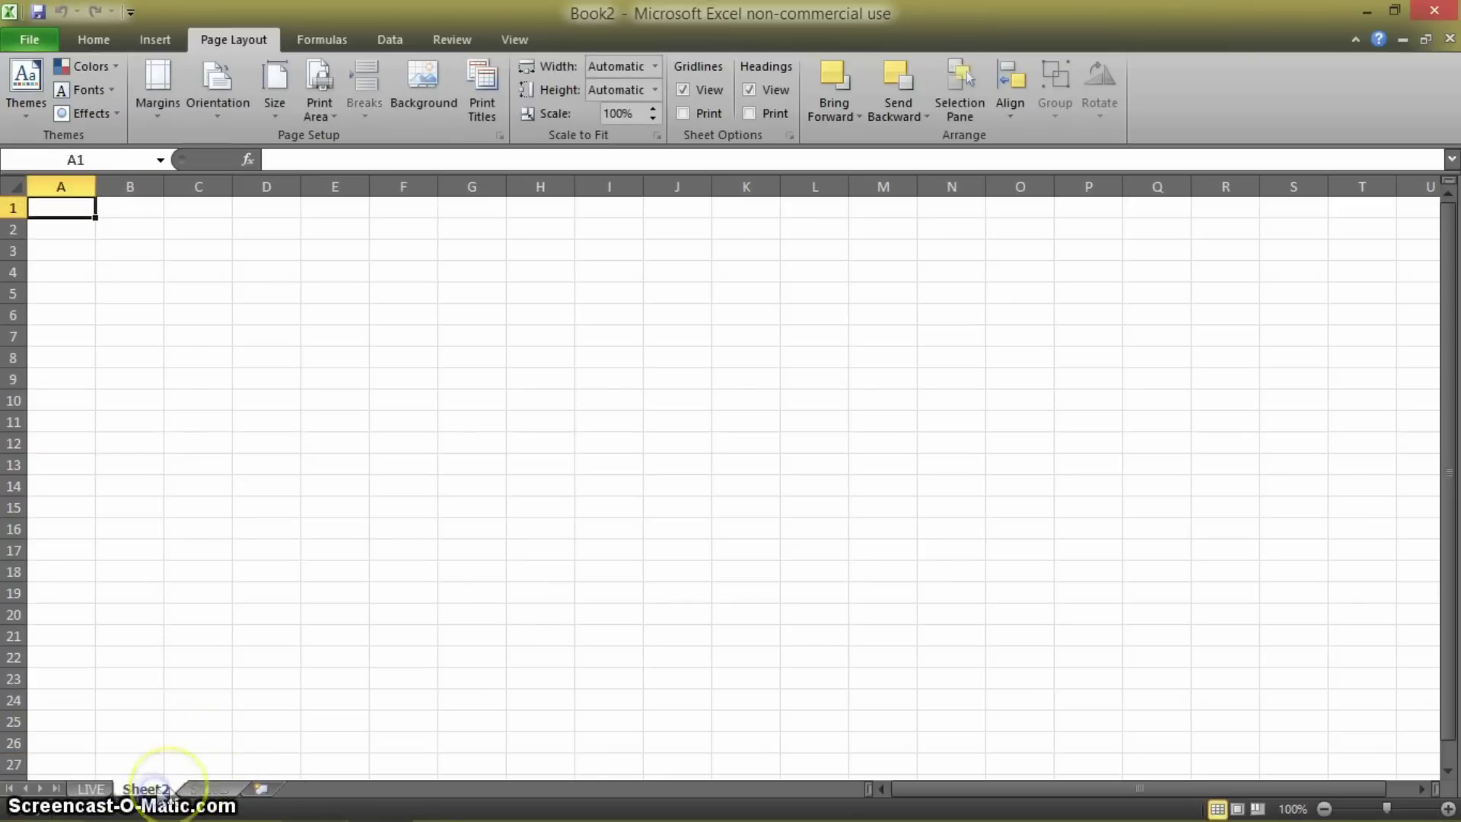
right_click(231, 797)
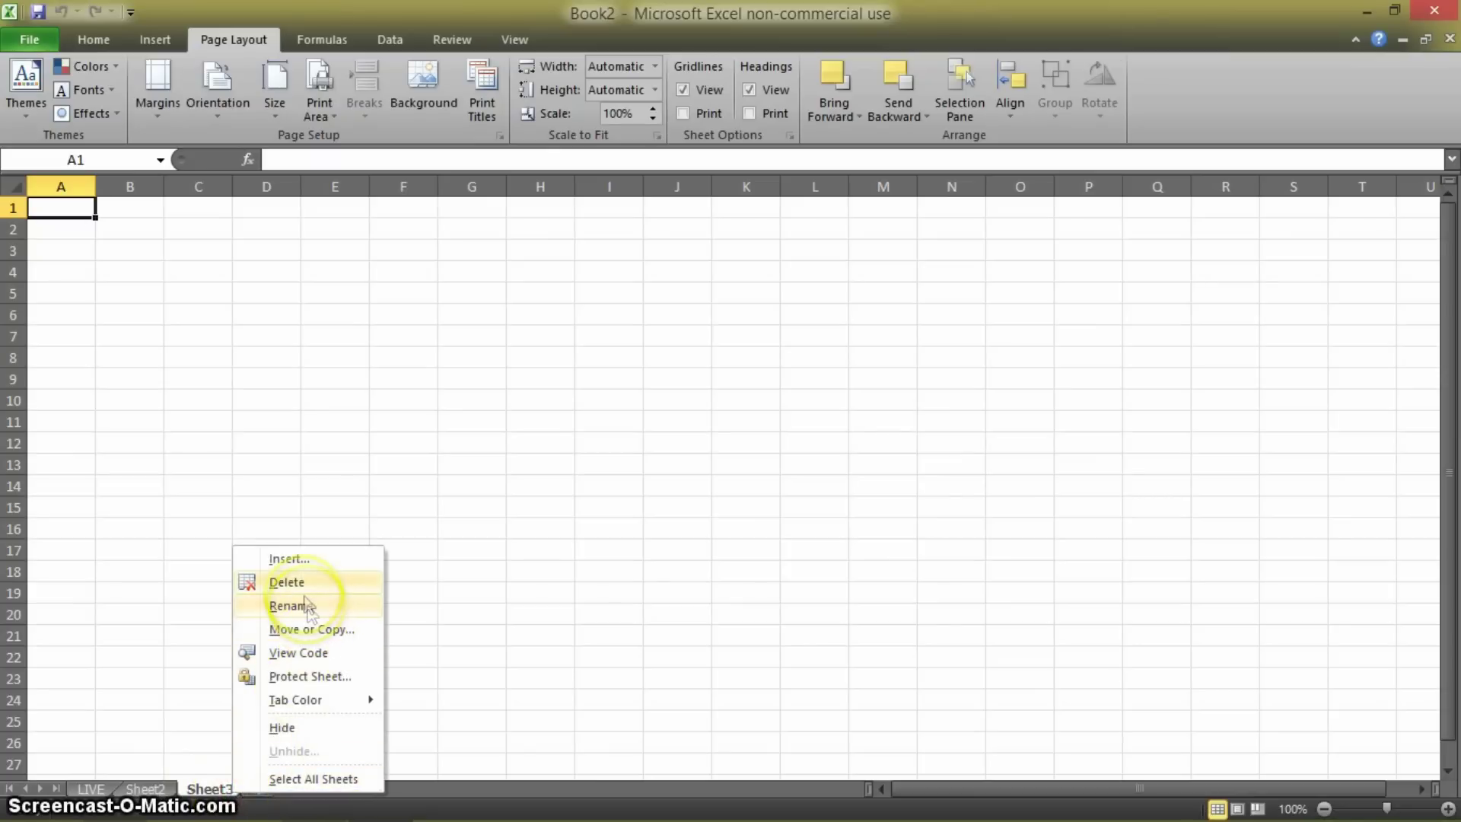
left_click(301, 584)
double_click(146, 788)
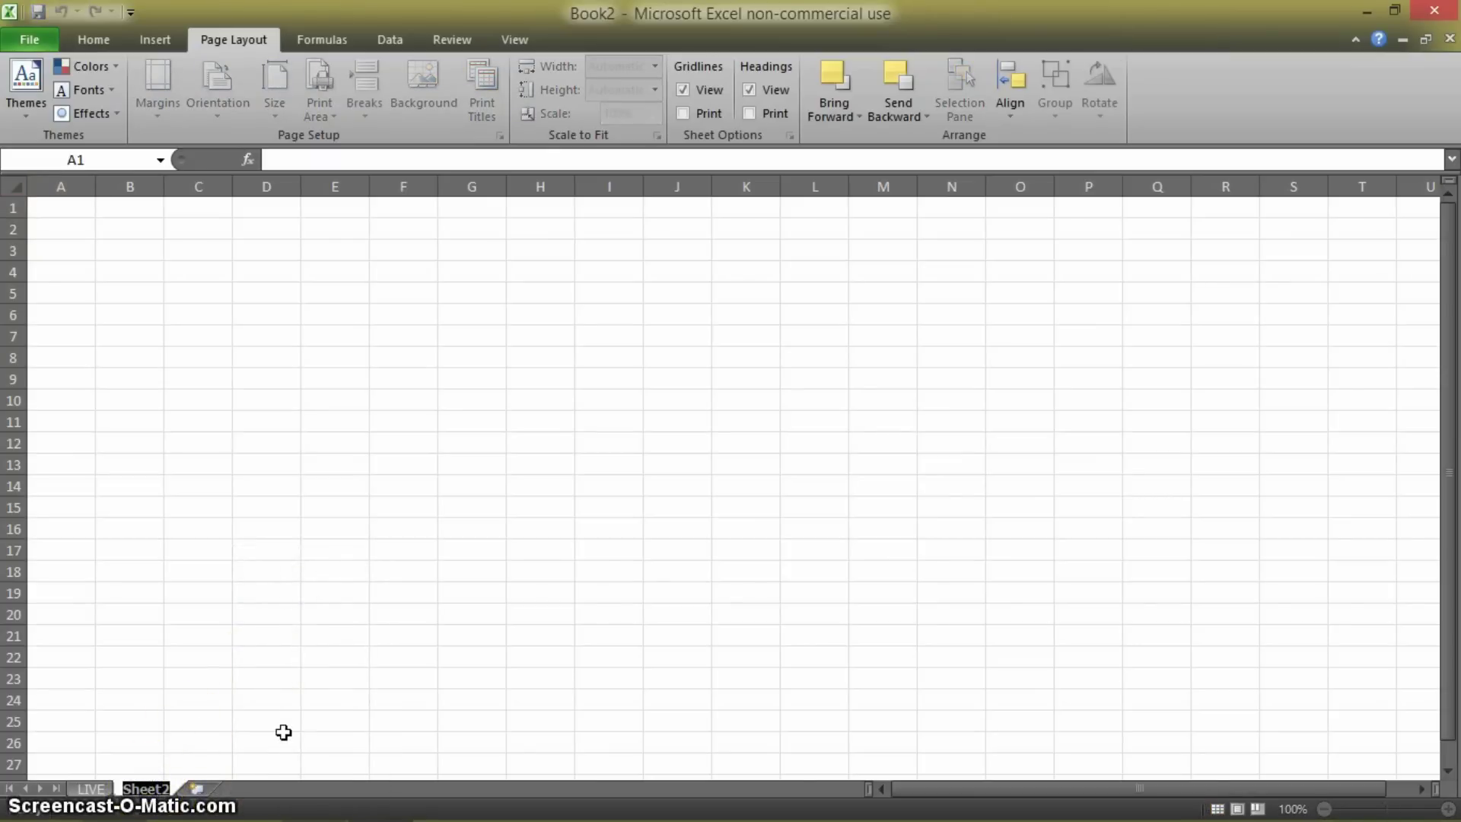
left_click(283, 732)
- On the LIVE sheet, merge and center cells A1:T1 and enter the title "Golf Calculator"
left_click(91, 788)
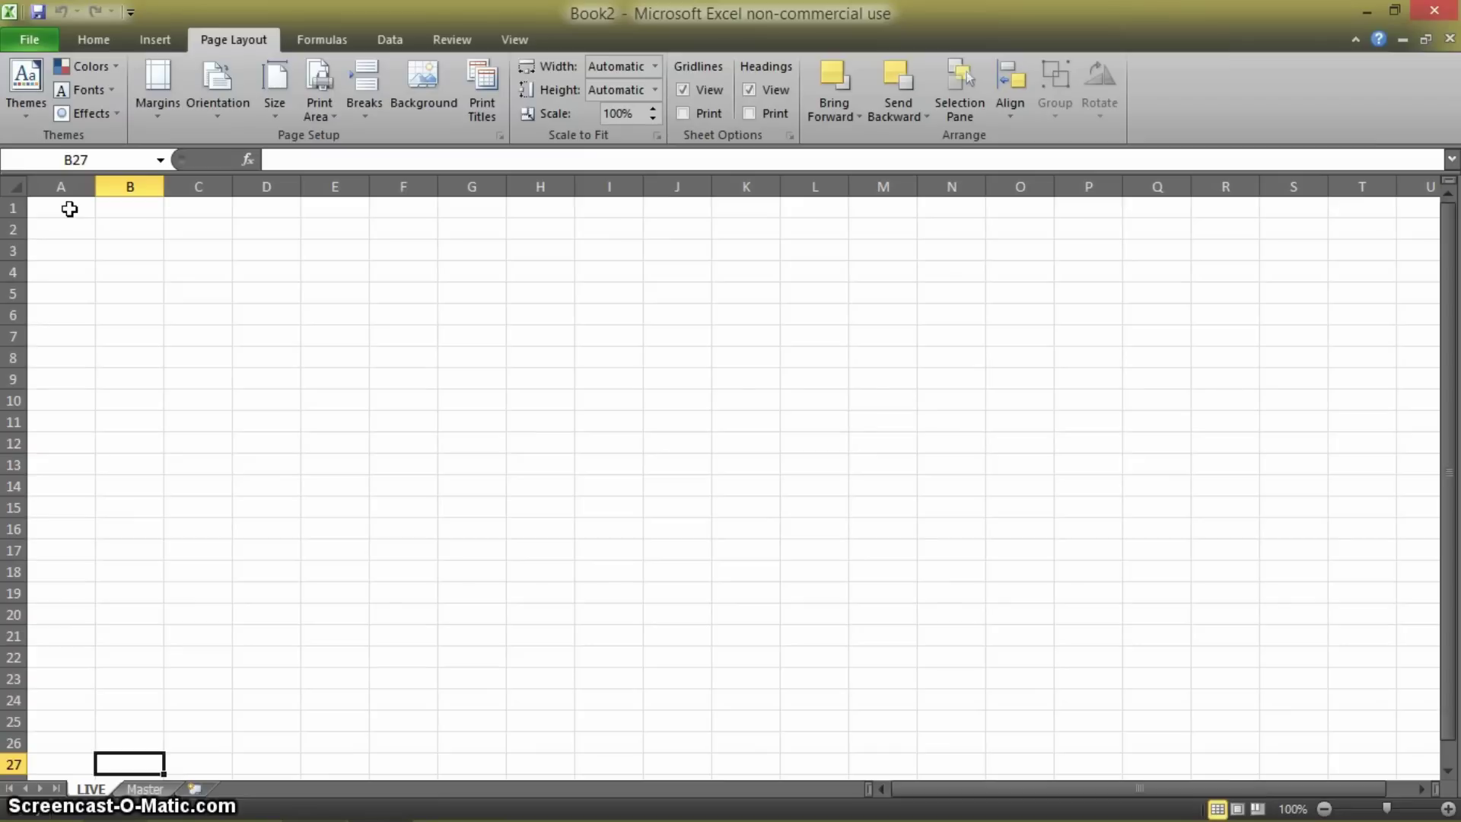
left_click_drag(70, 208, 1371, 209)
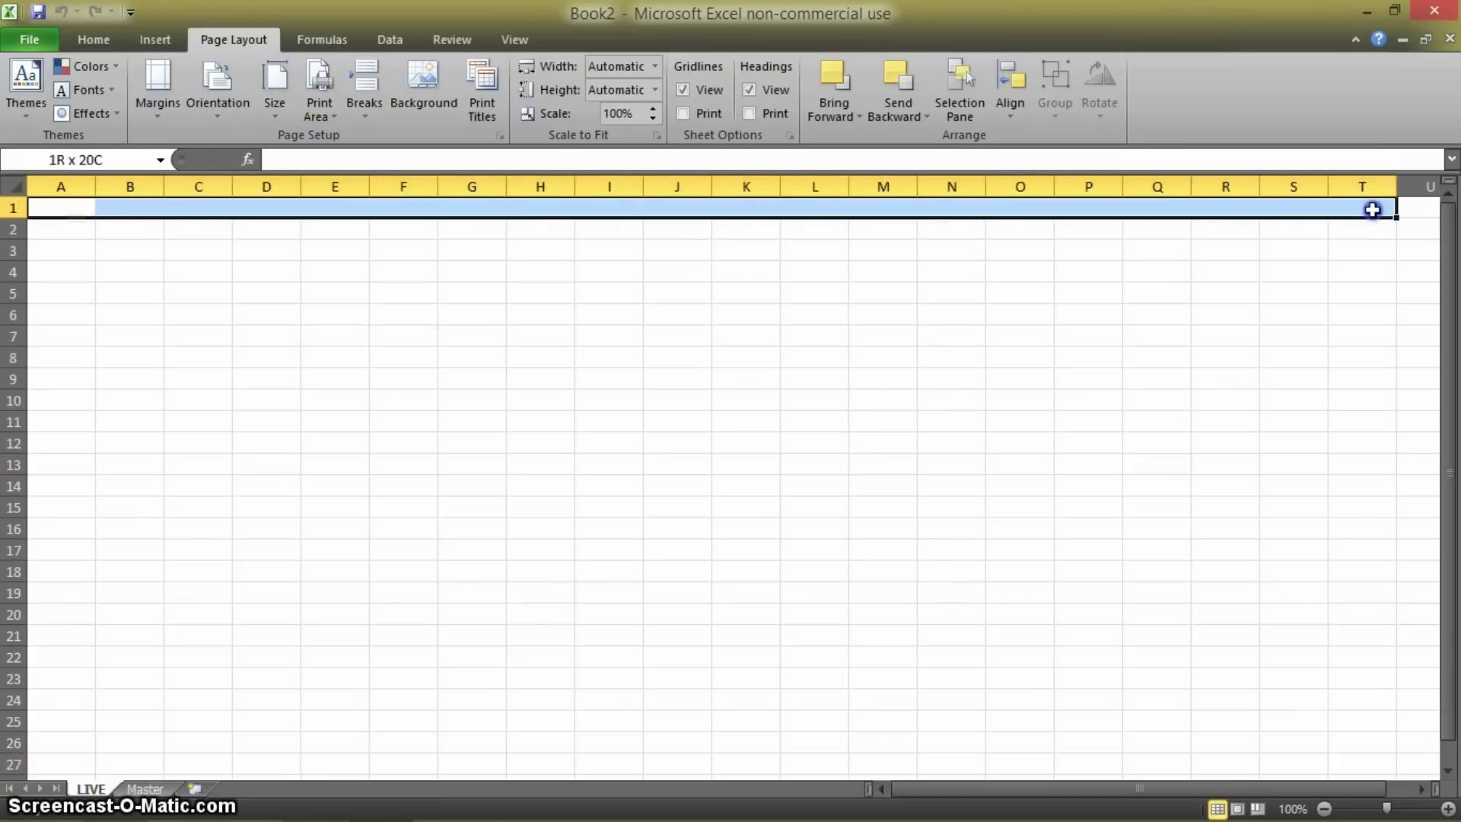
left_click(107, 37)
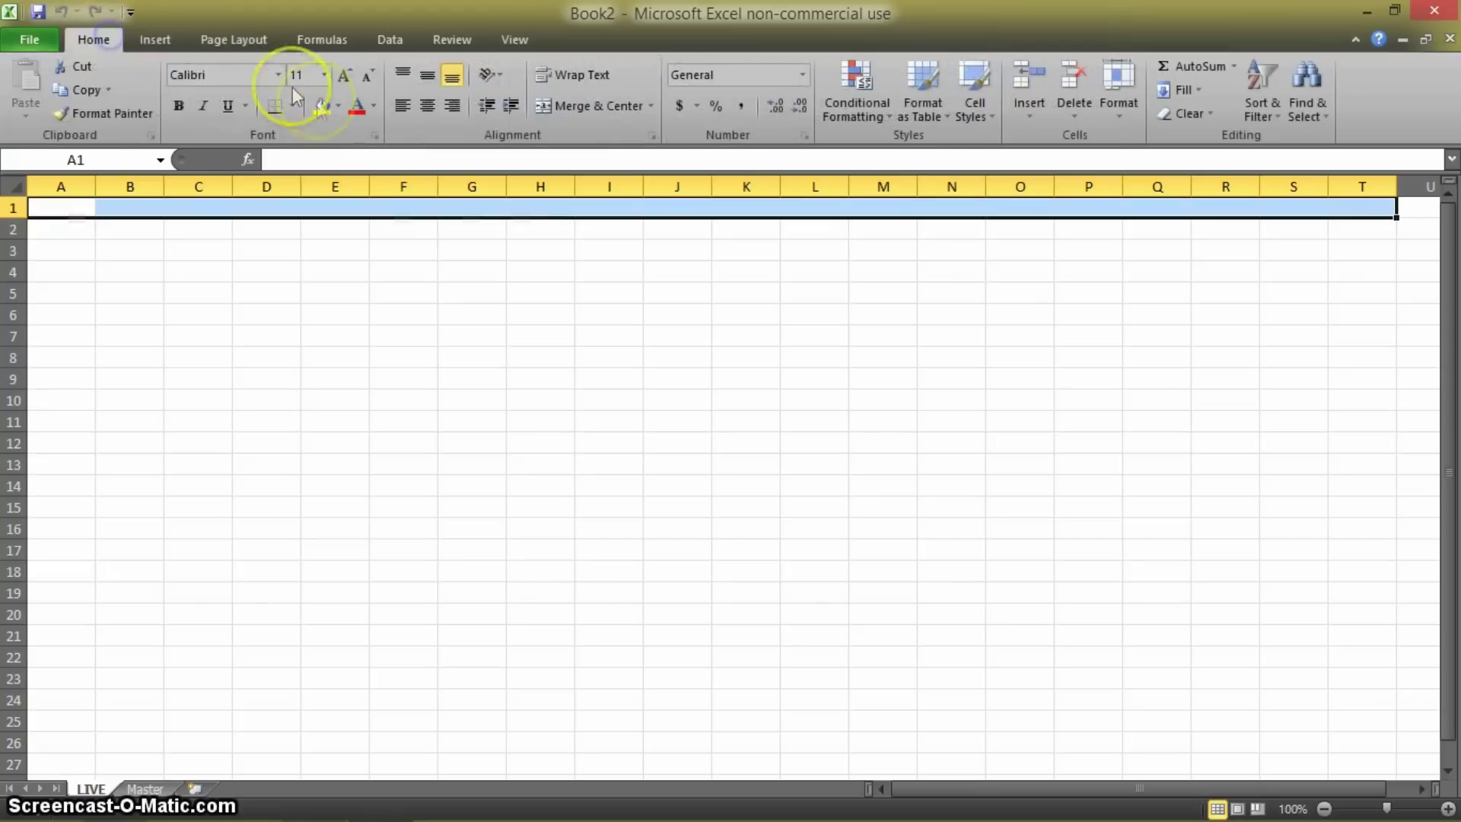
left_click(577, 105)
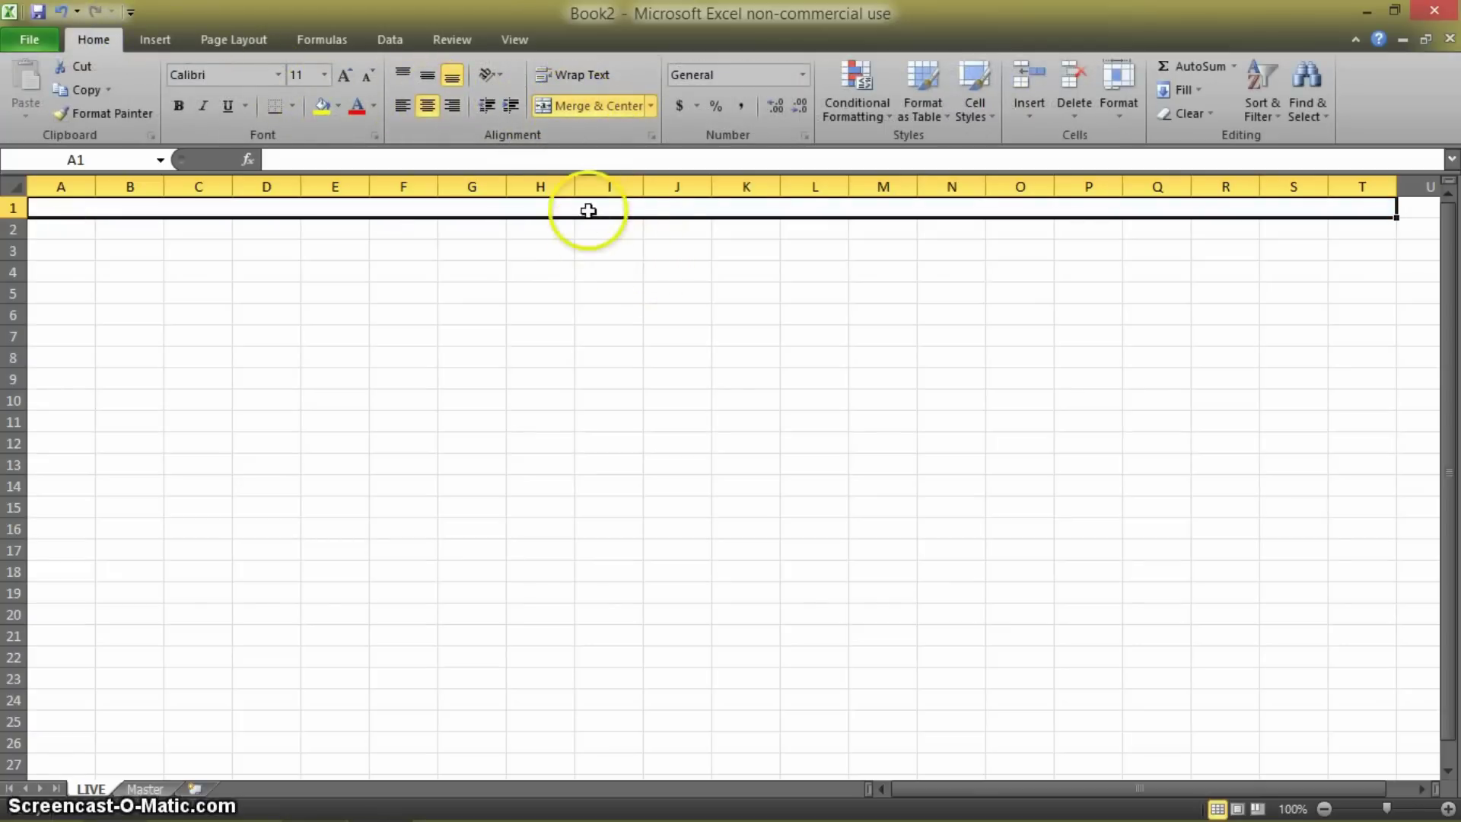
type("Golf")
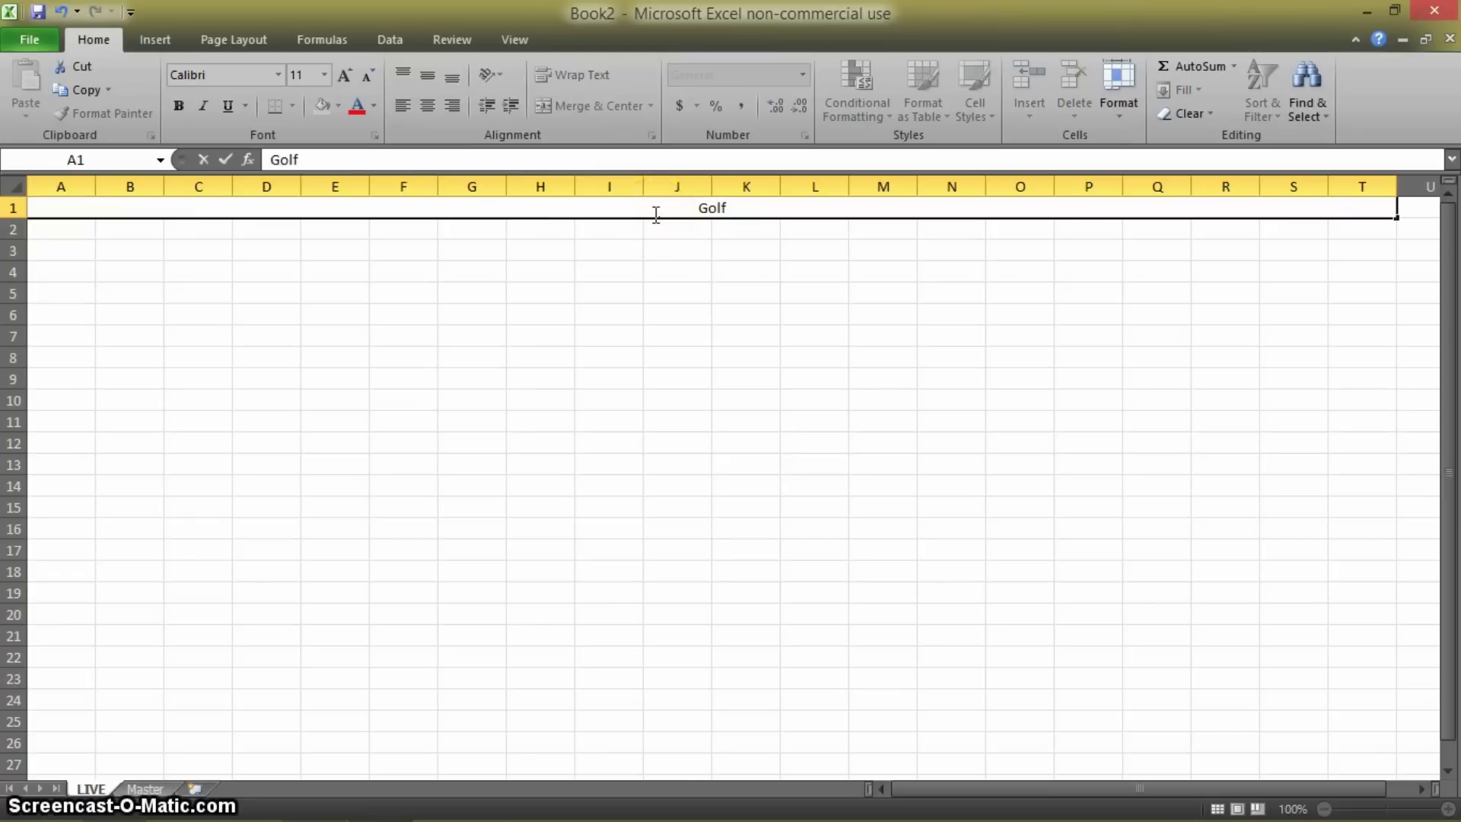
type(" Calculator")
key("Return")
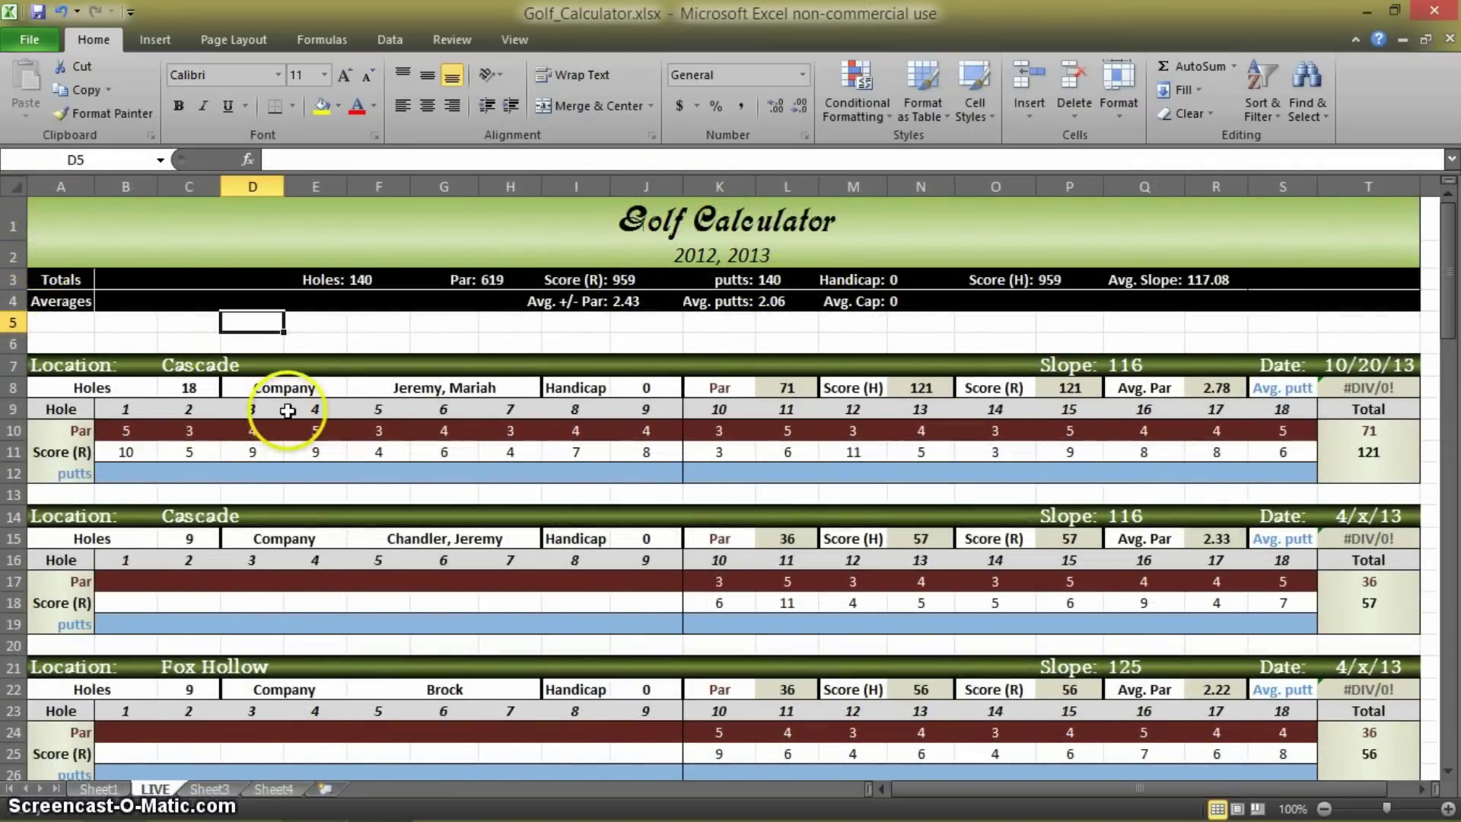
- In the new workbook, merge and center cells A2:T2 and enter "2012, 2013" as the subtitle
key("alt+Tab")
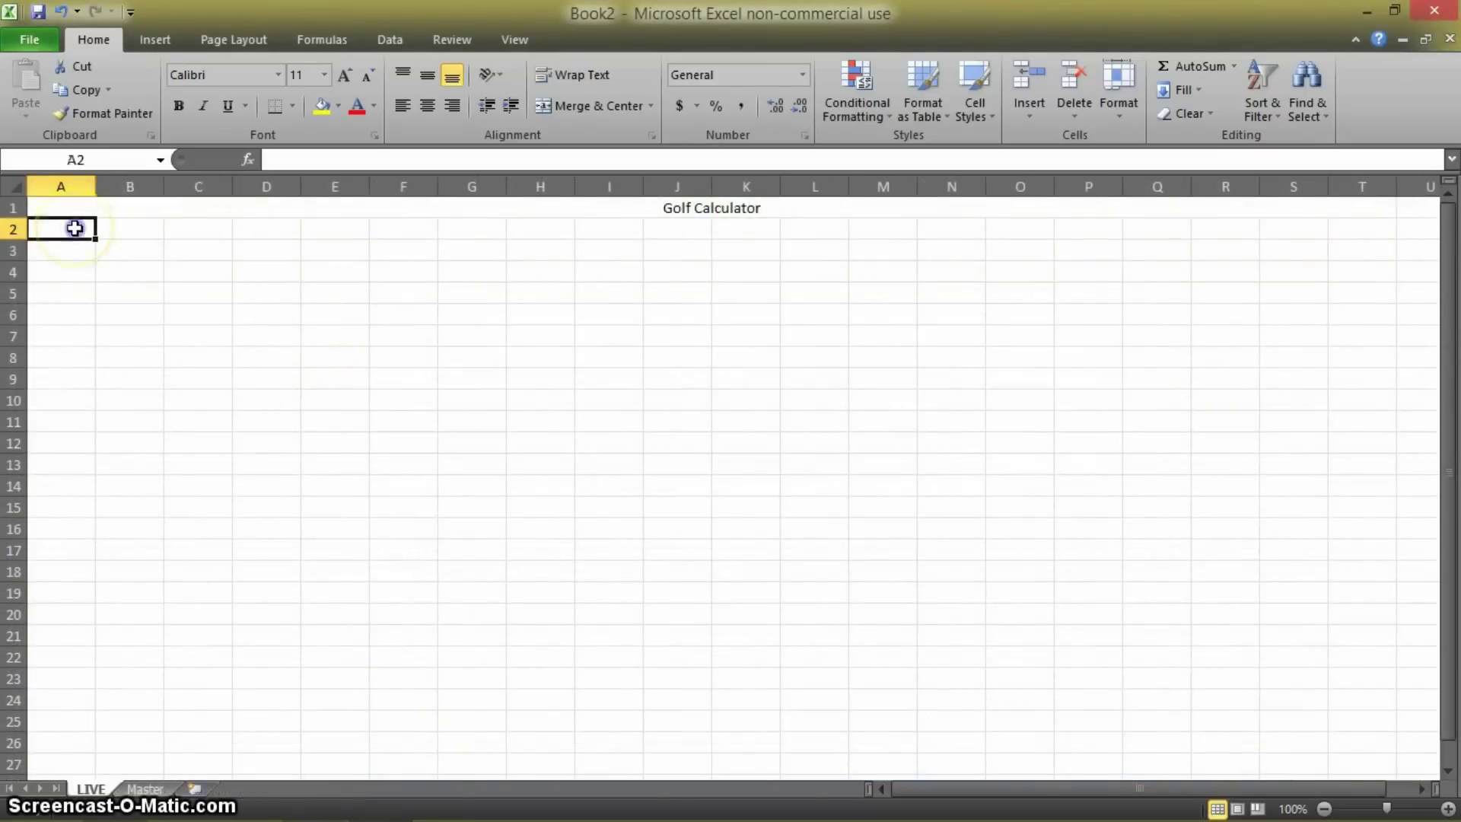
left_click_drag(72, 228, 1236, 237)
left_click(597, 107)
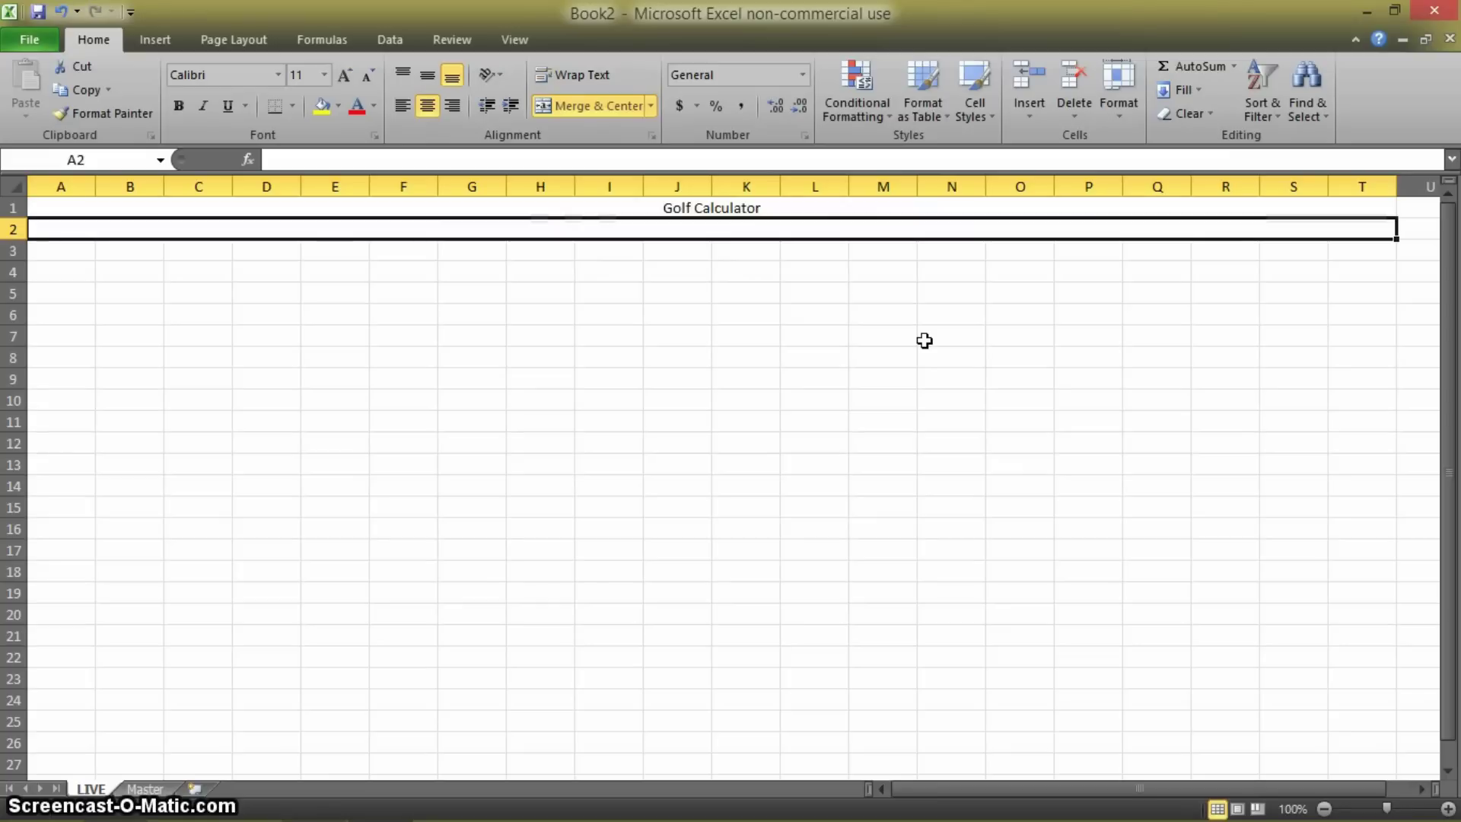
type("2012,")
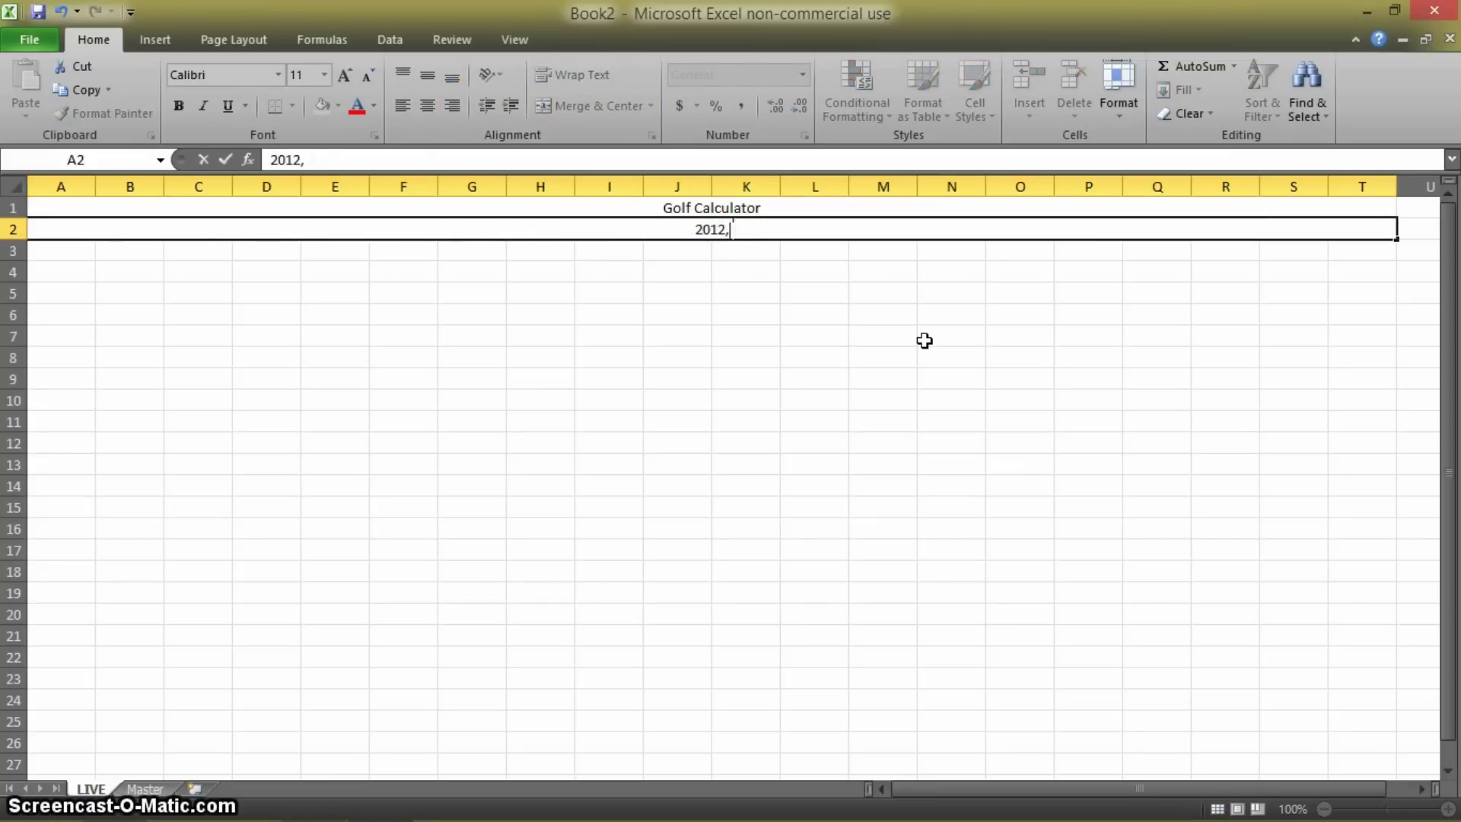
type(" 2013")
left_click(882, 378)
- Fill both heading rows, A1:T2, with a horizontal two-color gradient of white and green, with the green centered in each row
left_click_drag(710, 202, 712, 229)
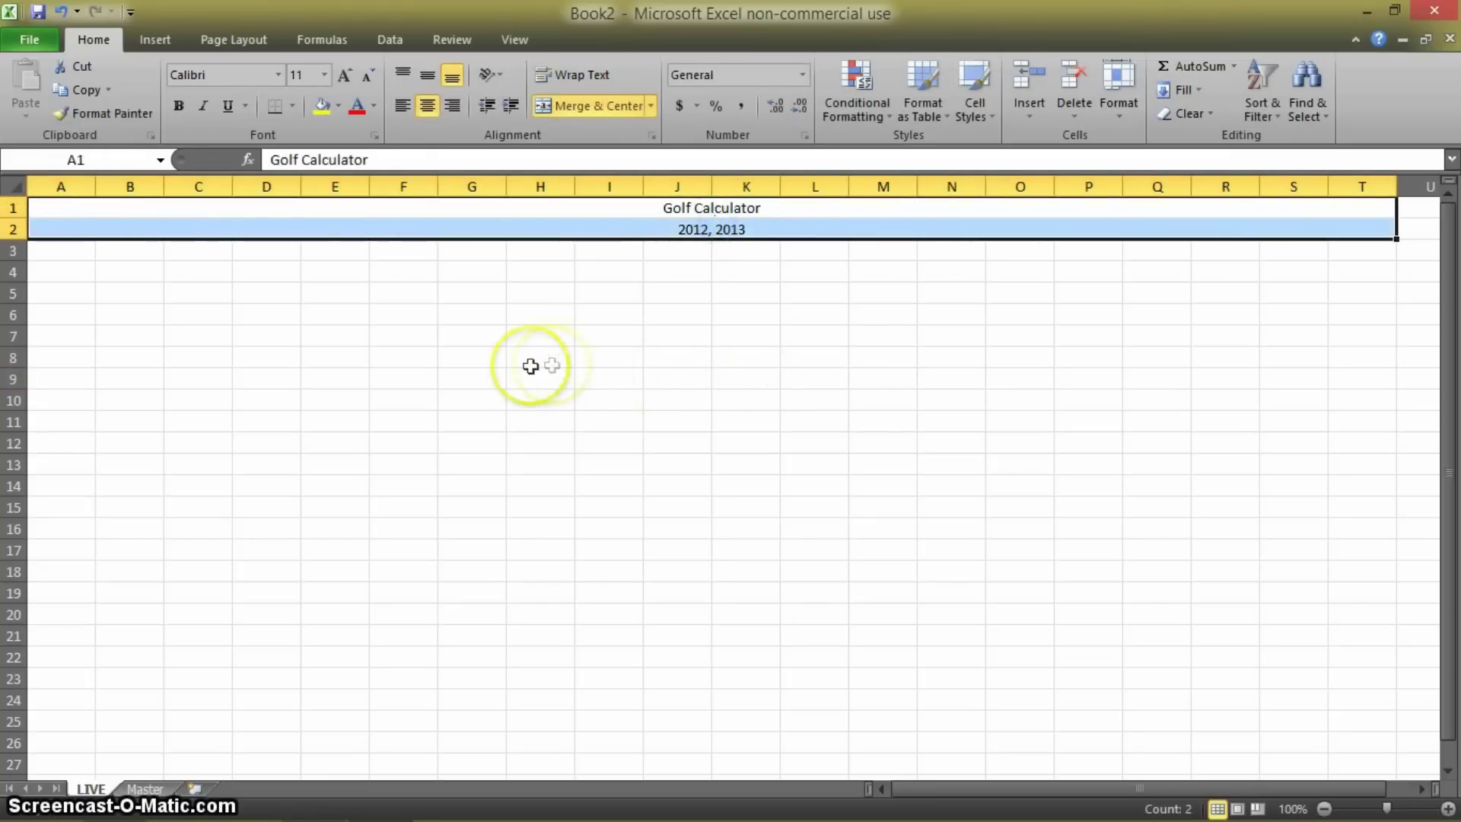
key("alt+p")
left_click(723, 228)
left_click_drag(695, 202, 700, 230)
right_click(730, 219)
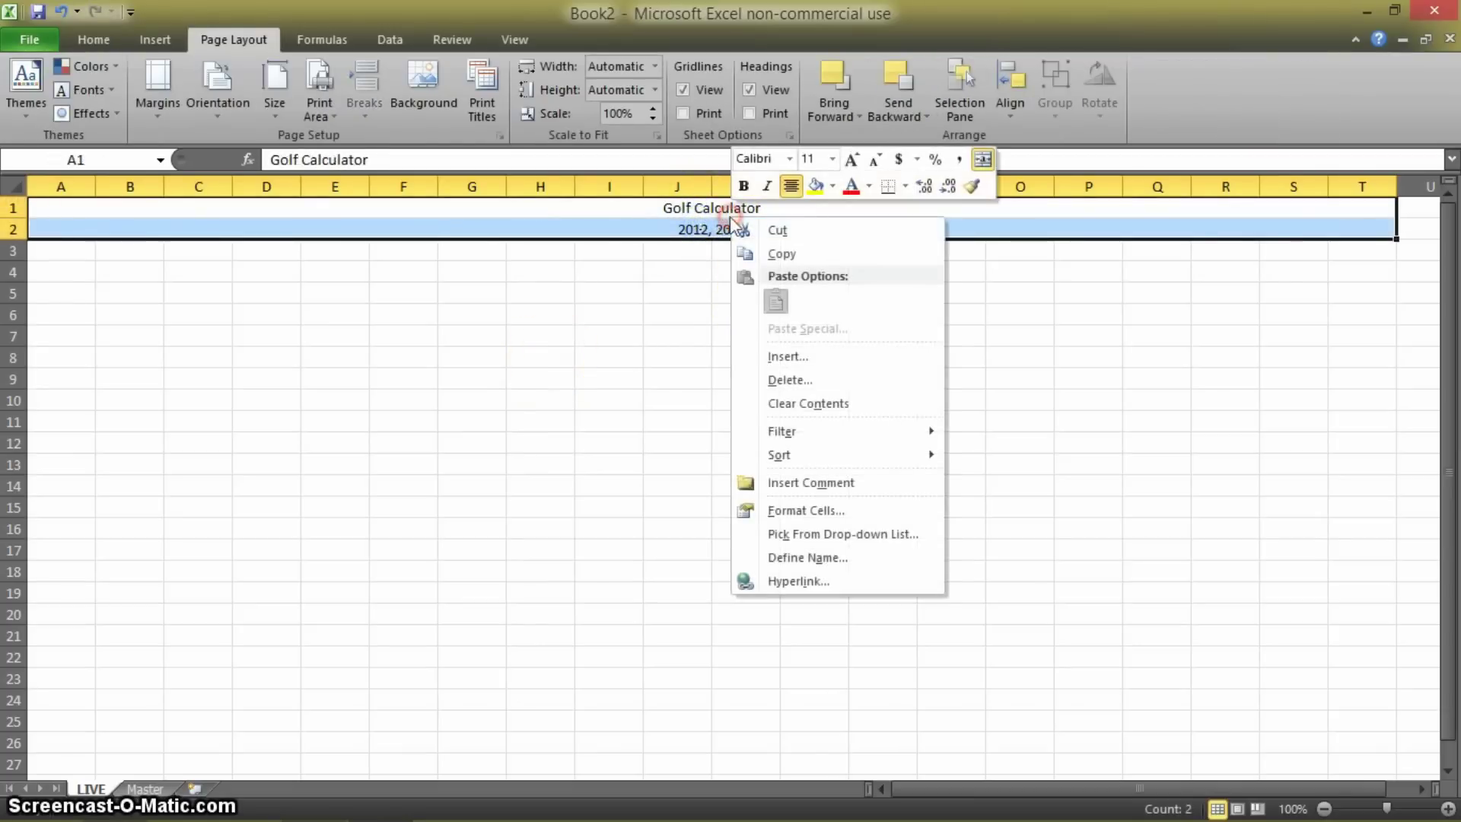
left_click(813, 513)
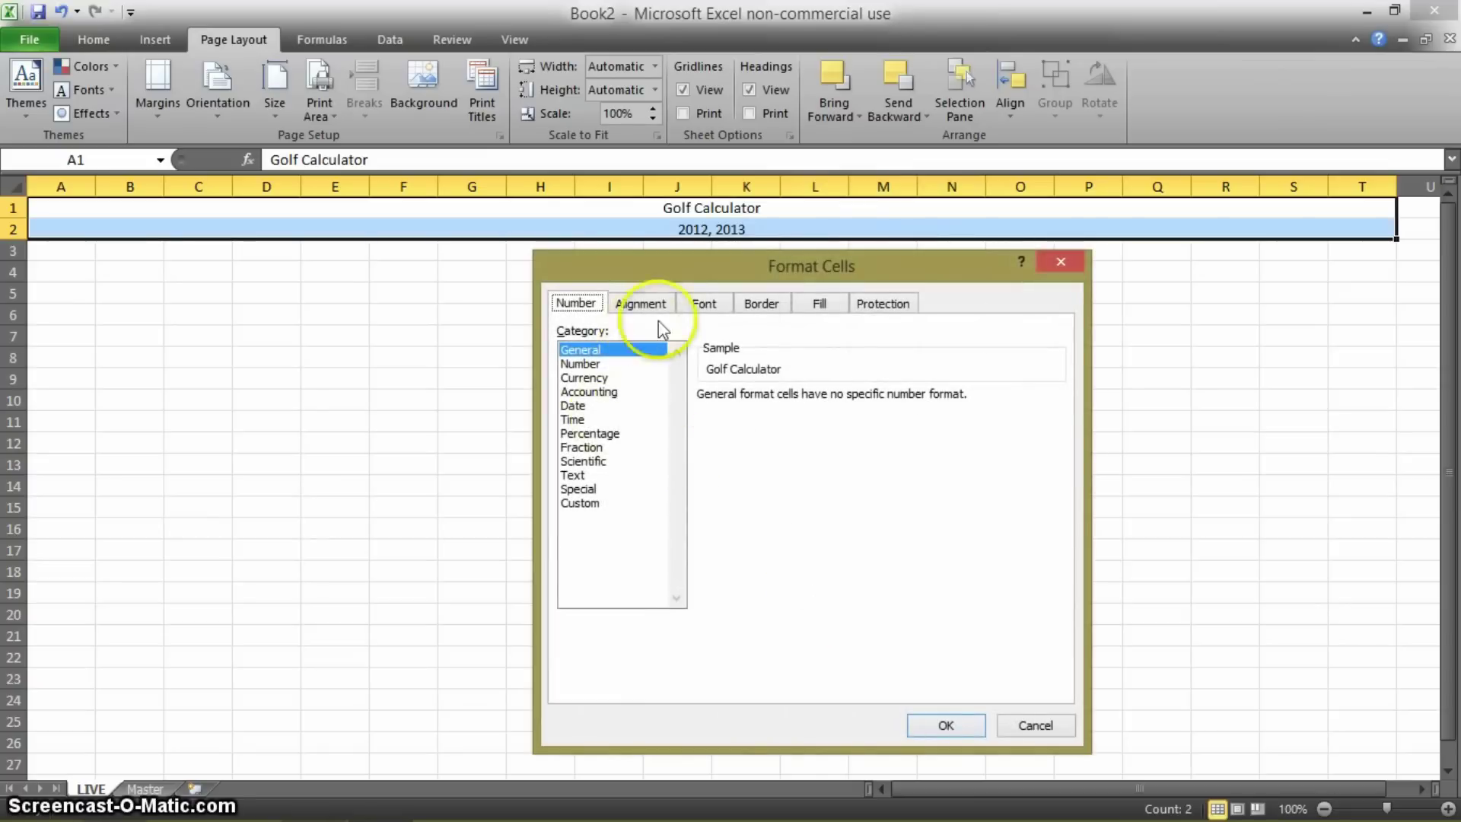
left_click(816, 303)
left_click(597, 549)
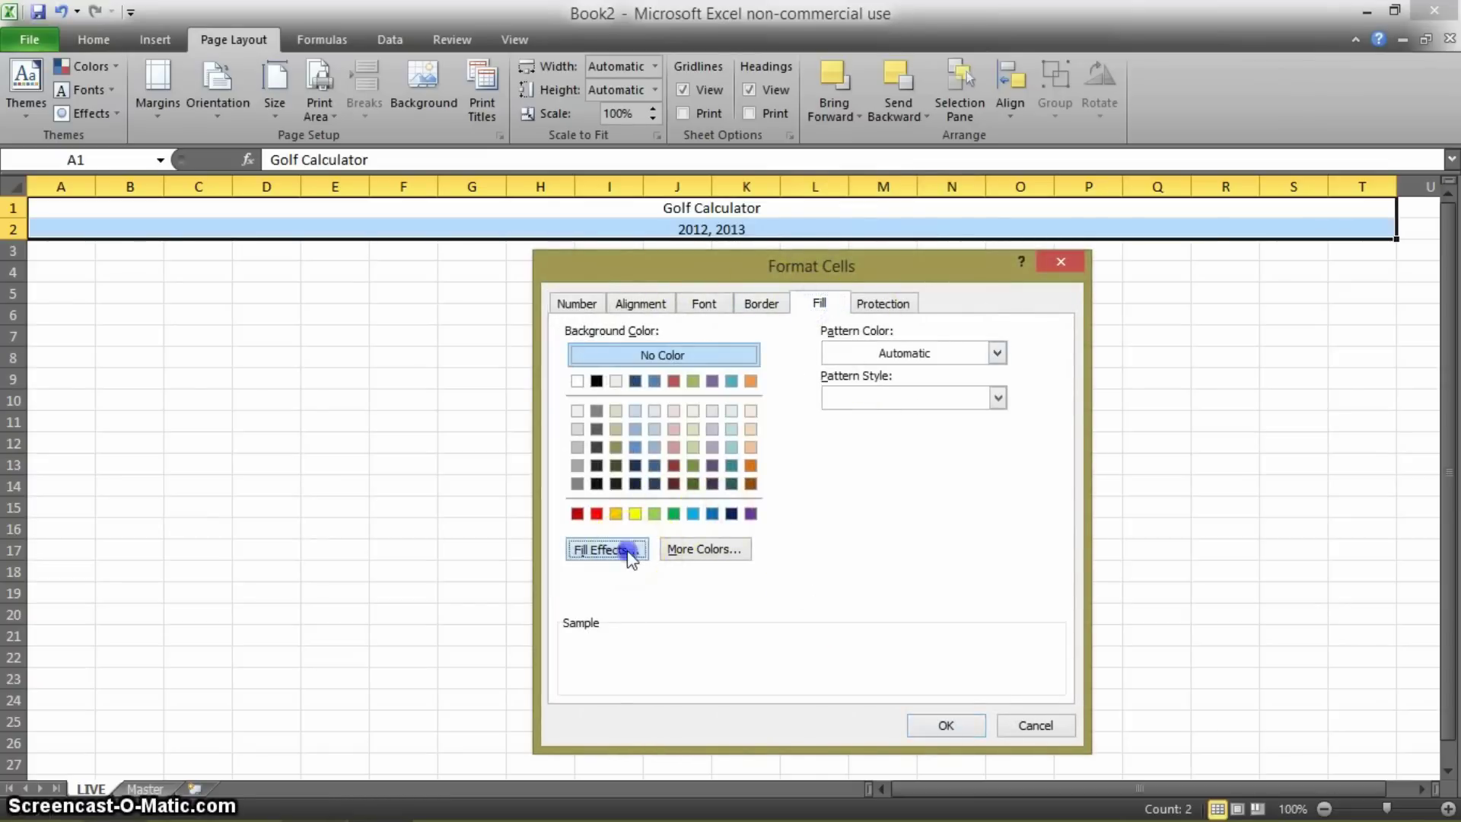
left_click(849, 412)
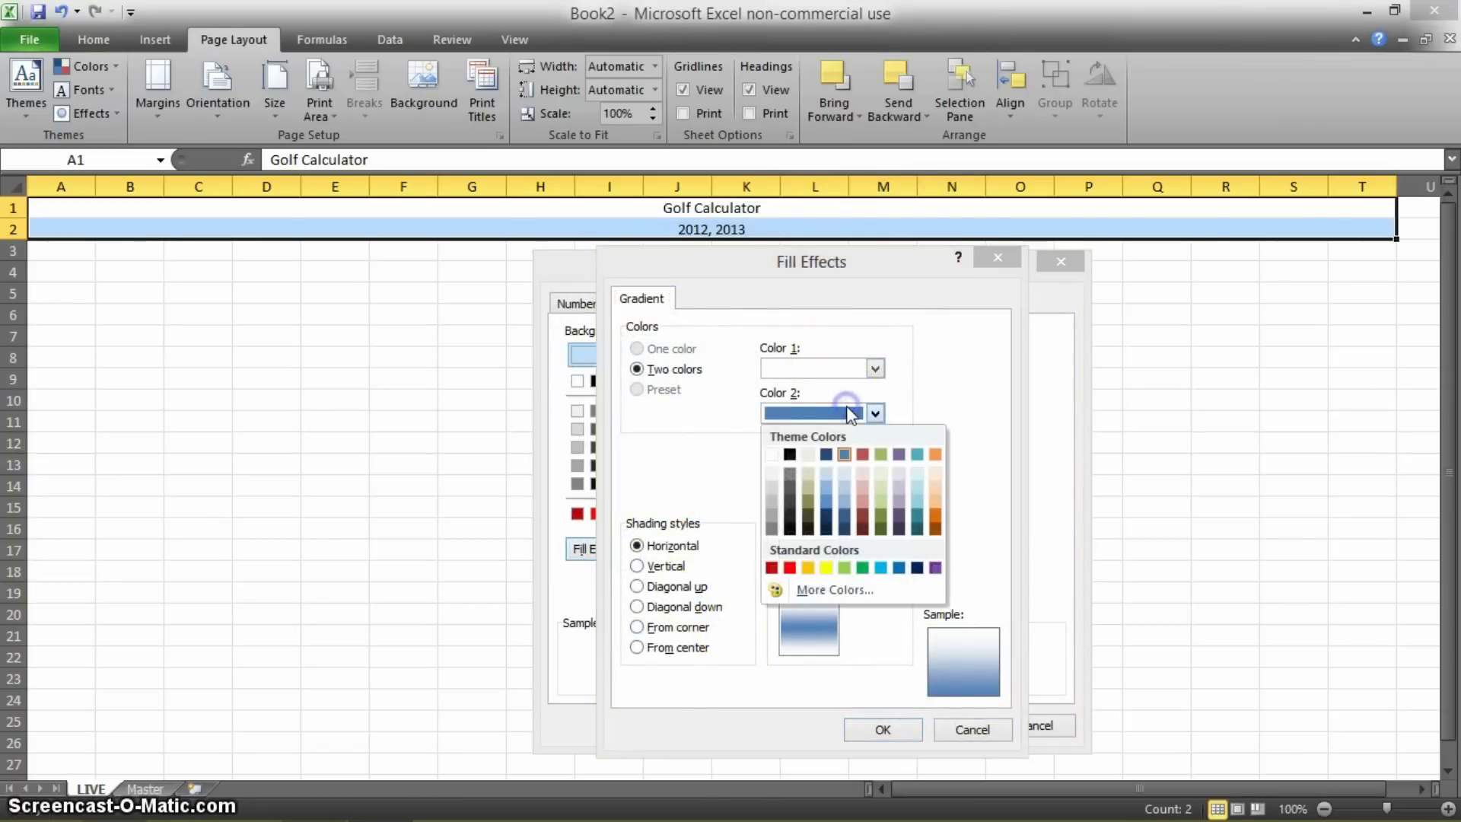
left_click(880, 517)
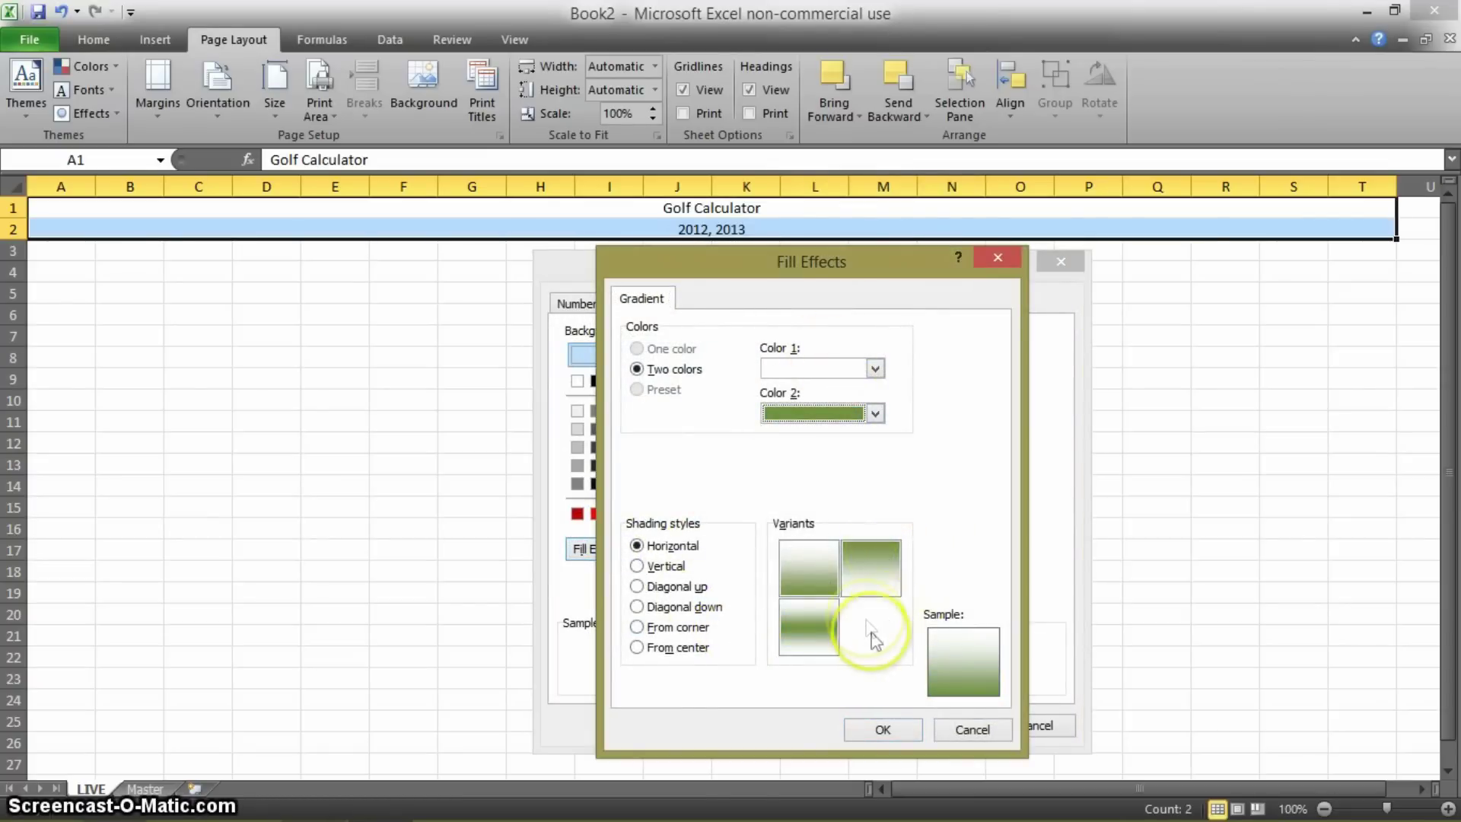
left_click(877, 588)
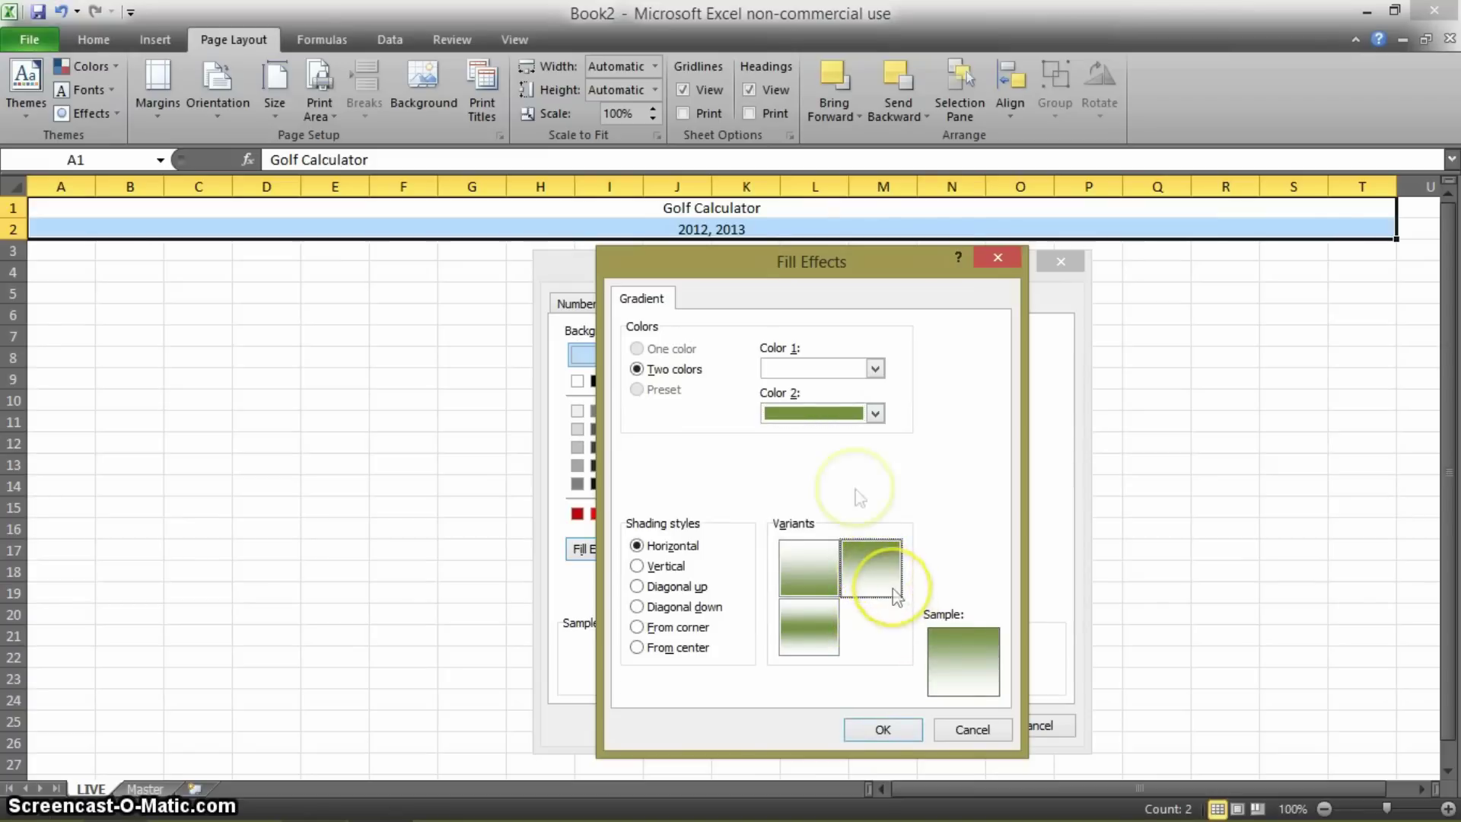
left_click(882, 729)
key("Return")
left_click(745, 421)
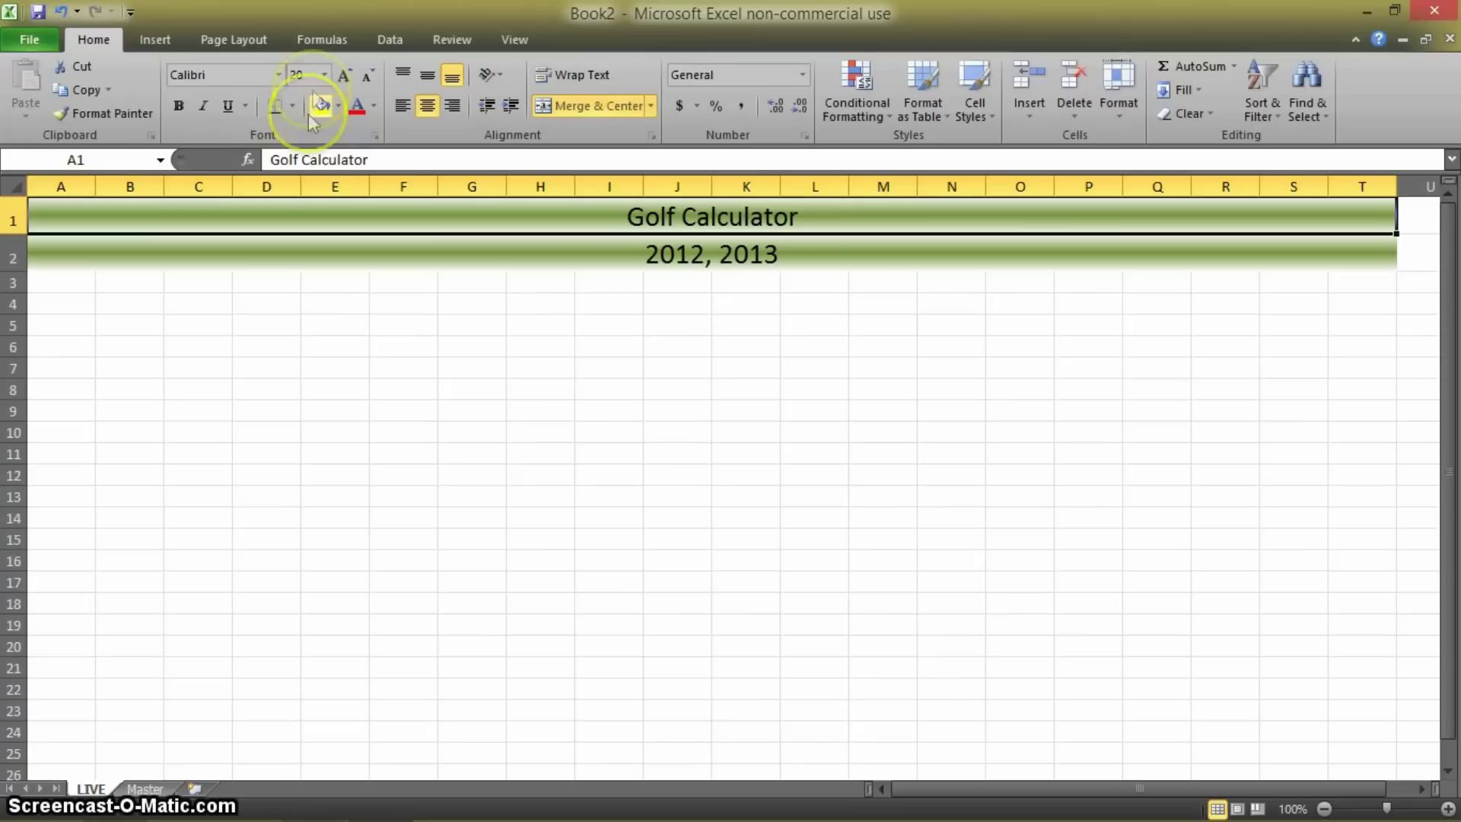
- Change the font of the "Golf Calculator" title in row 1 to Aristocrat SF
left_click(283, 83)
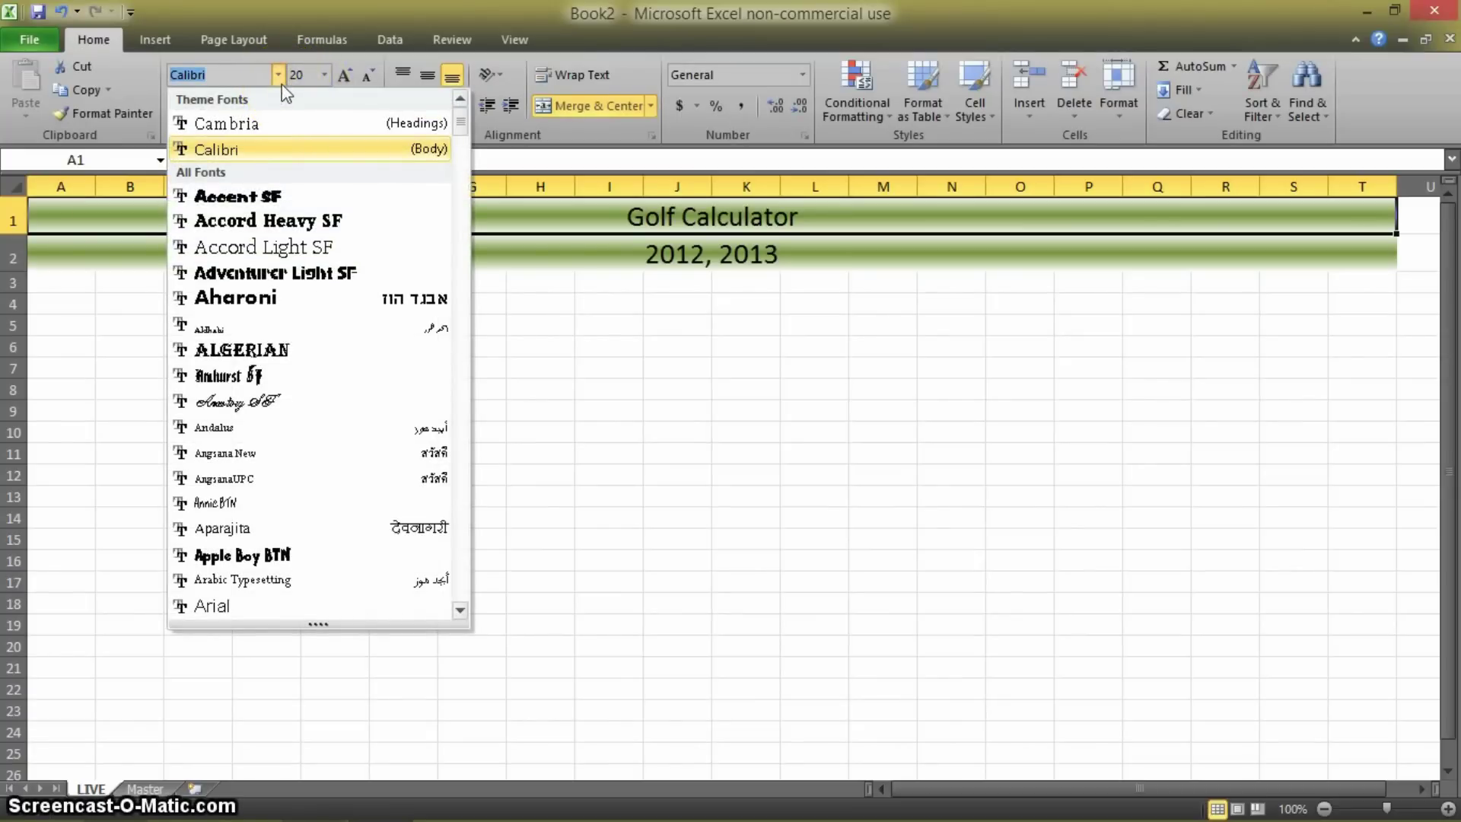
key("Down")
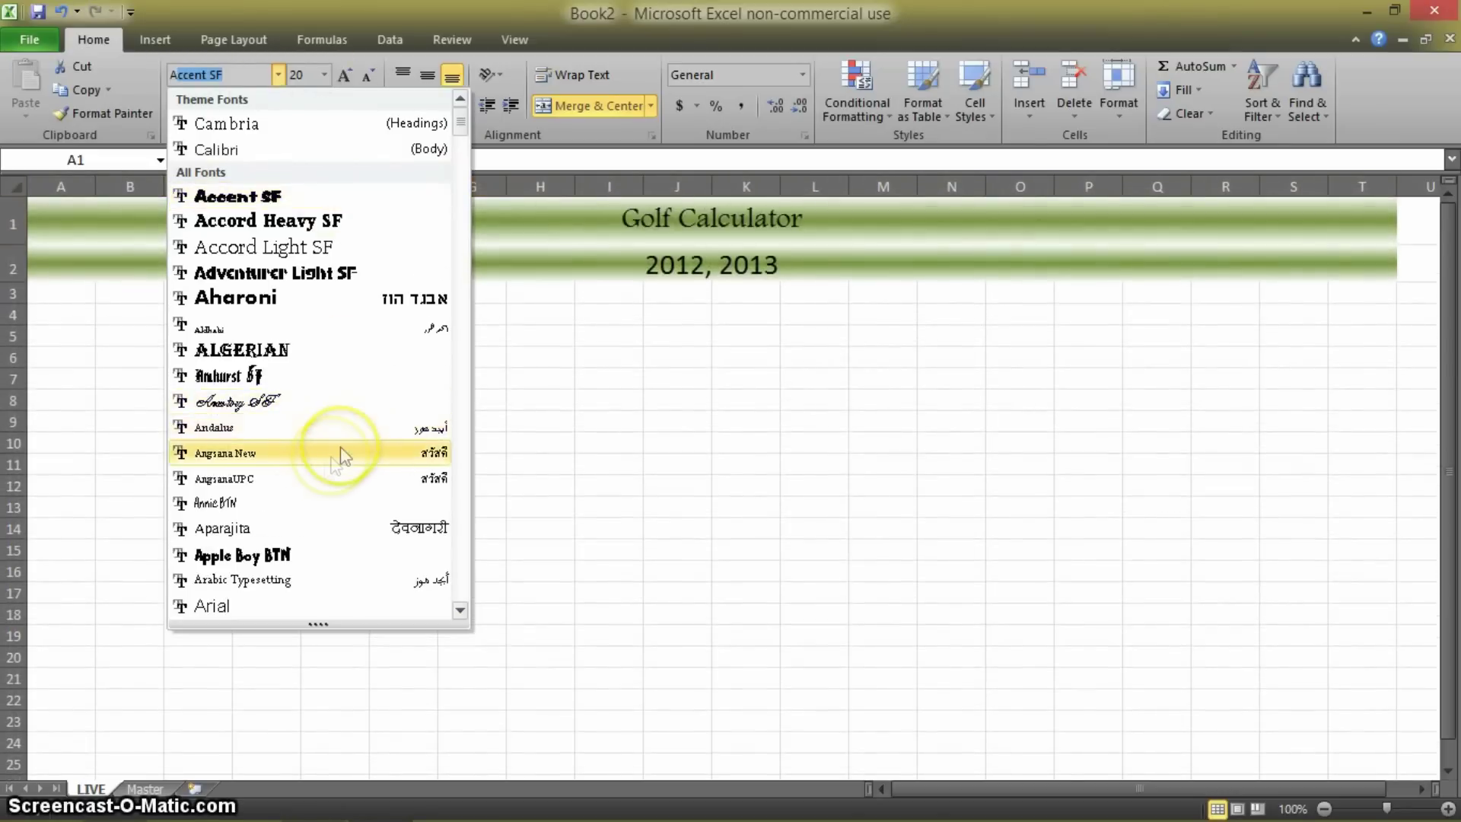
scroll(342, 472, "down", 3)
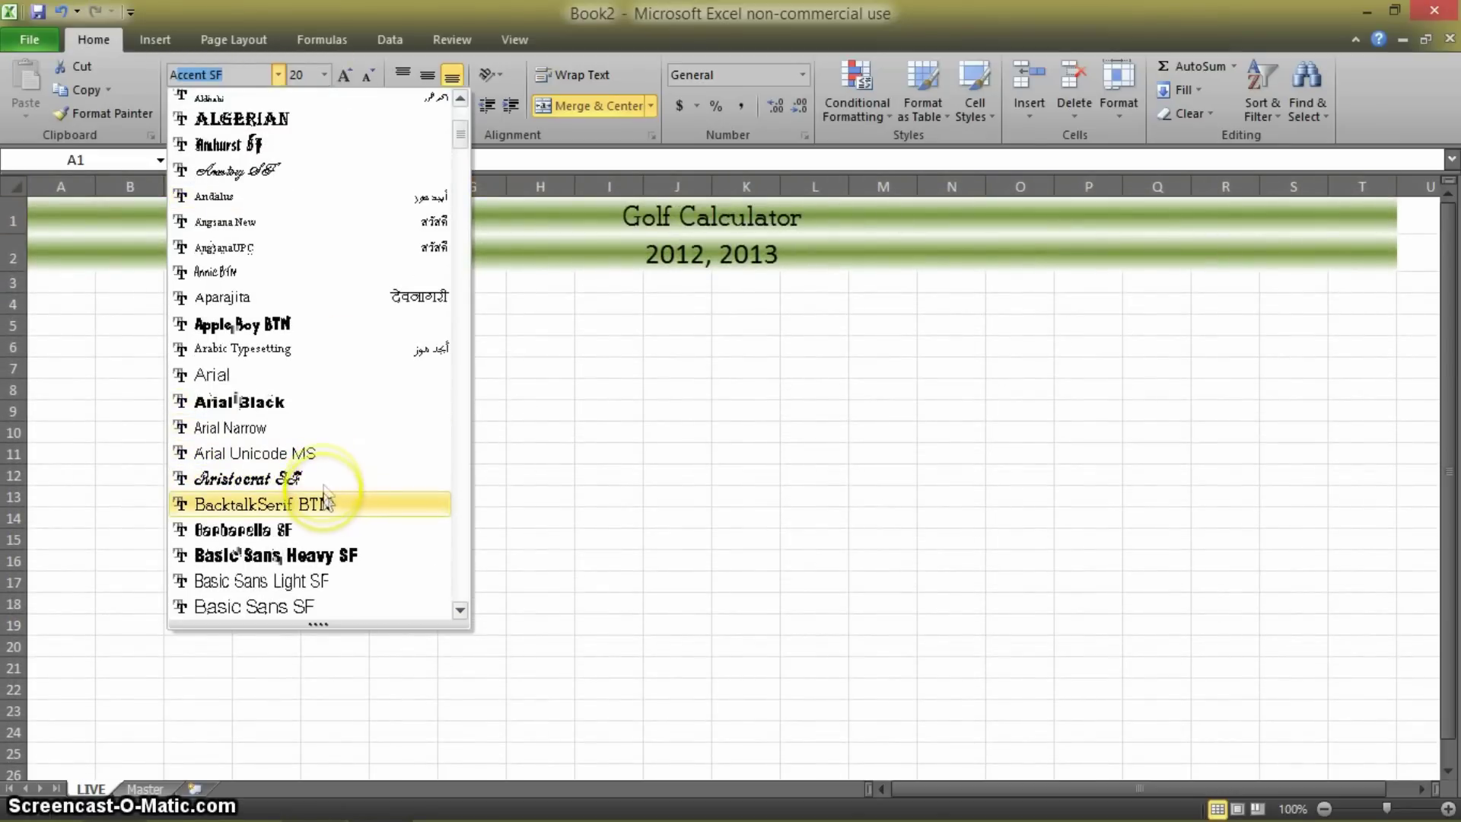
left_click(320, 480)
left_click(670, 348)
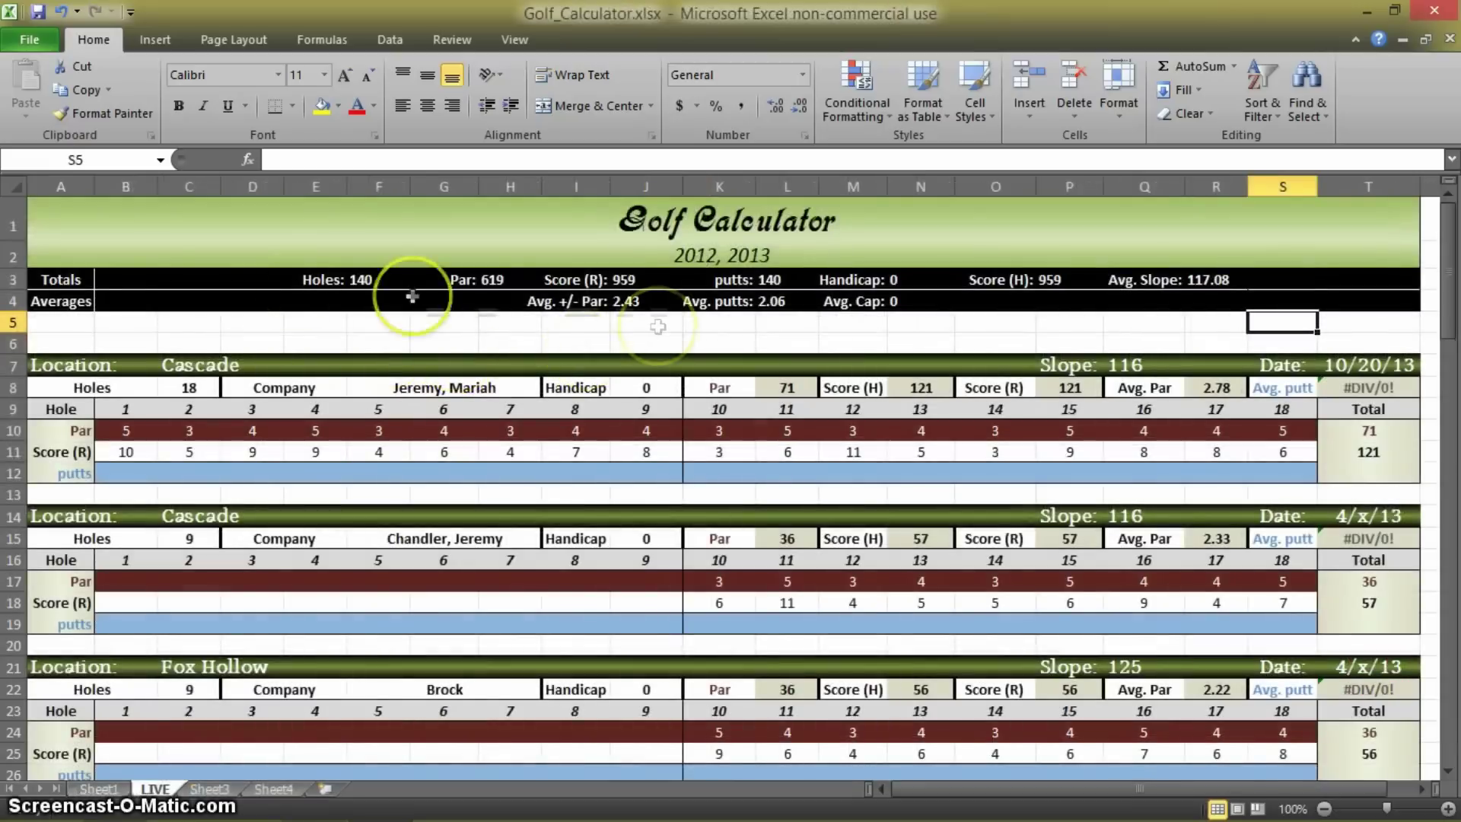
- In the new workbook, fill cells A3:T4 below the headings with black
key("alt+Tab")
left_click_drag(72, 282, 1320, 305)
left_click(1222, 427)
left_click(76, 281)
left_click_drag(122, 278, 1353, 313)
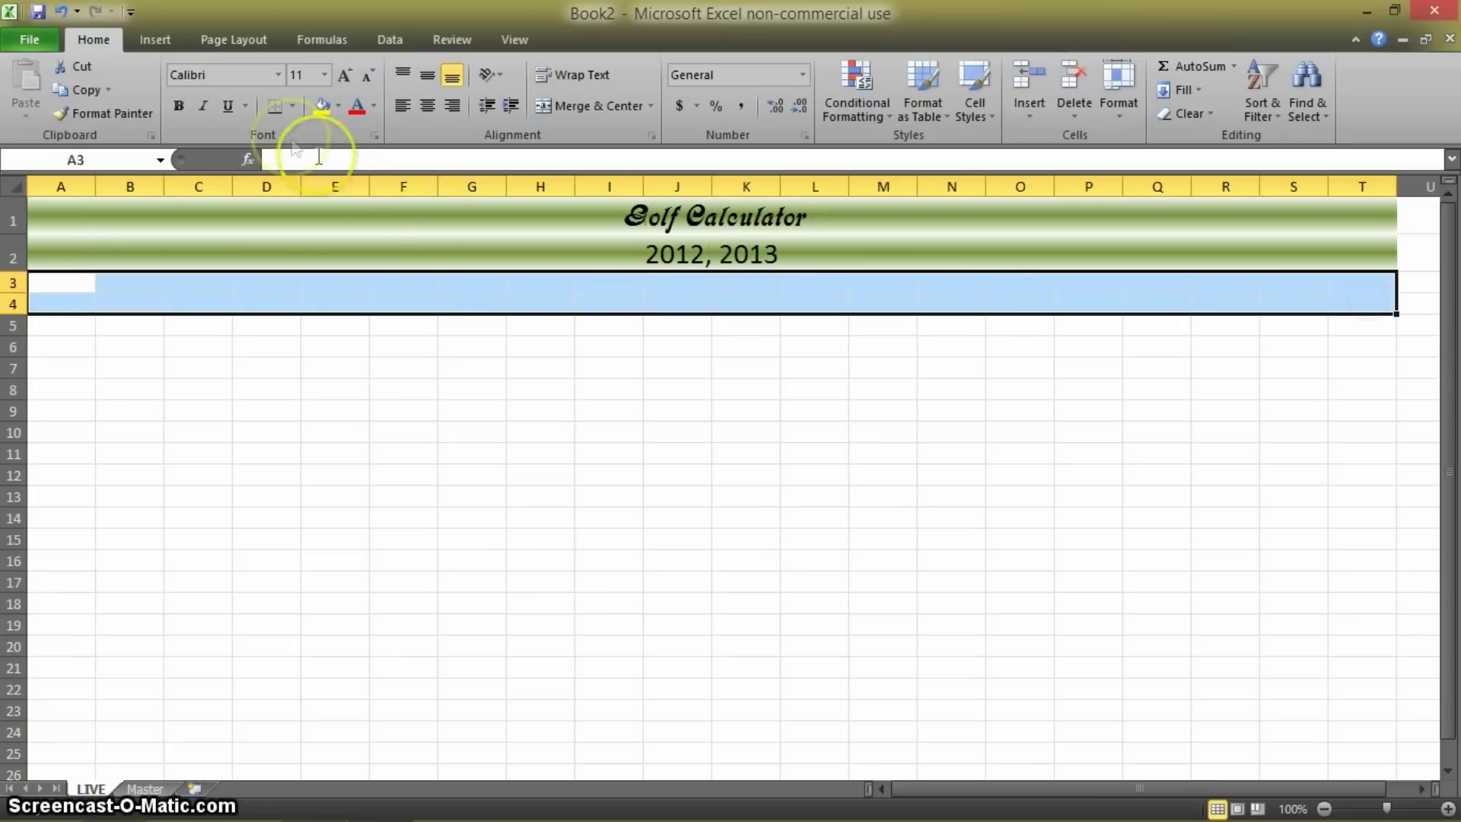
left_click(332, 103)
left_click(337, 106)
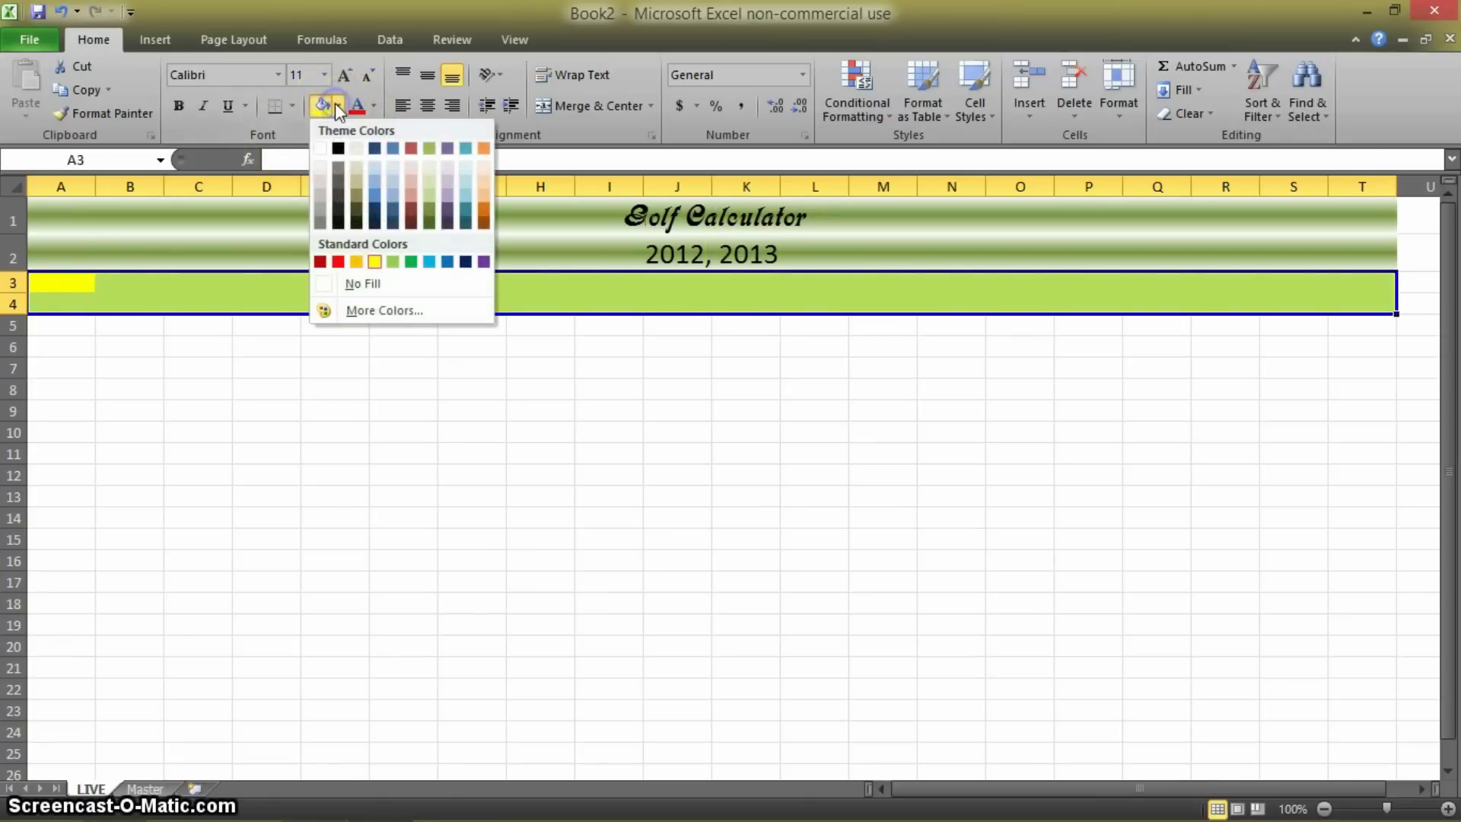
left_click(339, 150)
left_click(534, 344)
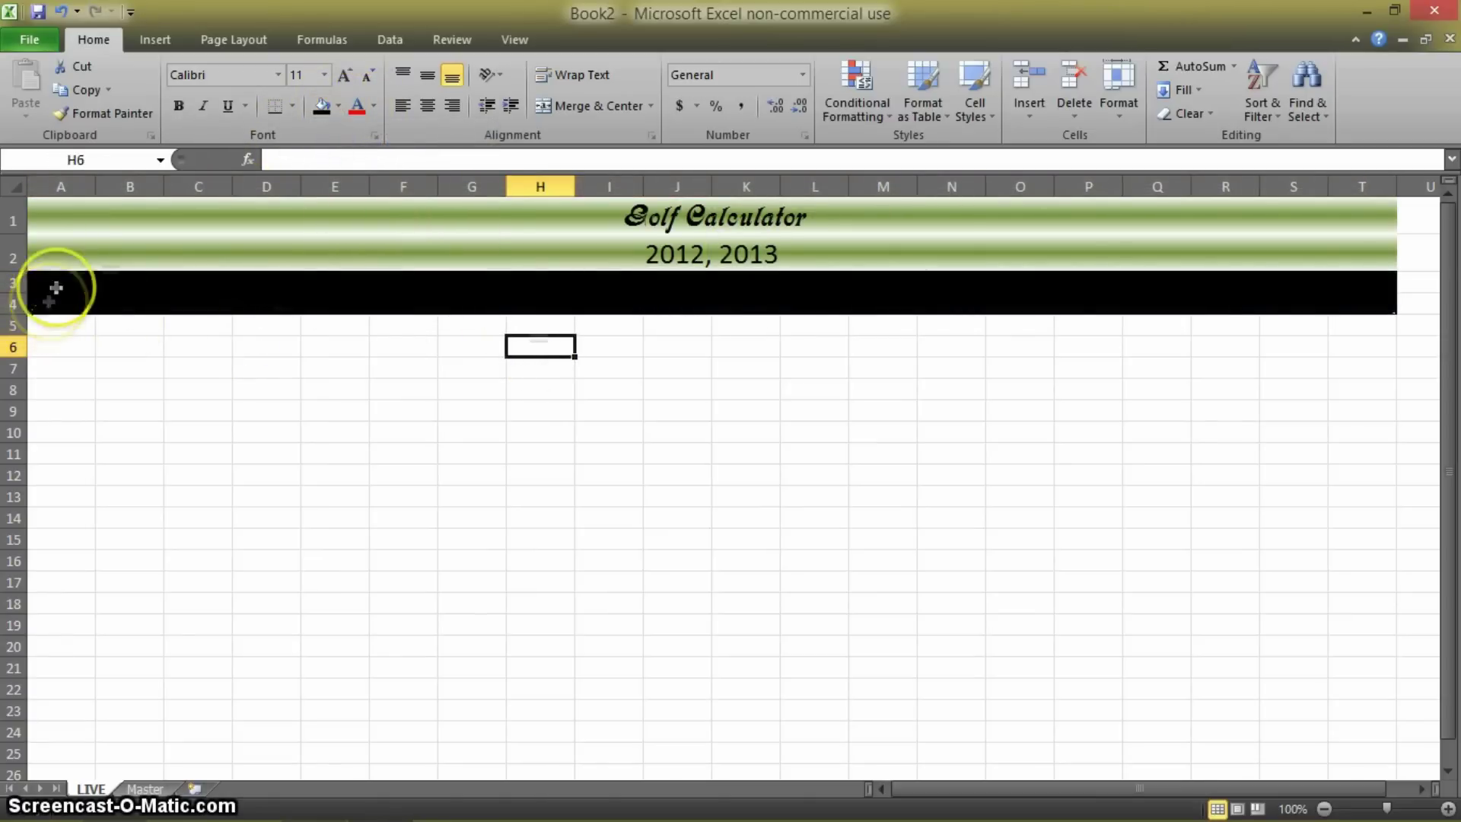
- Add a white bottom border to cells A3:T3 to separate the two black rows
left_click_drag(51, 284, 1367, 284)
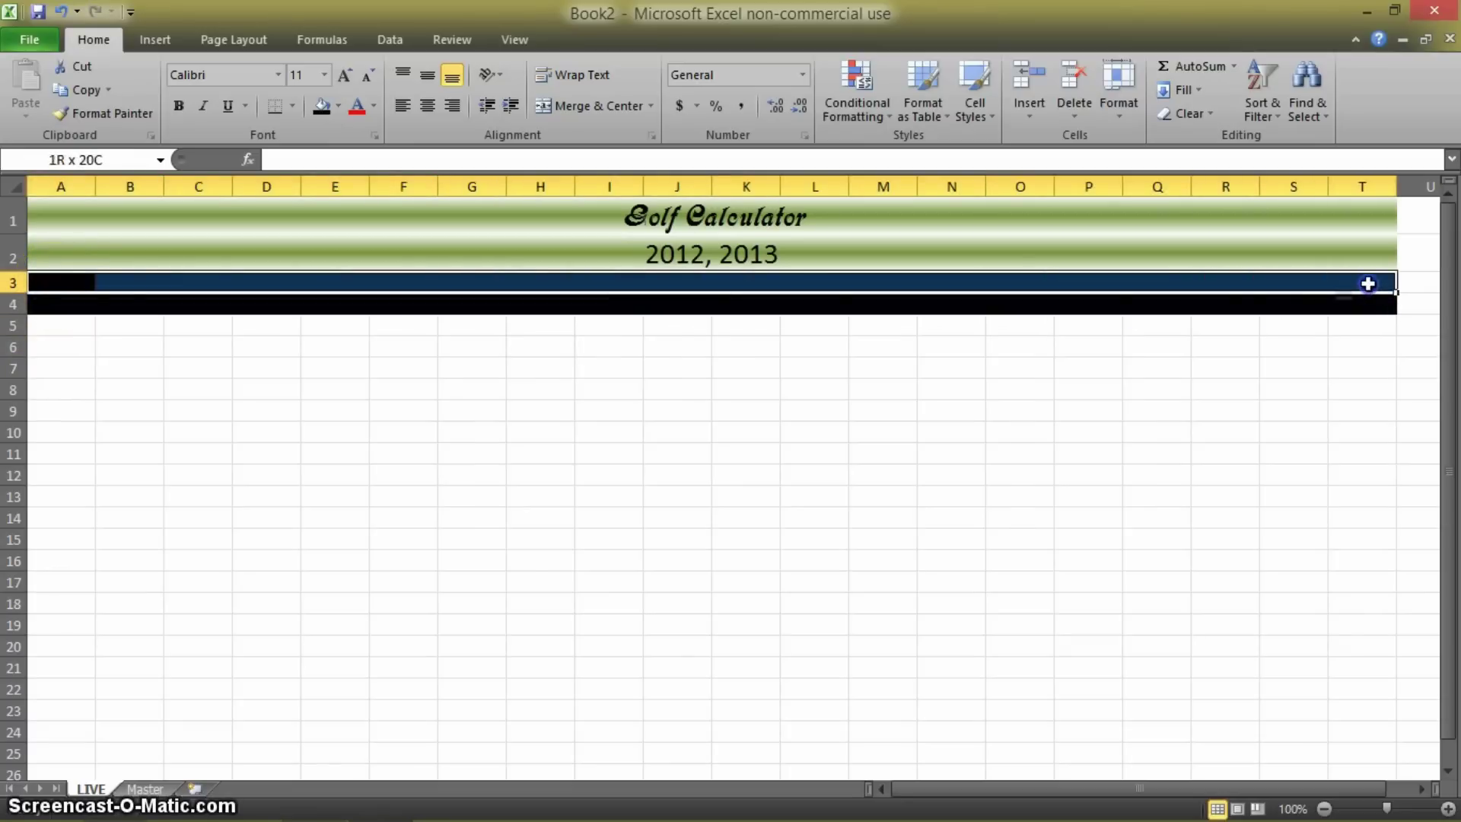
left_click(292, 108)
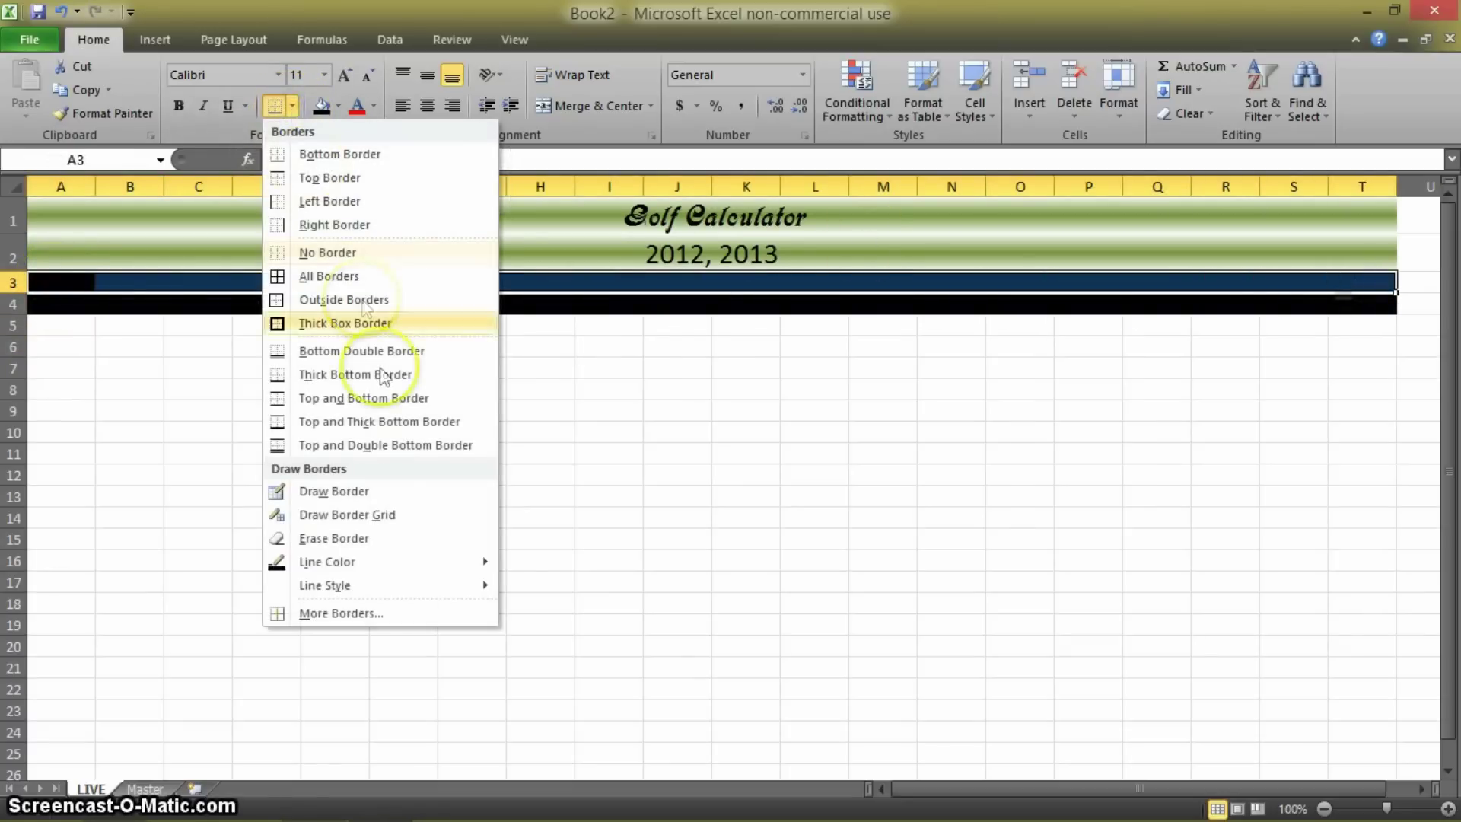
left_click(368, 613)
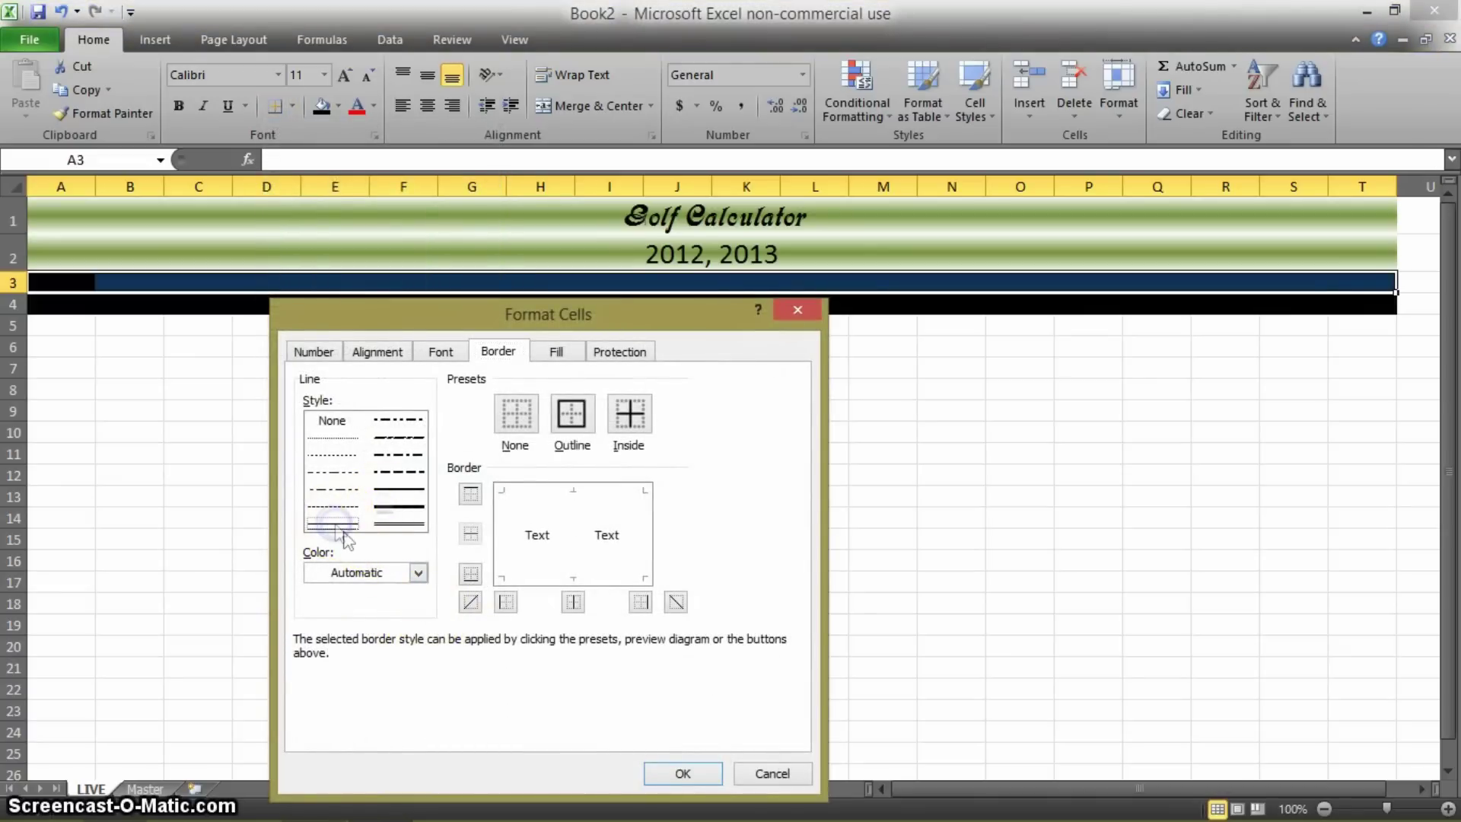
left_click(418, 573)
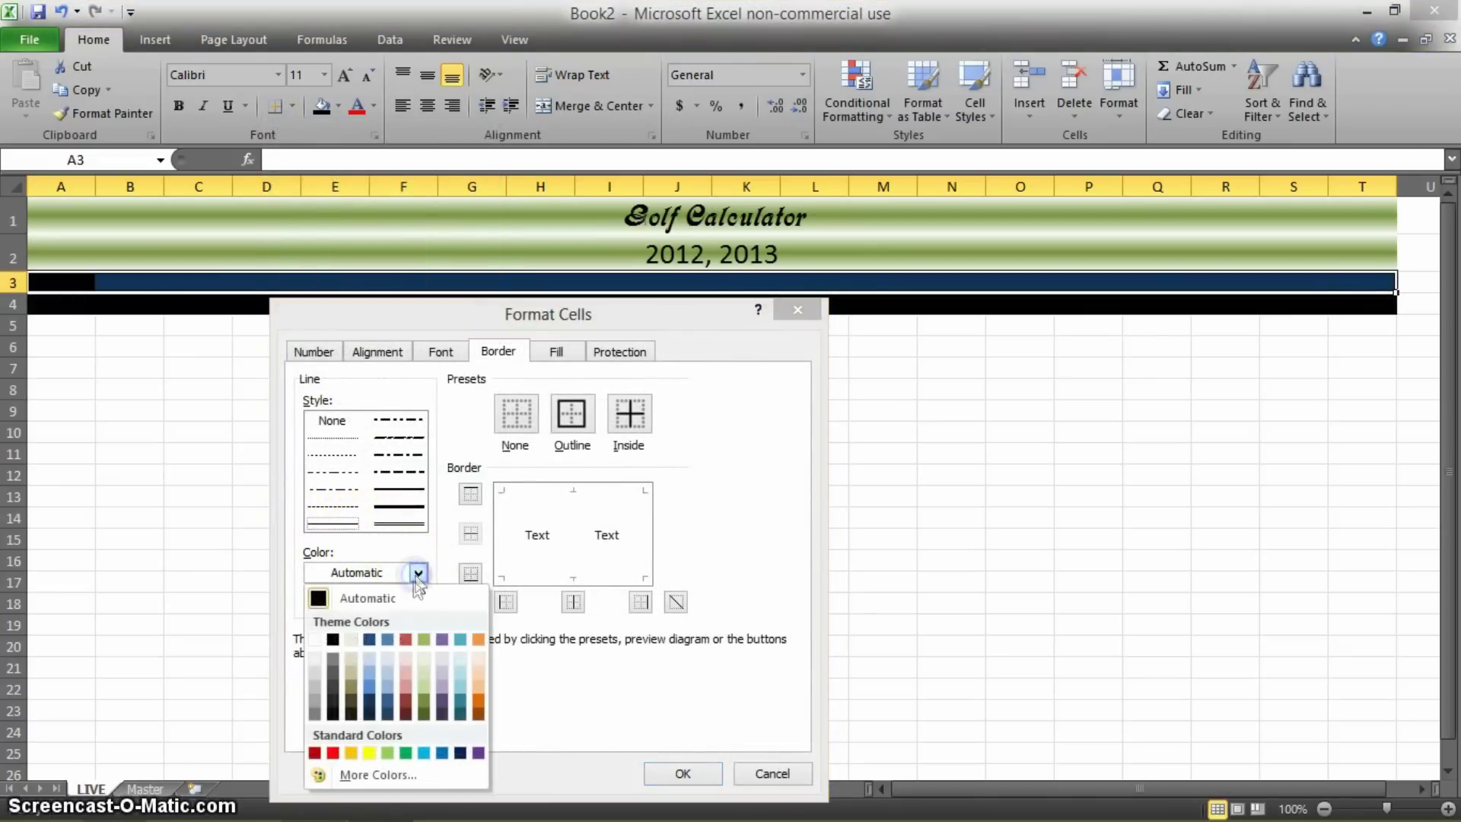
left_click(315, 639)
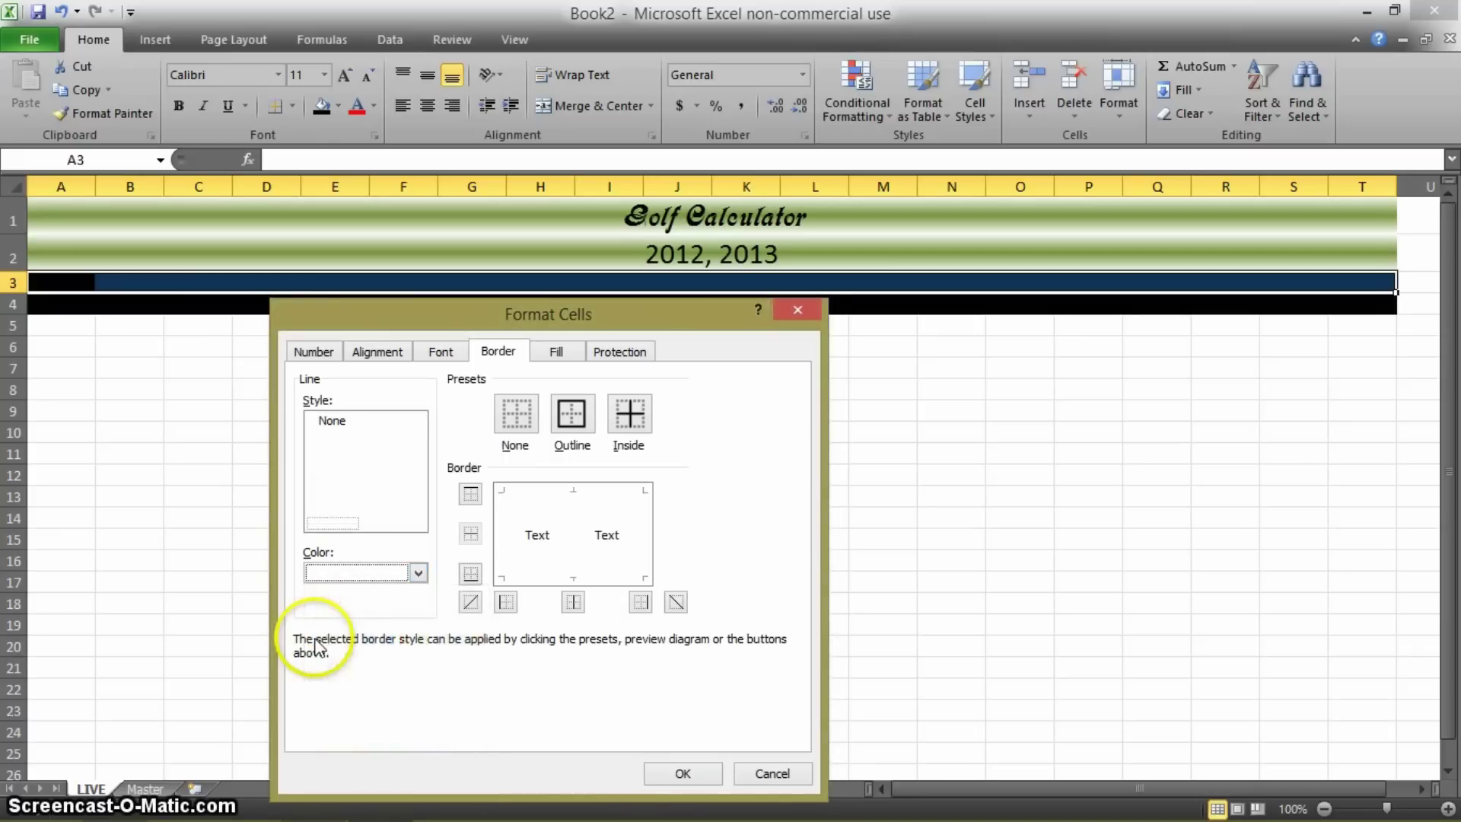
left_click(476, 580)
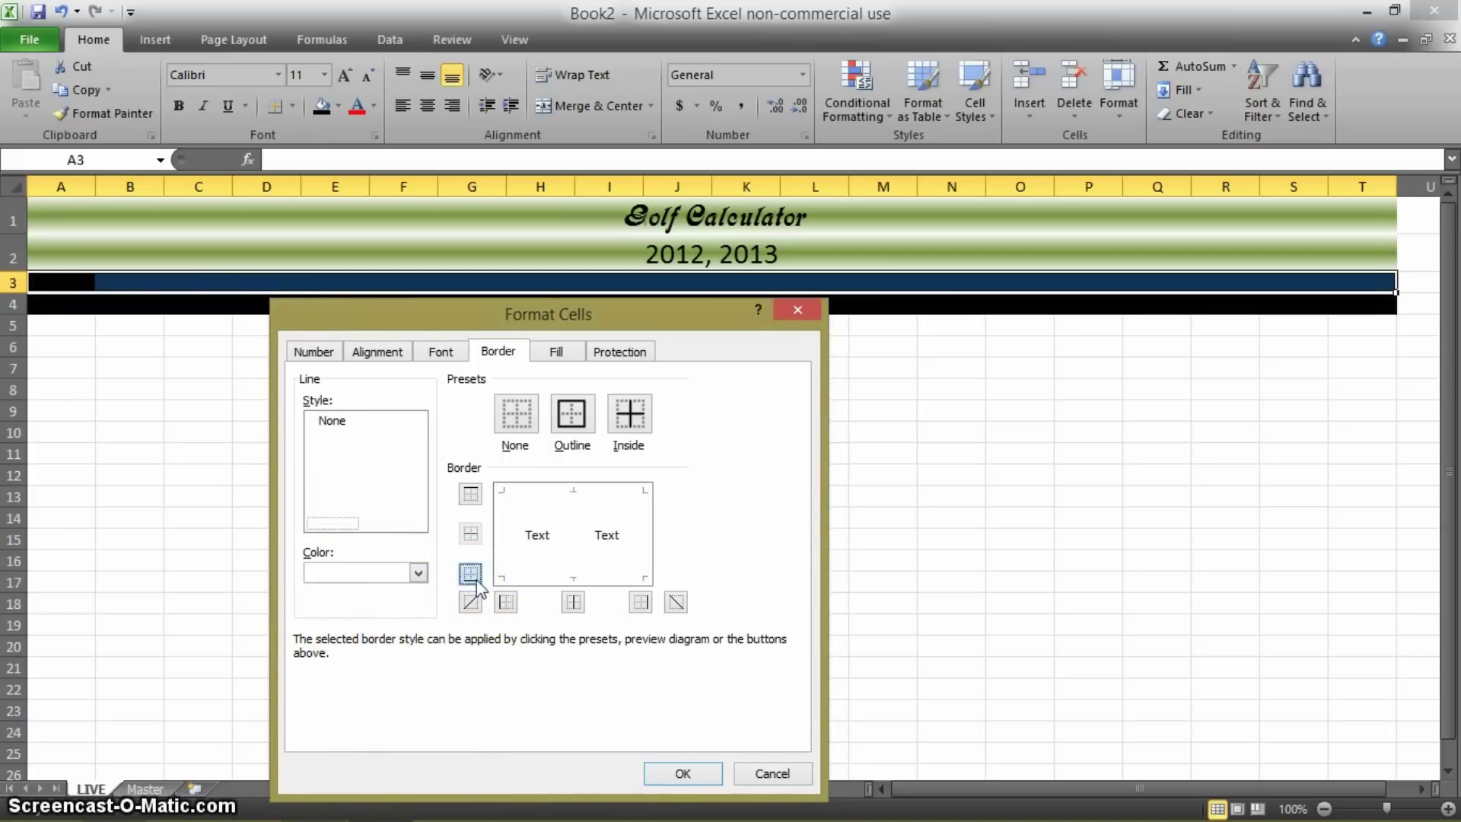
left_click(679, 771)
left_click(587, 382)
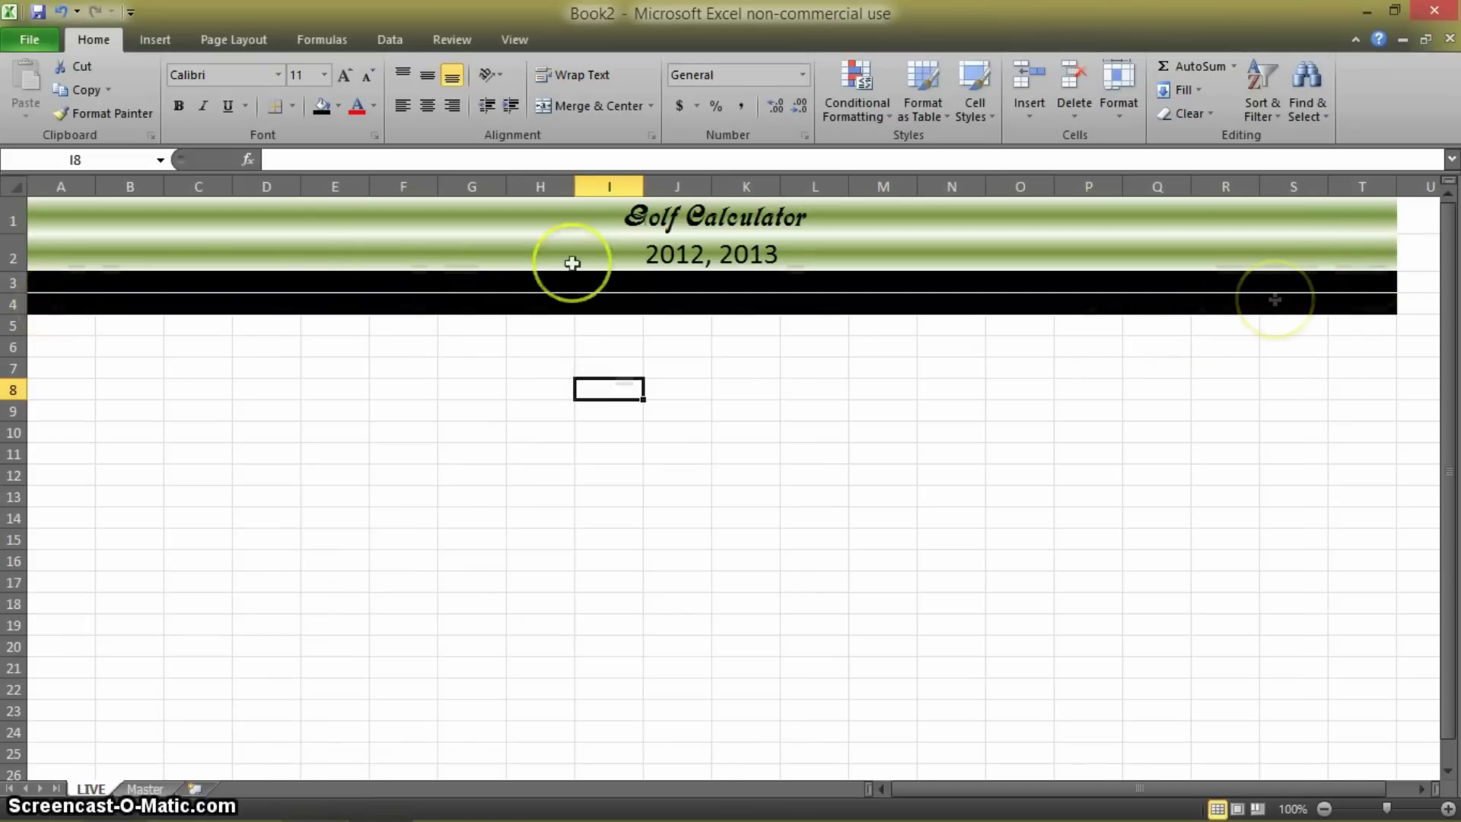
- Set the font color of the black cells A3:T4 to white
left_click(71, 283)
left_click_drag(76, 278, 1352, 308)
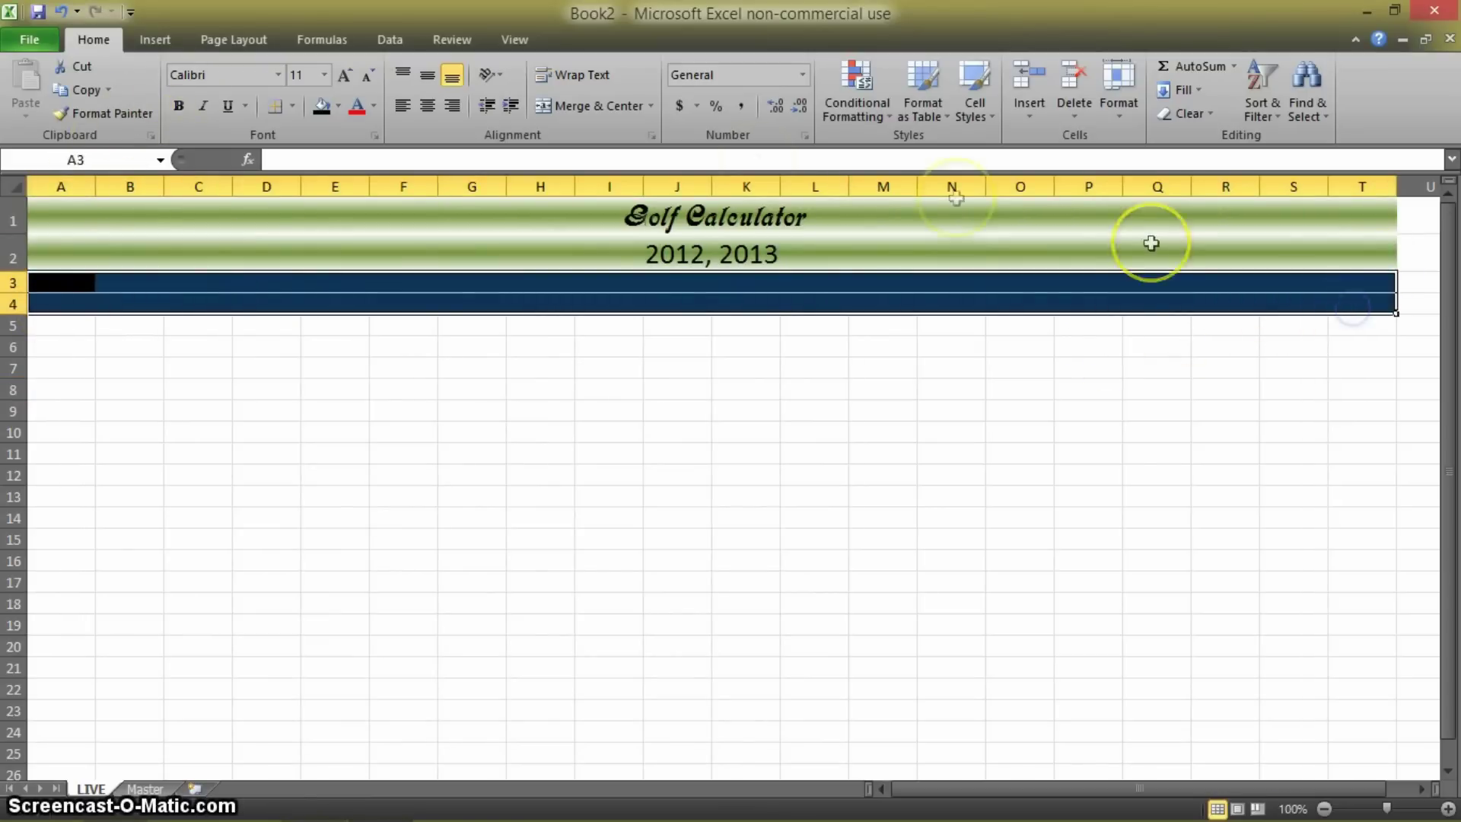
left_click(374, 103)
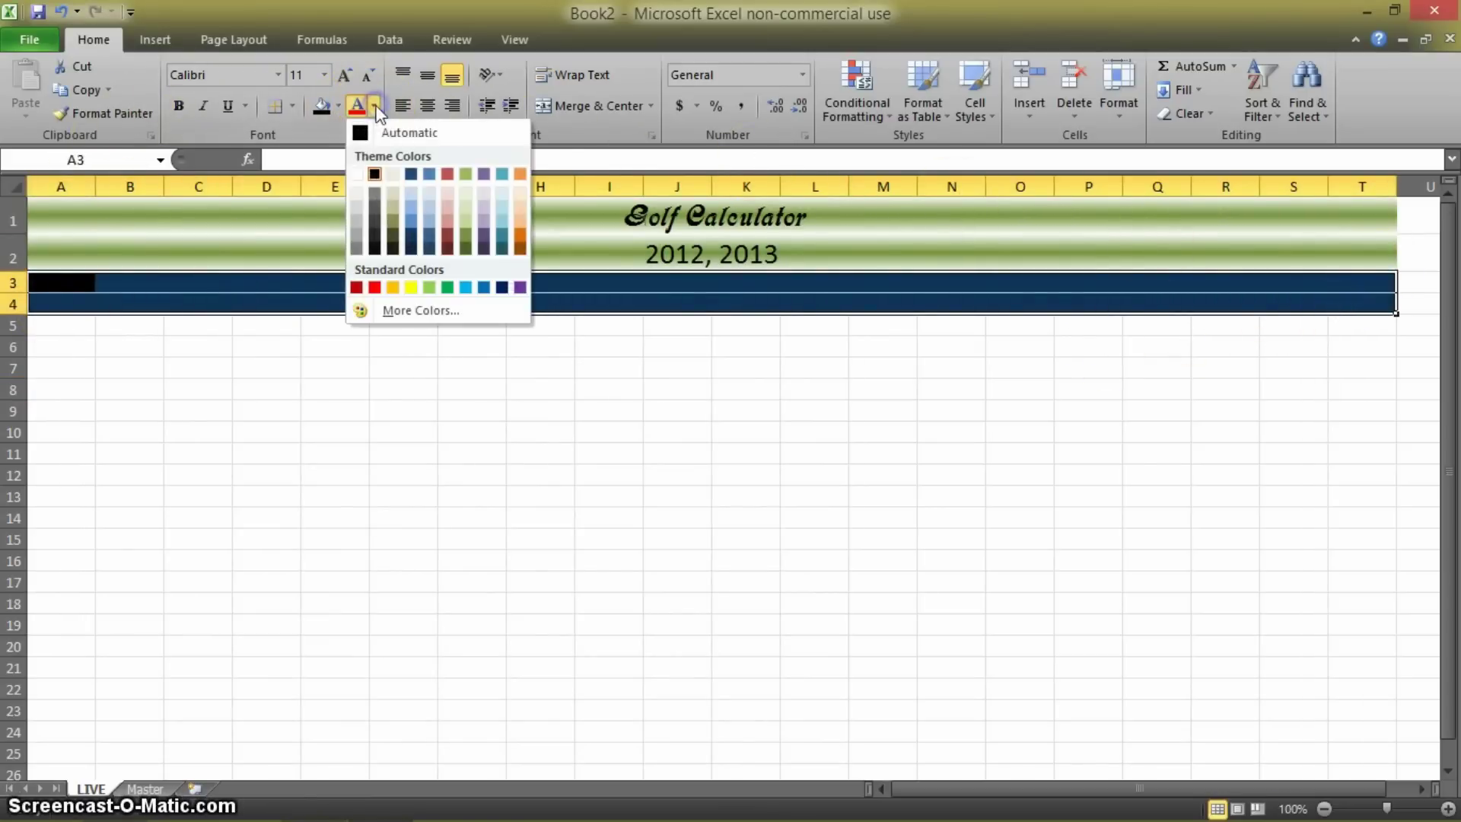
left_click(364, 172)
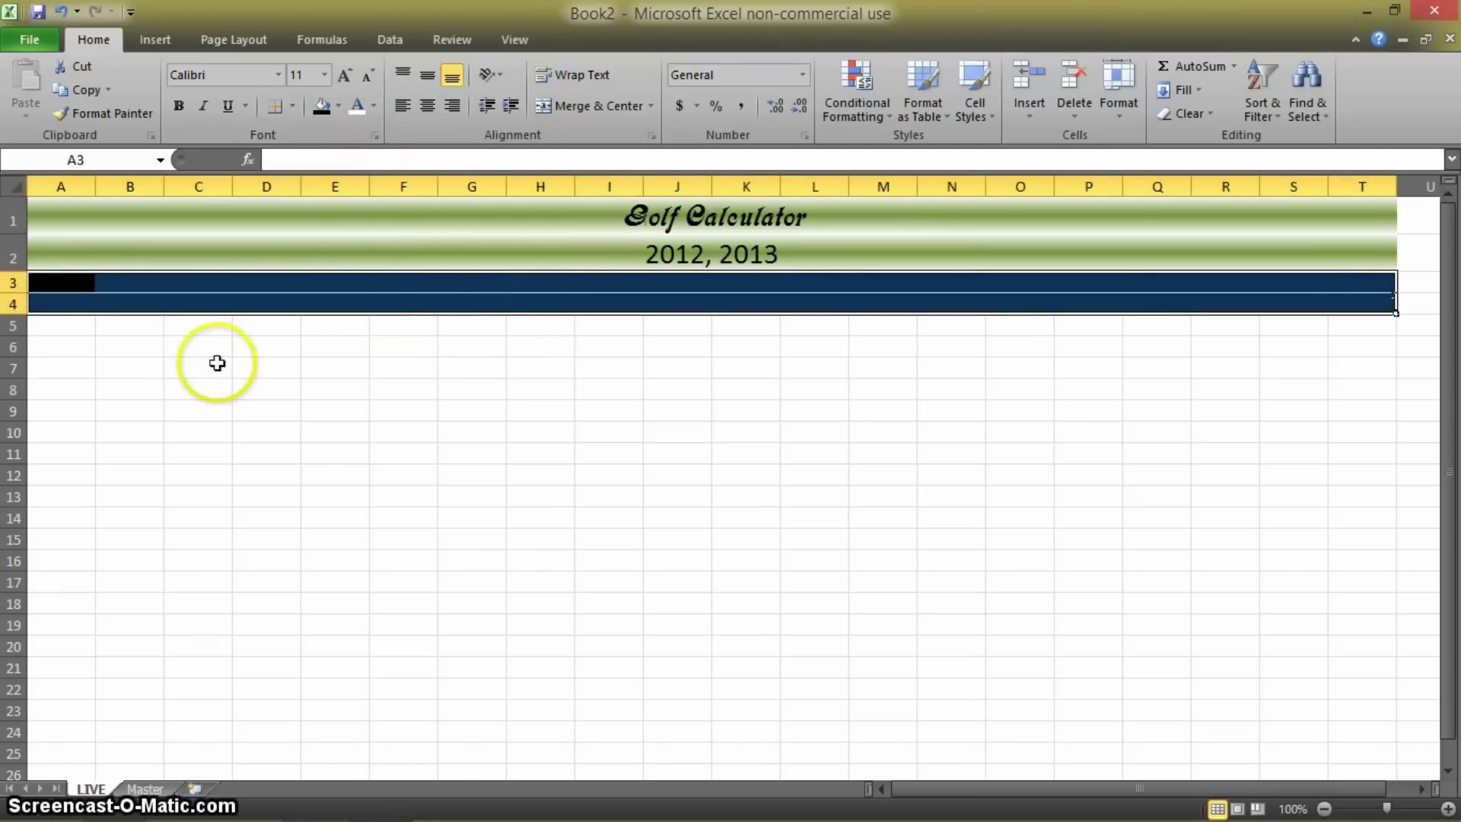
- Label the two black rows by entering "Totals" in A3 and "Averages" in A4
left_click(76, 285)
type("Total")
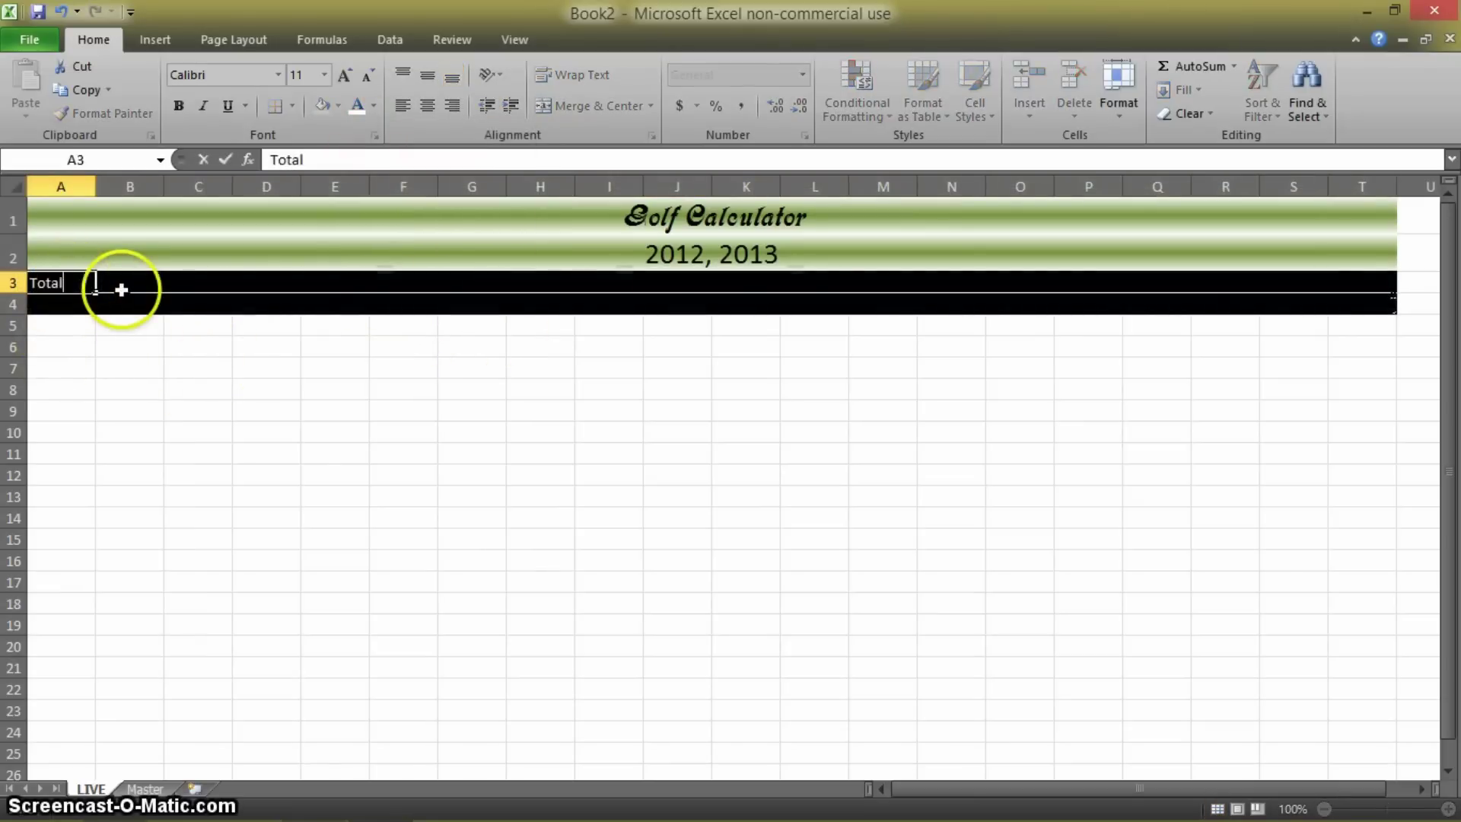
key("Return")
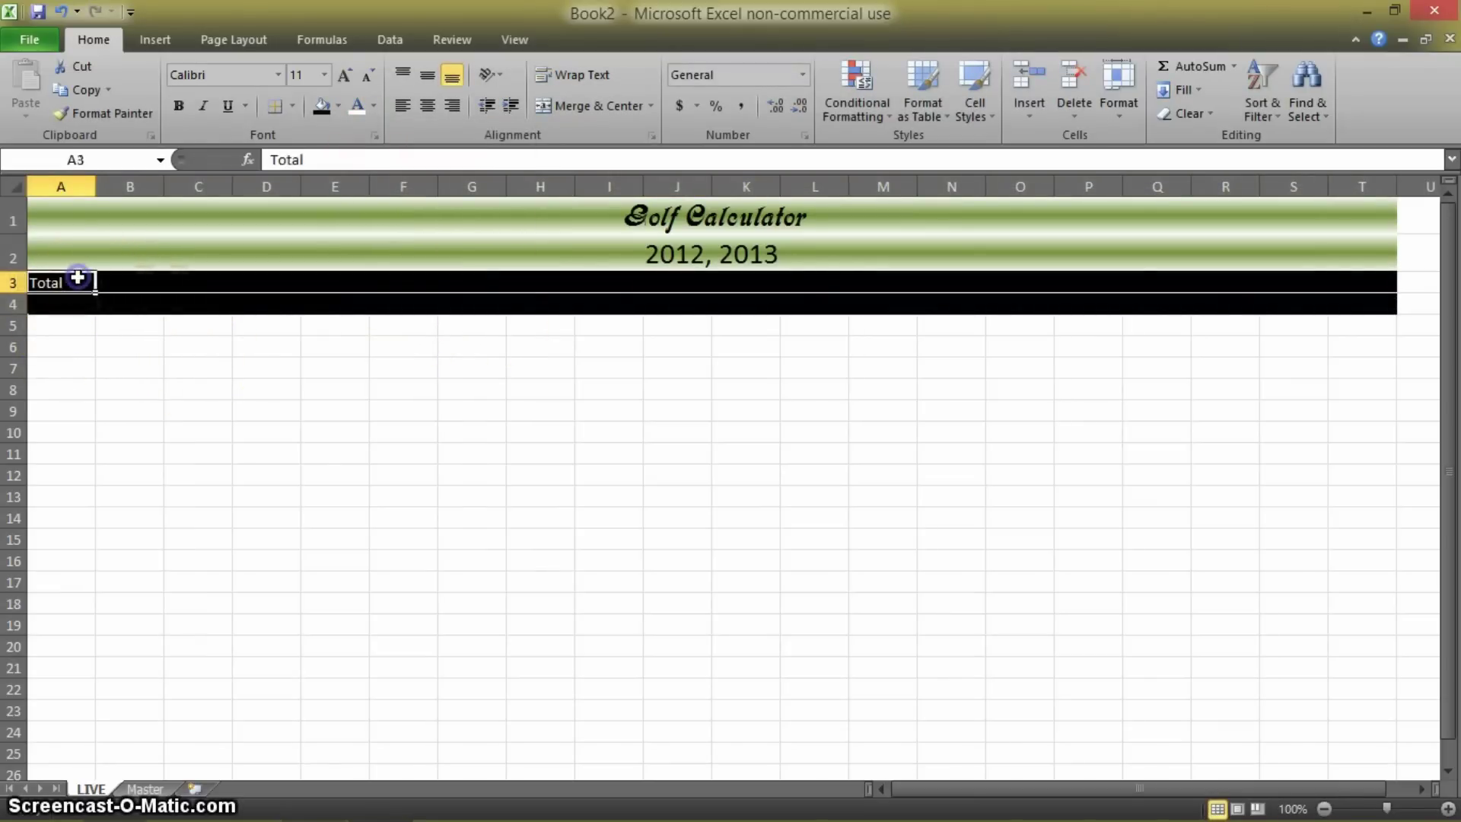
type("Totals")
key("Return")
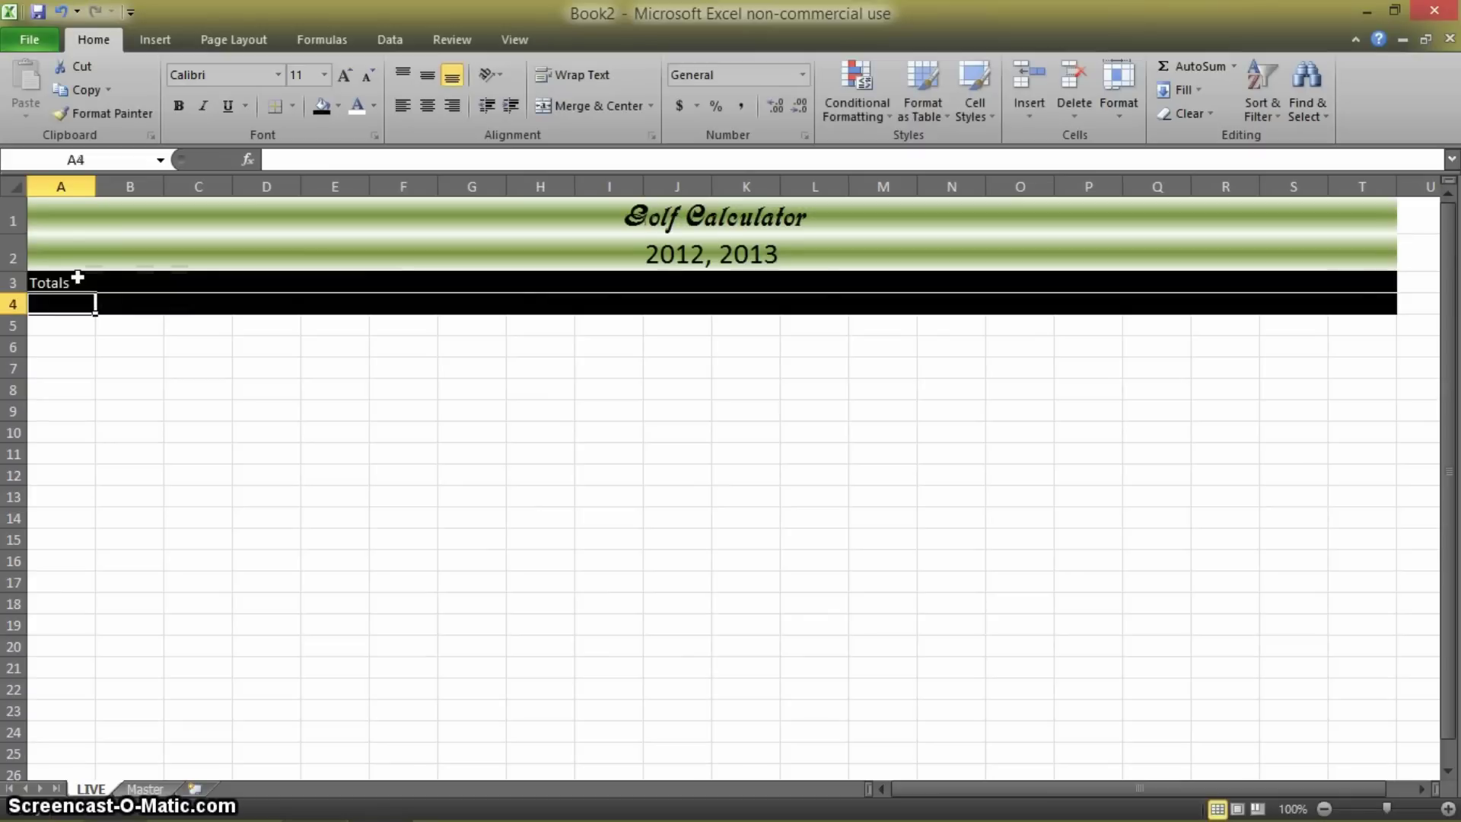
type("Averages")
key("Return")
- Add a white right border to the label cells A3:A4
mouse_move(90, 283)
left_mouse_down()
mouse_move(66, 277)
mouse_move(72, 304)
left_mouse_up()
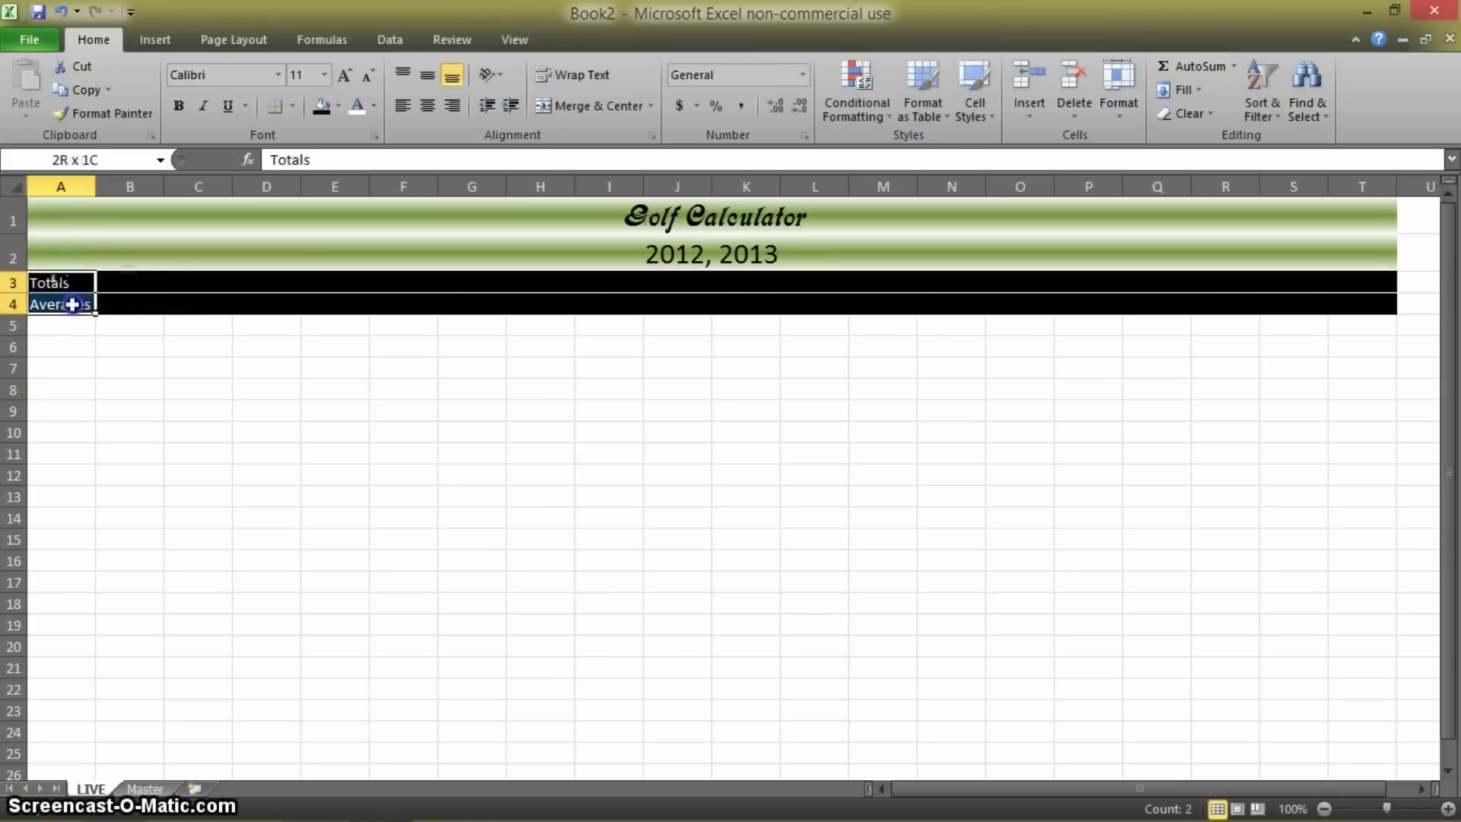
left_click(292, 106)
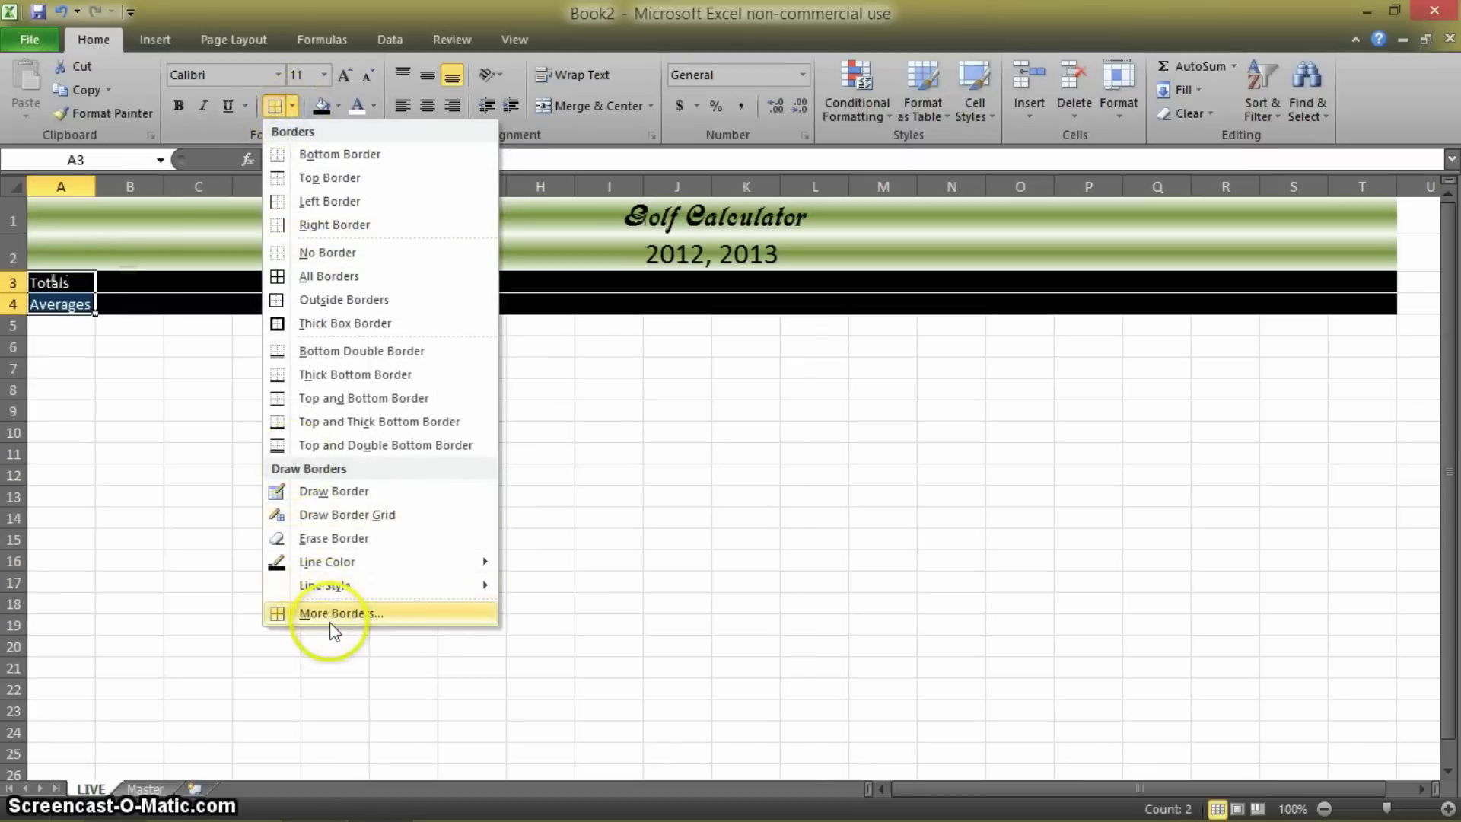
left_click(342, 609)
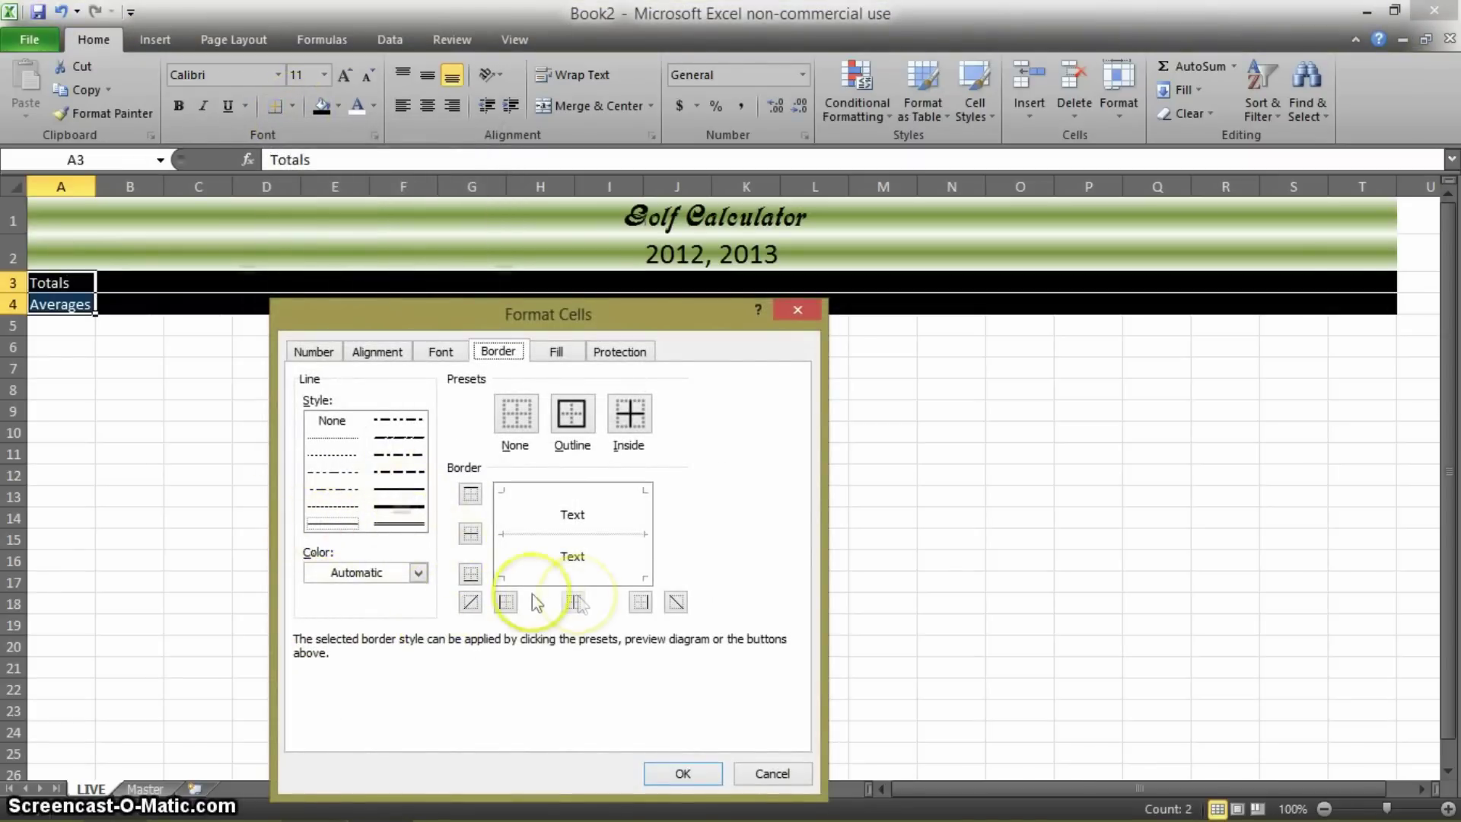
left_click(415, 575)
left_click(311, 640)
left_click(639, 601)
left_click(684, 772)
left_click(333, 411)
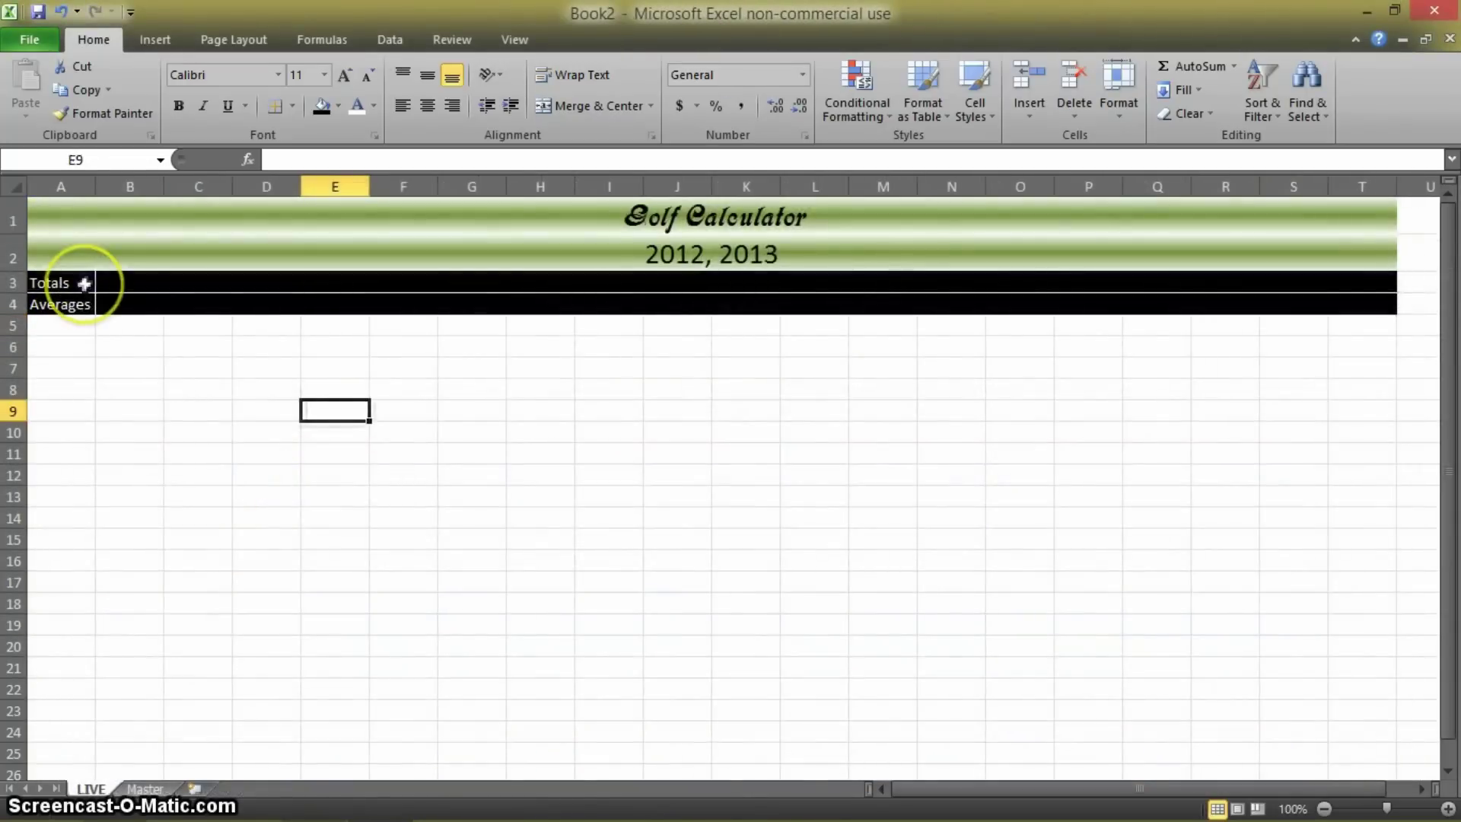
- Make cells A3:T4 bold and center the Totals and Averages labels in A3:A4
left_click_drag(84, 283, 1367, 303)
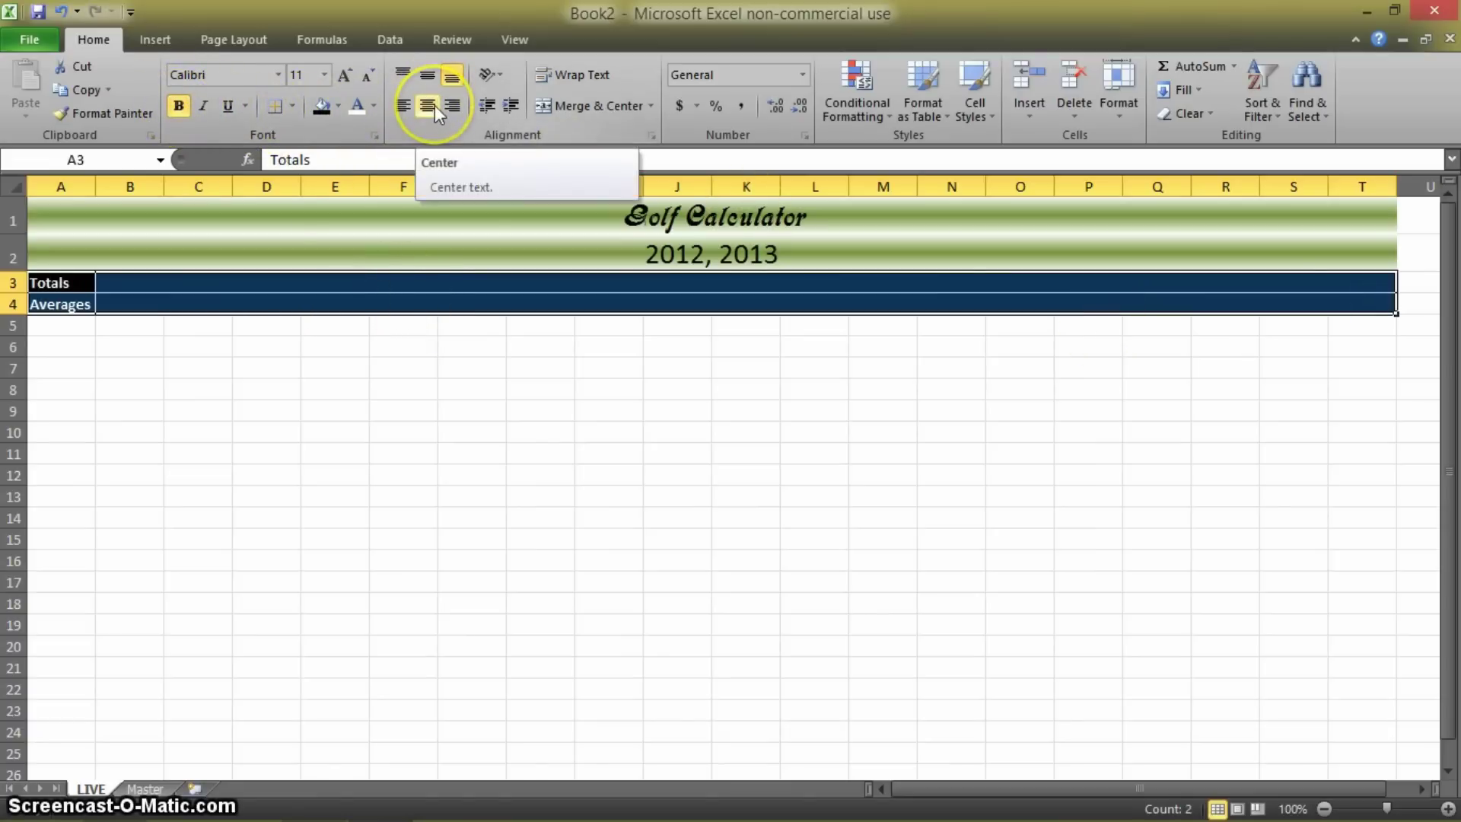
left_click(251, 346)
left_click_drag(83, 283, 79, 303)
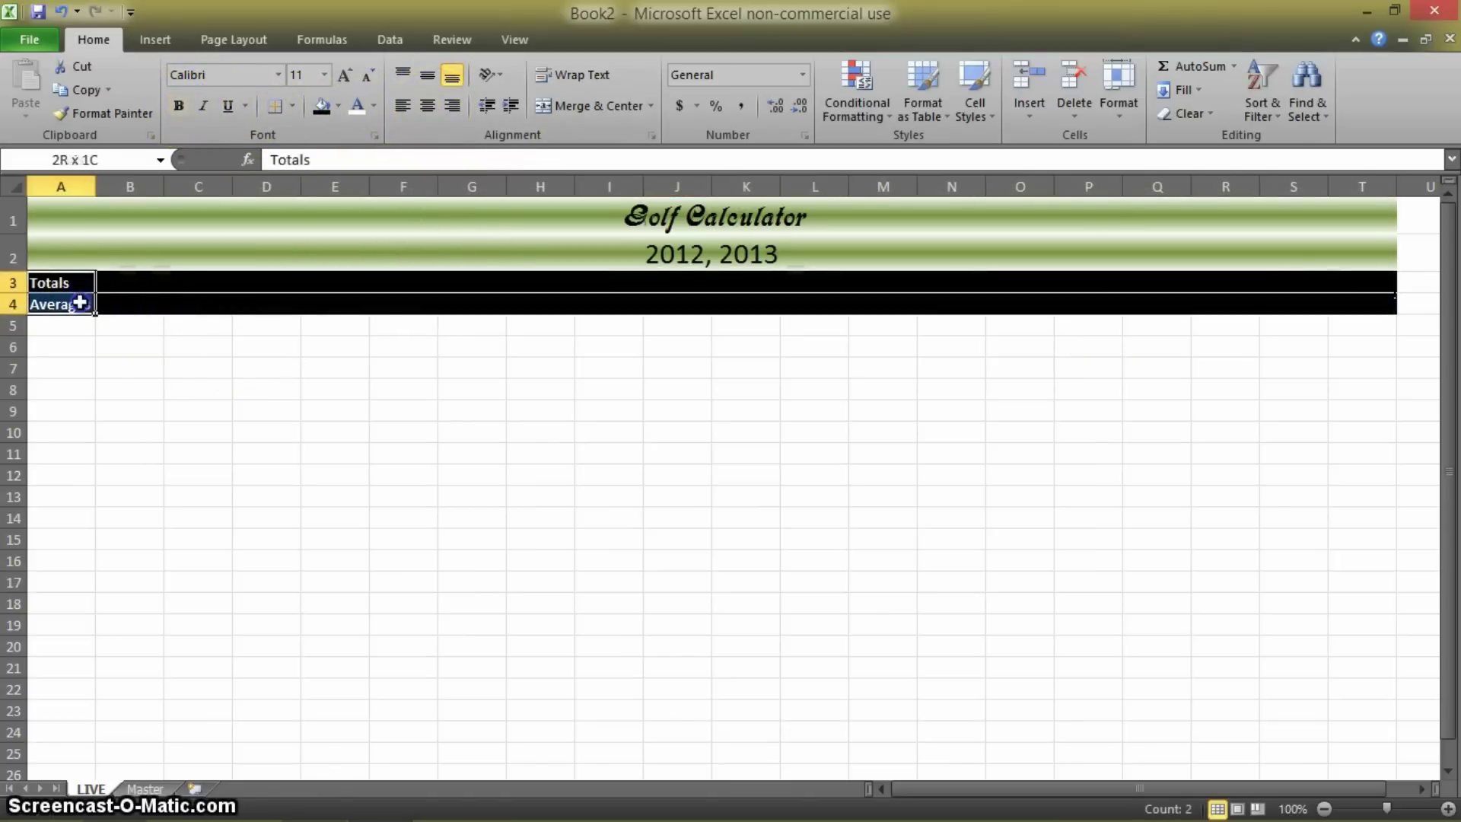
left_click(418, 107)
left_click(541, 347)
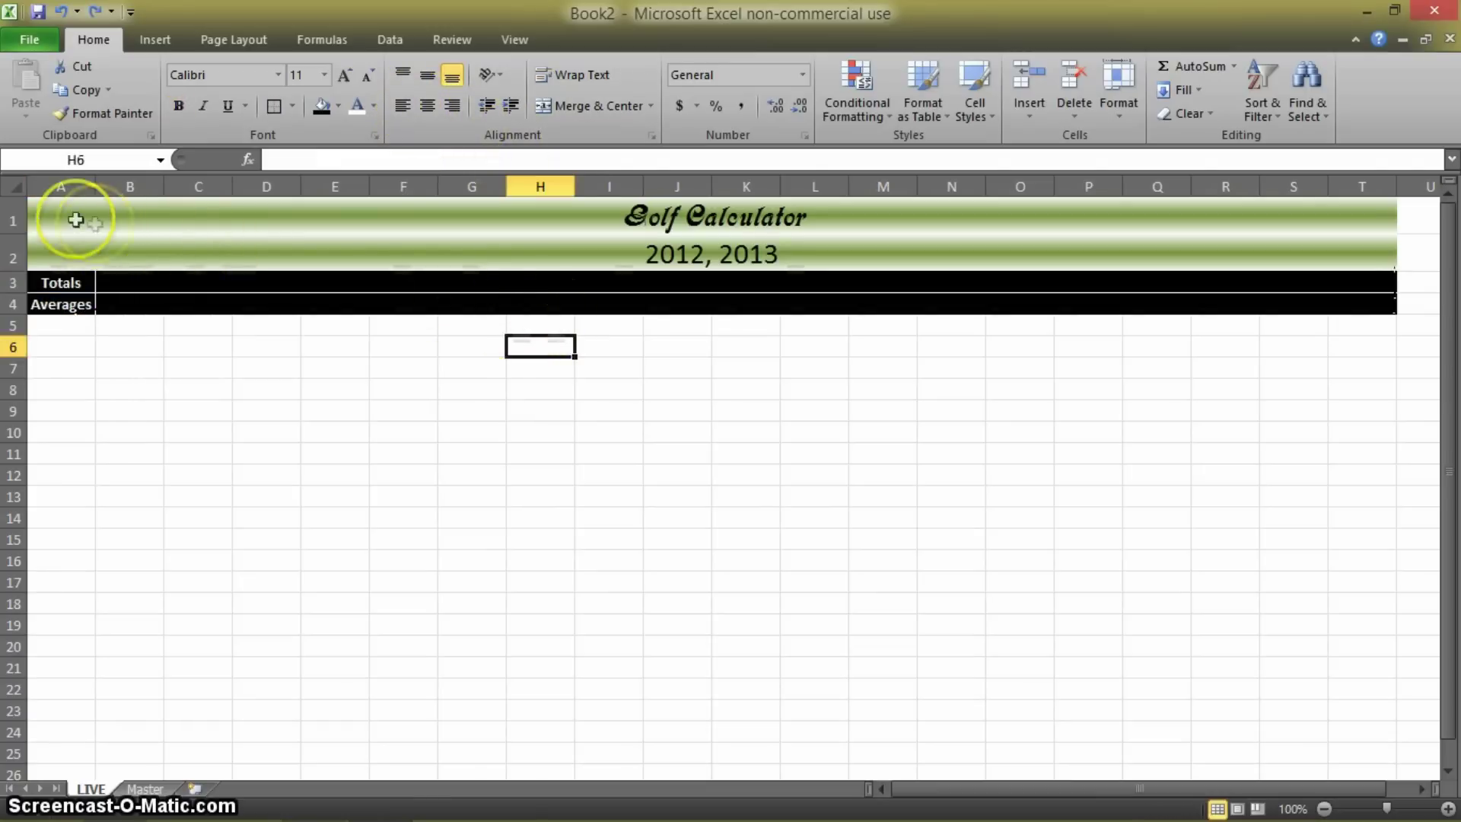
- Apply an outside border around the whole header block A1:T4
left_click_drag(82, 216, 906, 294)
left_click_drag(1222, 283, 1238, 303)
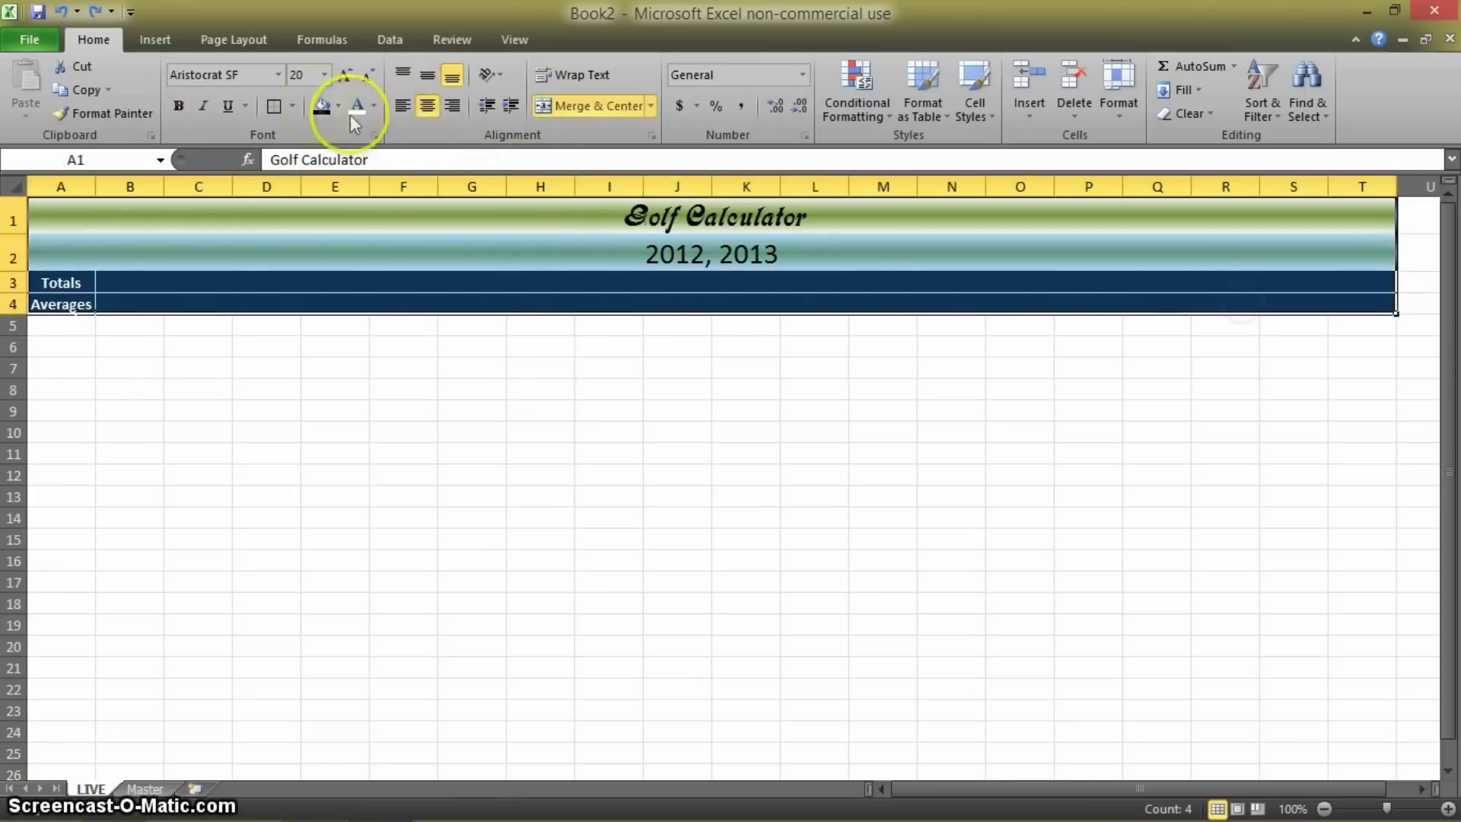
left_click(746, 496)
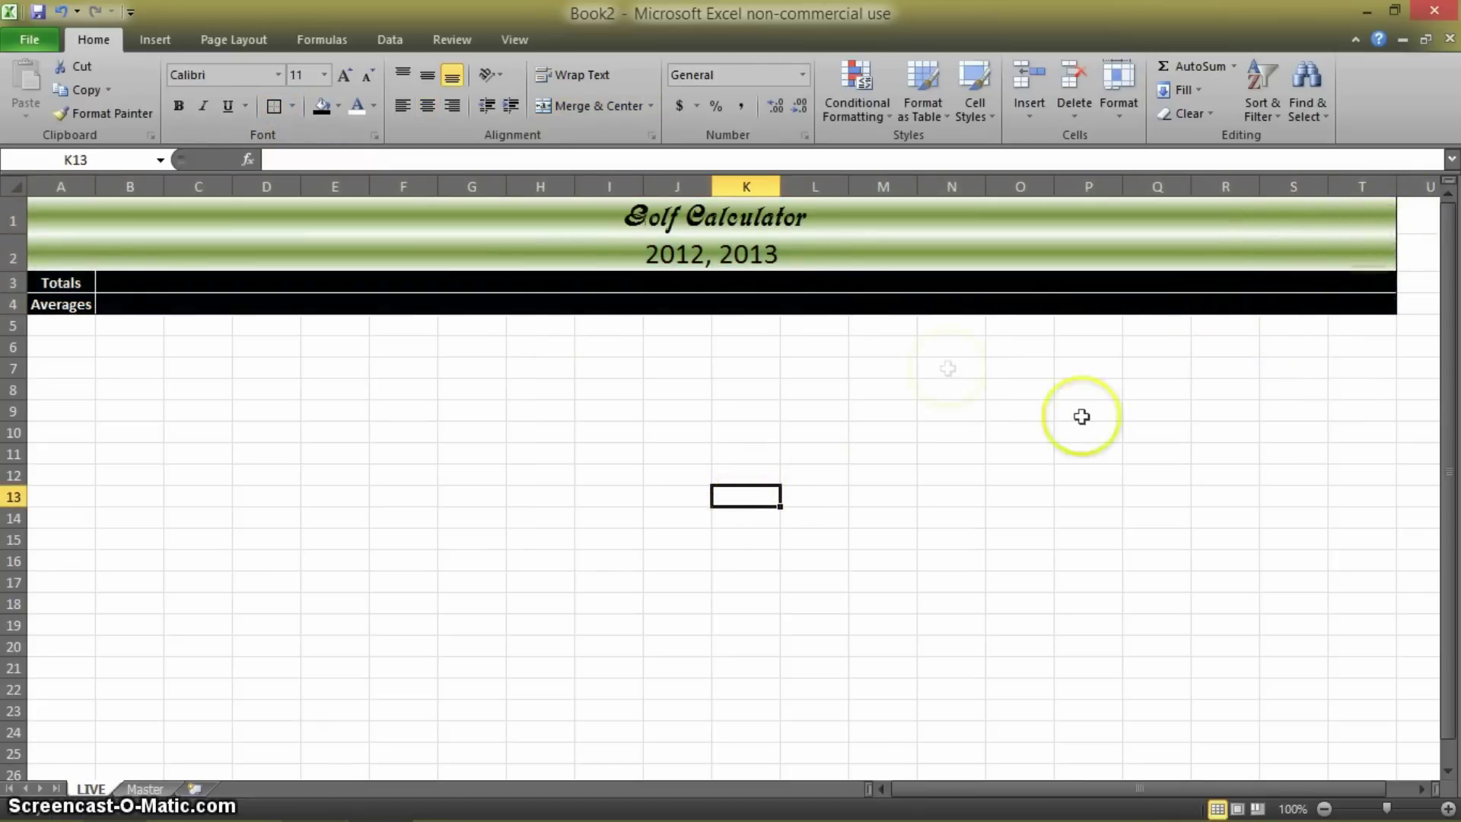
- Switch to Golf_Calculator.xlsx and examine the layout, row range and dates of the individual round blocks below the header
key("alt+Tab")
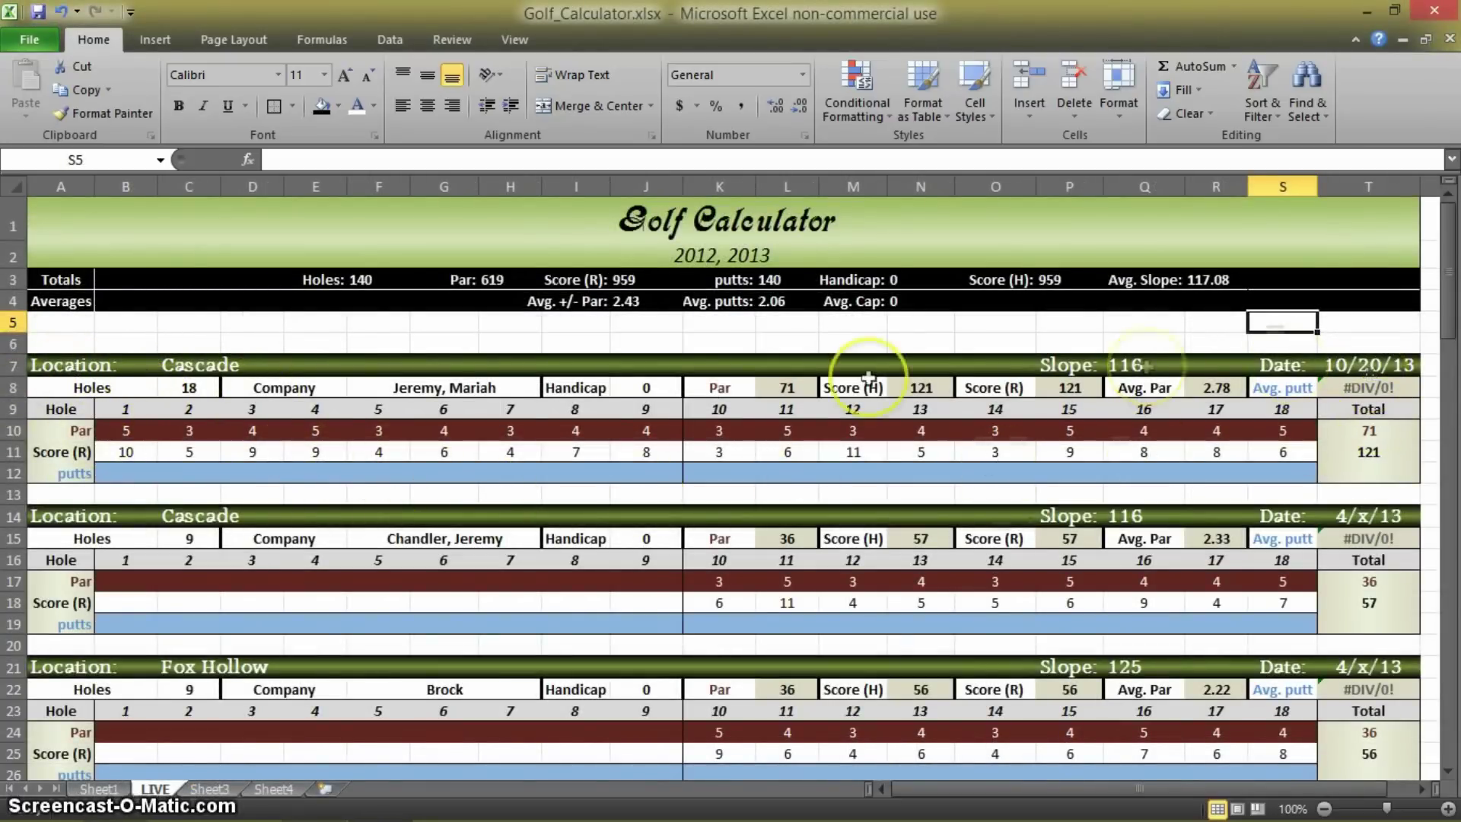
left_click_drag(79, 367, 1334, 463)
left_click(1217, 340)
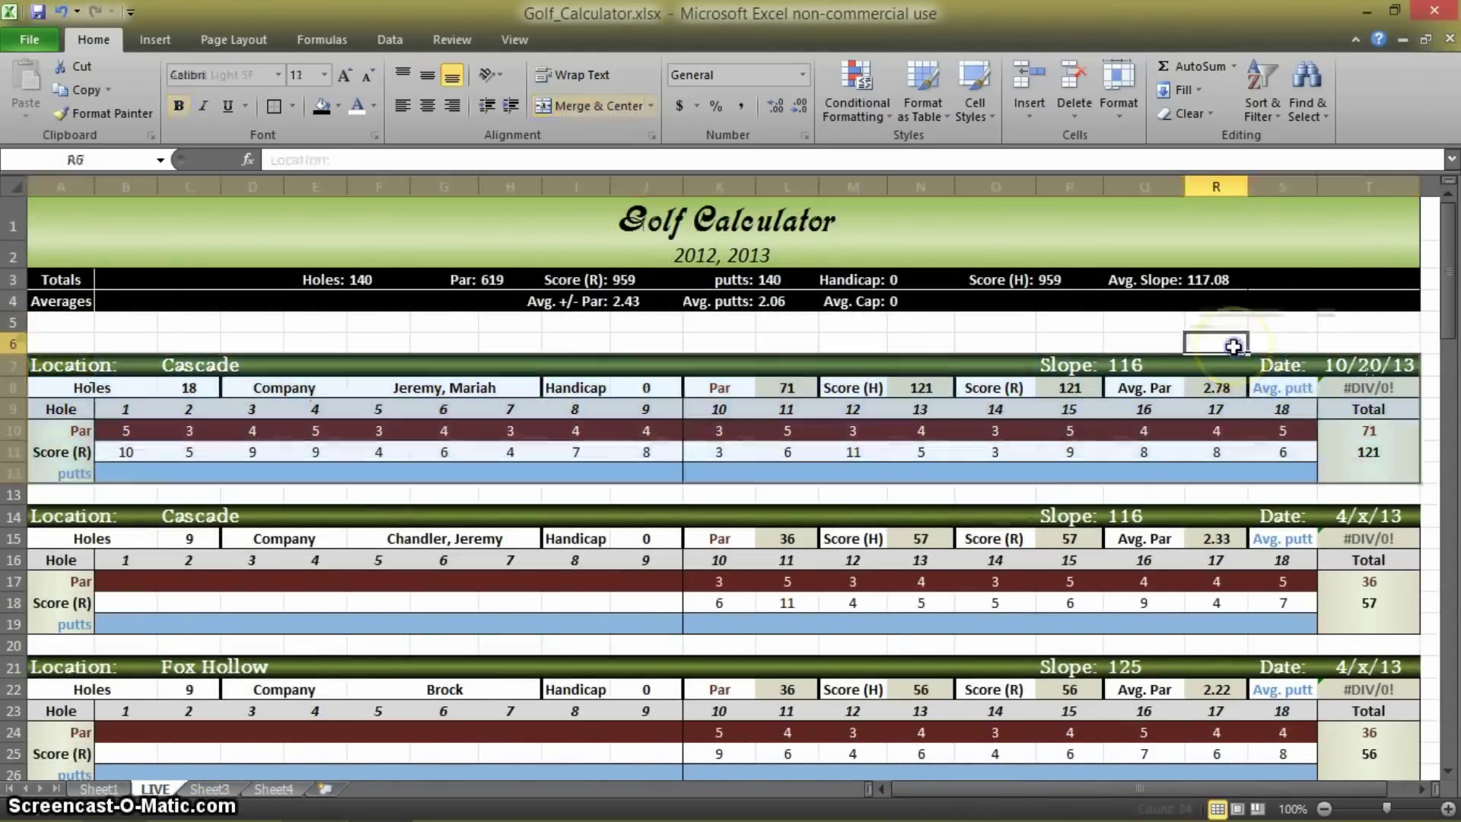
left_click_drag(61, 516, 1372, 618)
left_click(1380, 367)
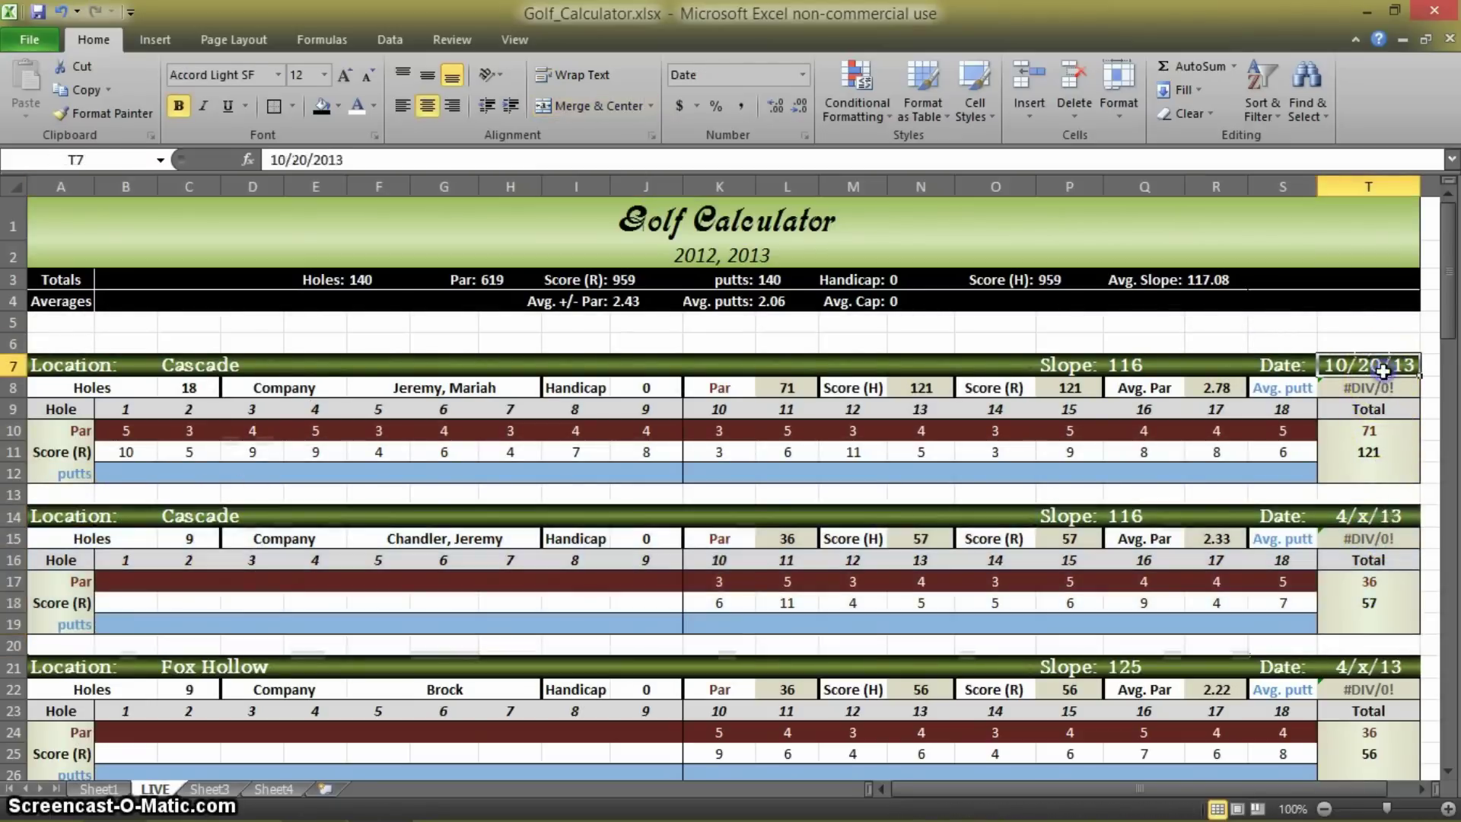
left_click(1369, 518)
left_click(1366, 666)
scroll(1339, 594, "down", 1)
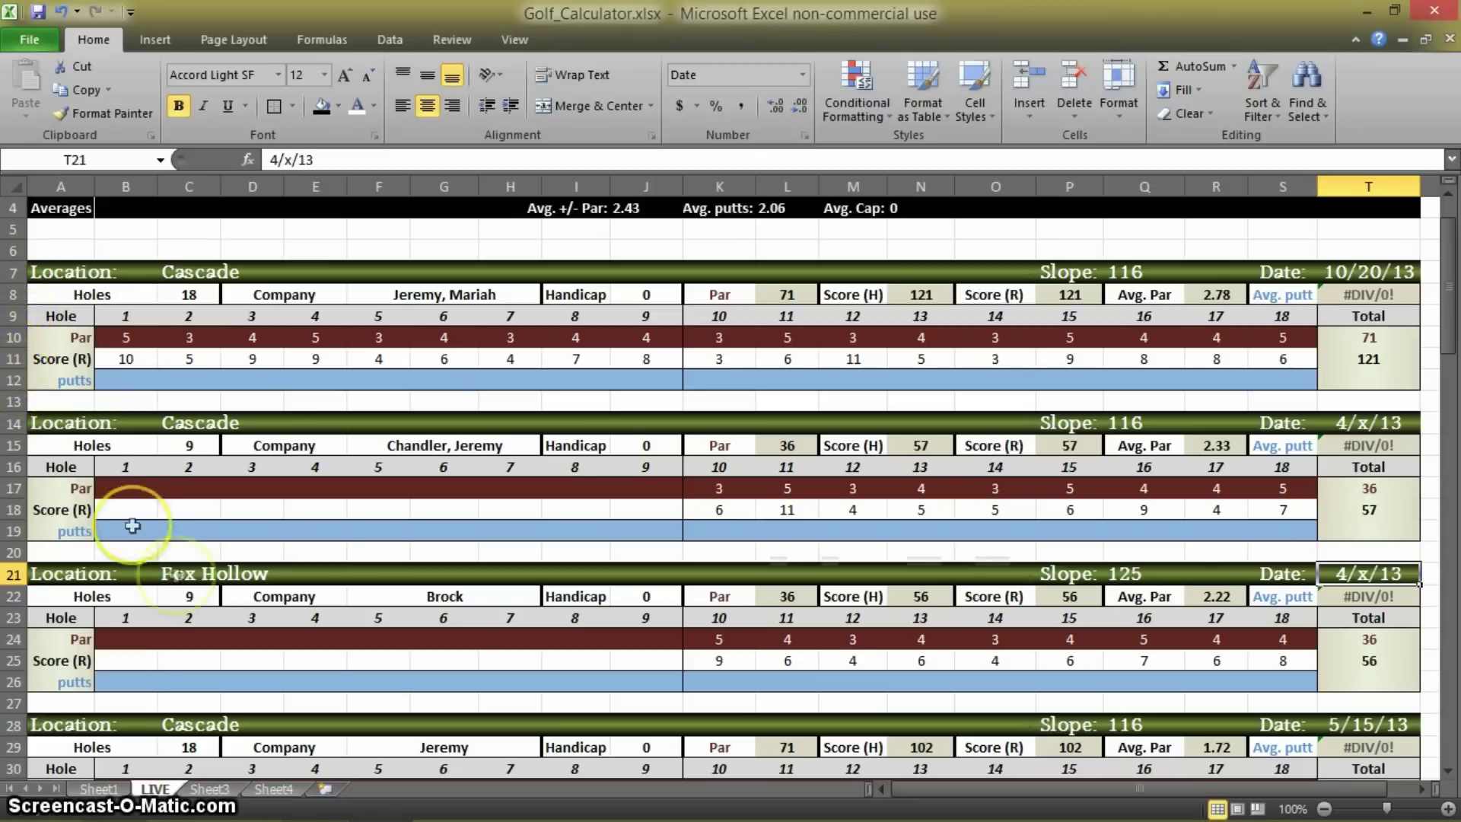
- Return to the new workbook and apply an outside border around cells A7:T12 for the first round block
key("ctrl+Tab")
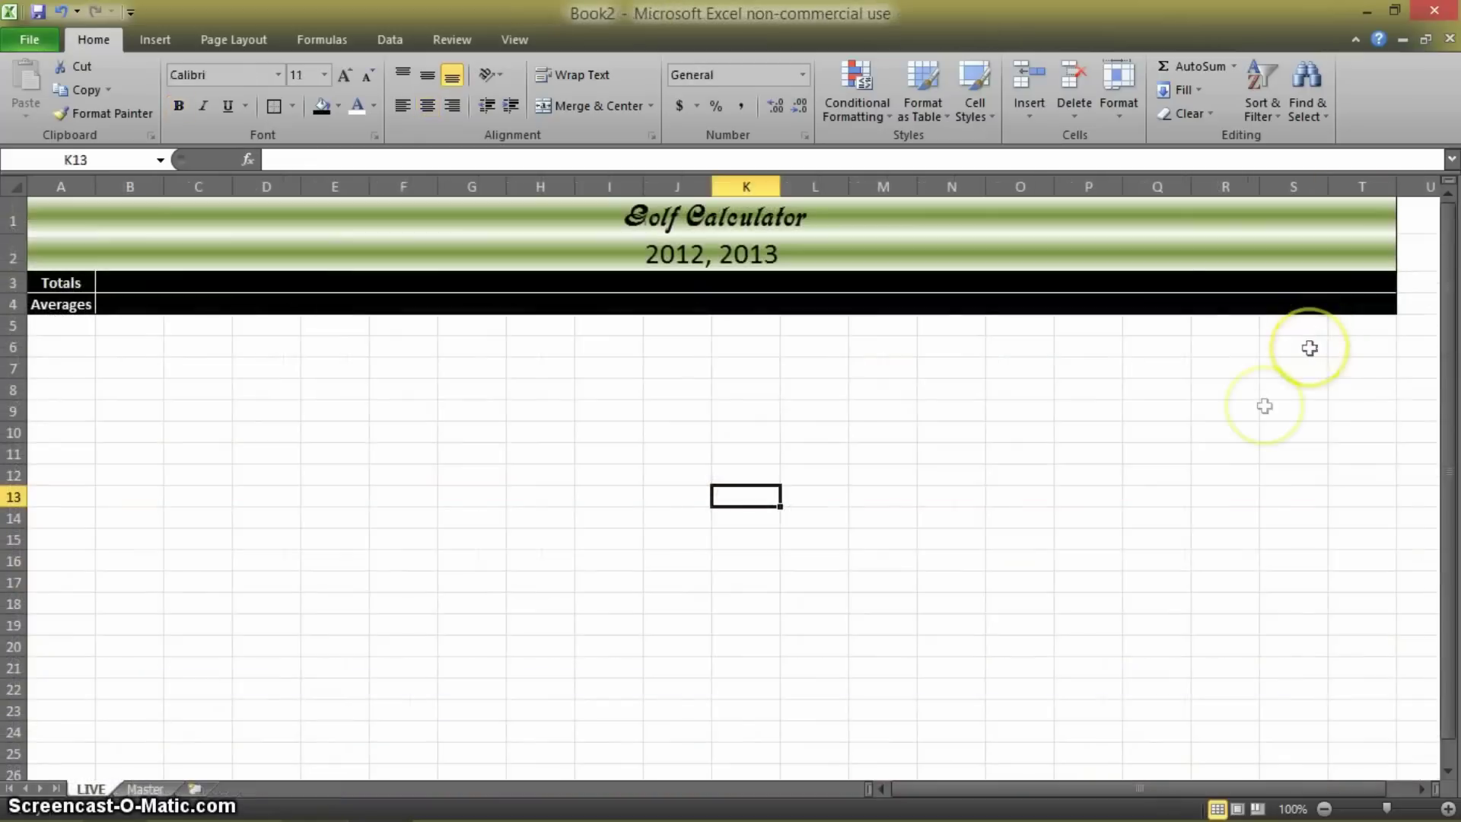
left_click_drag(61, 368, 1373, 473)
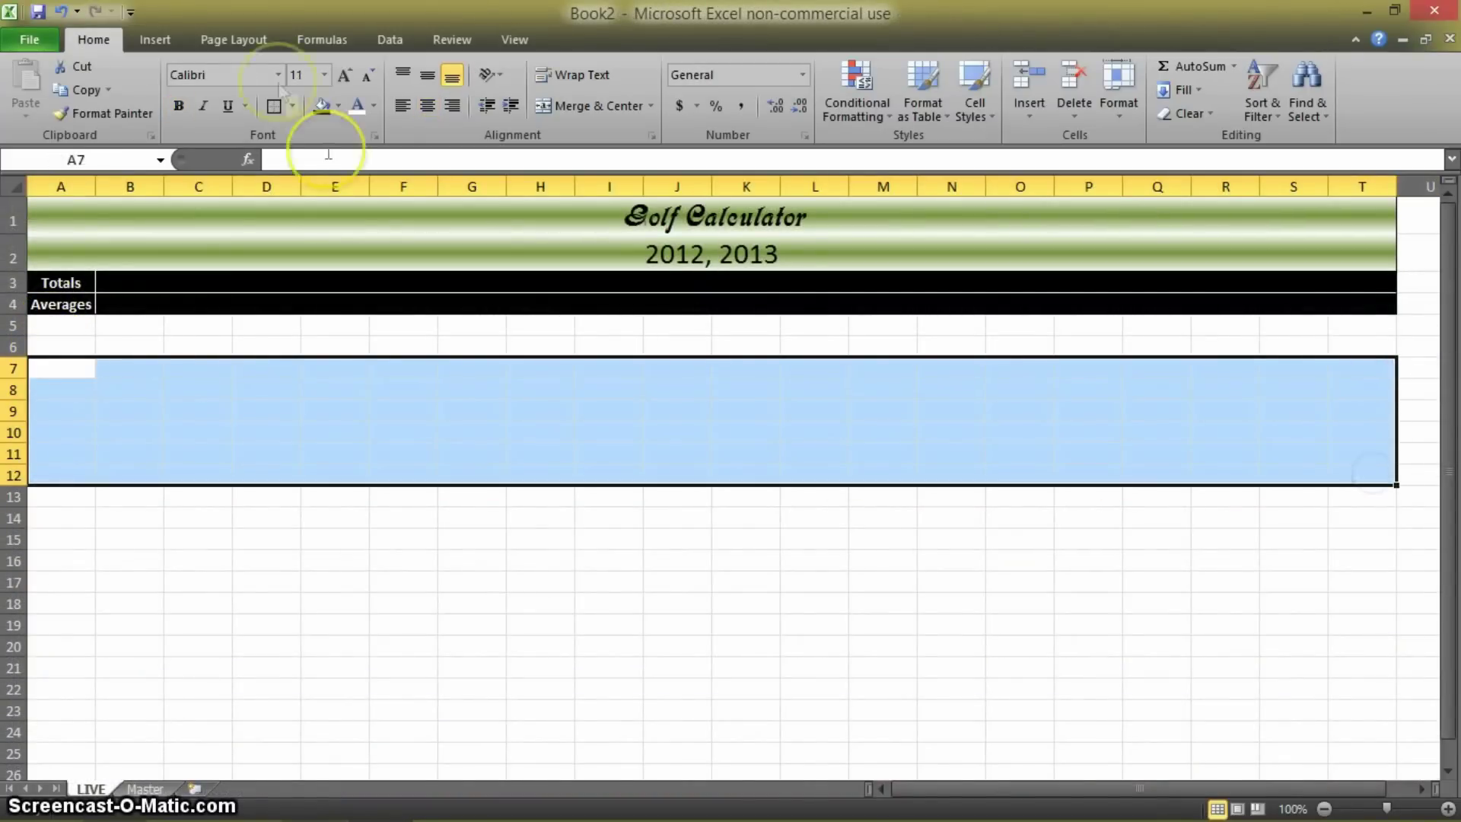
left_click(271, 108)
left_click(540, 475)
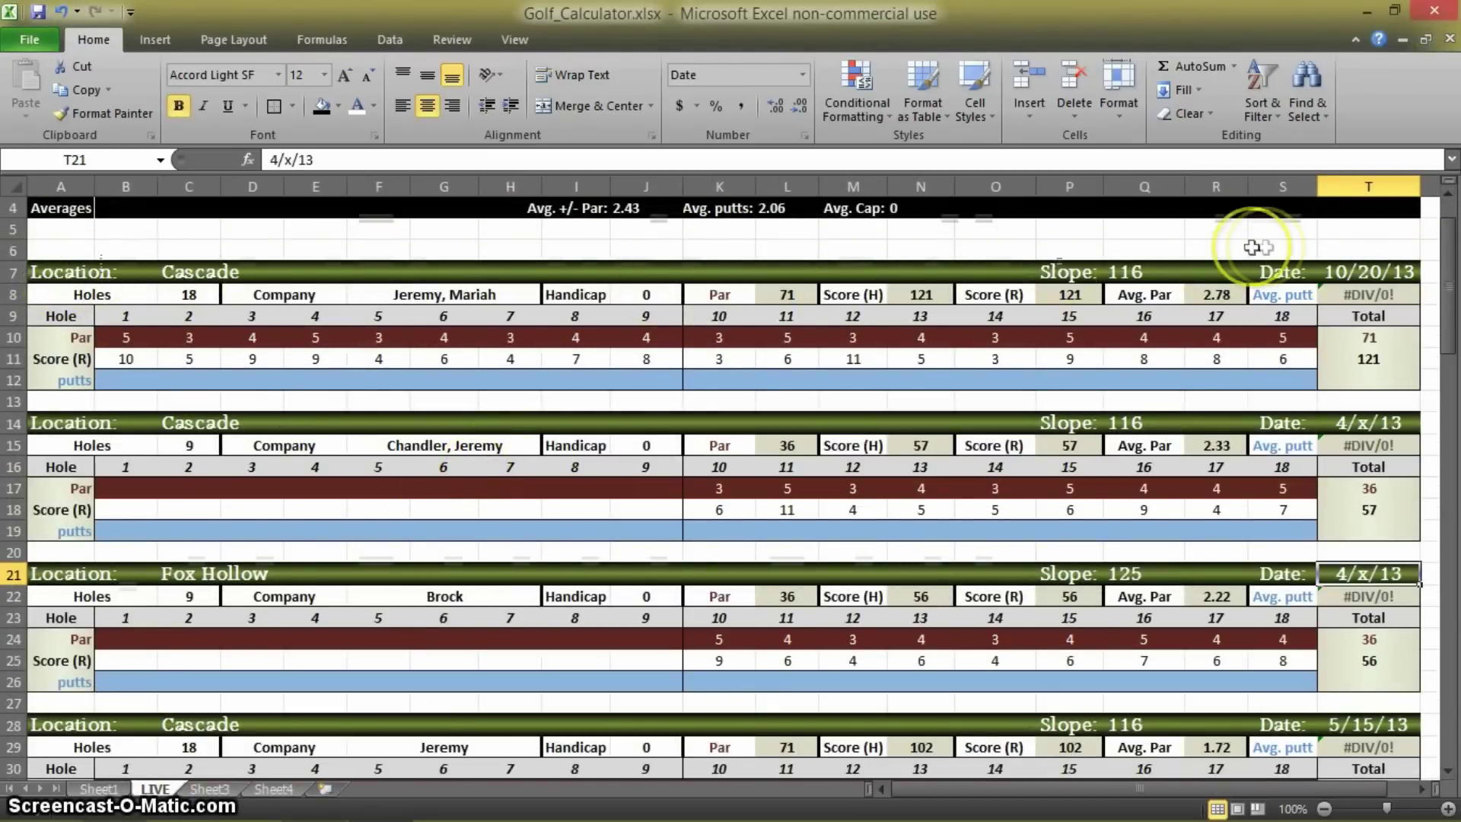
- In the new workbook, fill cells A7:T7 with a horizontal two-color gradient of black and green, with the green centered
key("alt+Tab")
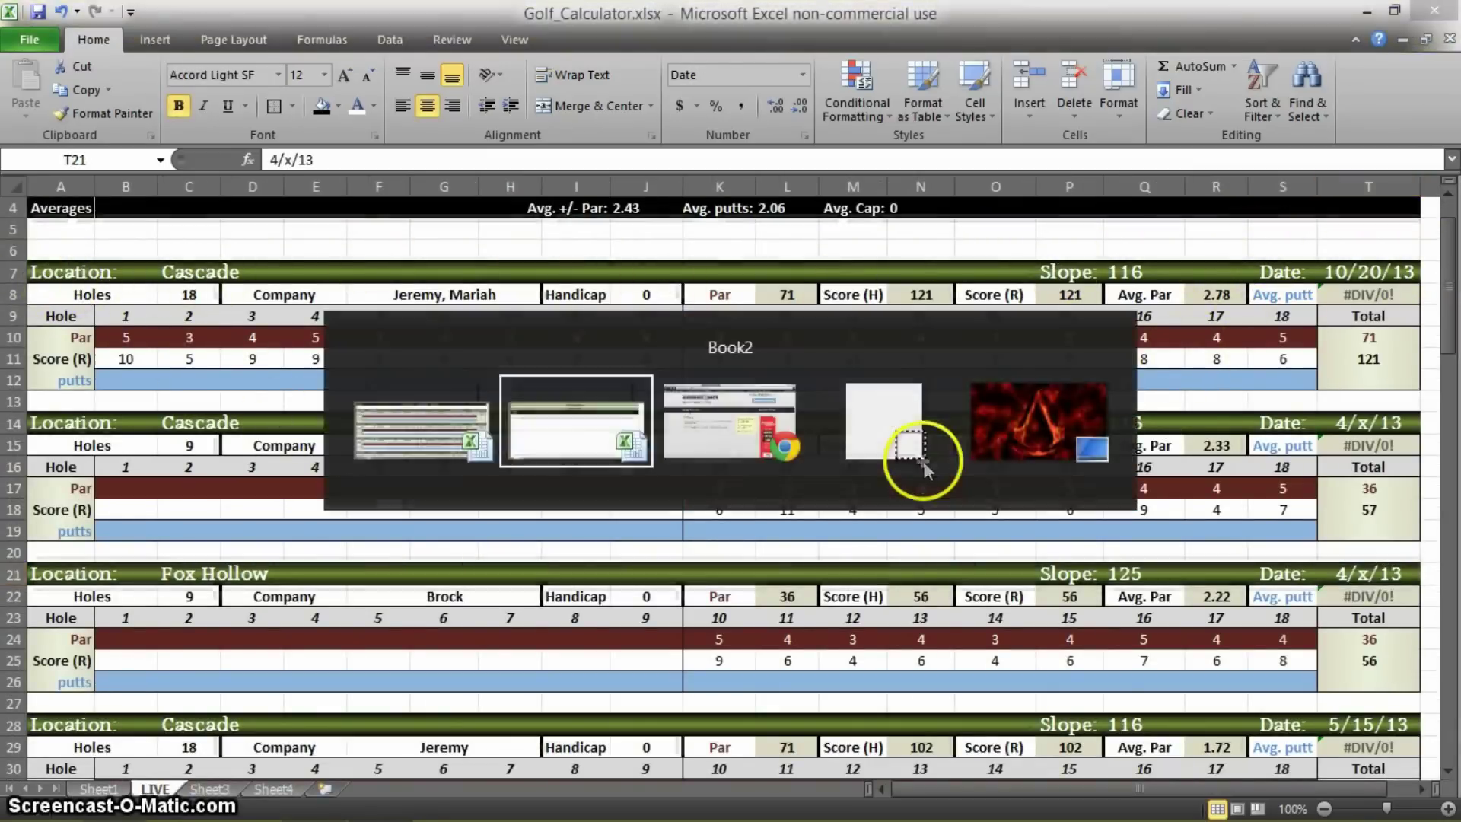
left_click_drag(49, 367, 1375, 375)
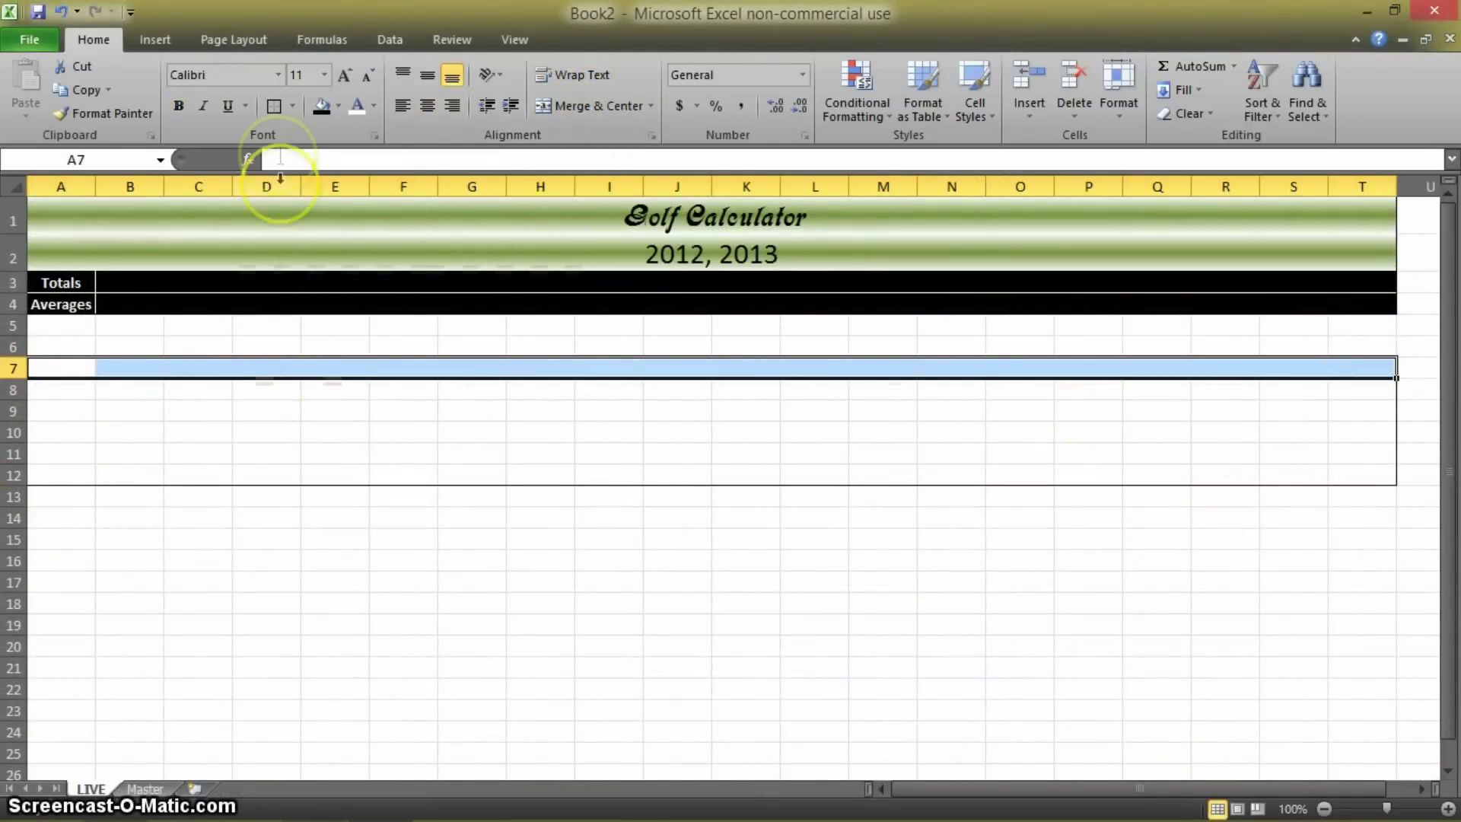
right_click(450, 369)
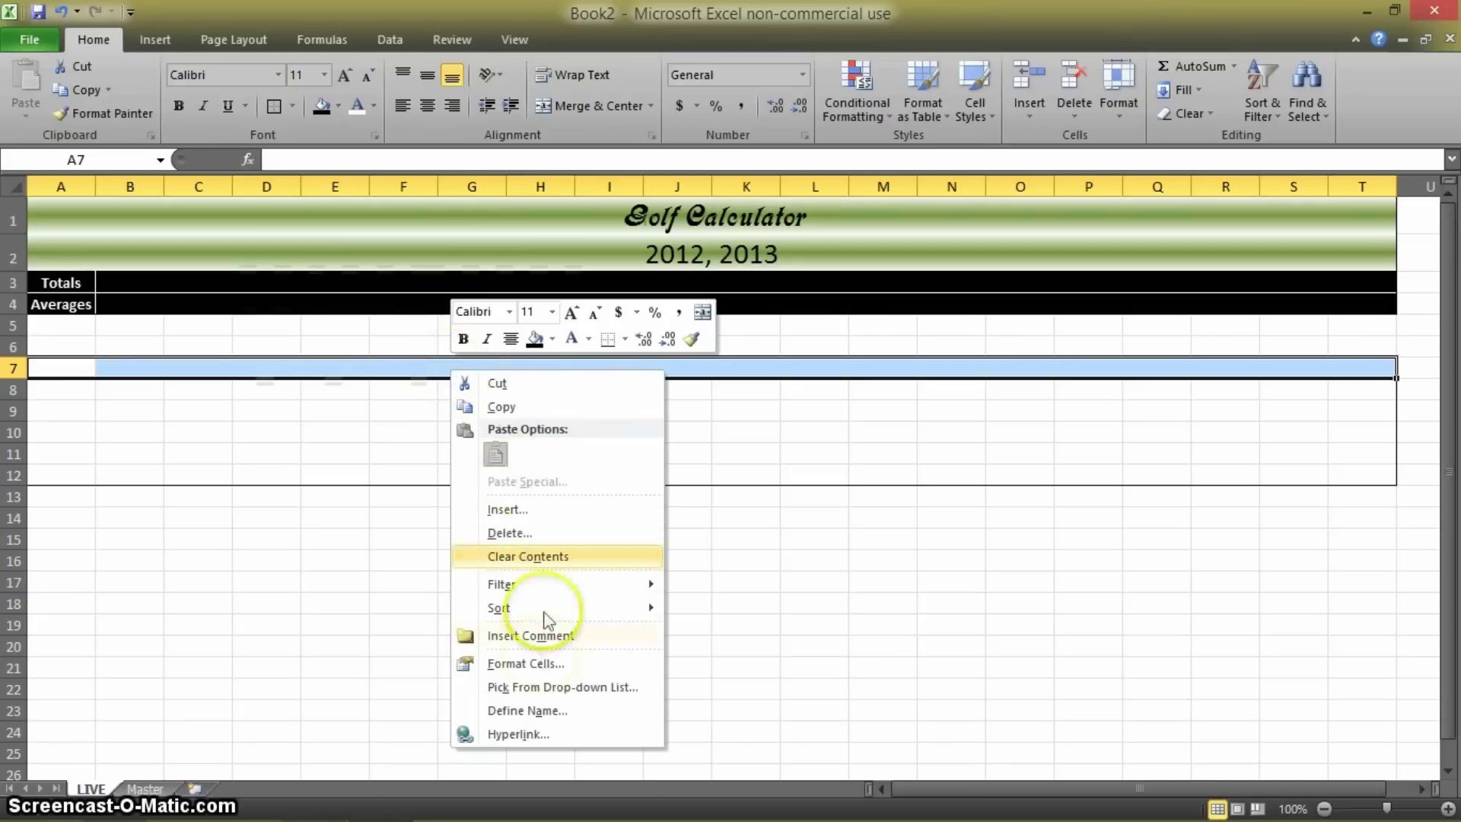
left_click(562, 672)
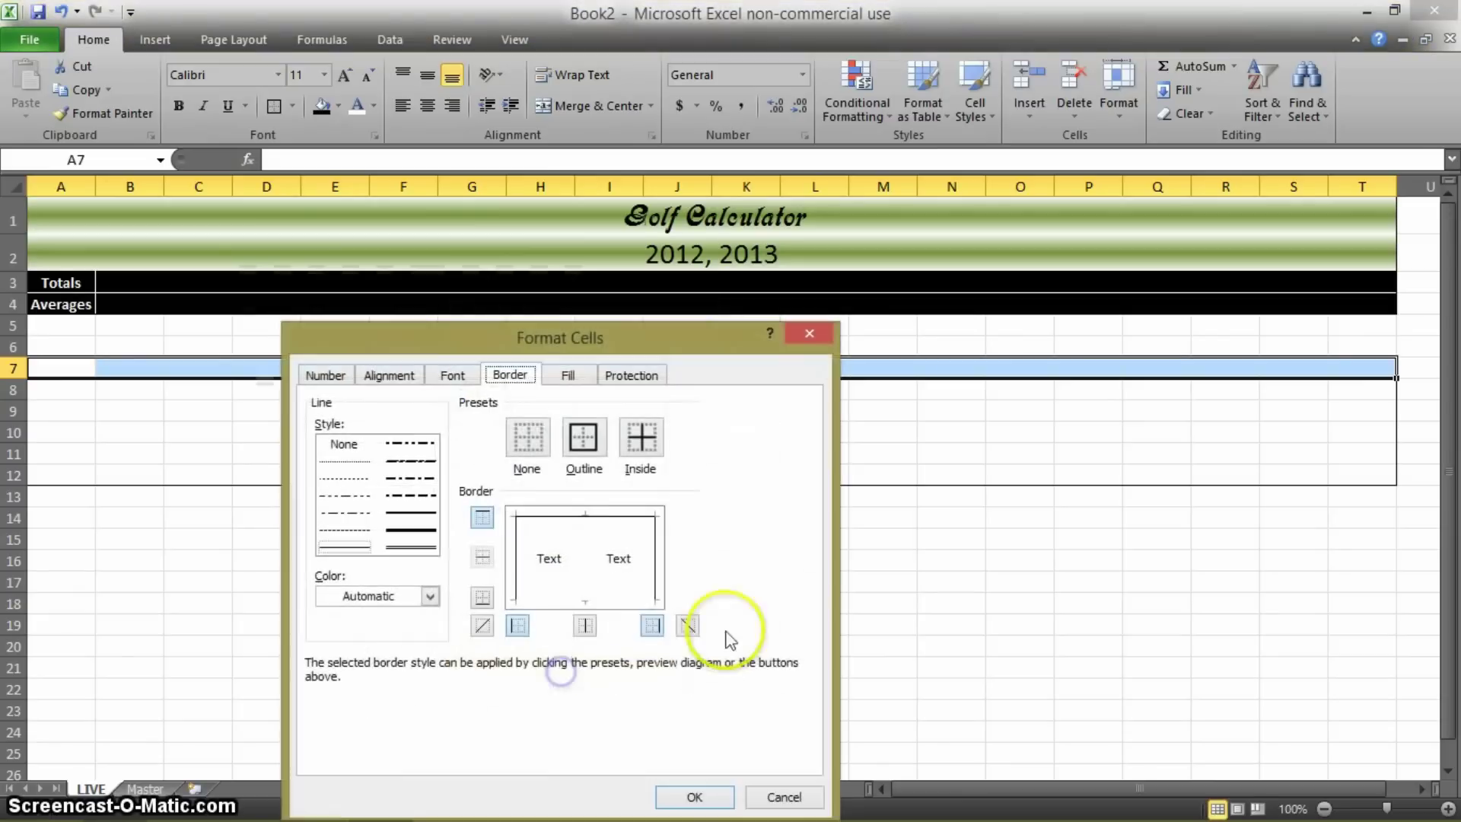
left_click(564, 376)
left_click(355, 620)
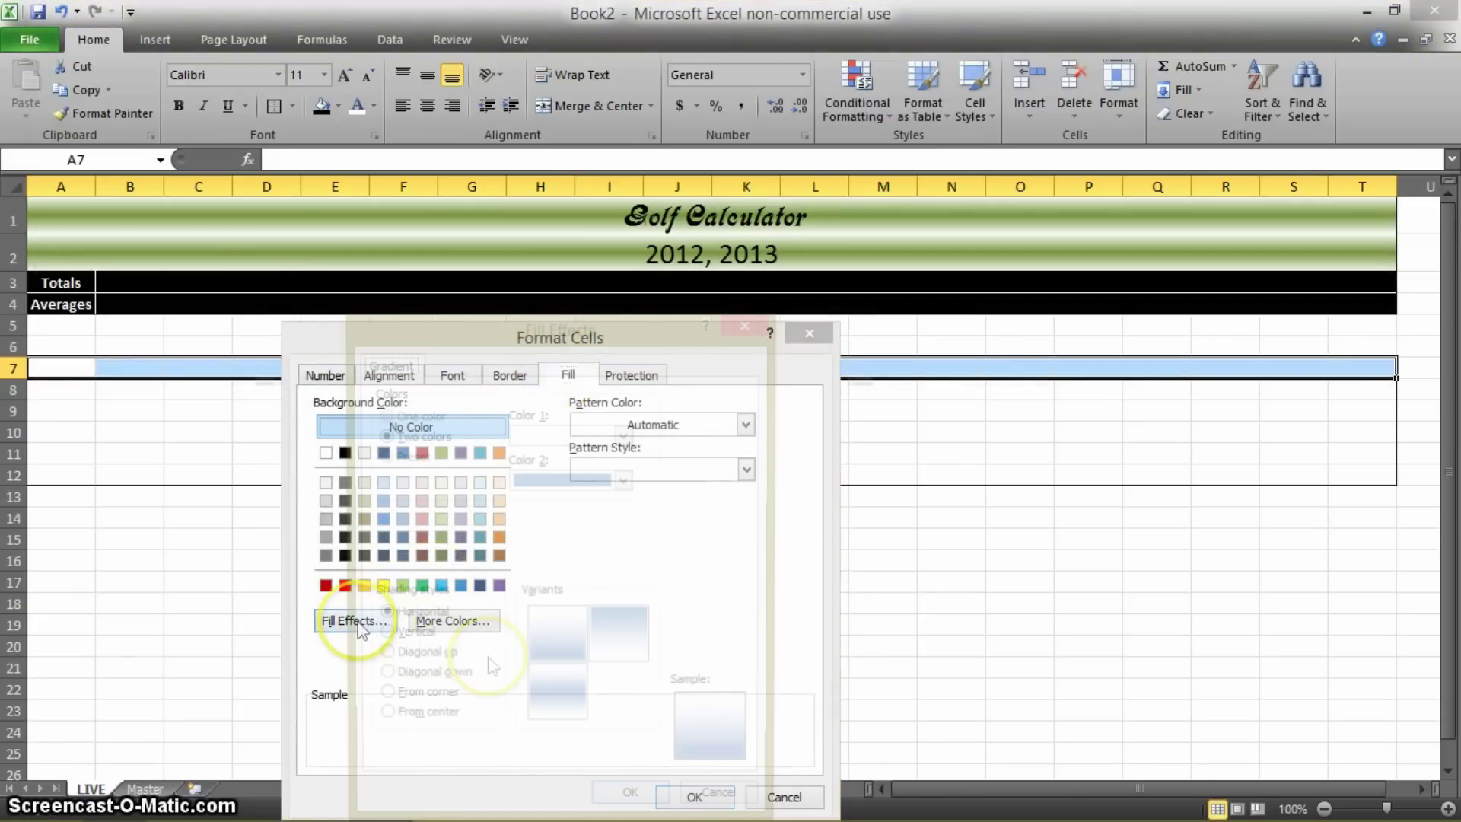
left_click(601, 480)
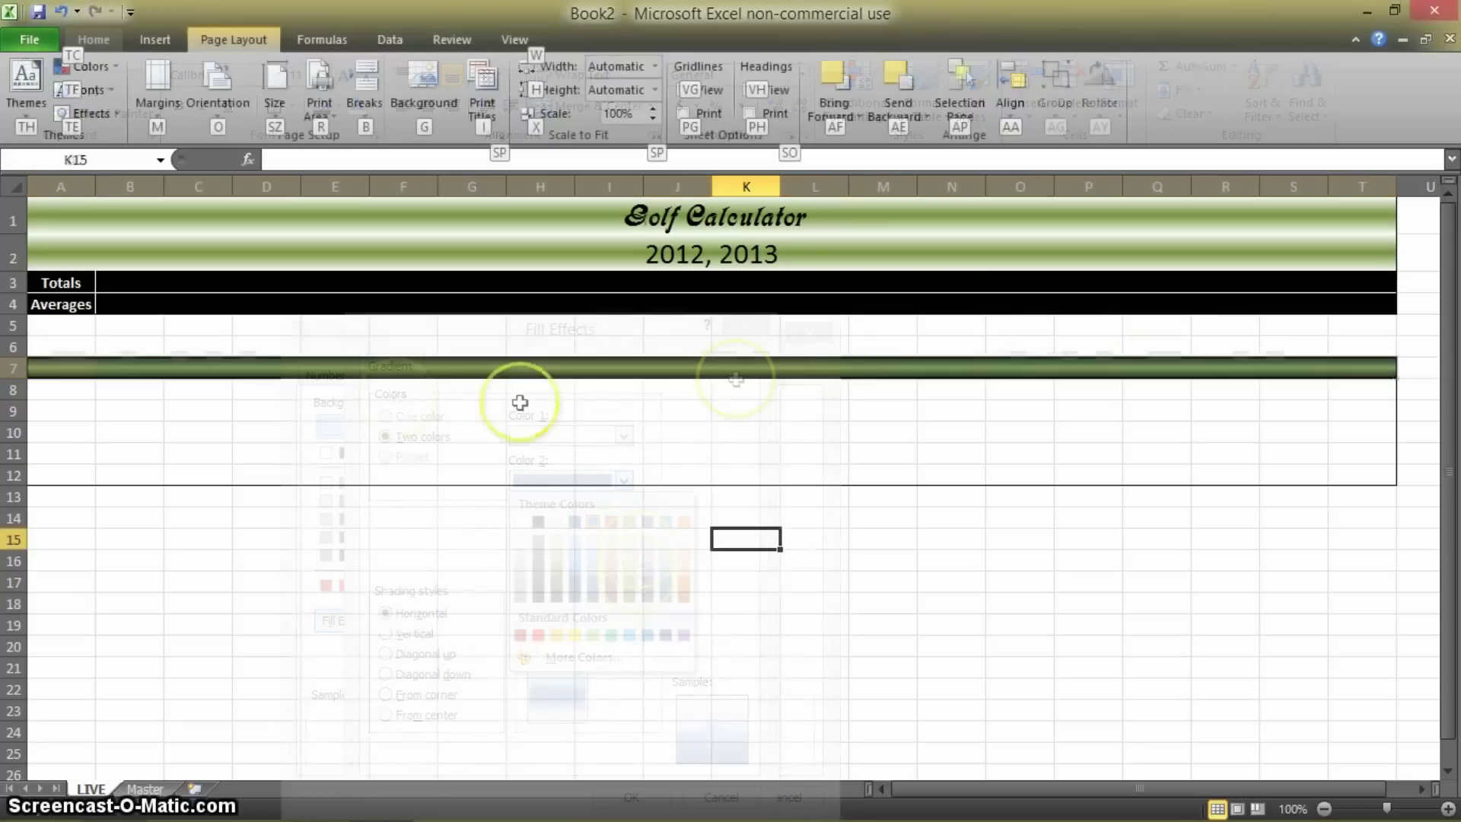
- Set the font color of the green gradient row A7:T7 to white
left_click(64, 351)
left_click_drag(71, 372, 1347, 360)
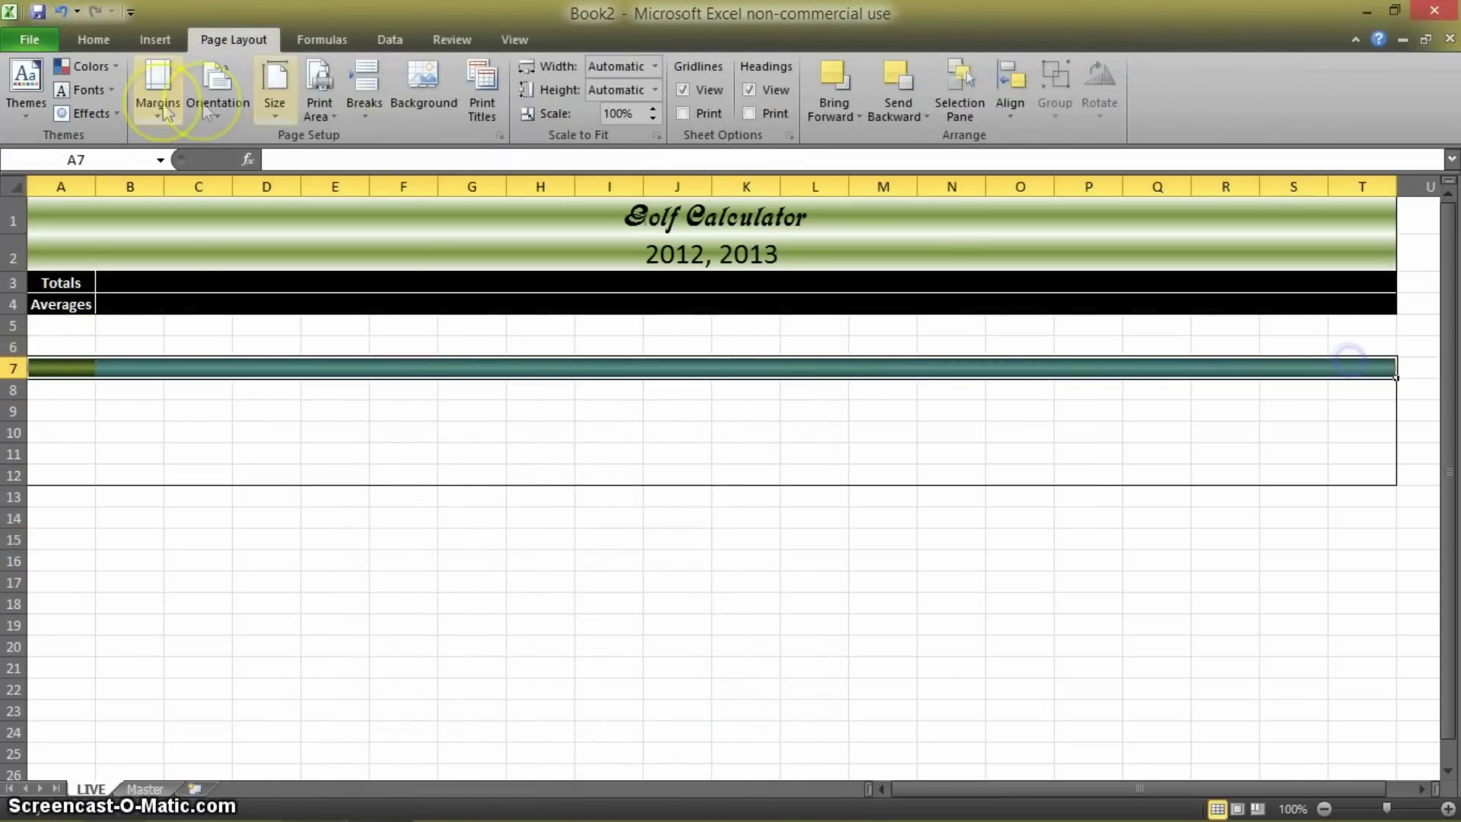
left_click(94, 40)
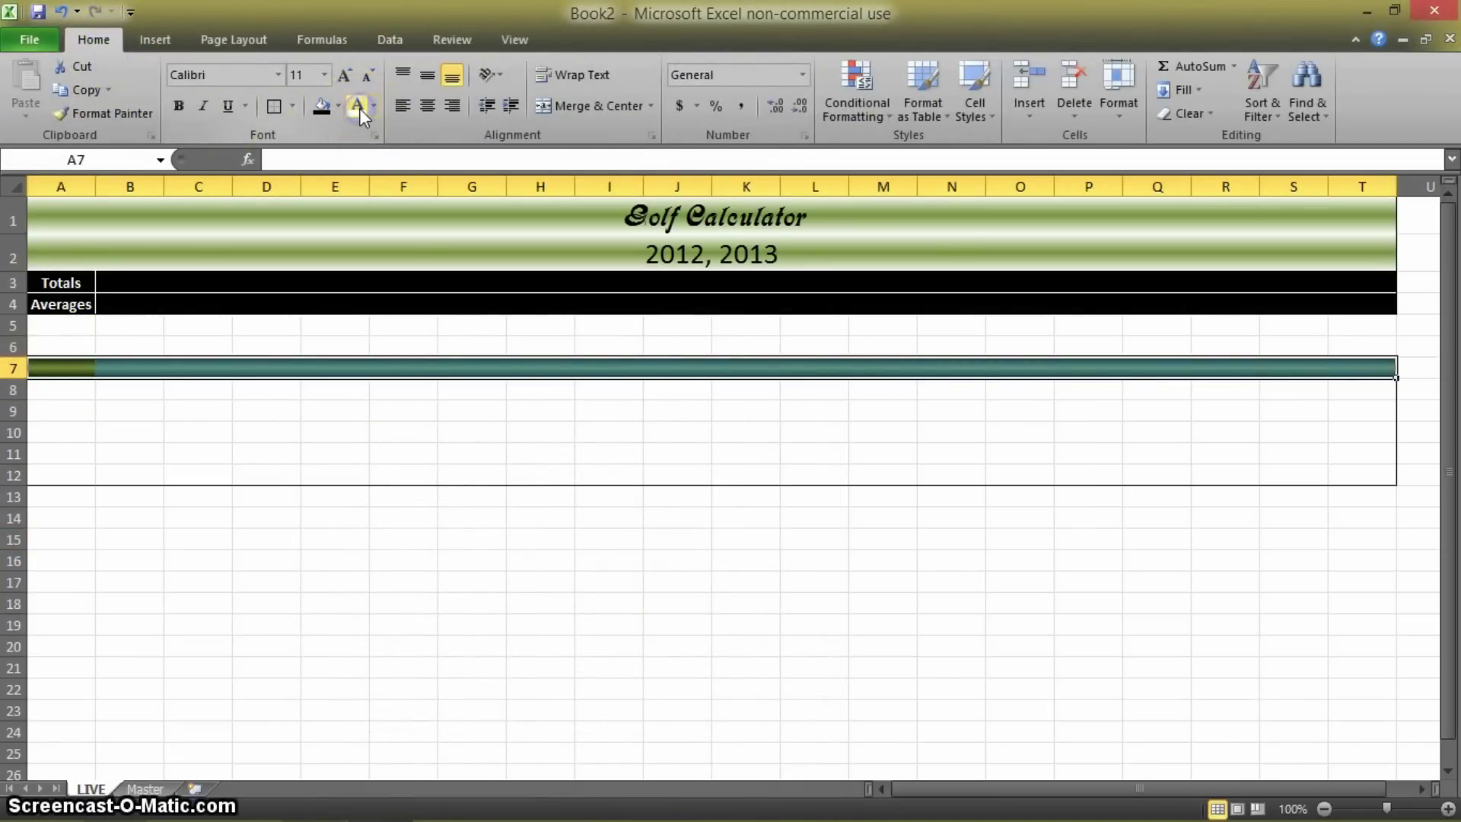
left_click(267, 411)
- Enter the label "Location:" in cell A7
left_click(65, 368)
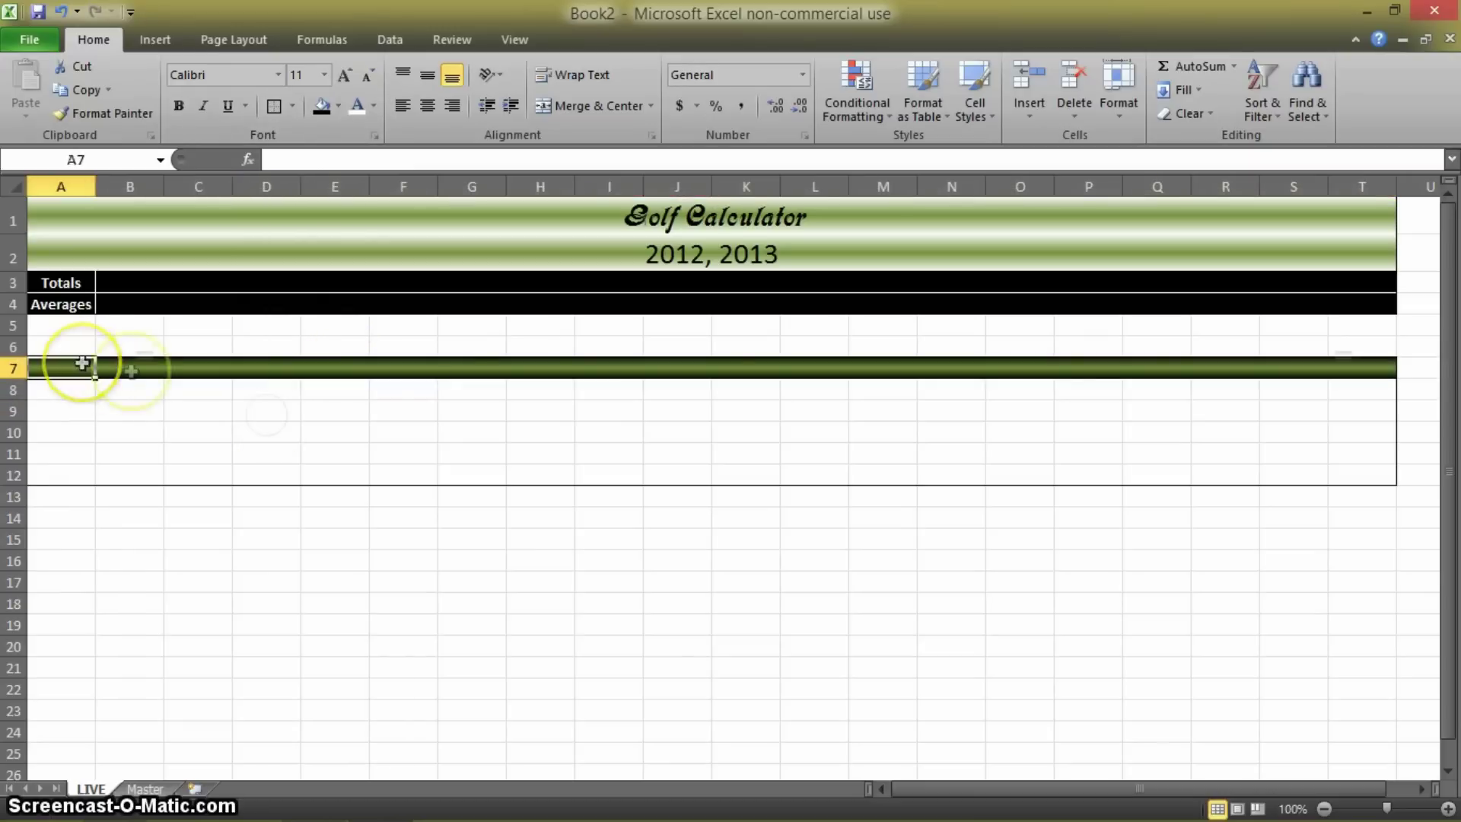
type("Location")
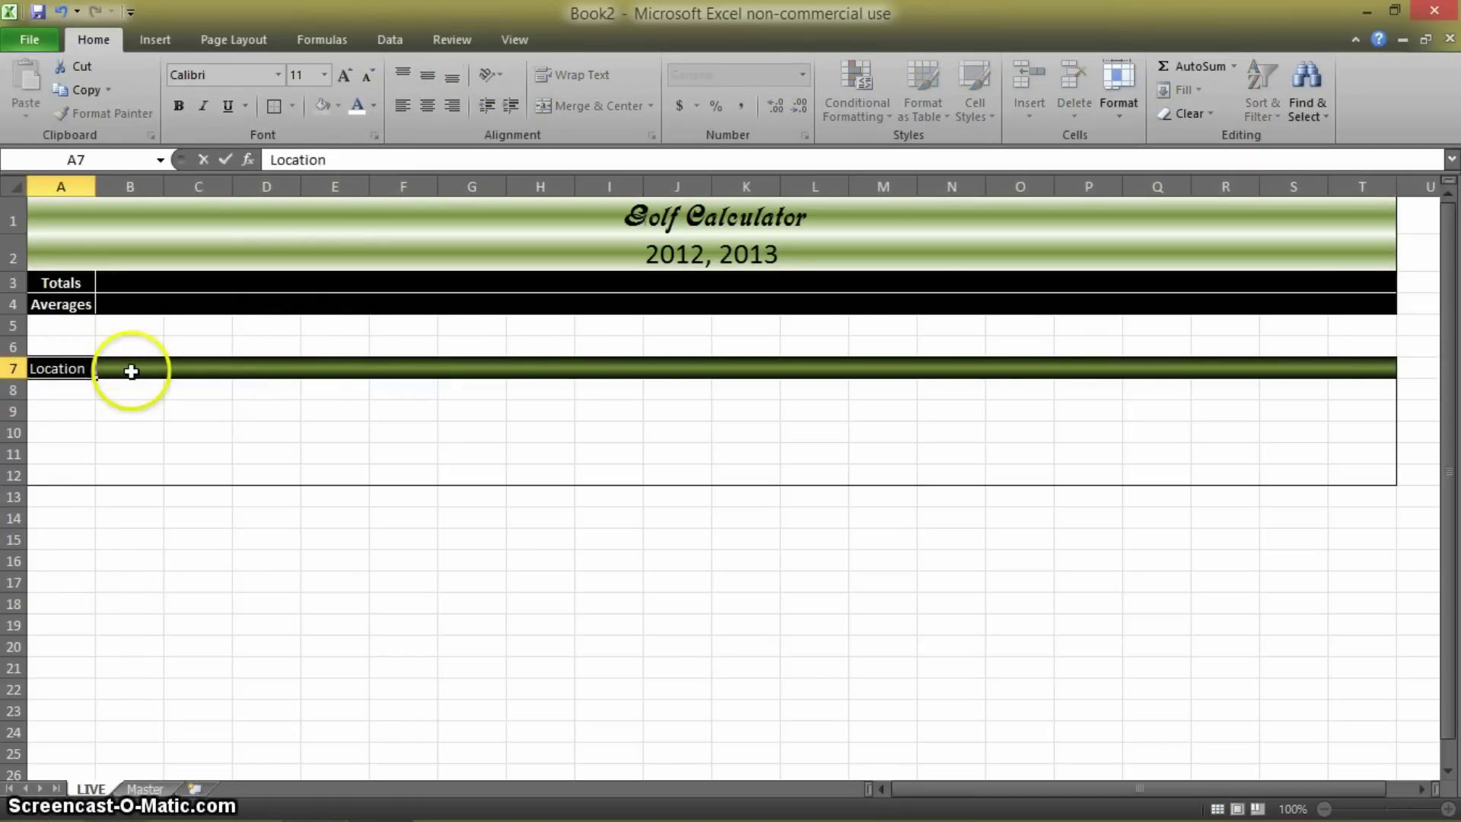
type(":")
key("Return")
left_click(65, 368)
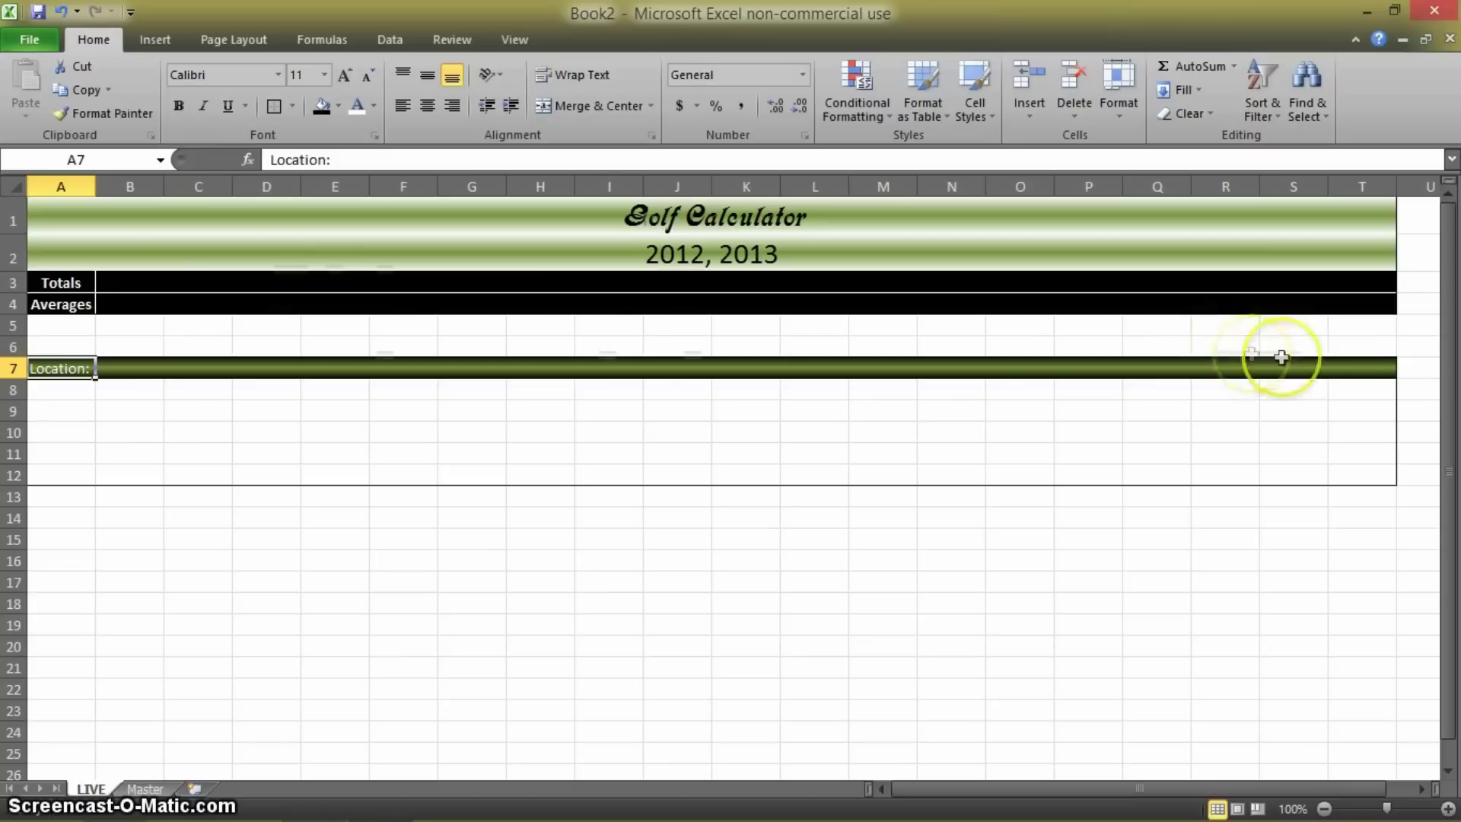
- Enter the label "Date:" in cell S7 and the placeholder "xx/xx/xx" in cell T7
left_click(1336, 369)
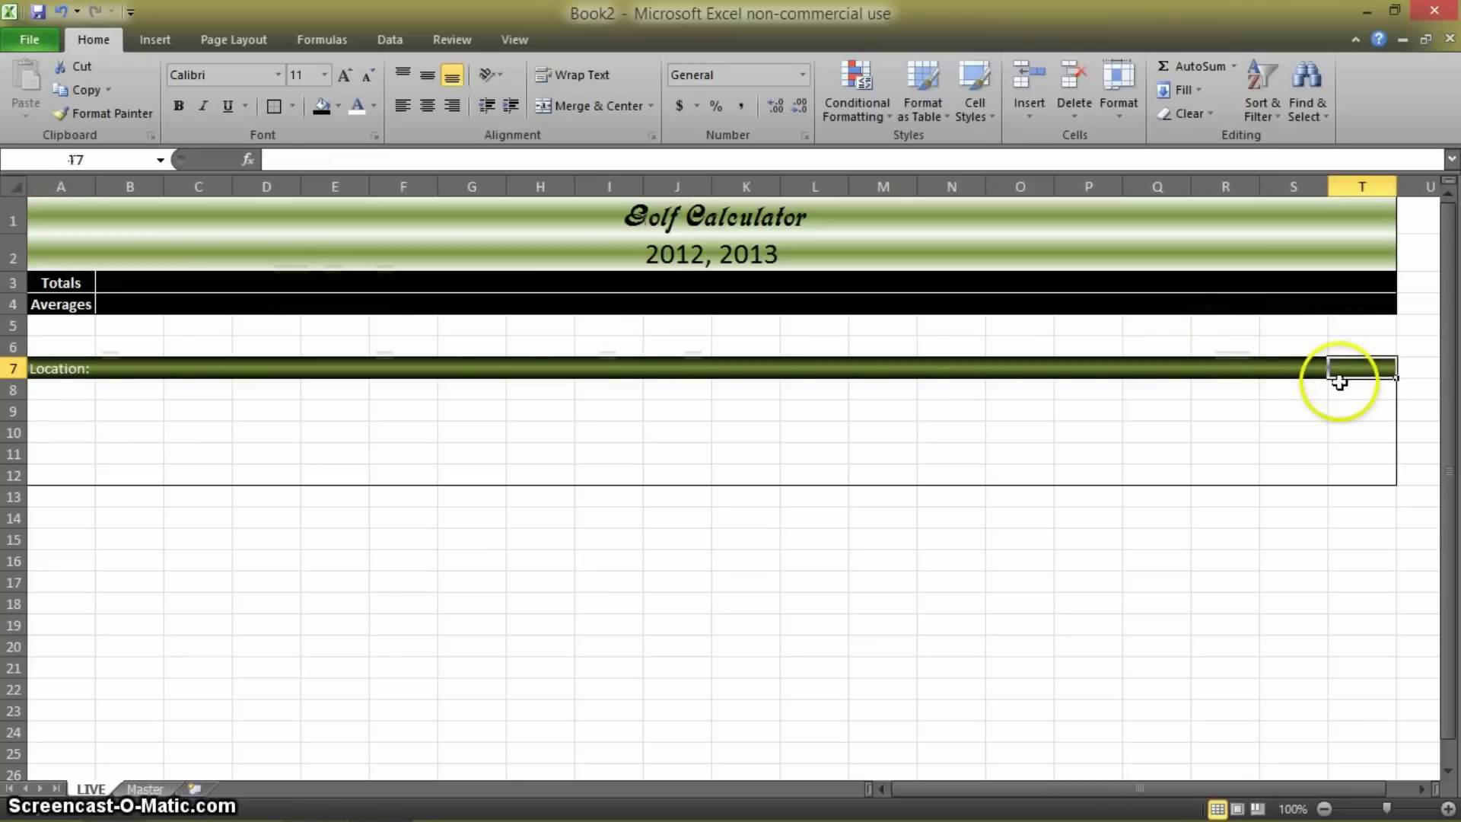
key("Left")
type("Dat")
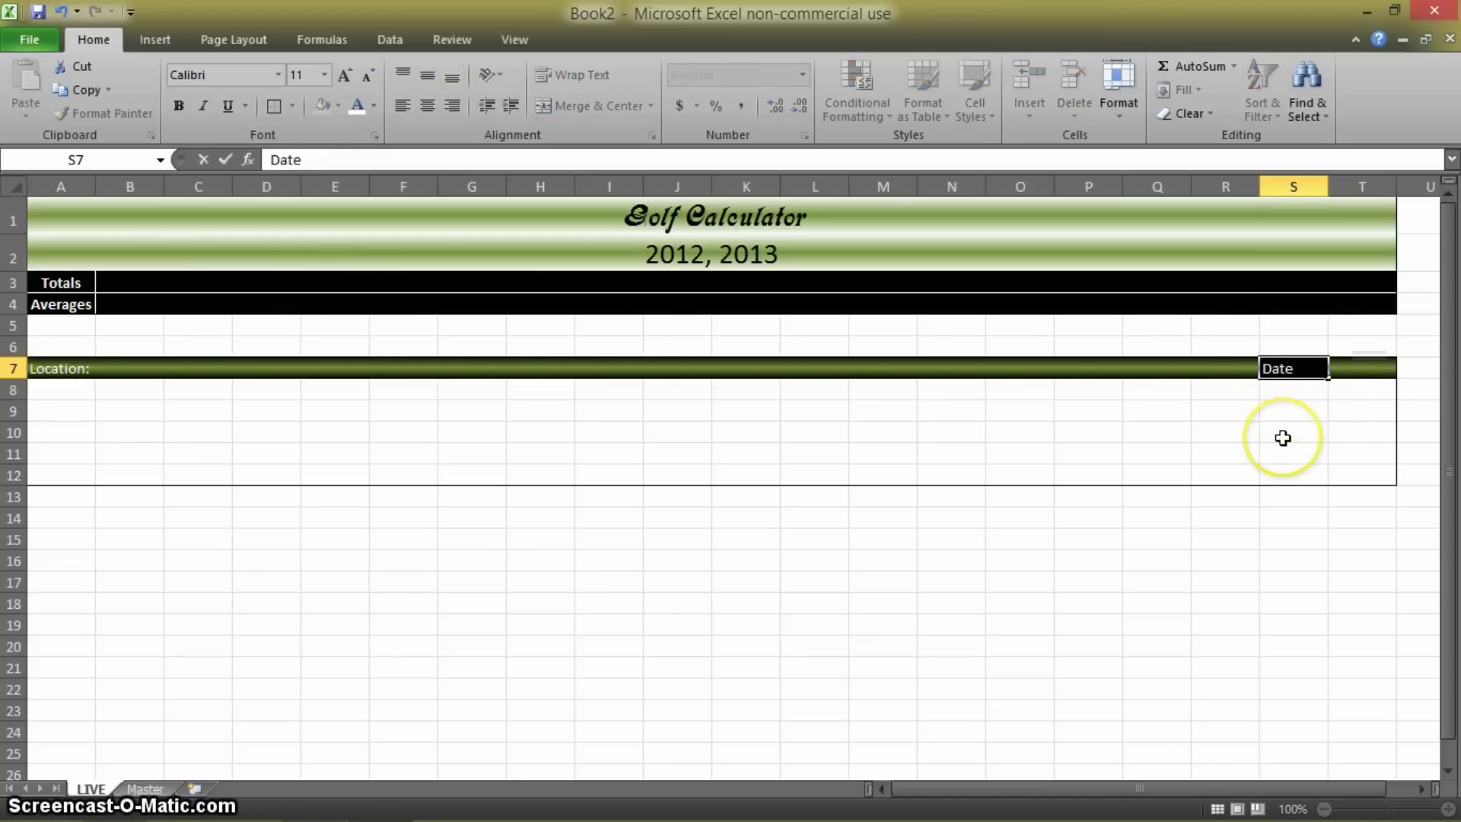
key("Tab")
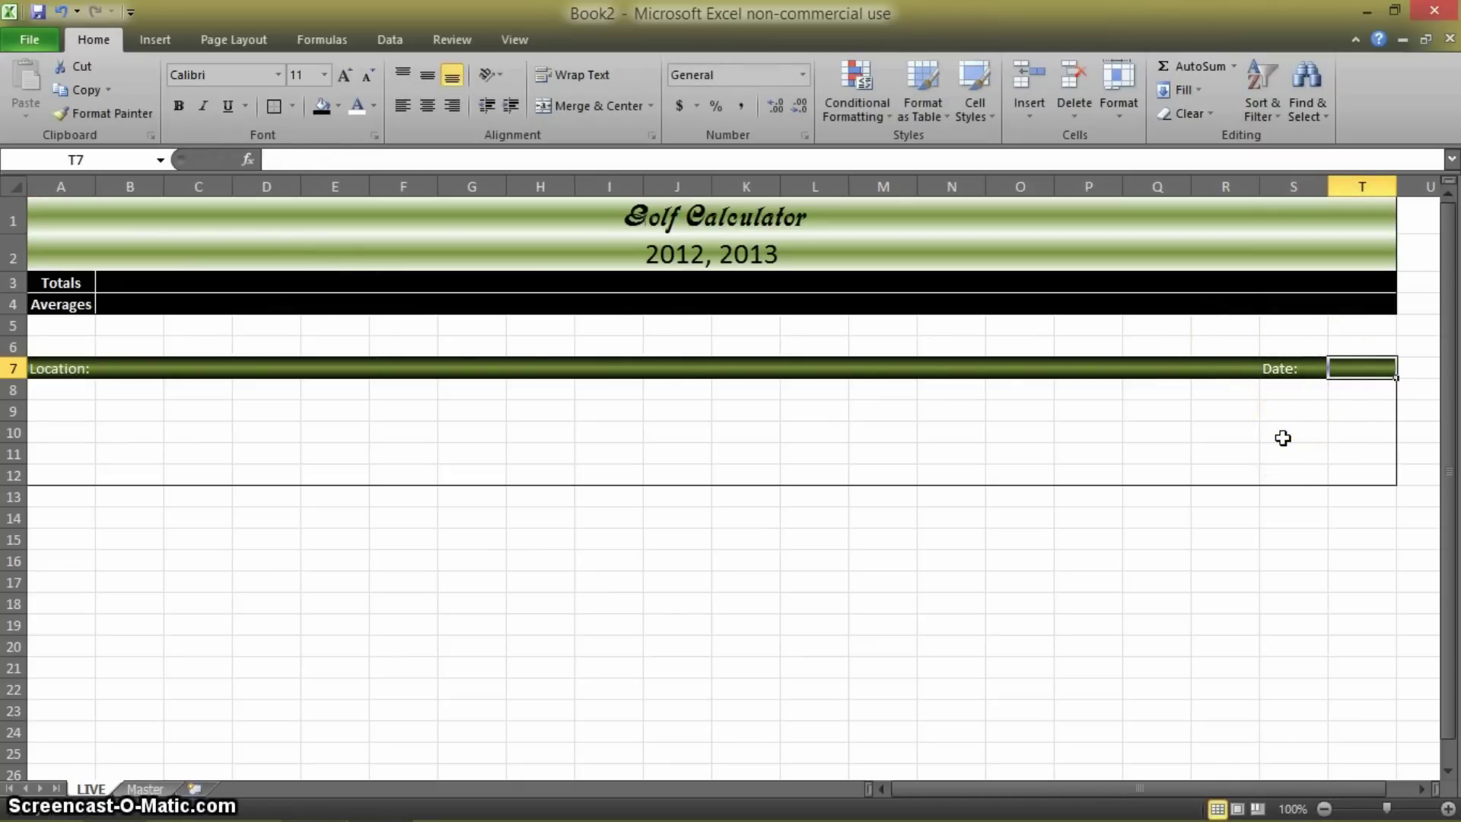
type("xx/")
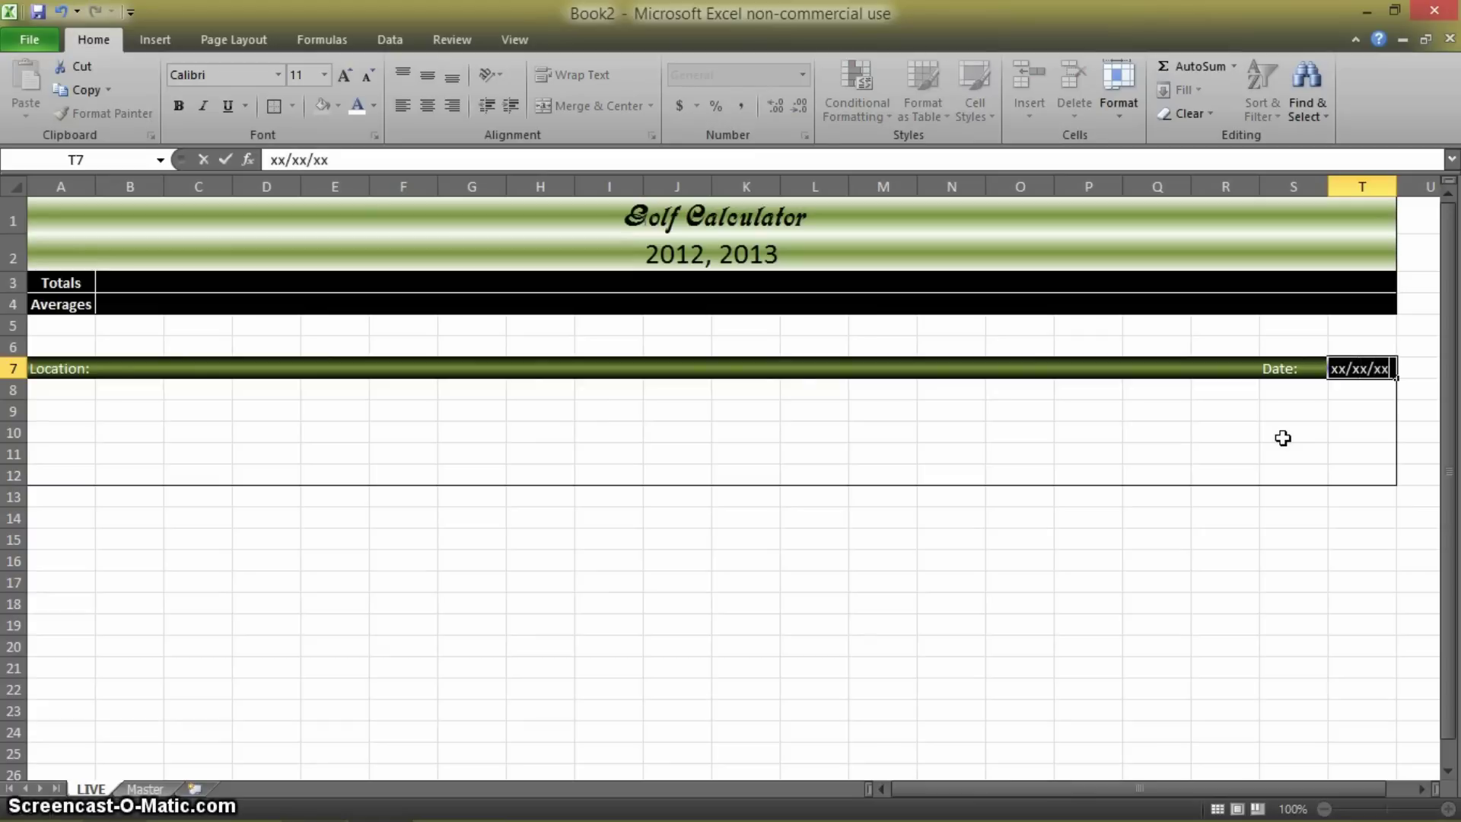
type("xx/xx")
left_click(1283, 438)
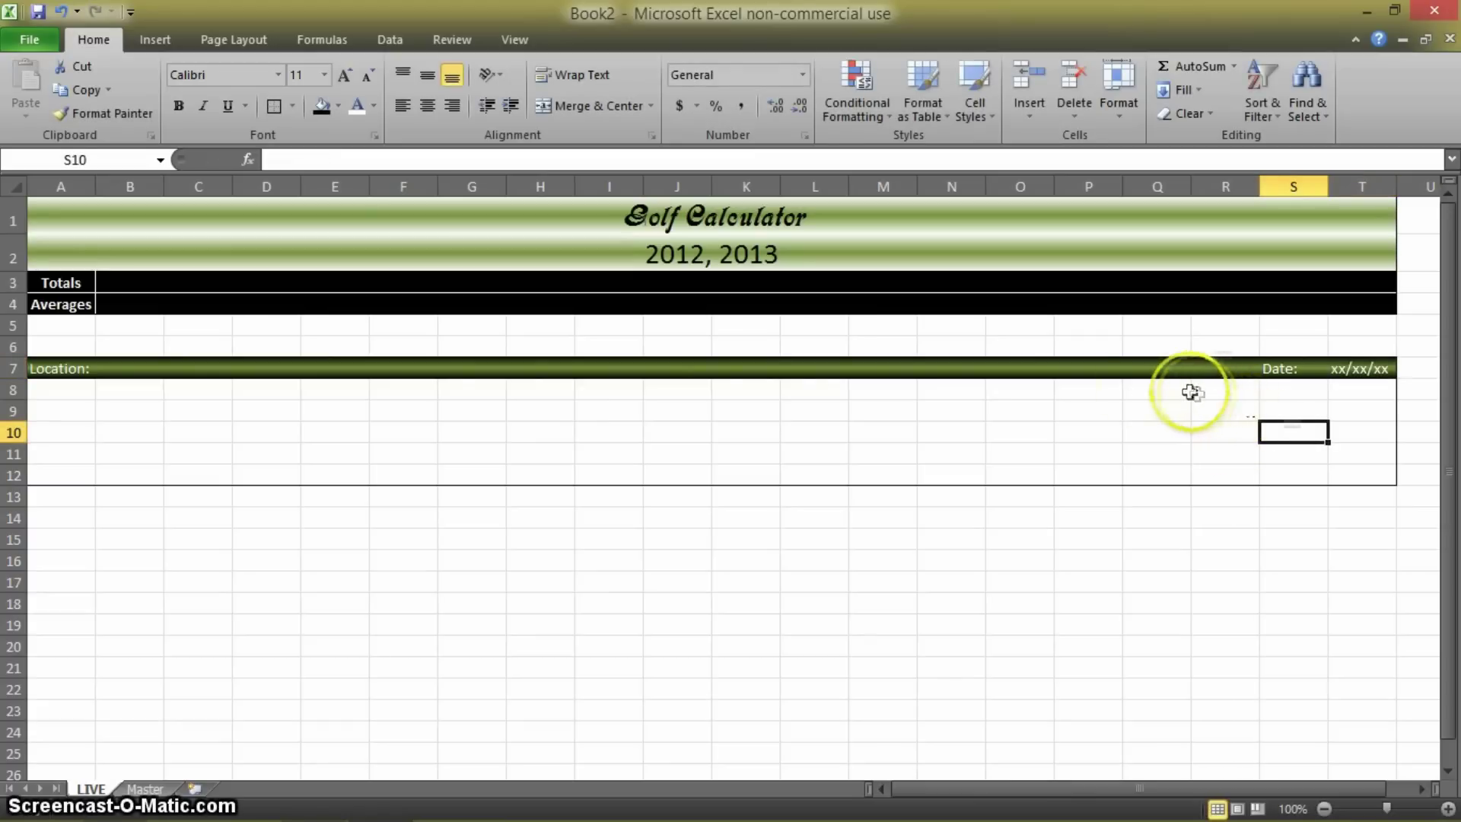
- Enter the label "Slope:" in cell P7 and center it horizontally
left_click(1070, 366)
type("Sl")
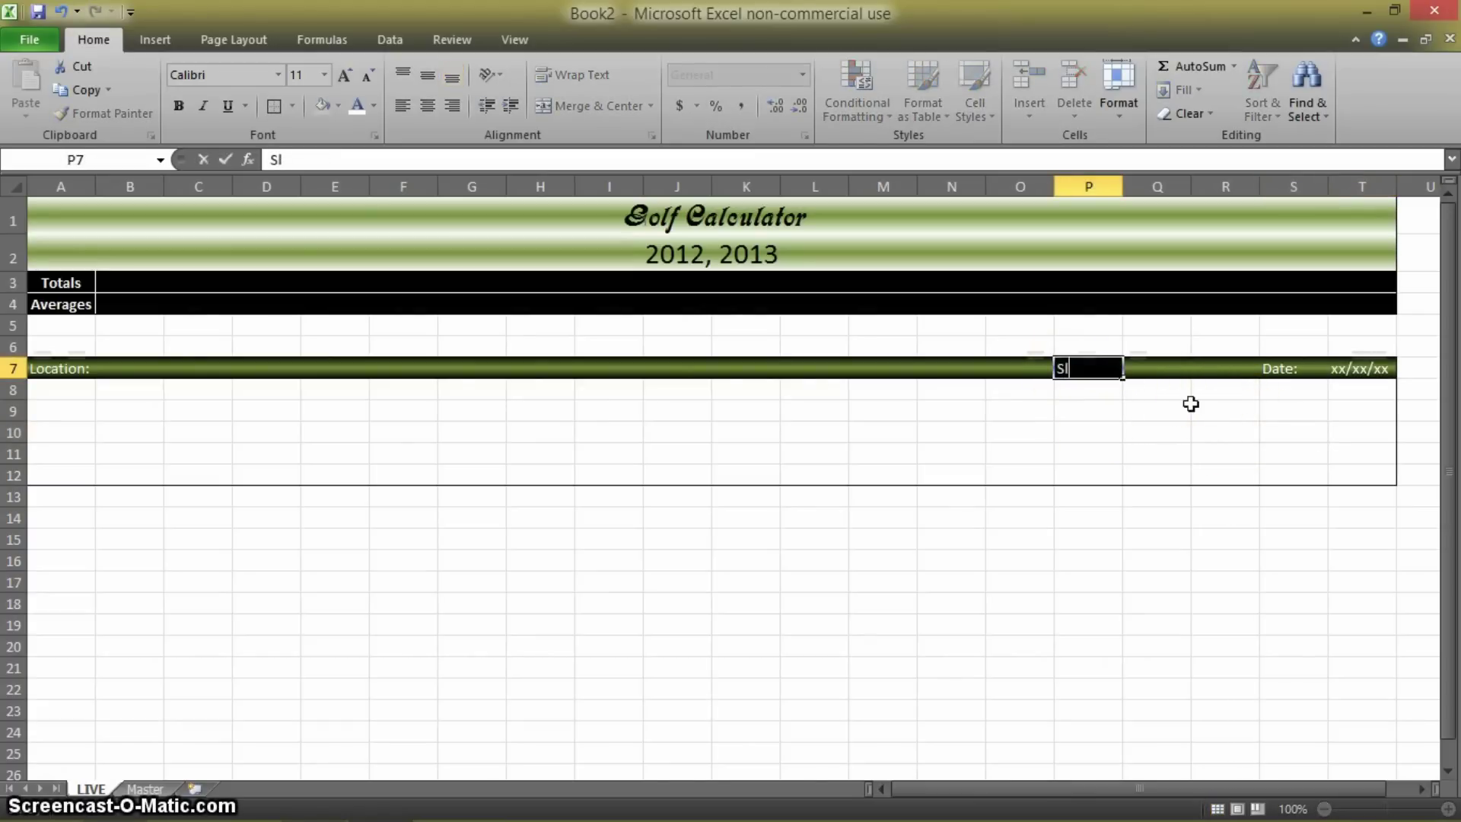
type("po")
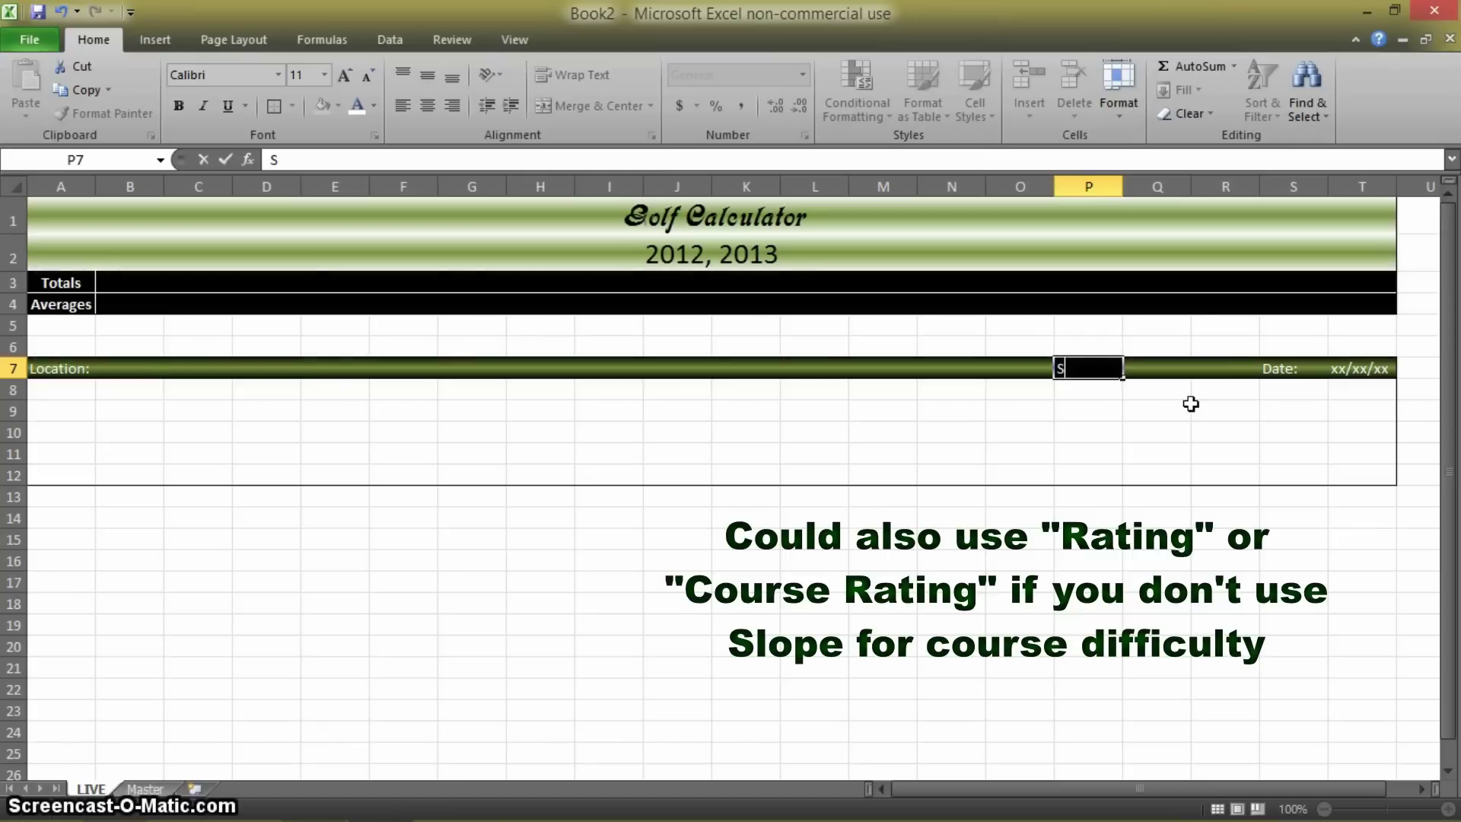
key("Tab")
left_click(1103, 371)
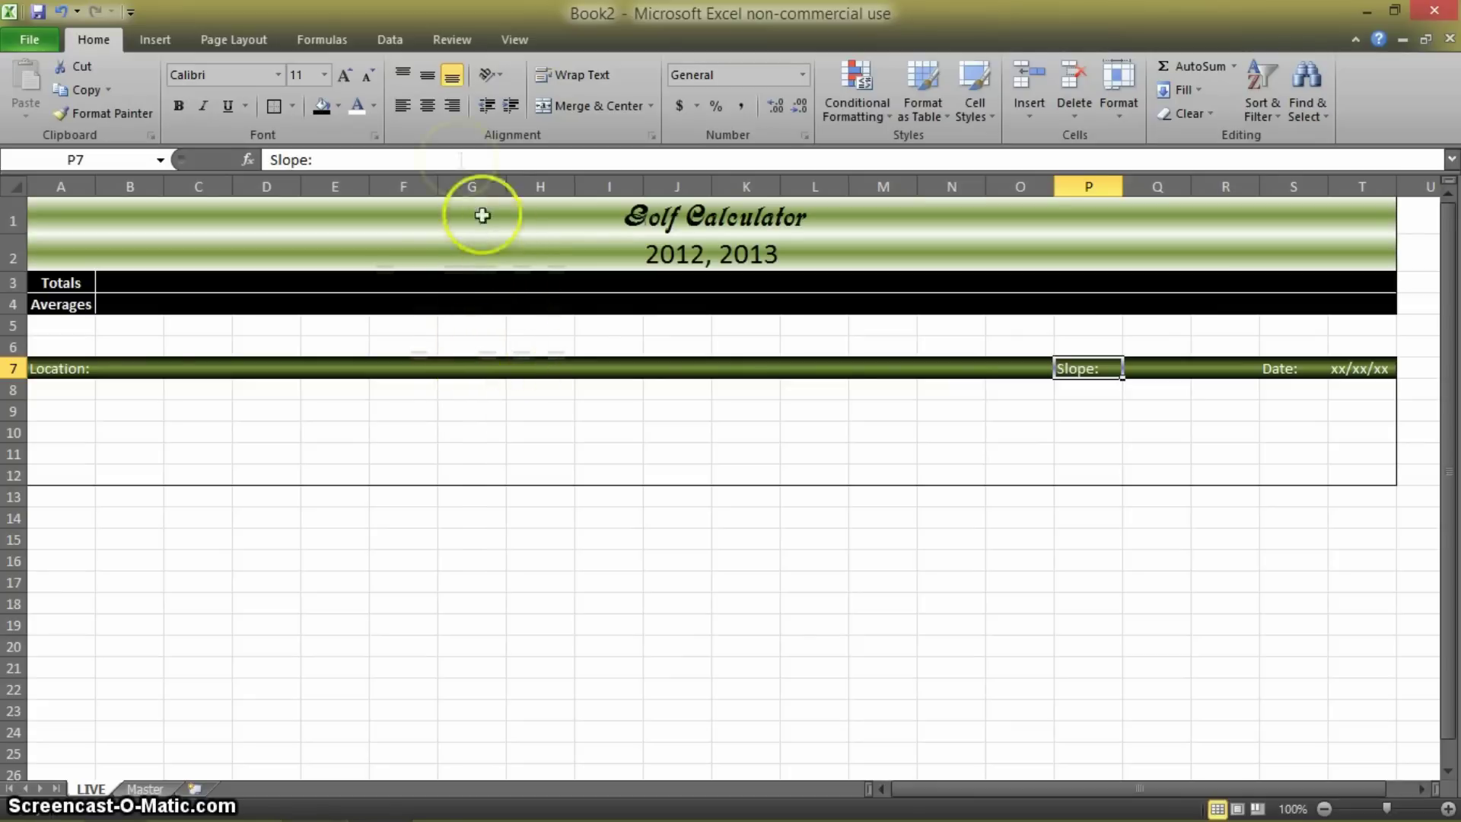
left_click(425, 104)
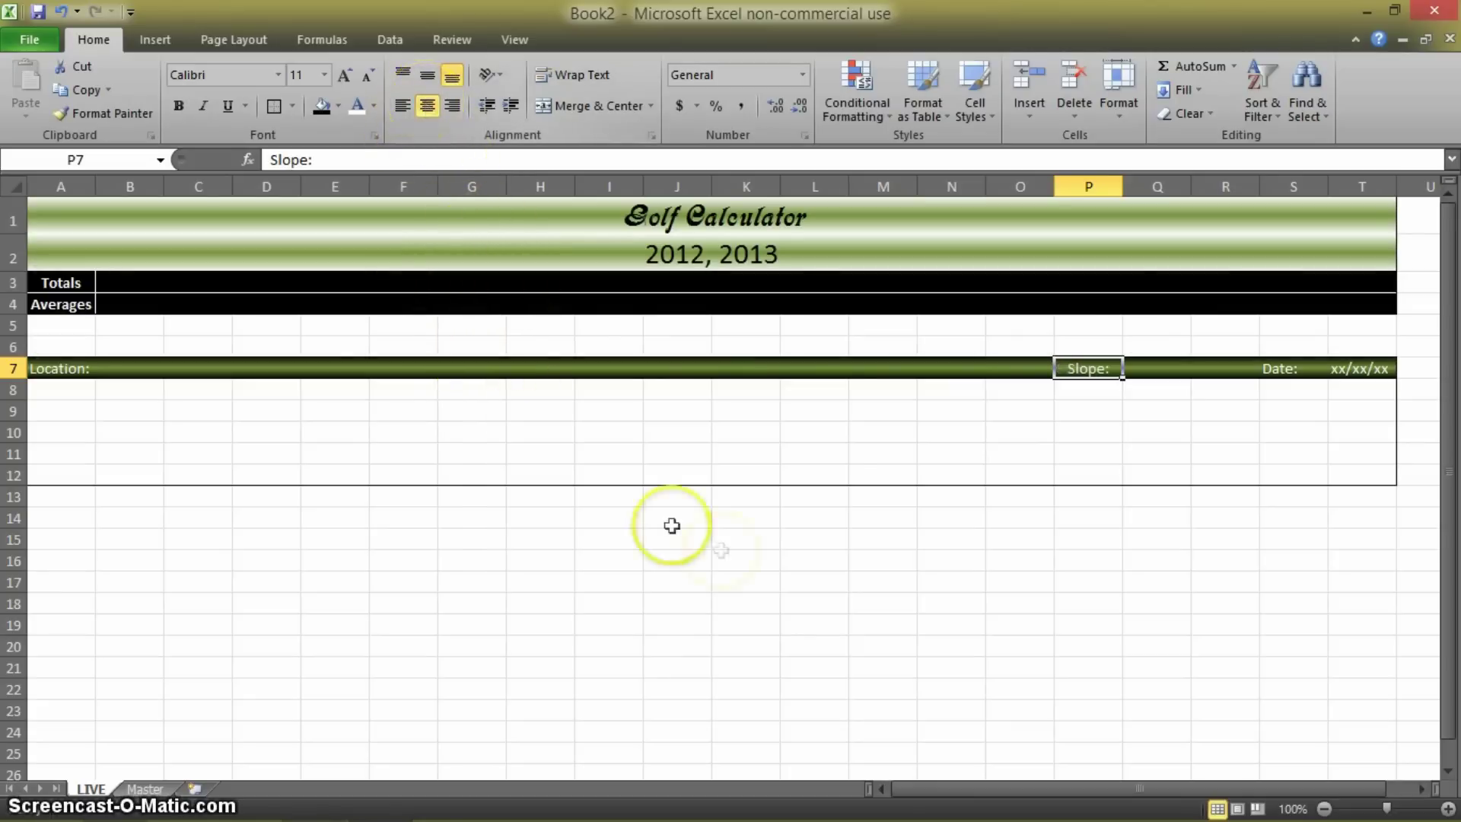
- Center the date label and its placeholder horizontally in cells S7:T7
left_click(1314, 374)
left_click_drag(1313, 374, 1358, 373)
left_click(428, 105)
left_click(312, 407)
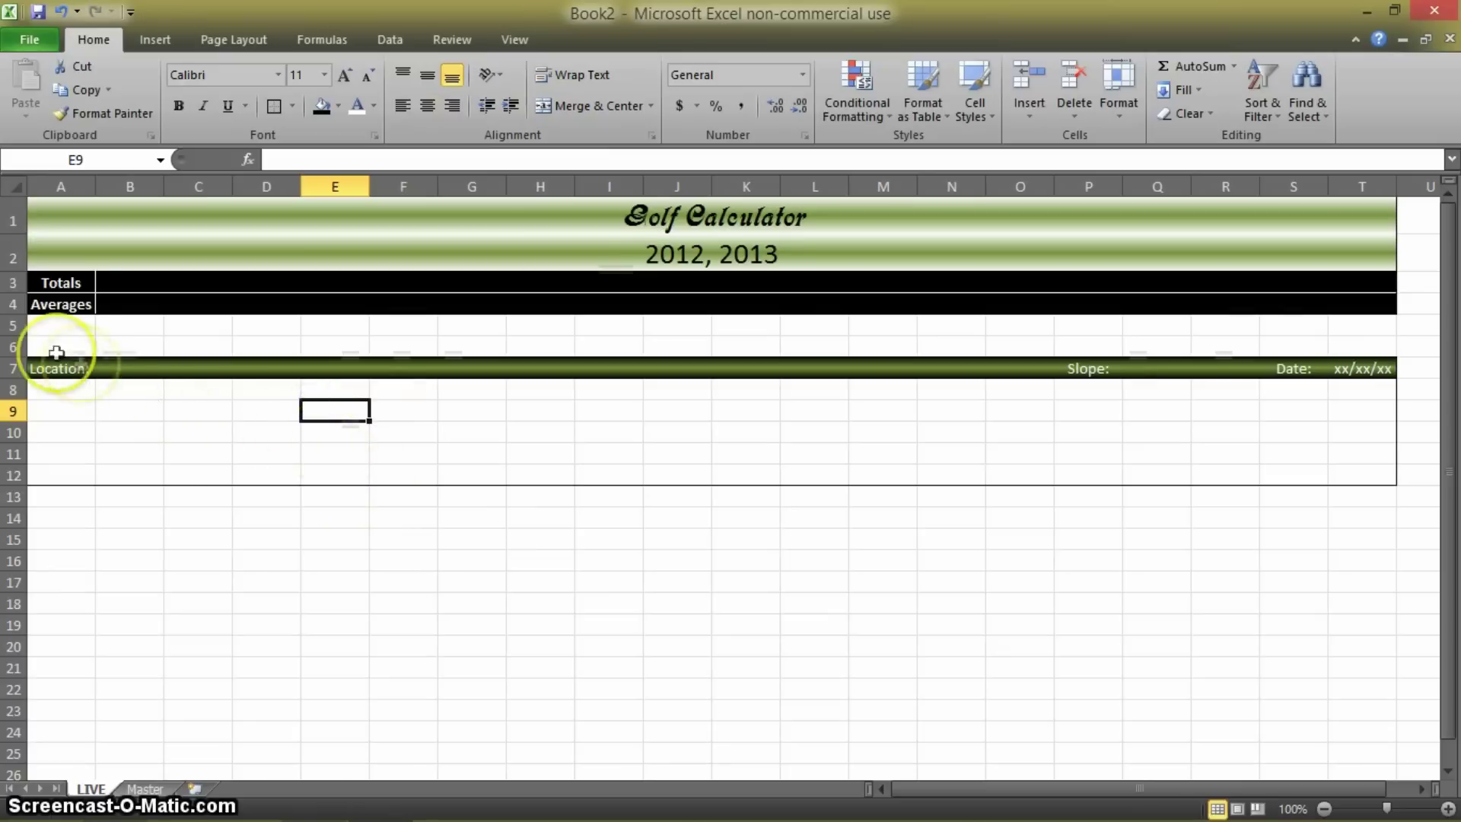
- Format the text in A7:T7 as bold Accord Light SF, size 13, and widen column T to fit the date placeholder
left_click_drag(46, 366, 1308, 373)
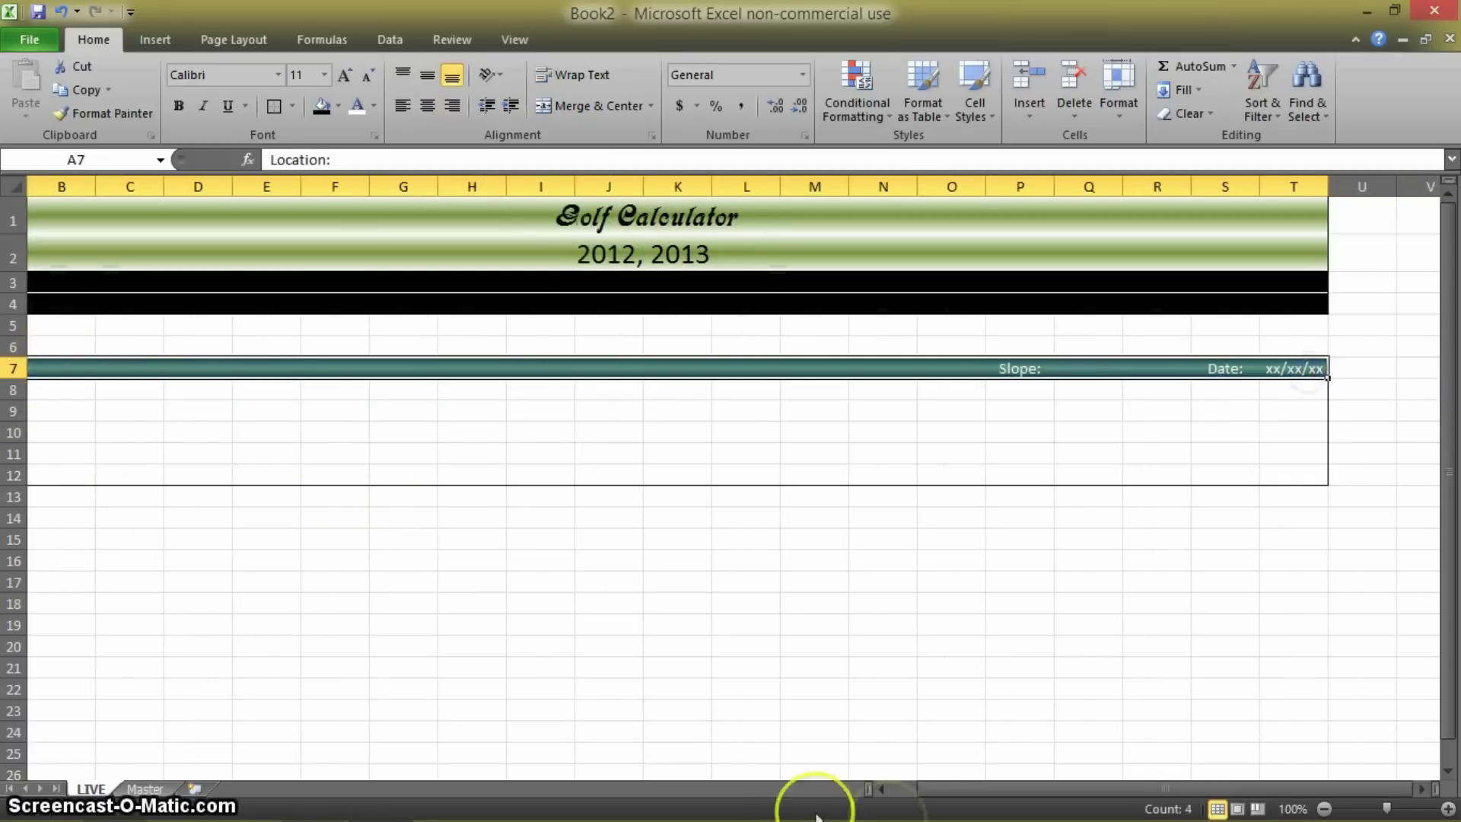
left_click(909, 789)
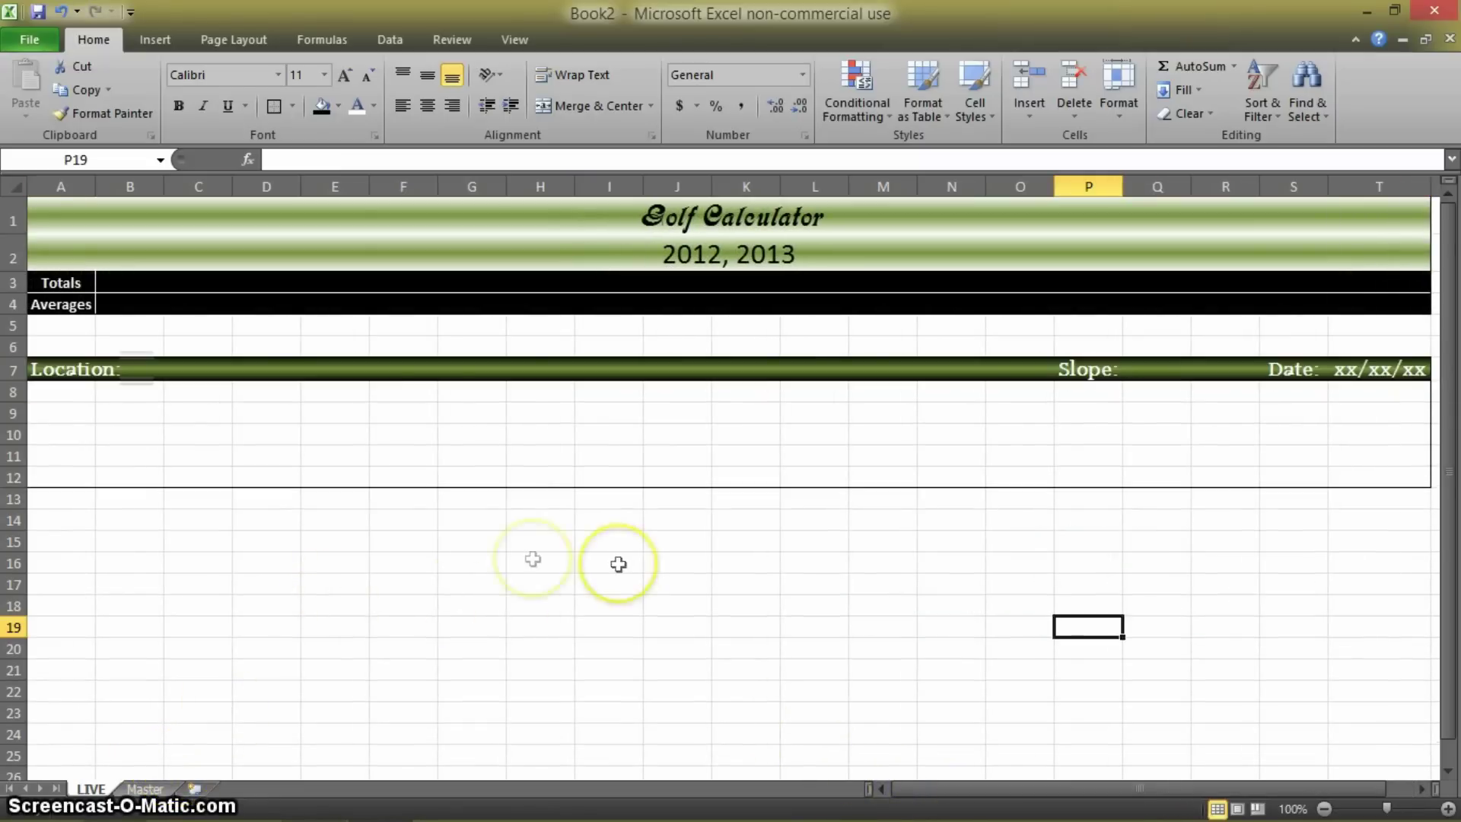
- Move the round block A7:T12 from the LIVE sheet to the same position, starting at A7, on the Master sheet
left_click(146, 789)
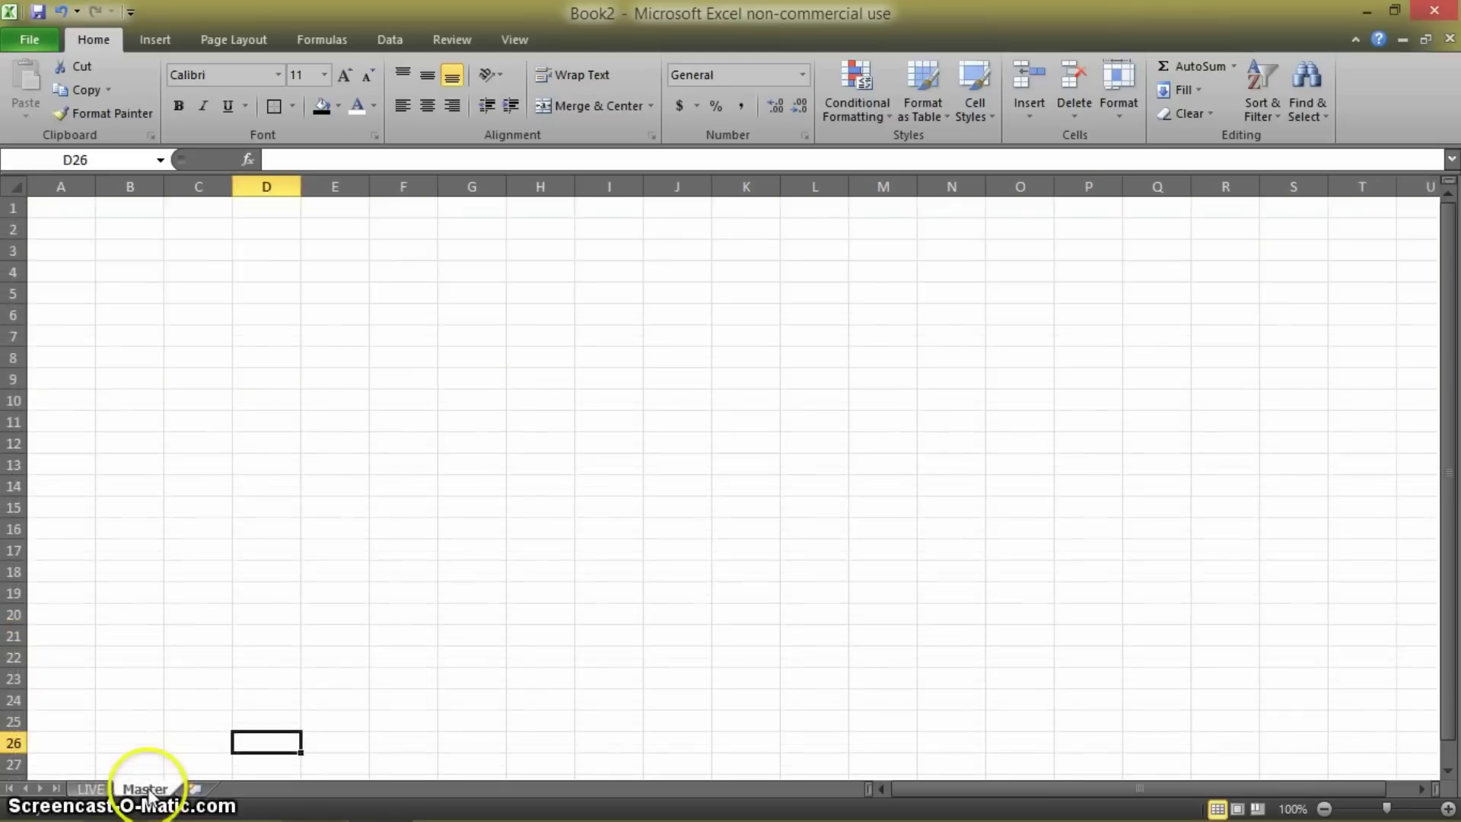
left_click(109, 794)
left_click_drag(72, 369, 1382, 485)
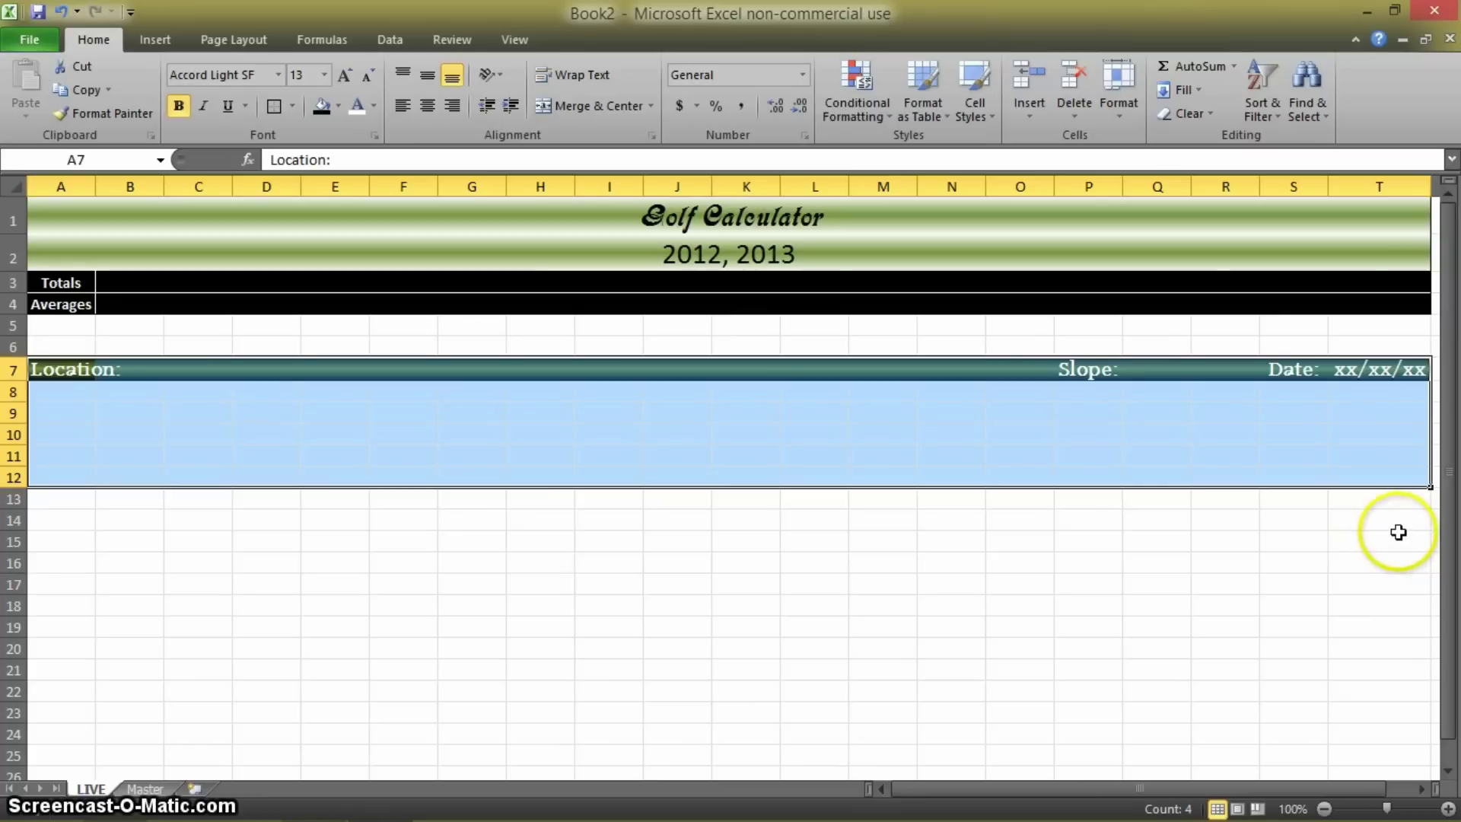
key("ctrl+c")
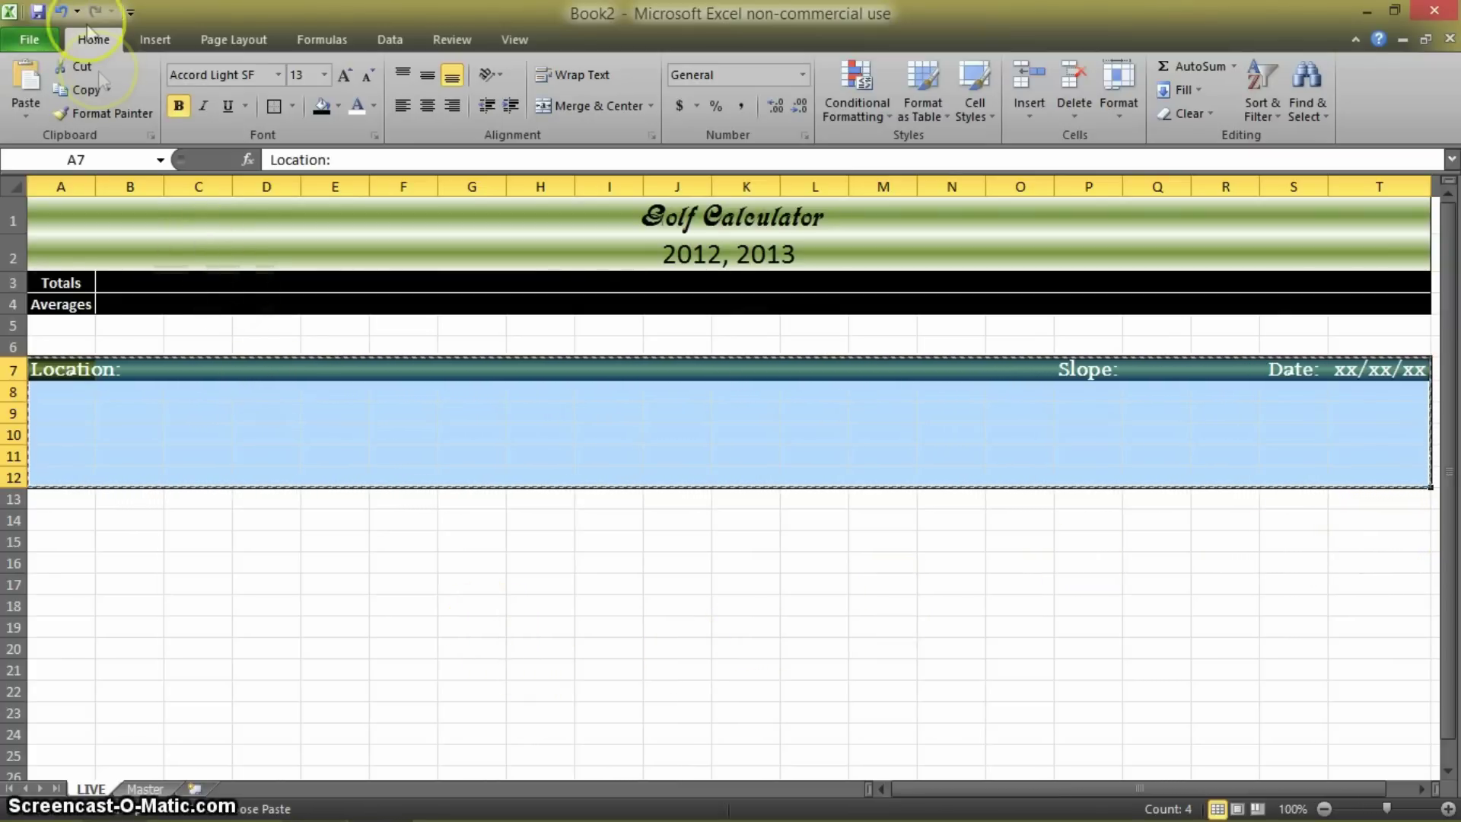
left_click(144, 789)
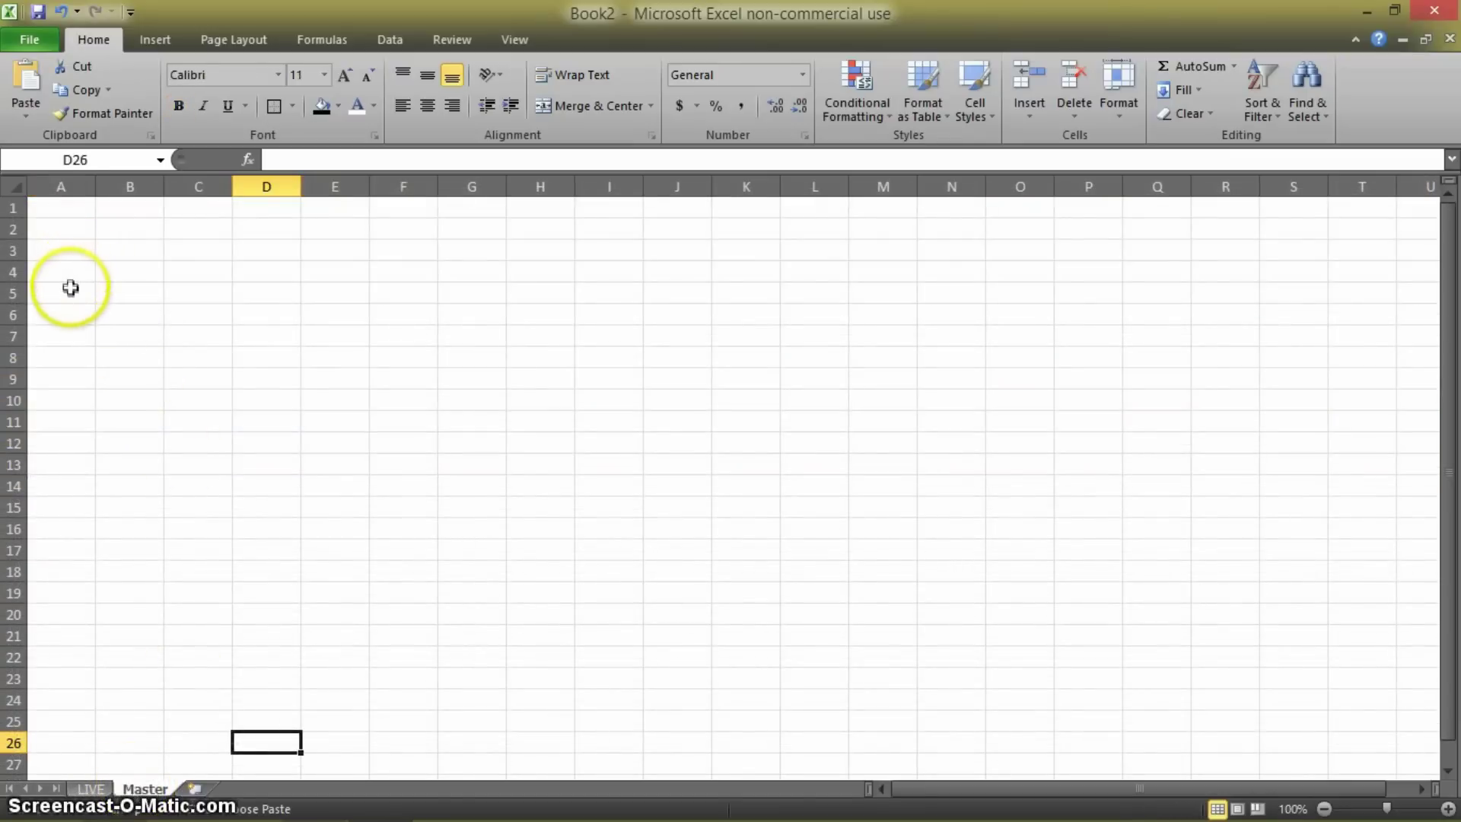
left_click(93, 790)
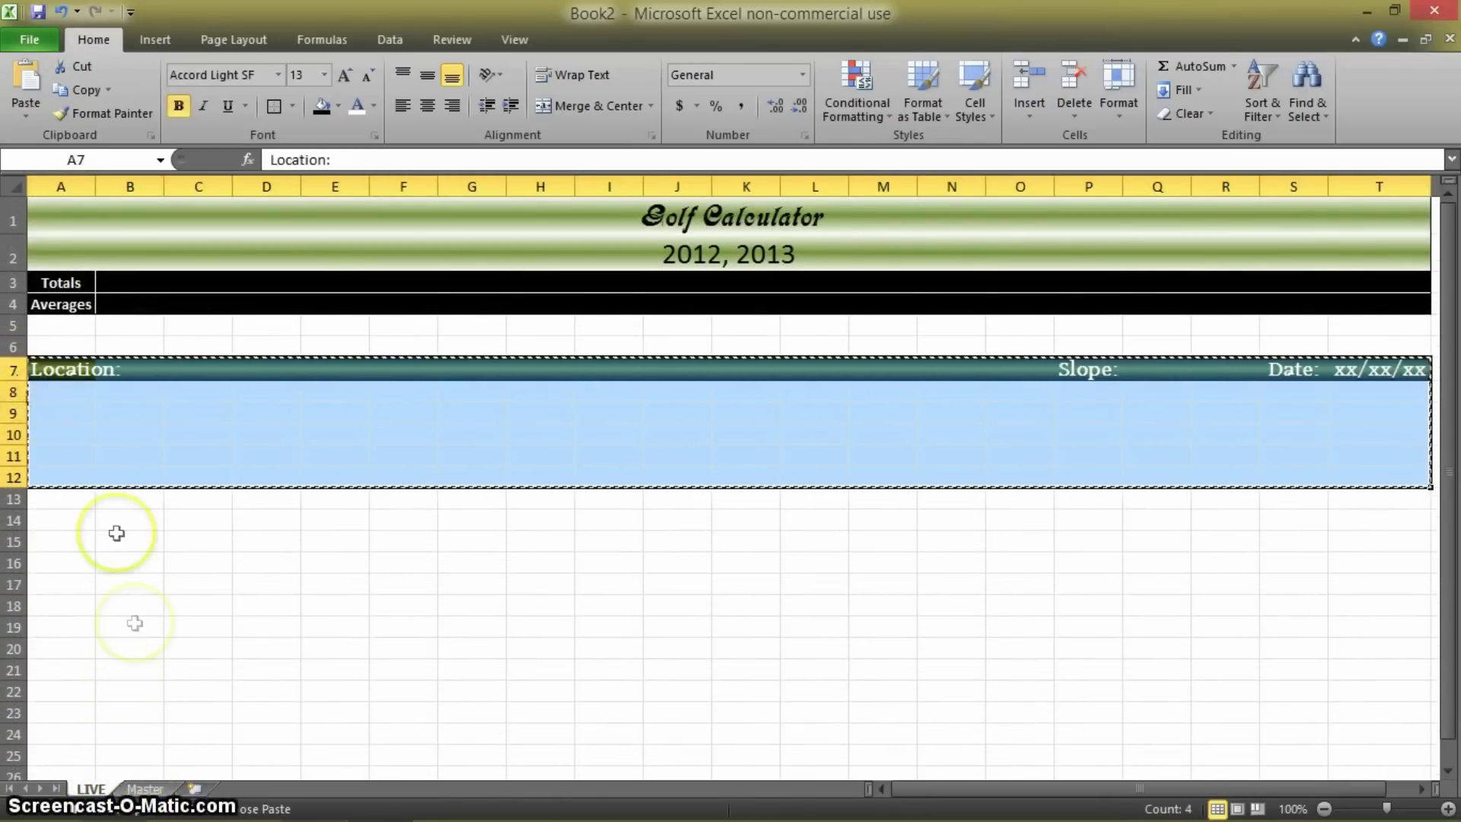
left_click(144, 789)
left_click(37, 333)
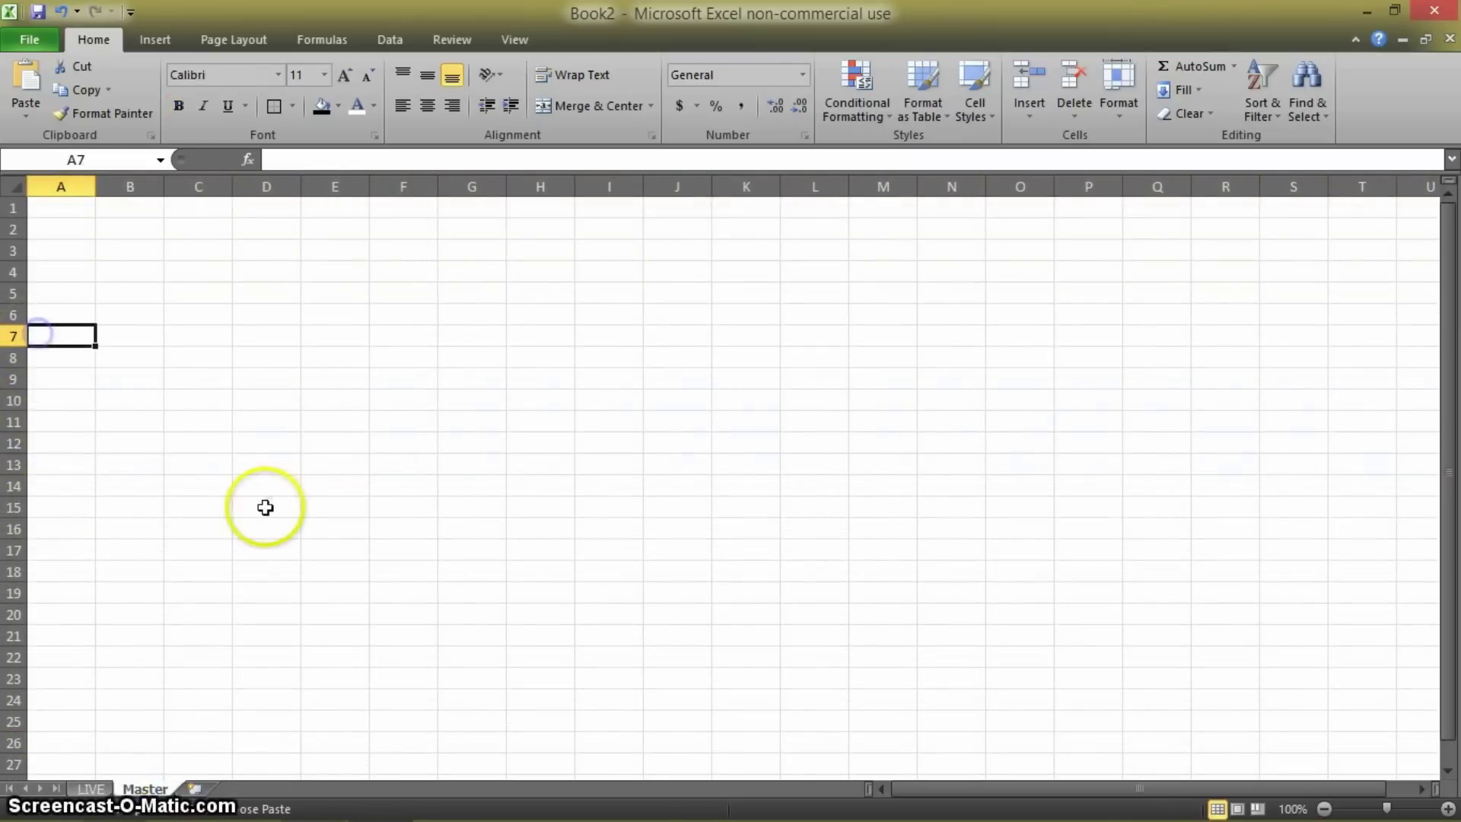
key("ctrl+v")
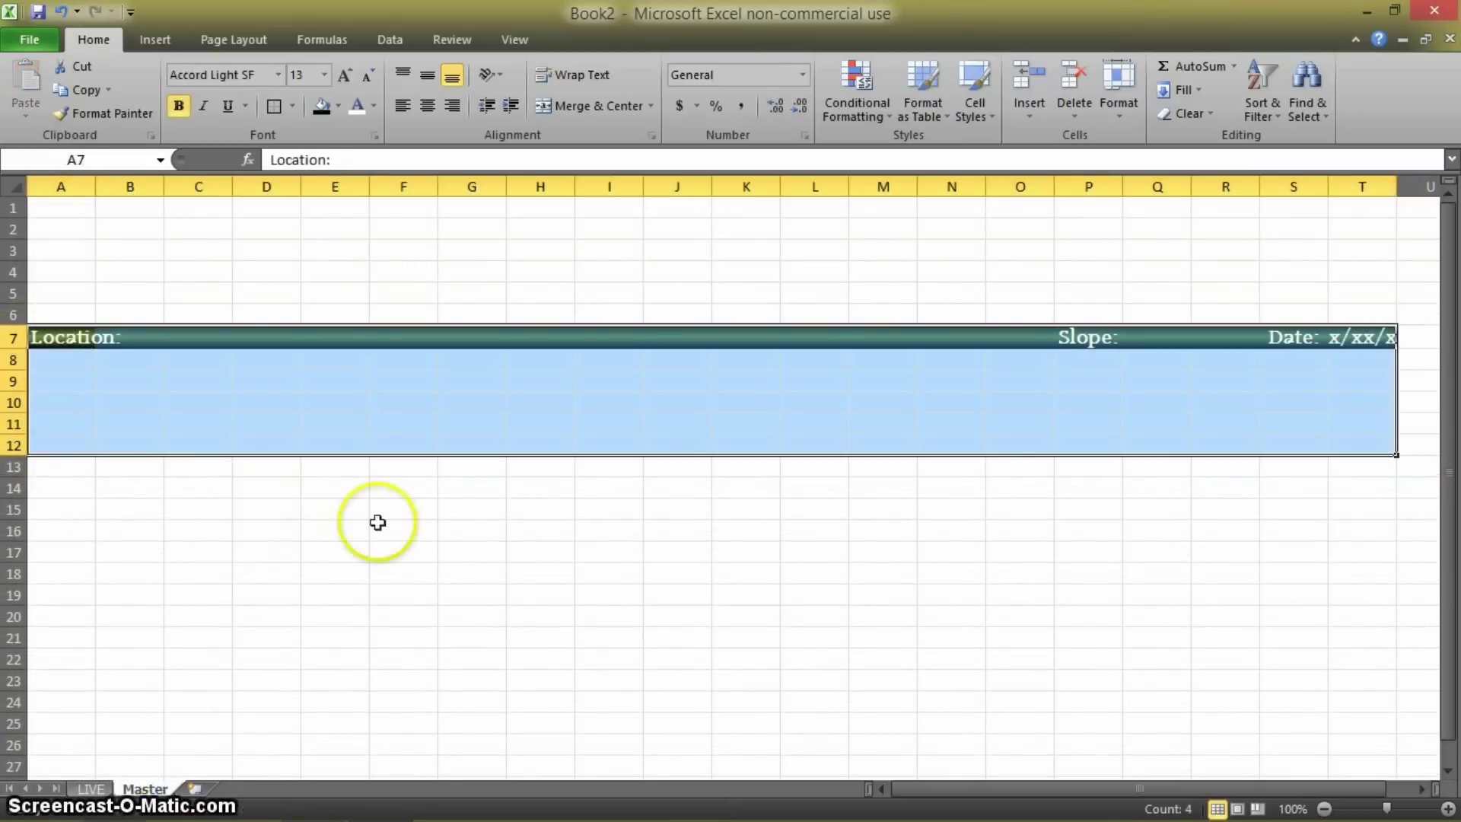
left_click(542, 522)
left_click(91, 789)
left_click(335, 598)
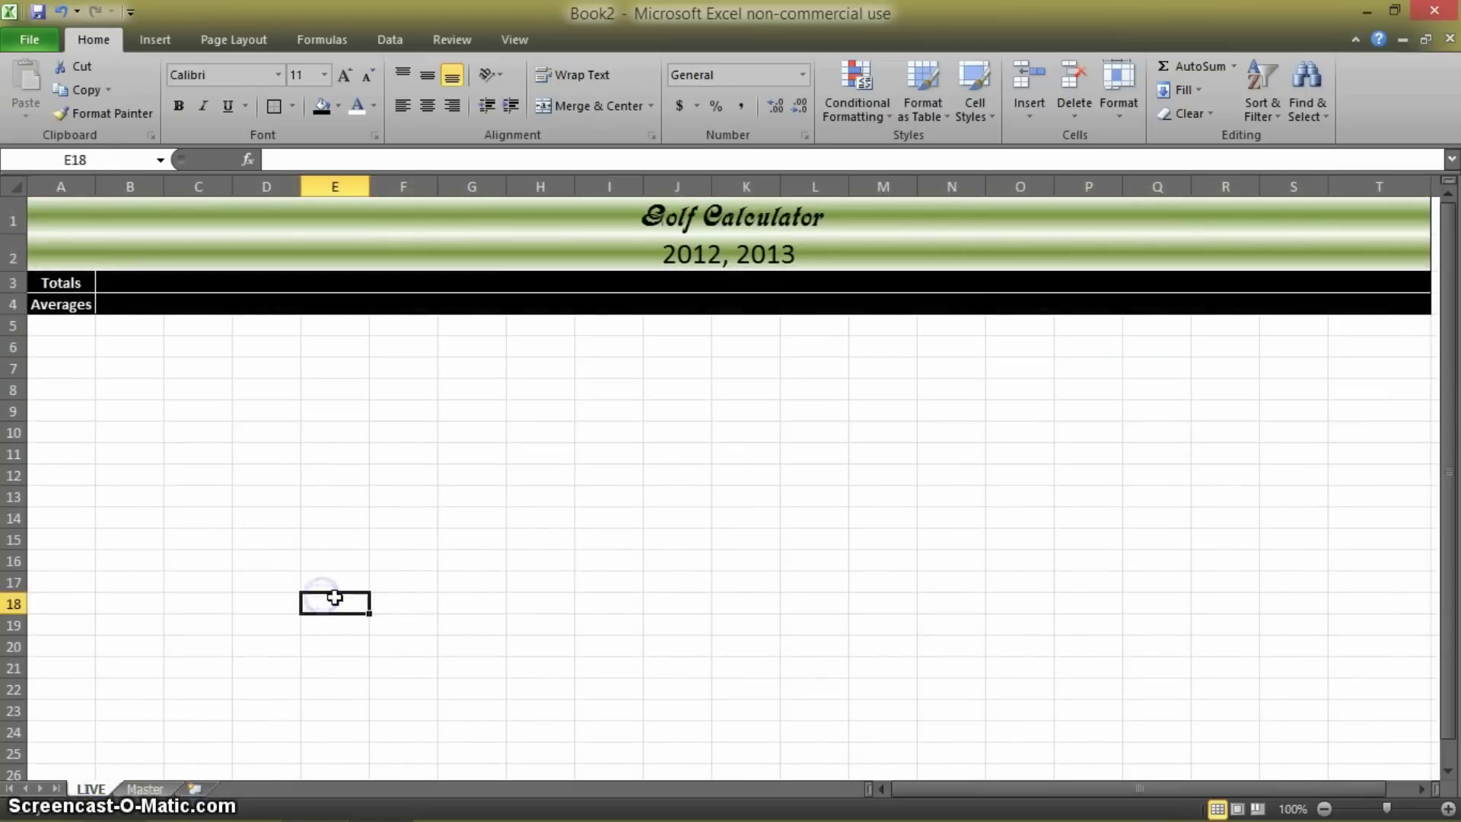
- Widen column T on the Master sheet so the full date placeholder "xx/xx/xx" fits
left_click(146, 789)
left_click(624, 533)
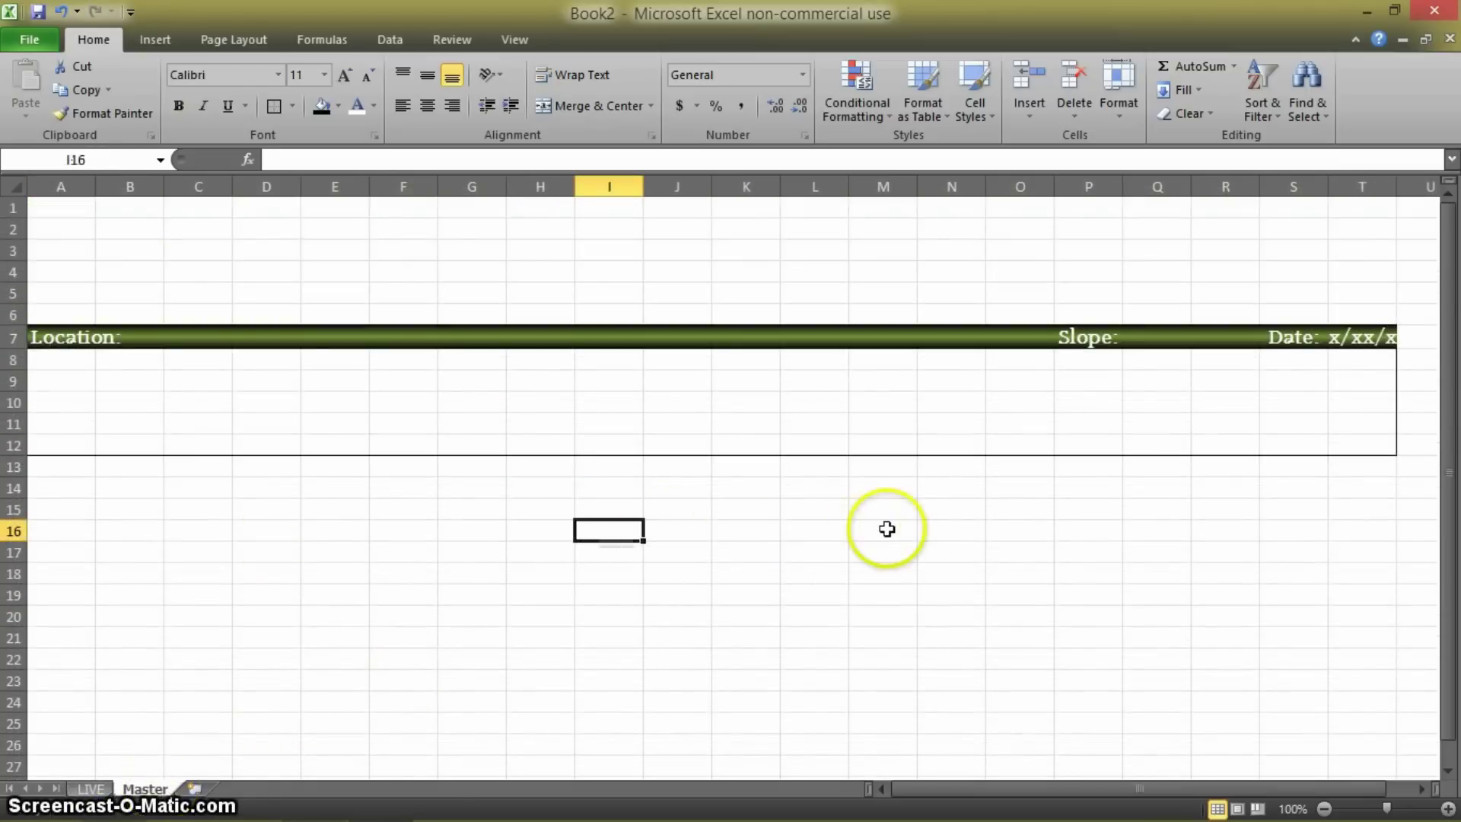
left_click_drag(1397, 187, 1431, 187)
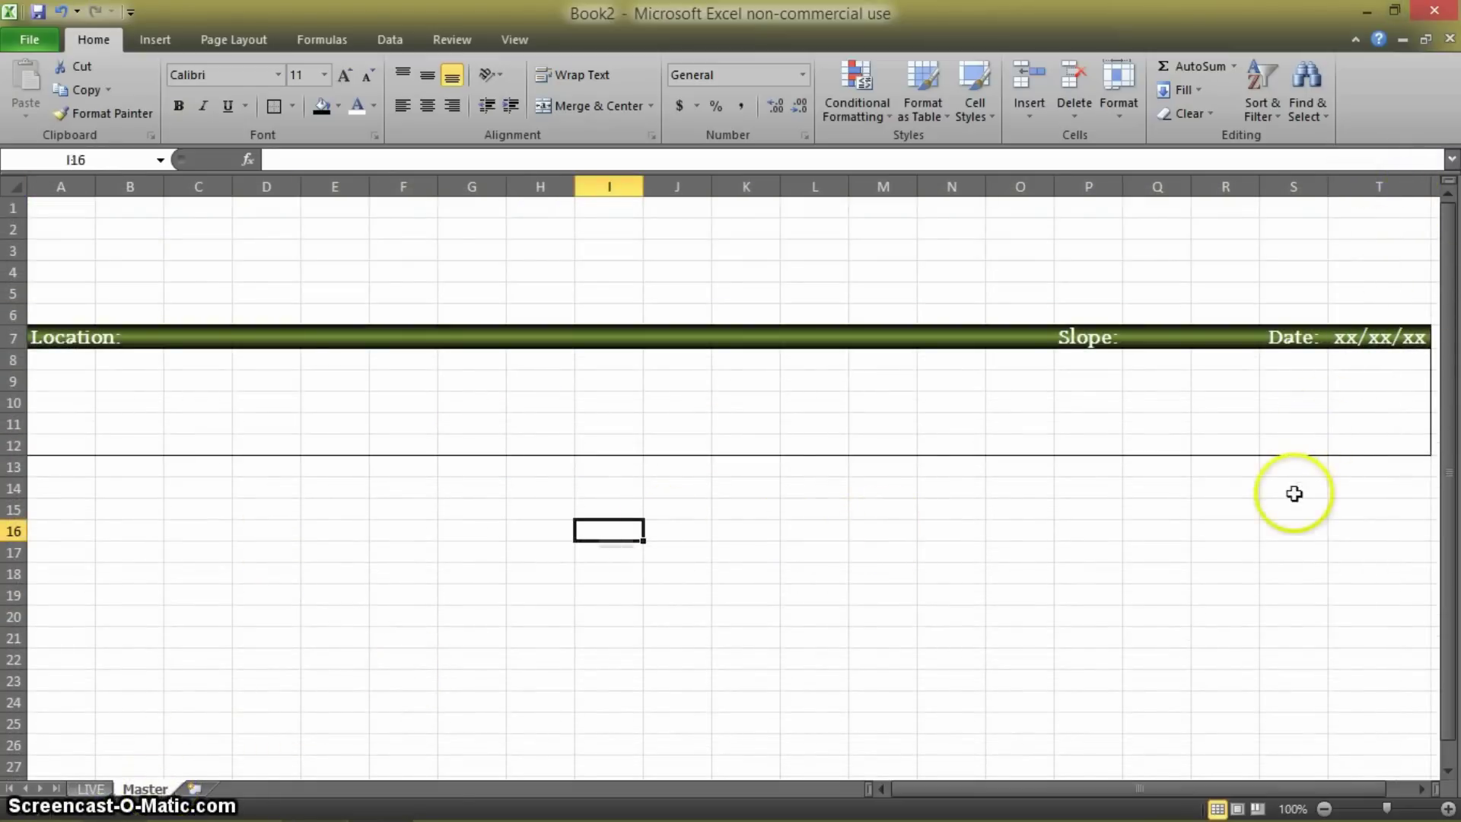
left_click(91, 788)
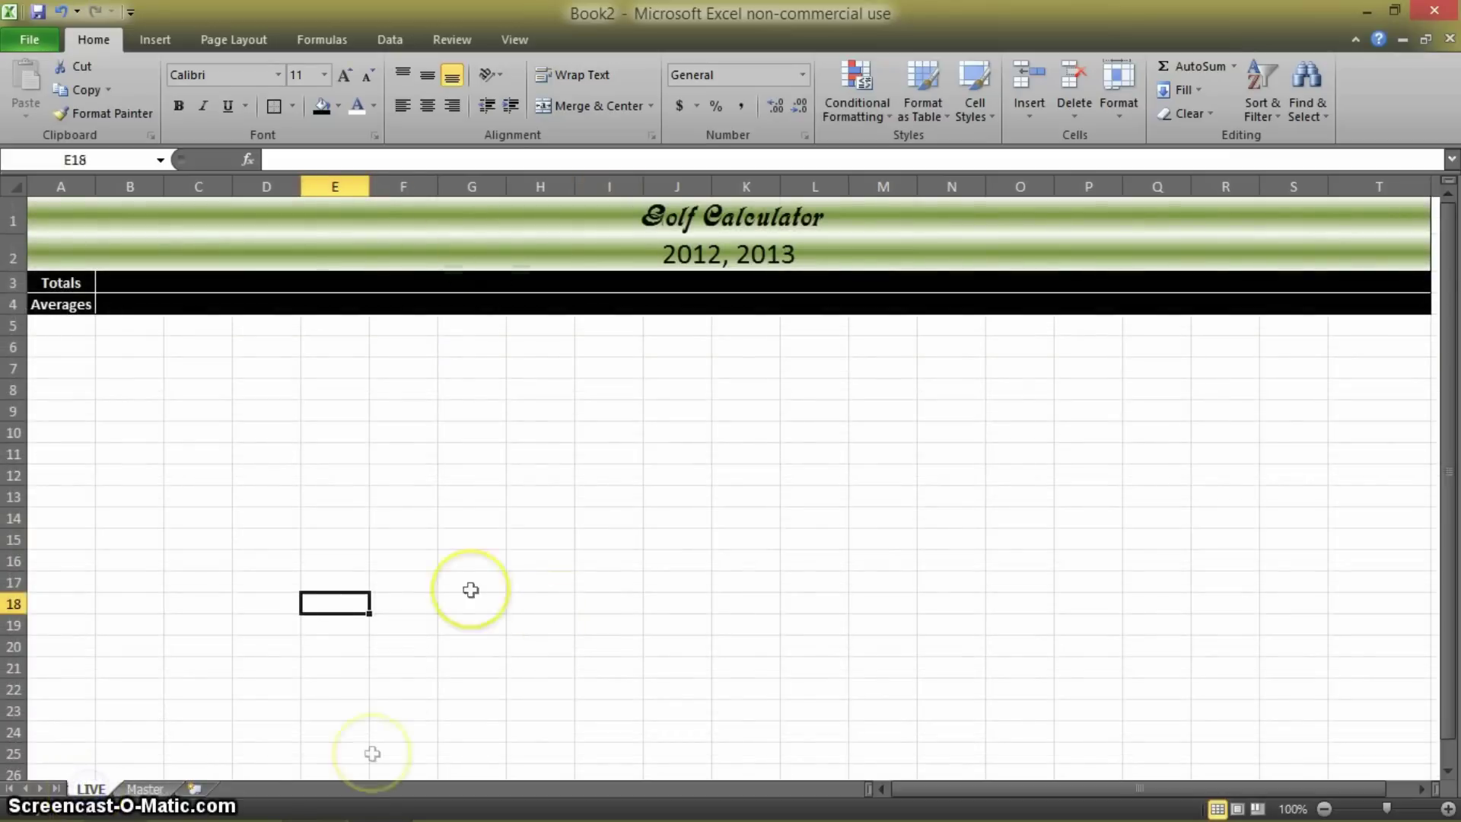
left_click(136, 788)
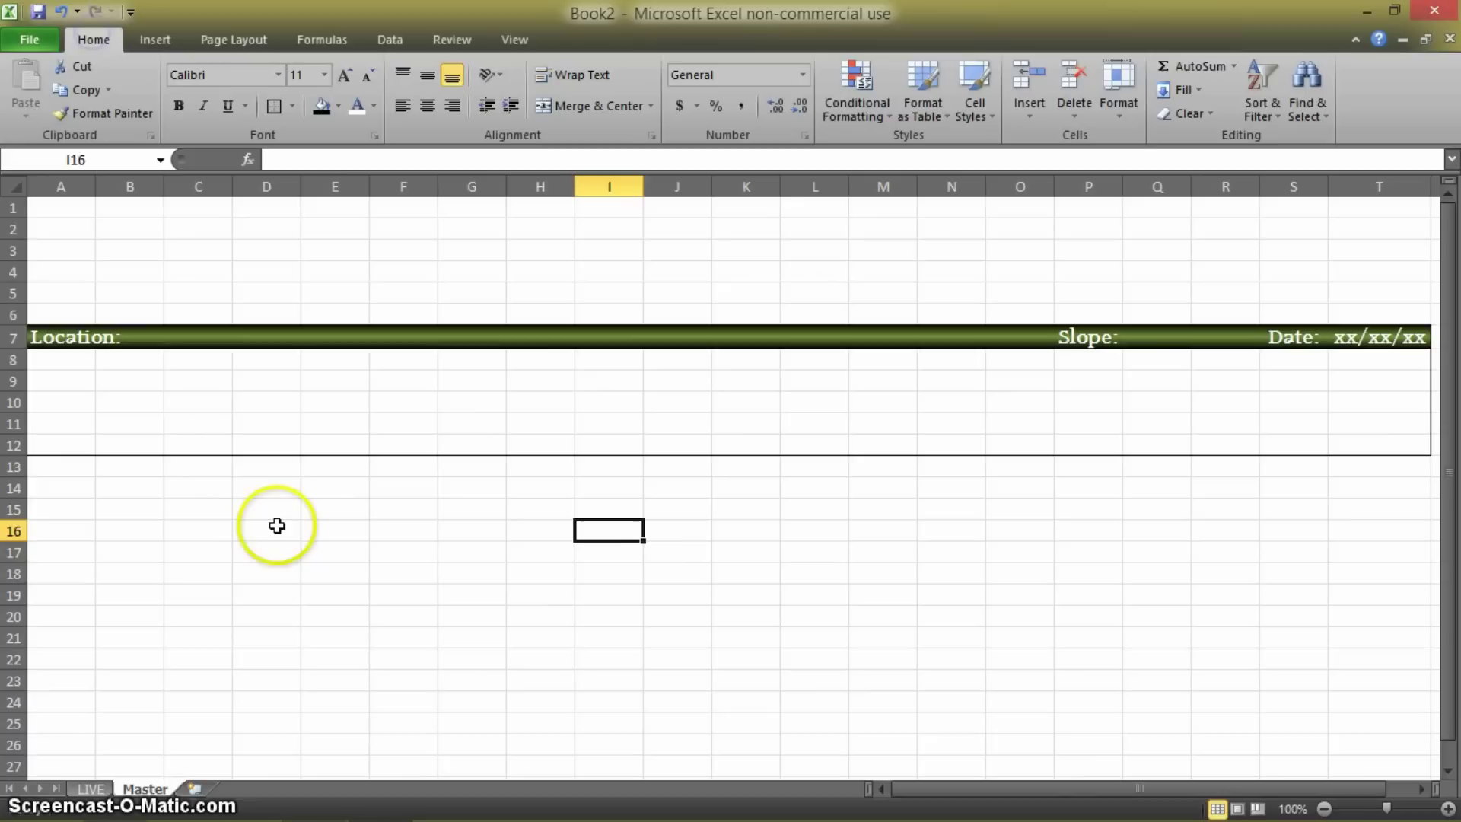
- Switch to Golf_Calculator.xlsx and examine the totals and averages header rows and the summary row 8 of the first round block
left_click_drag(56, 360, 1380, 367)
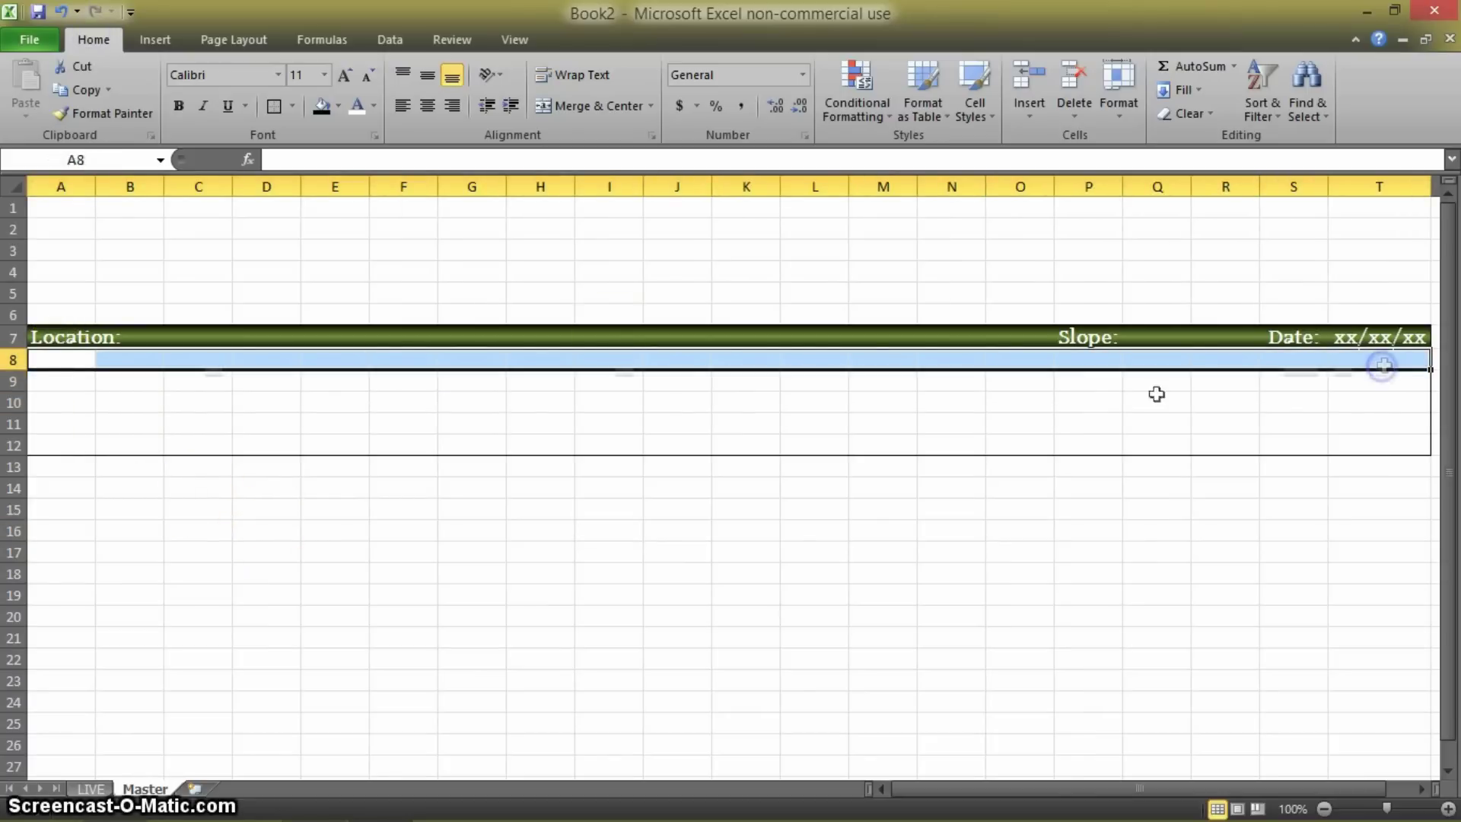
key("alt+Tab")
left_click_drag(85, 297, 1368, 295)
left_click(1323, 239)
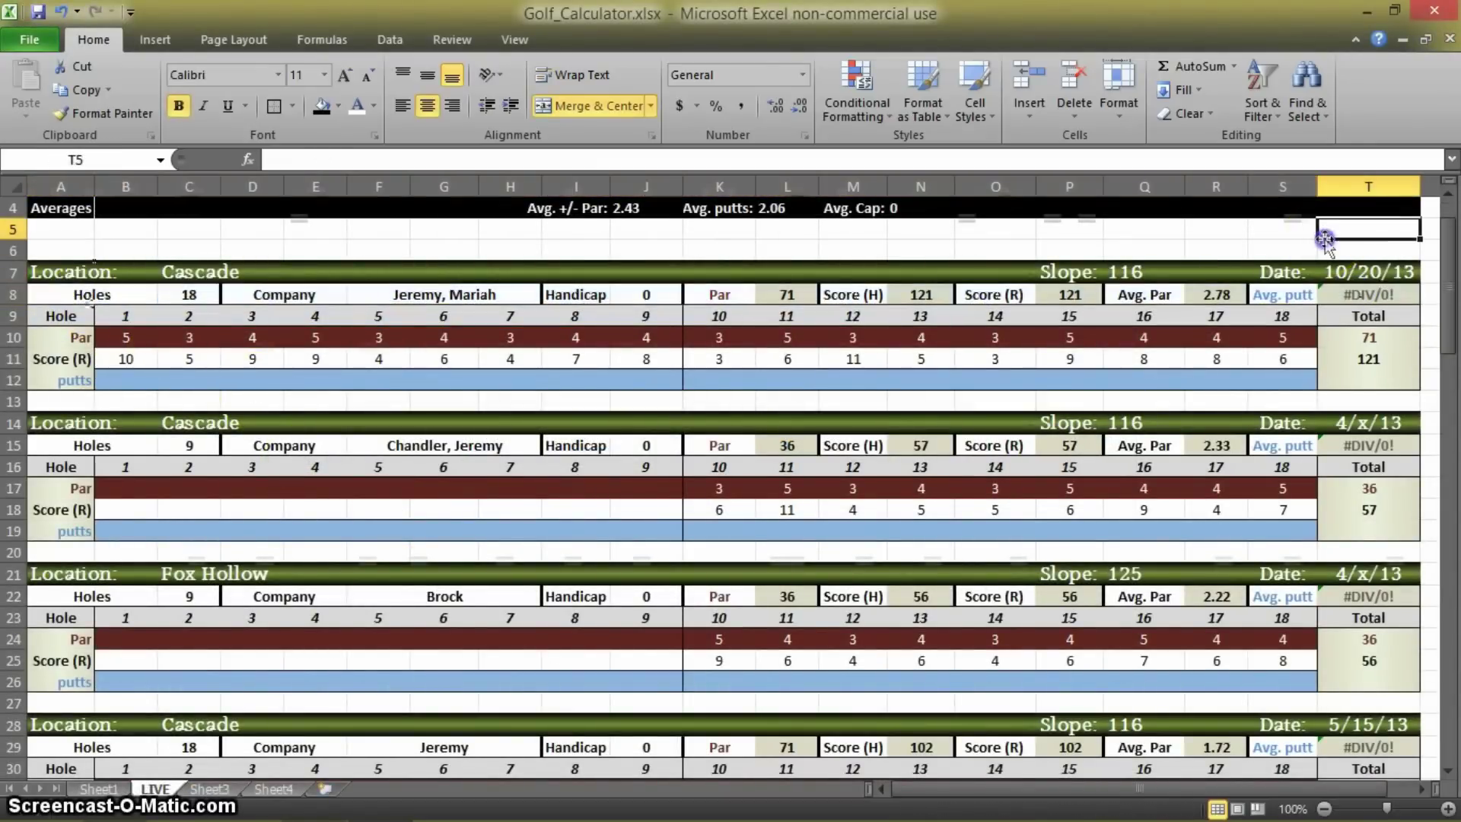
scroll(801, 344, "up", 1)
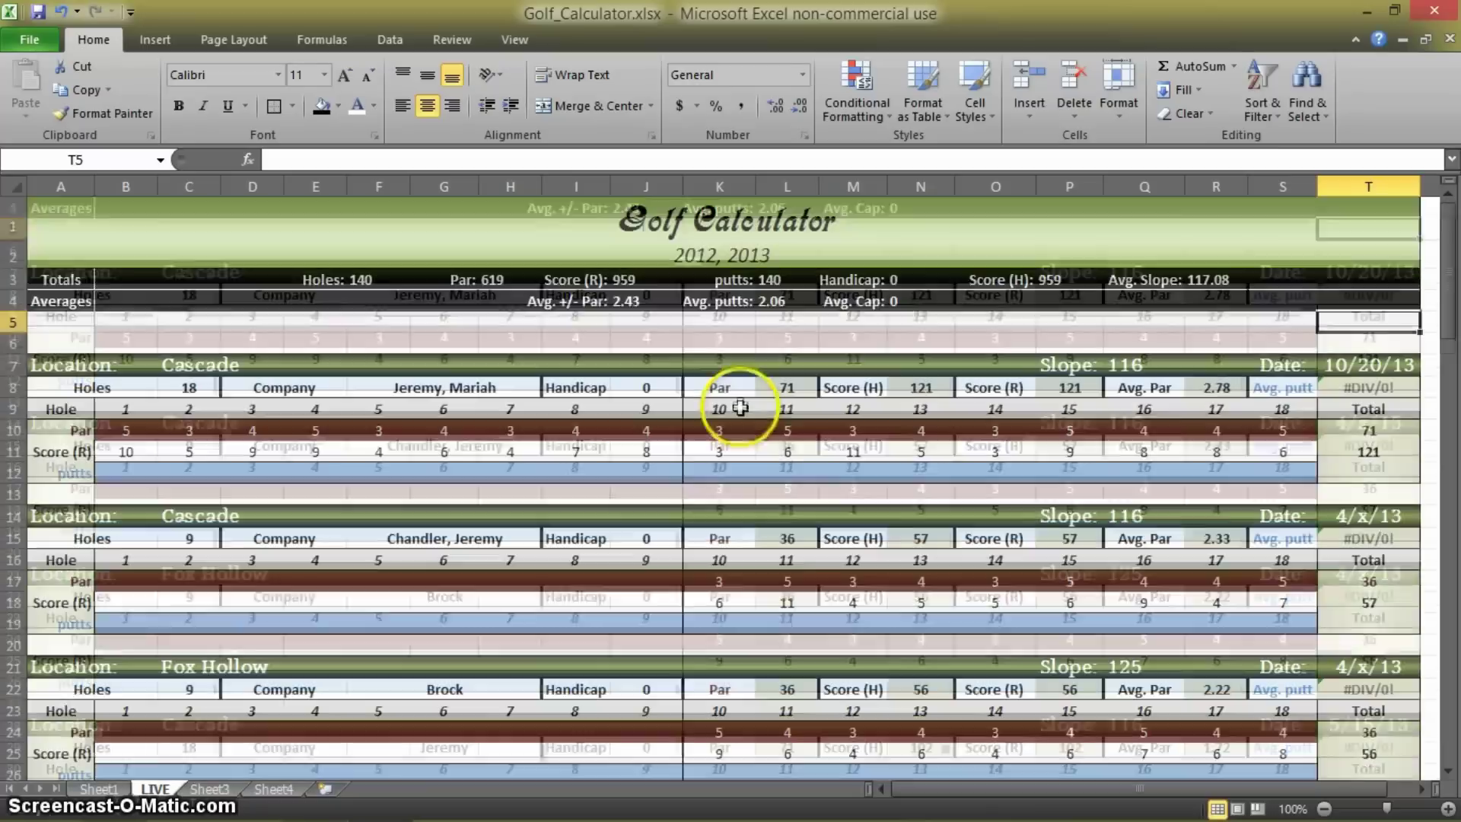
left_click_drag(293, 256, 1164, 280)
left_click(1144, 322)
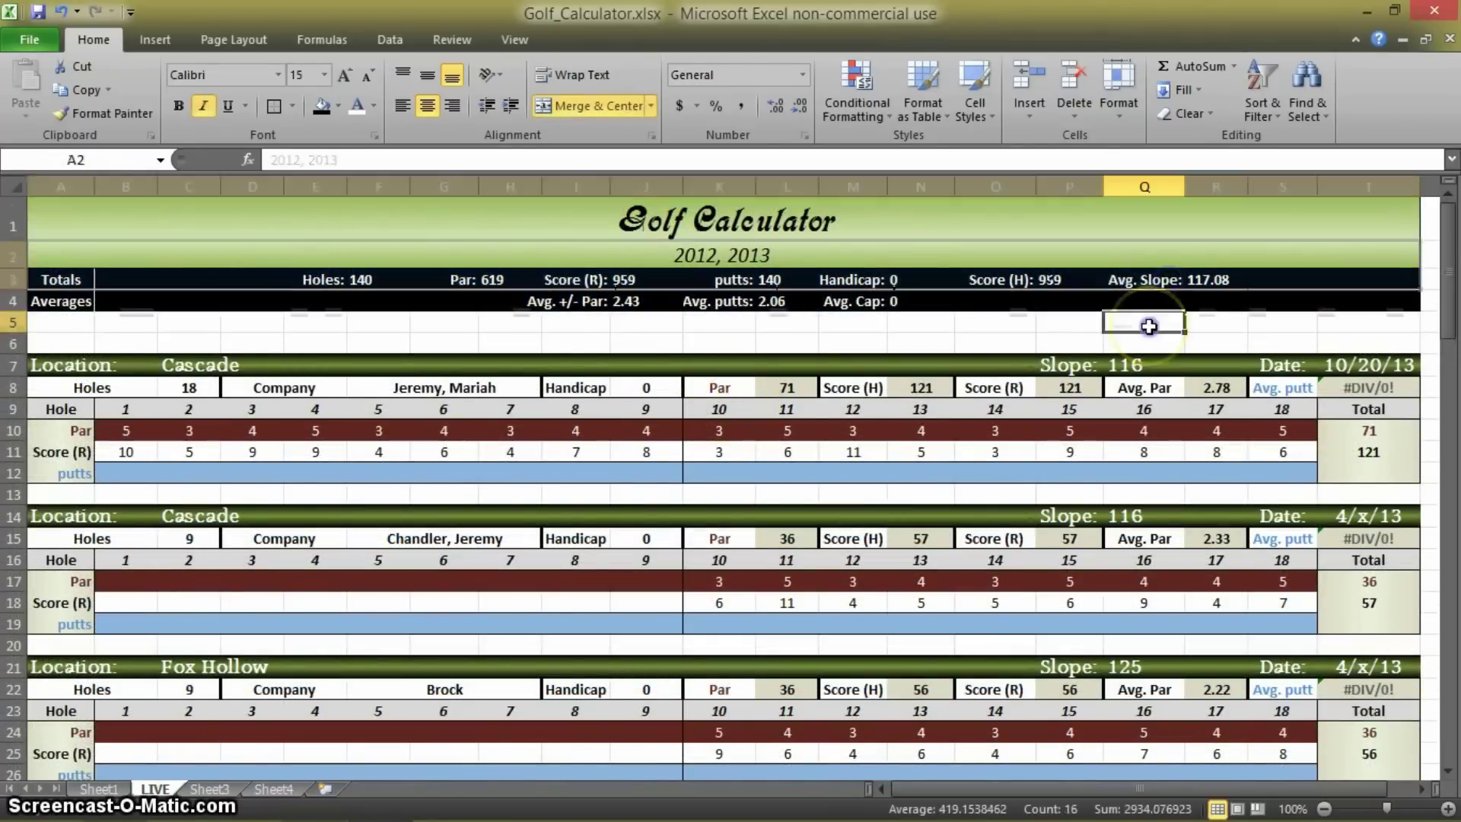
left_click_drag(47, 384, 1361, 386)
left_click(1225, 340)
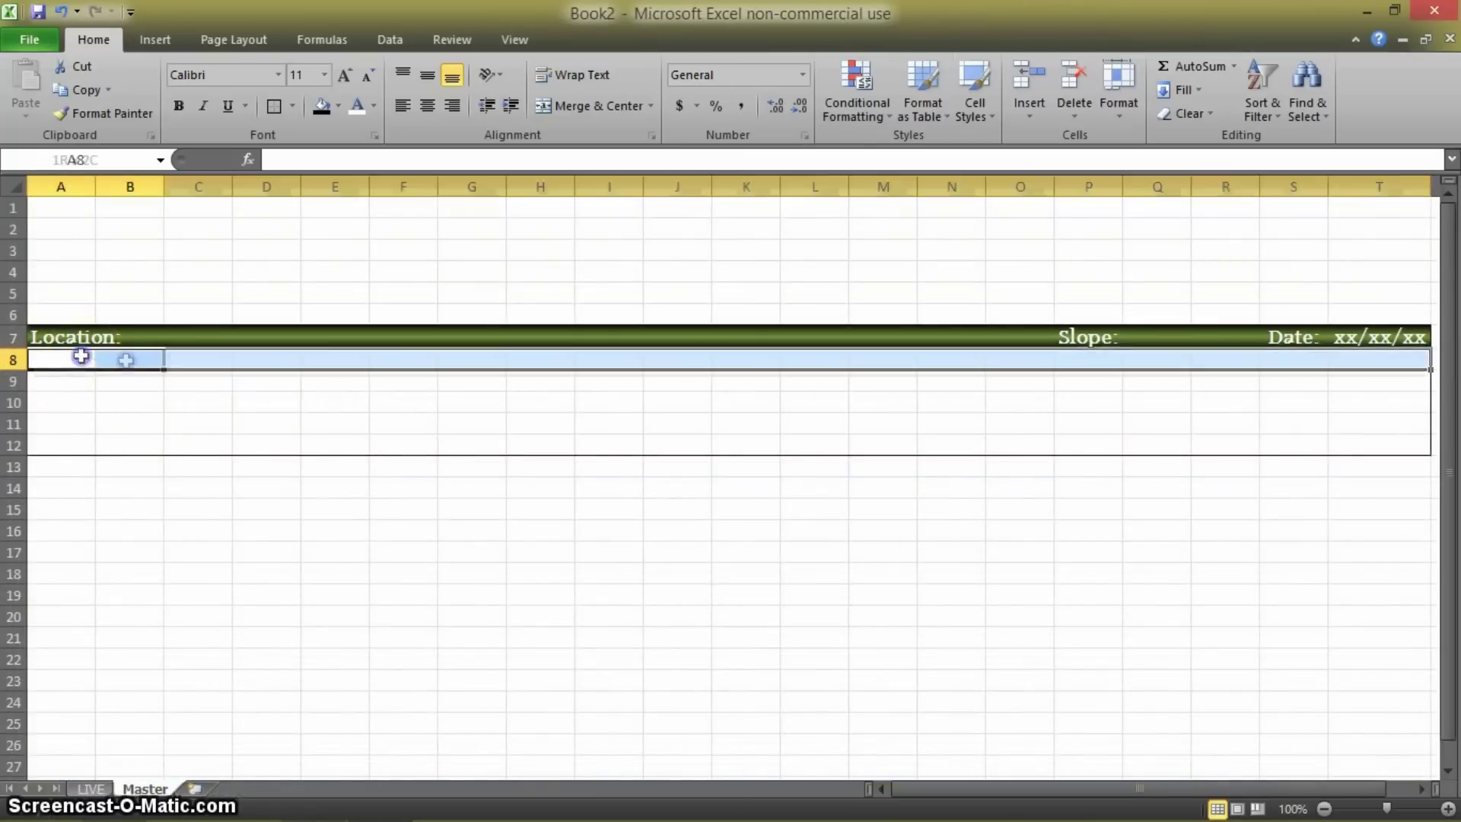
- Return to the new workbook and merge and center cells A8:B8 on the Master sheet
left_click_drag(72, 357, 129, 360)
left_click(569, 105)
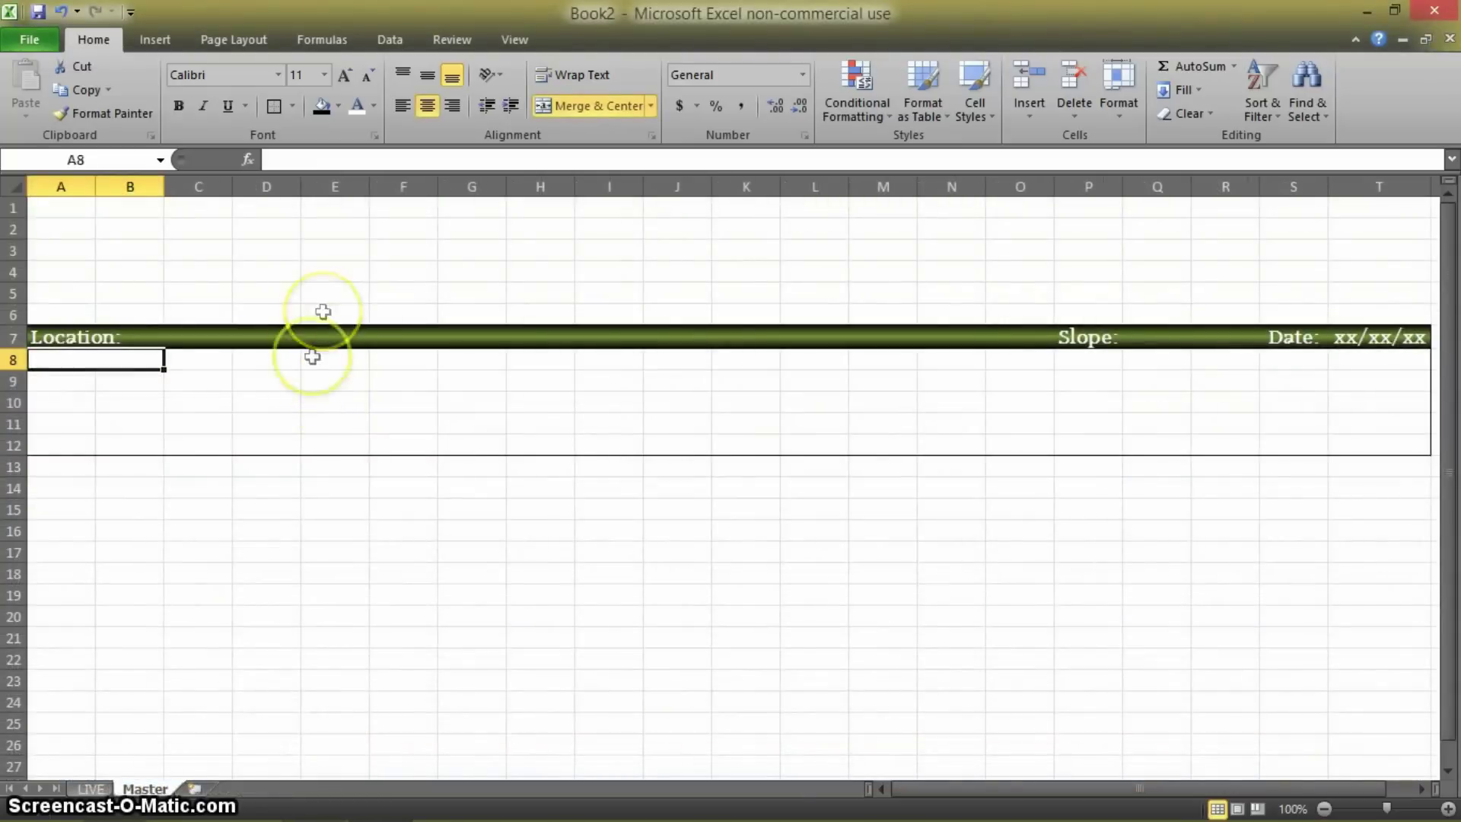
- Merge and center cells D8:E8 and cells F8:H8 on the Master sheet
left_click_drag(293, 358, 335, 359)
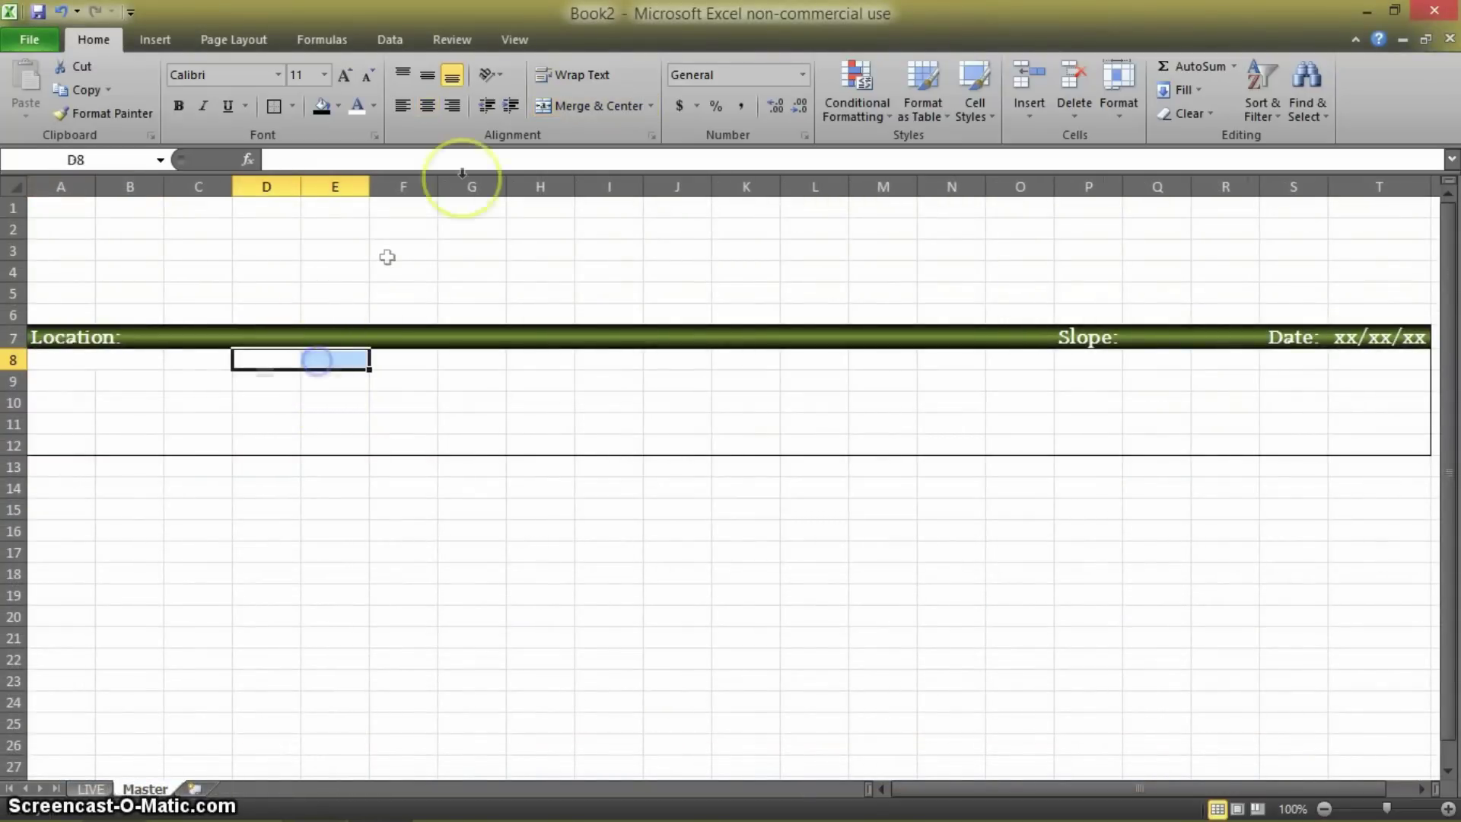
left_click(577, 105)
key("alt+Tab")
key("alt+Tab")
left_click_drag(416, 356, 523, 356)
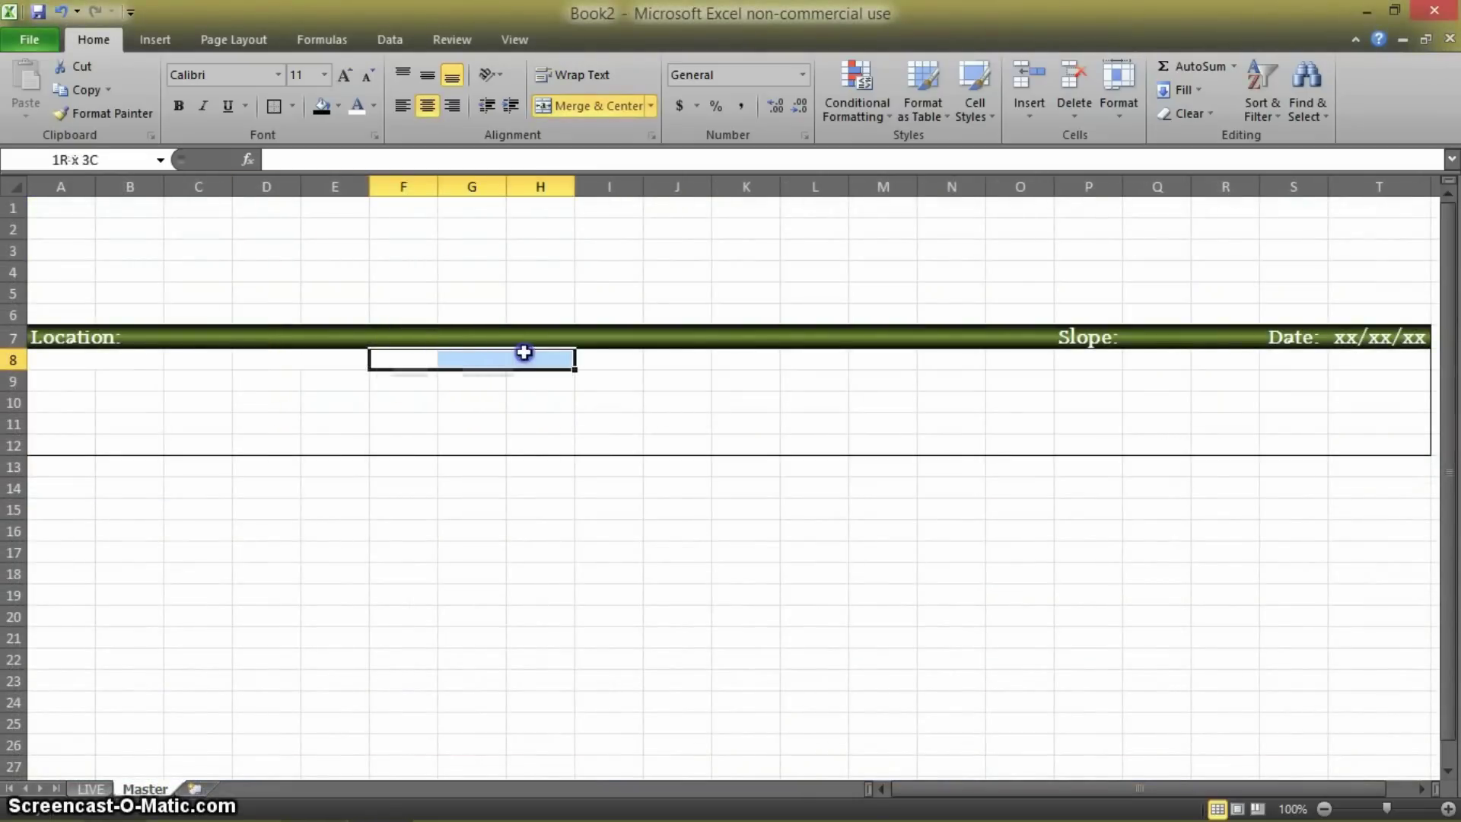
left_click(586, 107)
- Switch to Golf_Calculator.xlsx and examine the fields and thick dividing borders in row 8 of the first round block
key("alt+Tab")
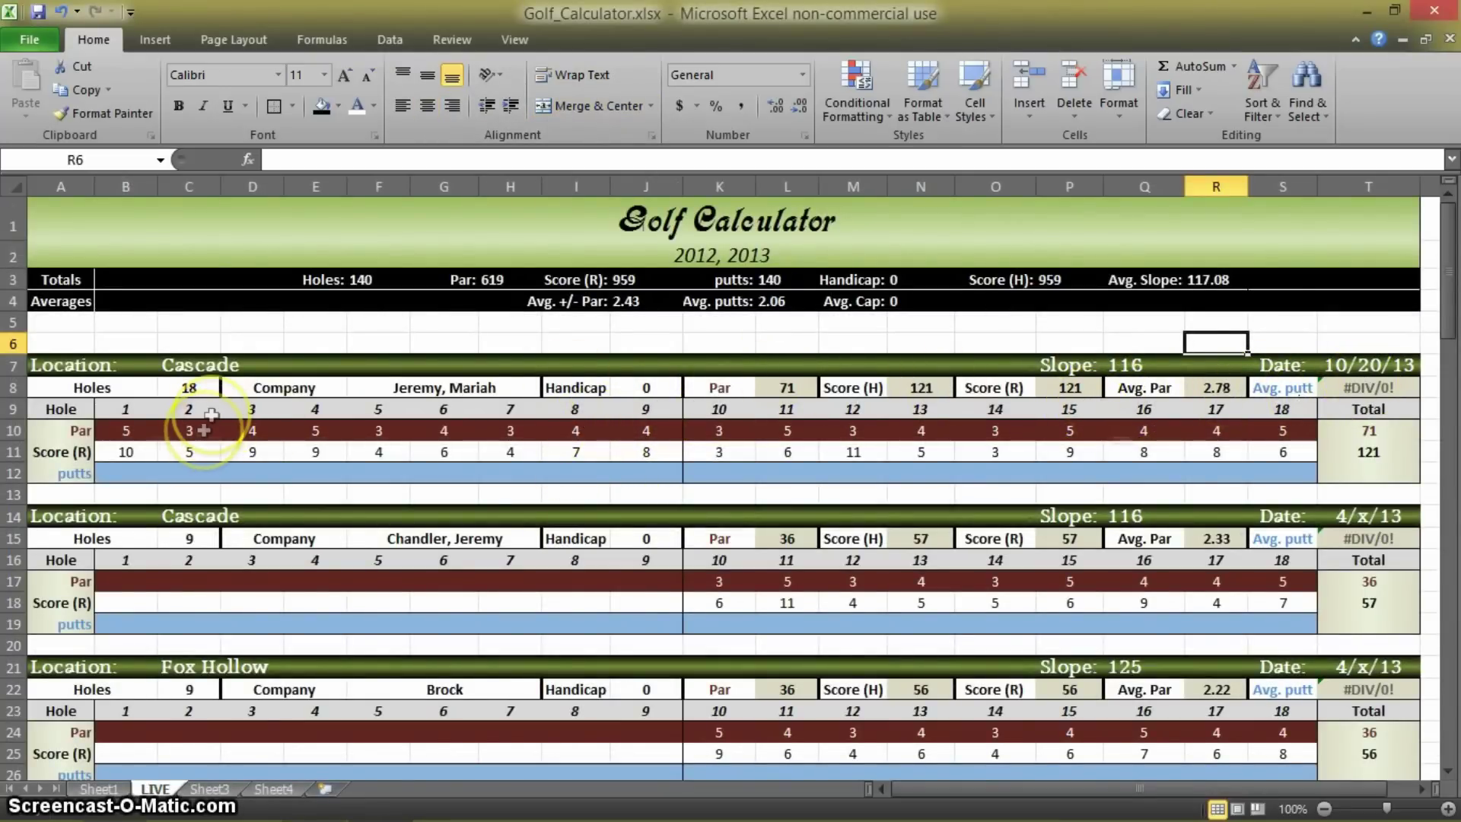
left_click(221, 390)
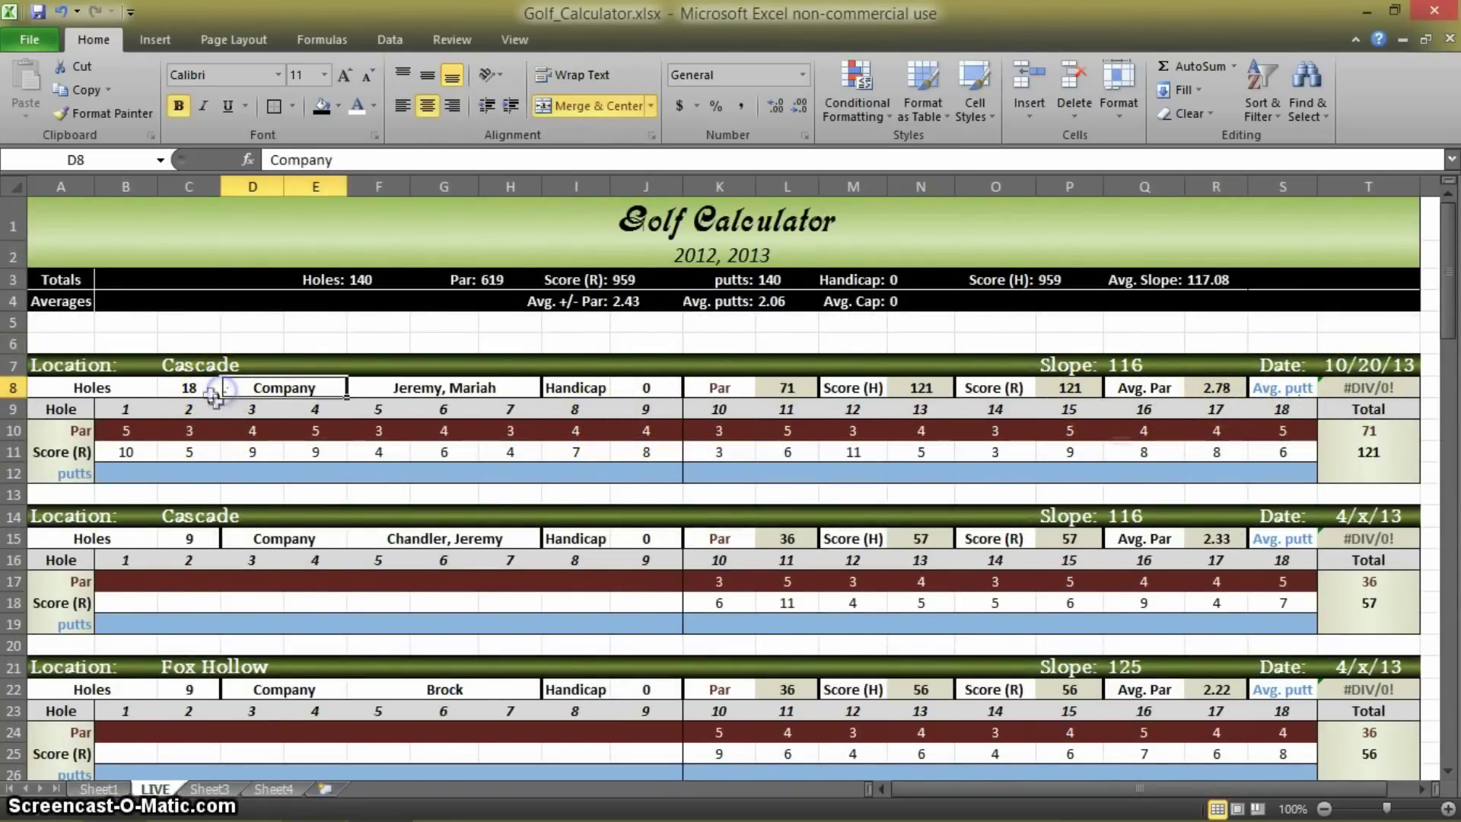
left_click(204, 388)
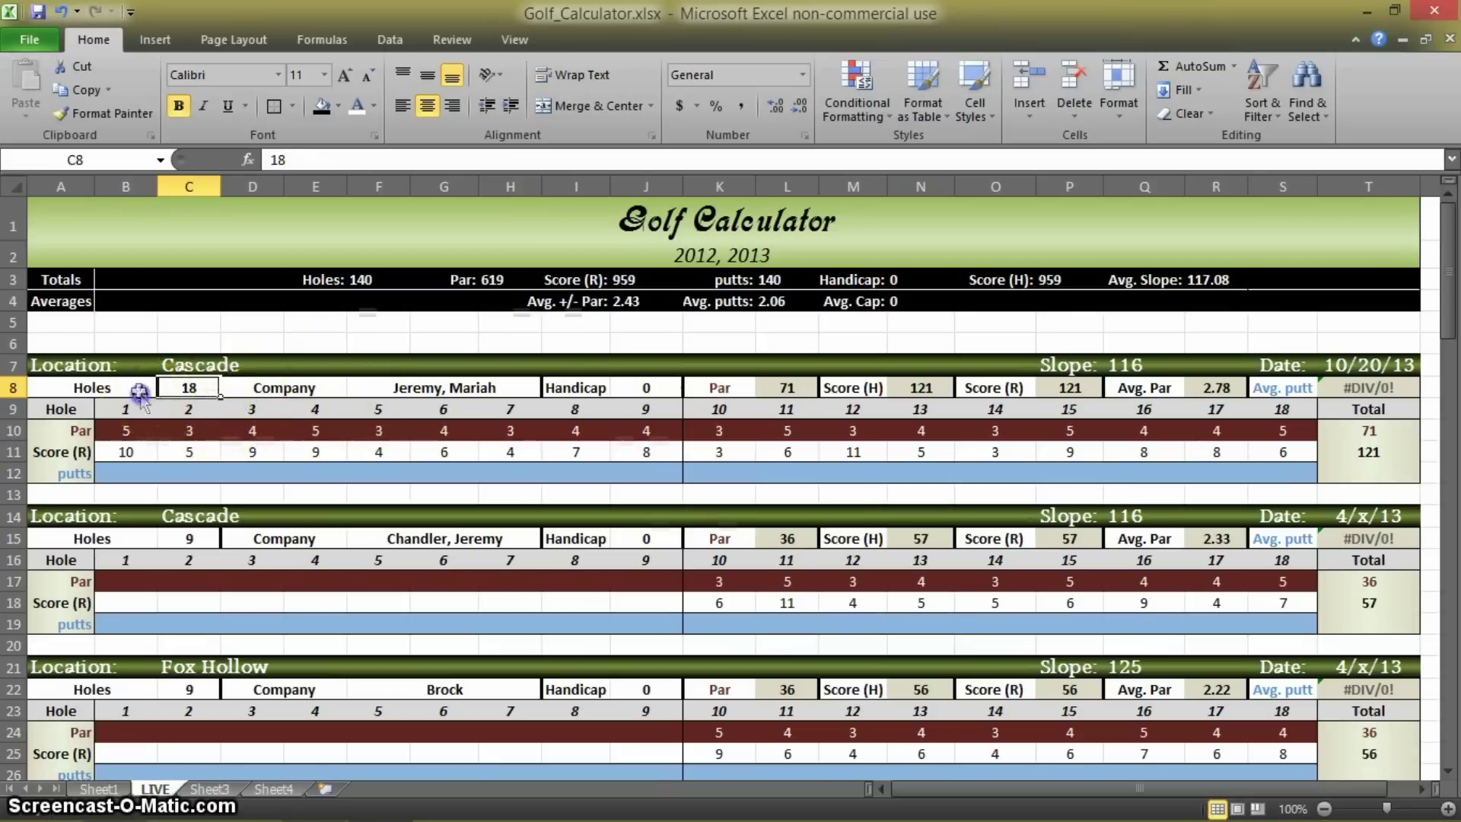
left_click(145, 389)
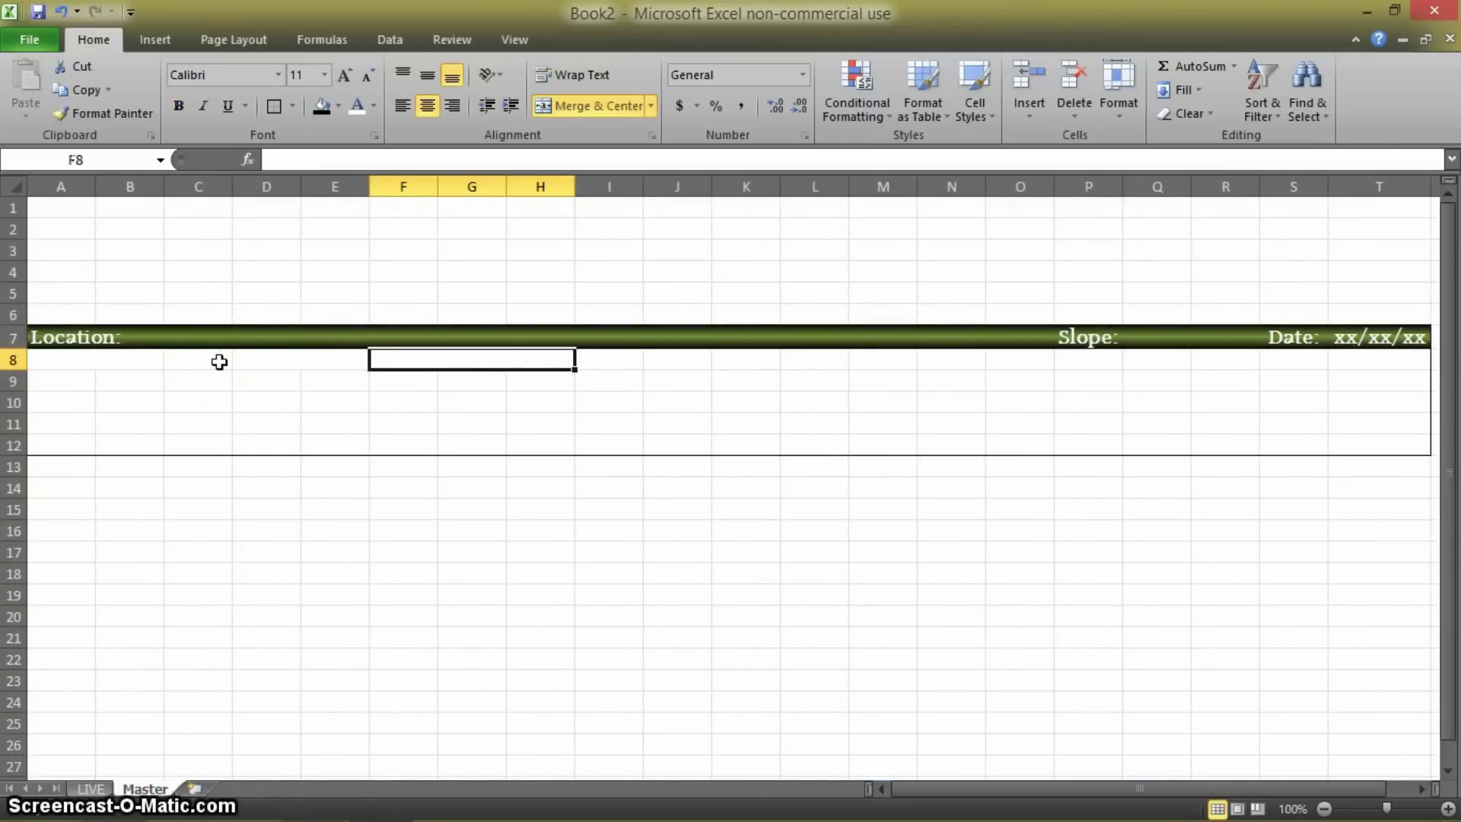
- In the new workbook's Master sheet, apply a thick right border to C8, F8:H8, J8, L8, N8, P8 and R8
left_click(198, 359, "ctrl")
left_click(677, 359, "ctrl")
left_click(814, 359, "ctrl")
left_click(951, 359, "ctrl")
left_click(1088, 359, "ctrl")
left_click(1224, 359, "ctrl")
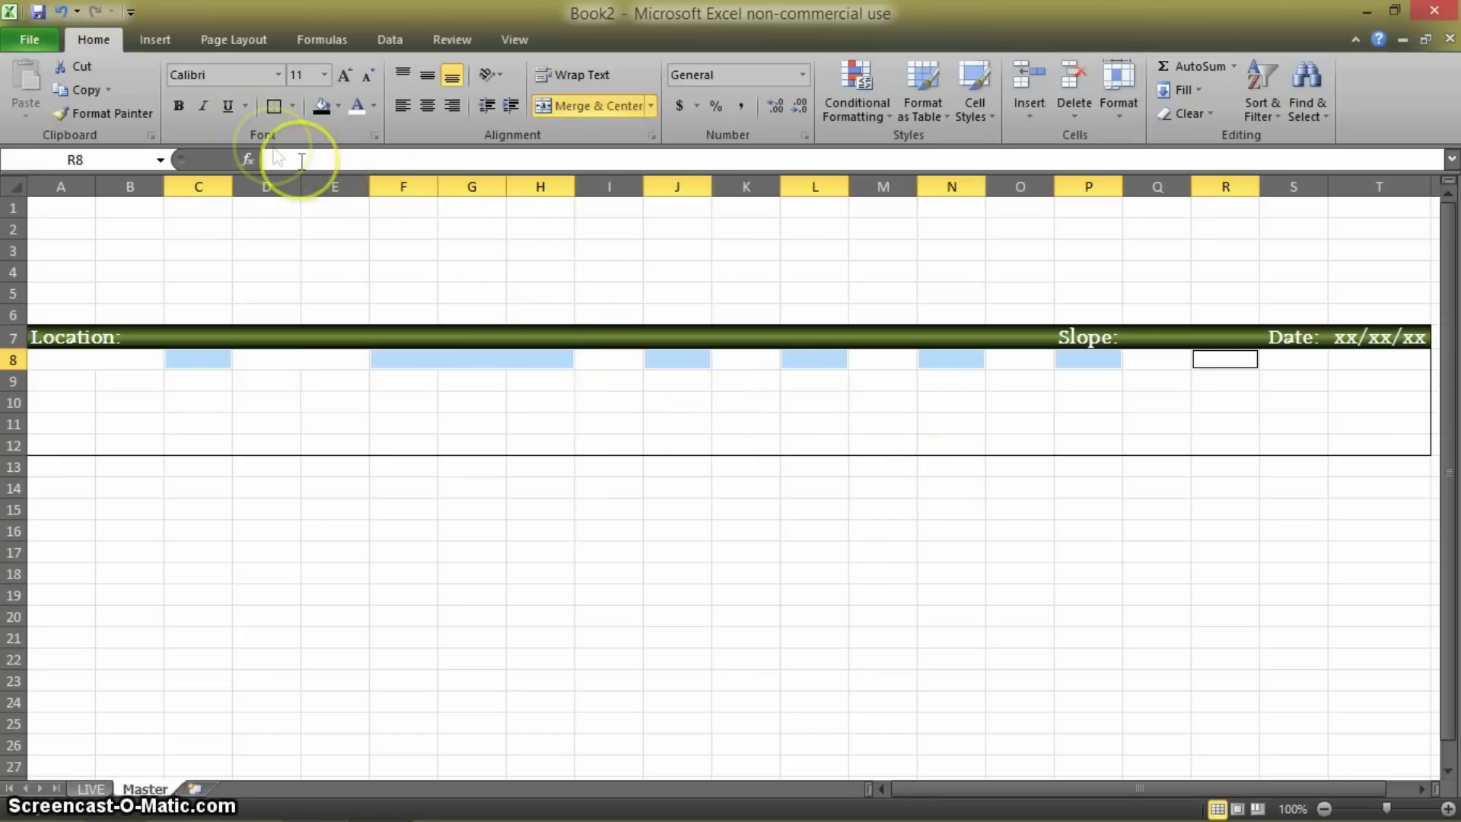
left_click(292, 106)
left_click(293, 612)
left_click(400, 506)
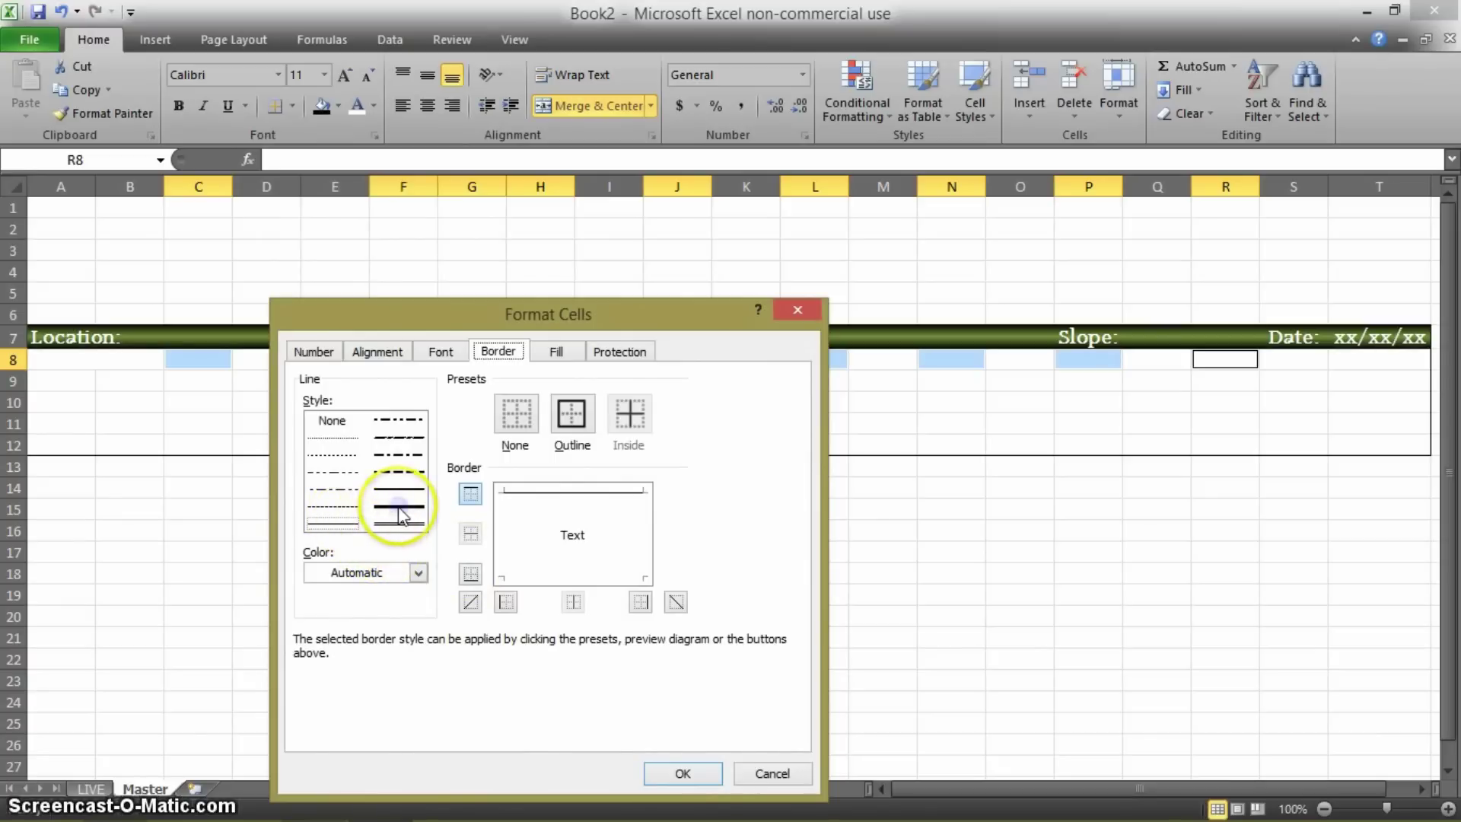
left_click(640, 602)
left_click(687, 774)
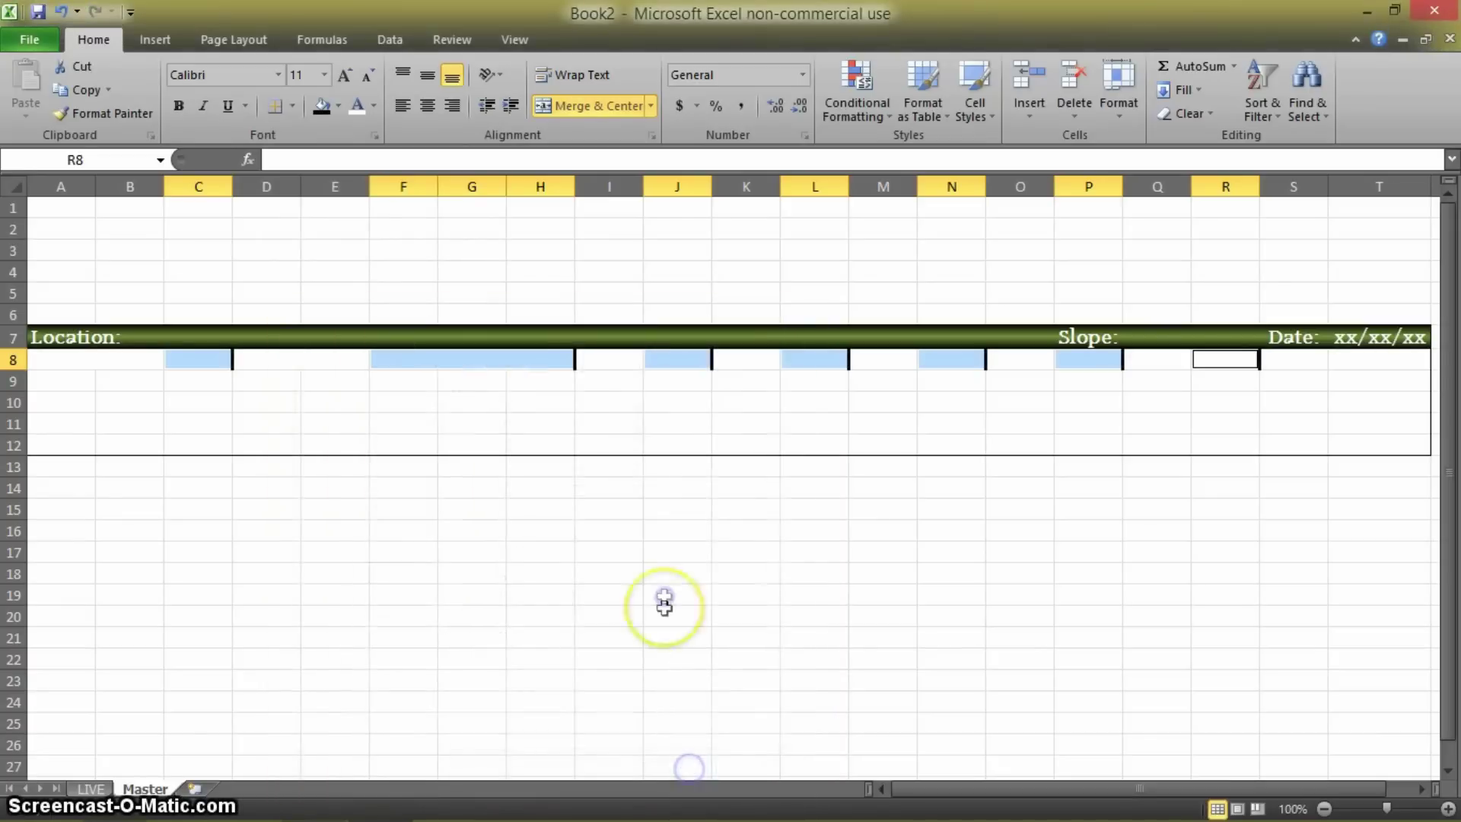
left_click(663, 599)
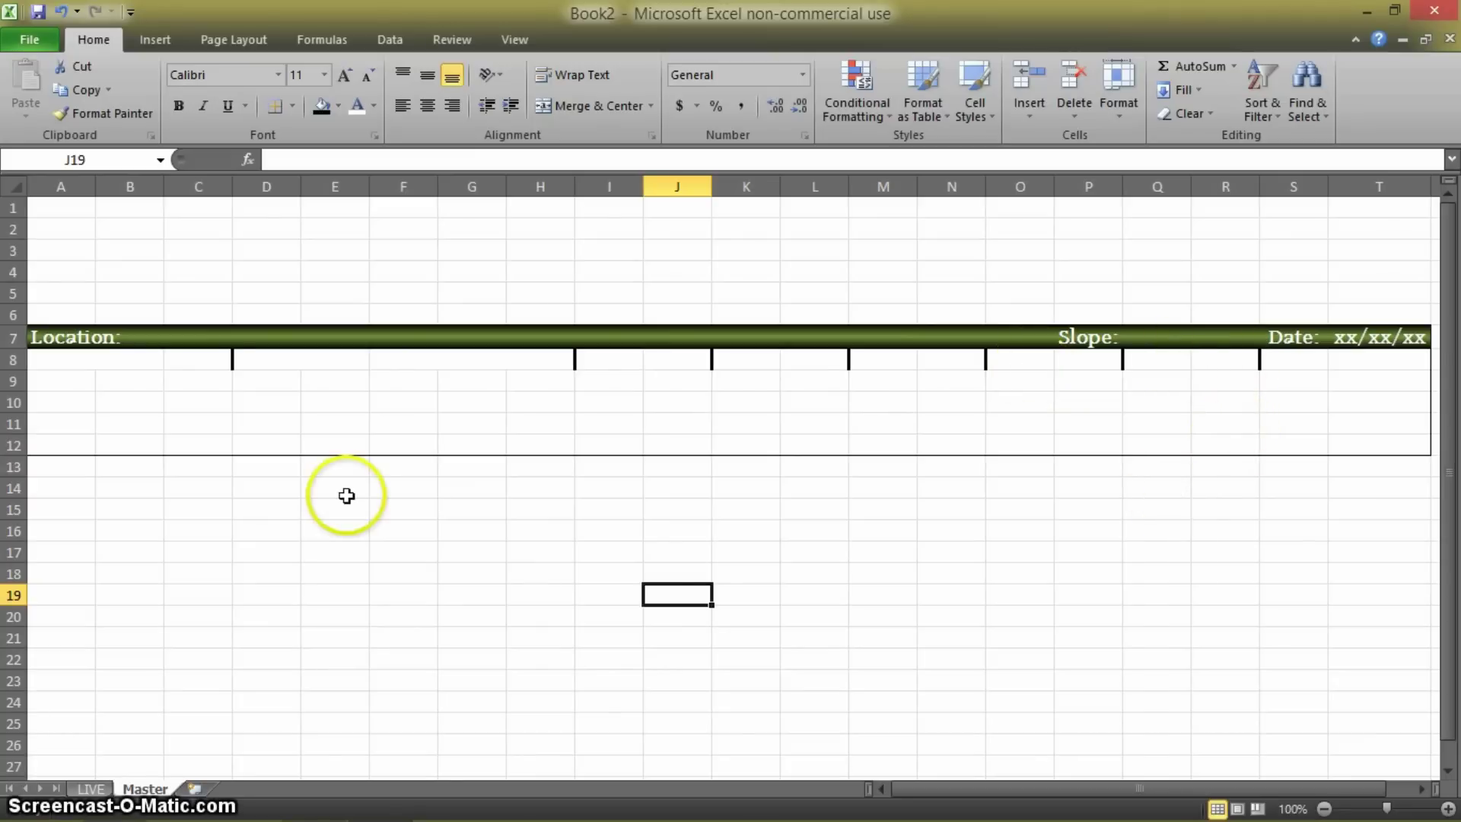
- Enter the label "Holes" in merged cell A8 and fill C8 with tan
left_click(139, 363)
type("Holes")
key("Tab")
left_click_drag(220, 369, 227, 399)
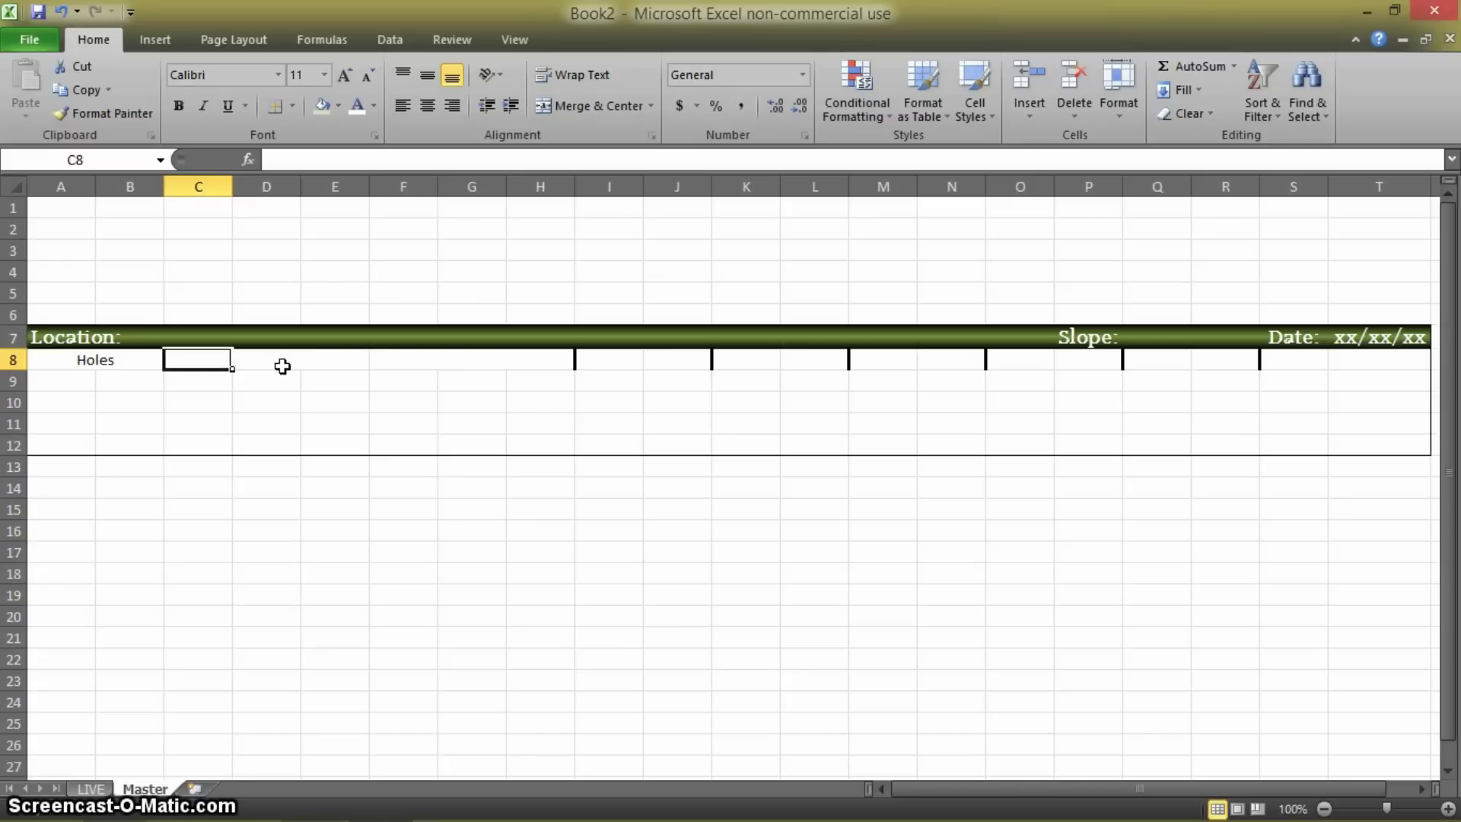
left_click(336, 110)
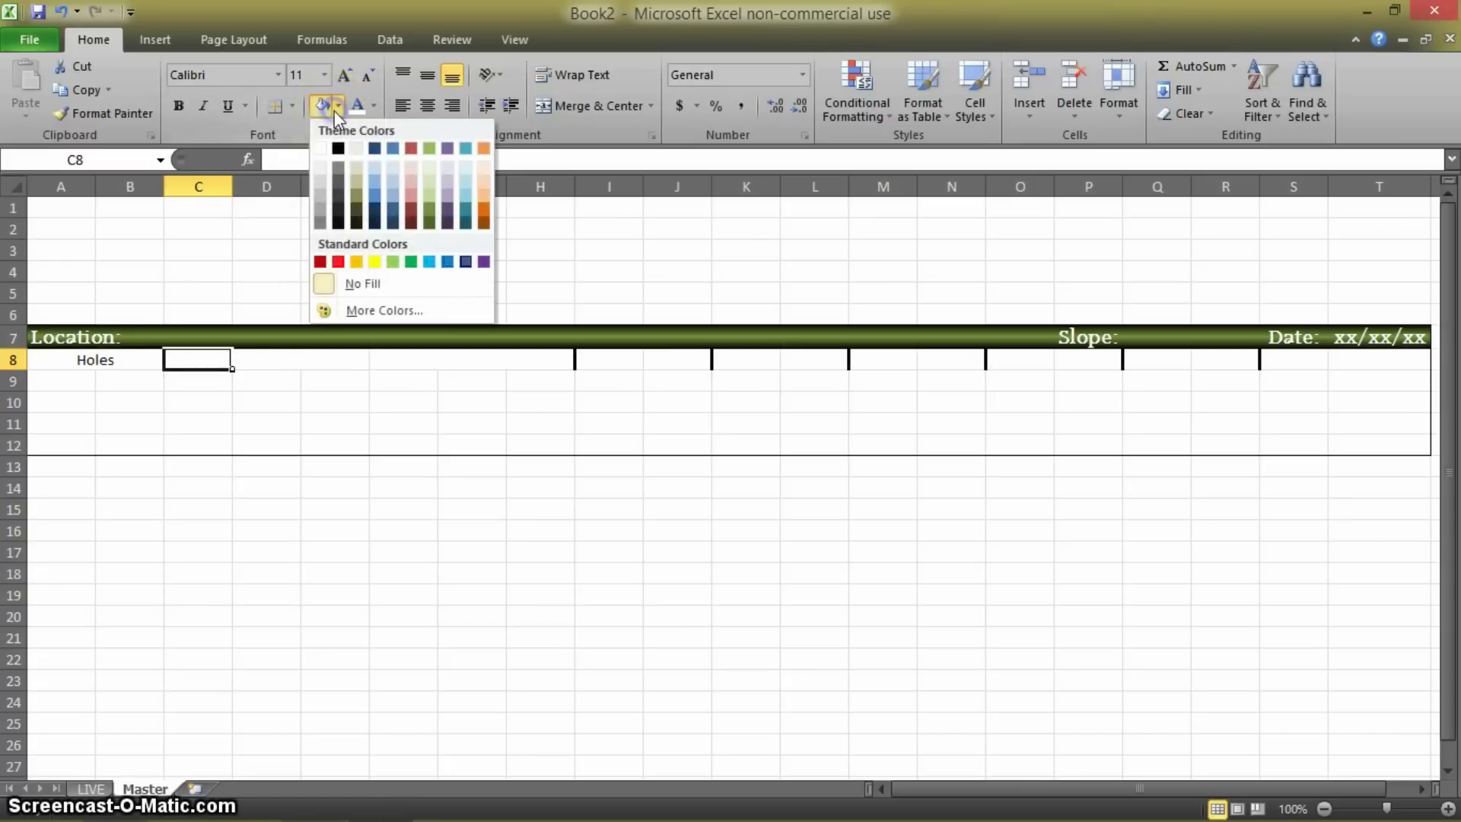
left_click(356, 172)
- Enter the labels "Company" in merged cell D8 and "Handicap" in I8
left_click(335, 358)
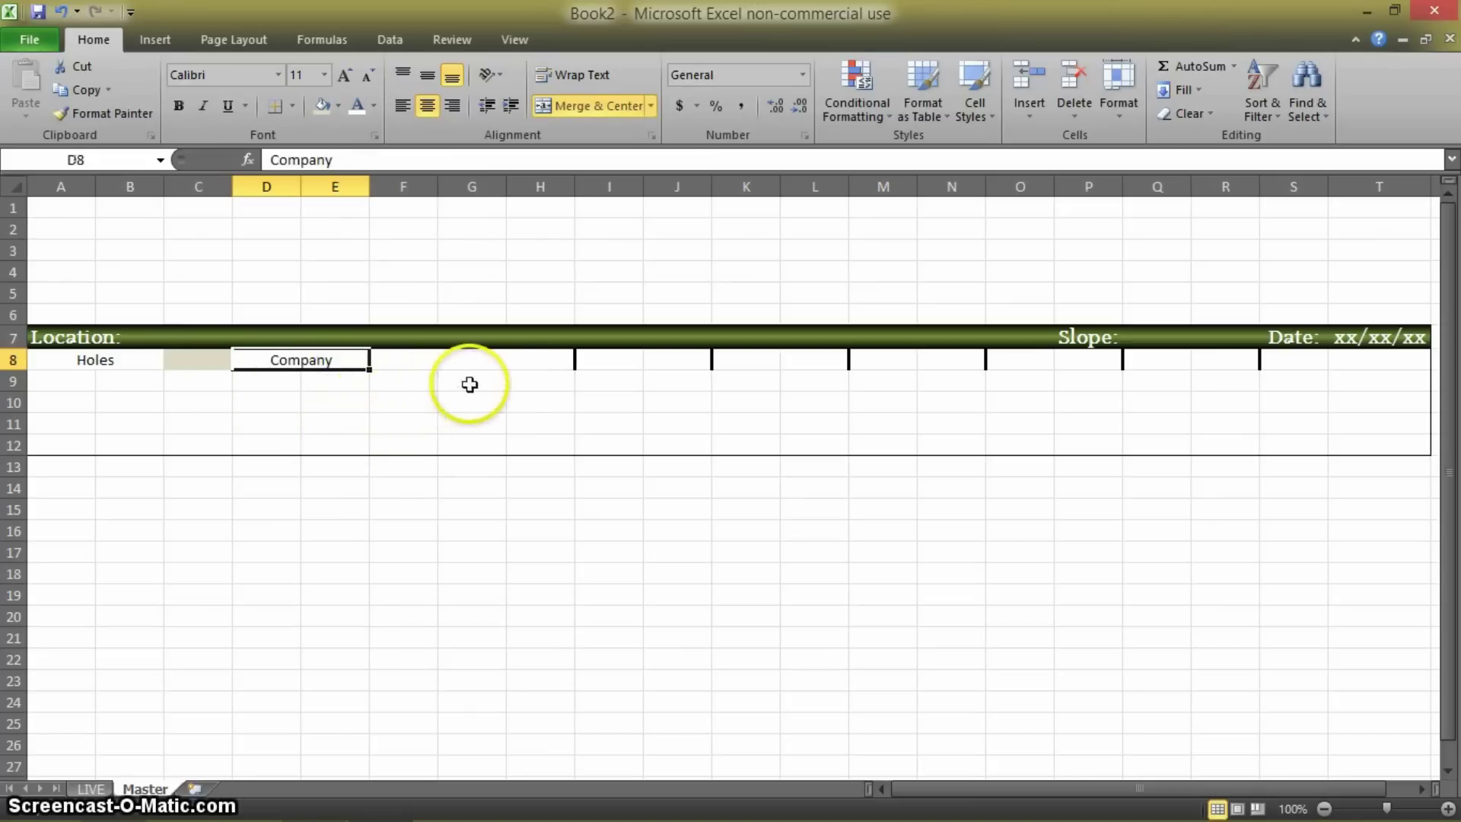
left_click(608, 360)
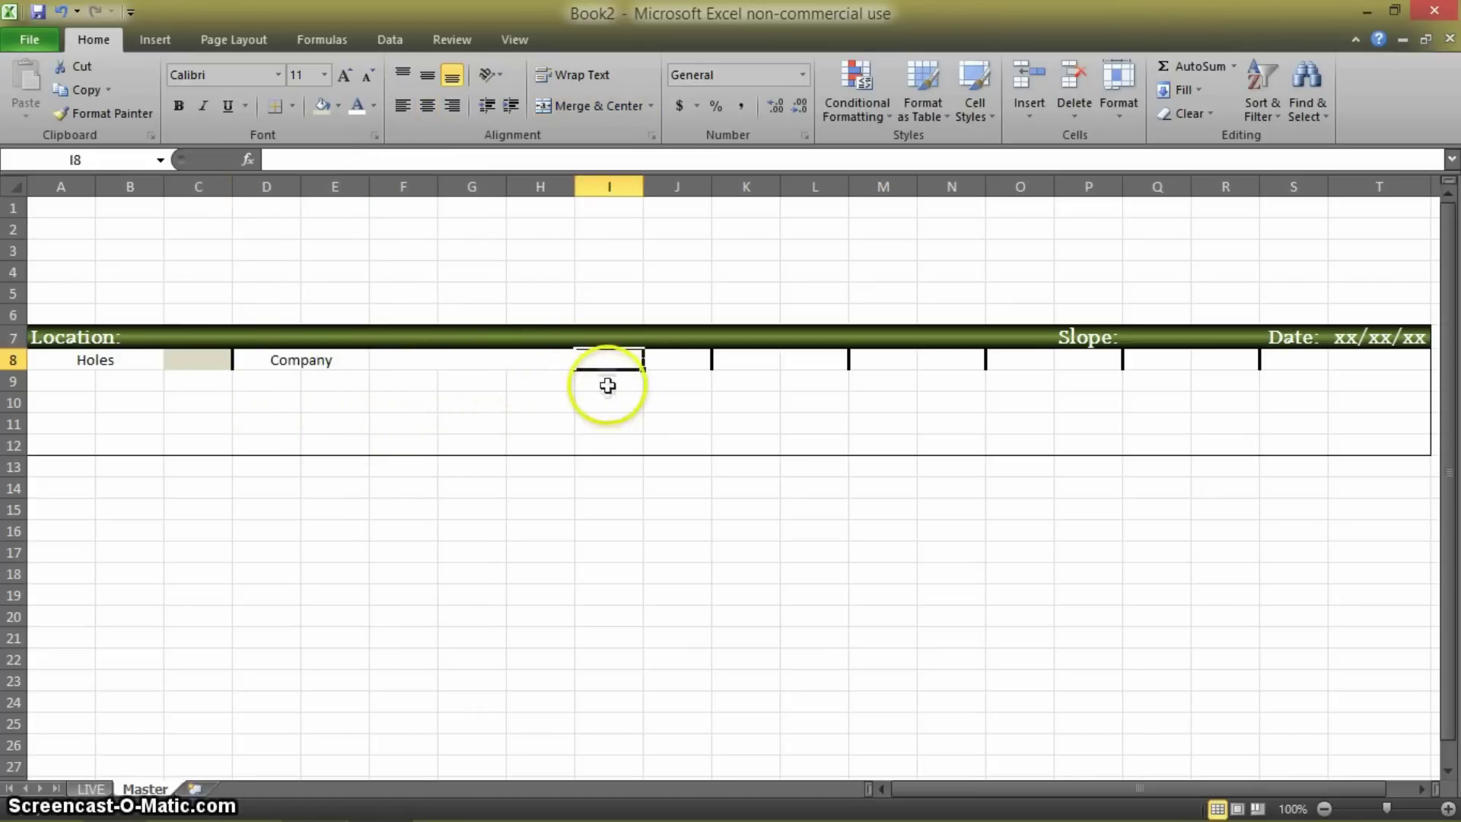
type("Handicap")
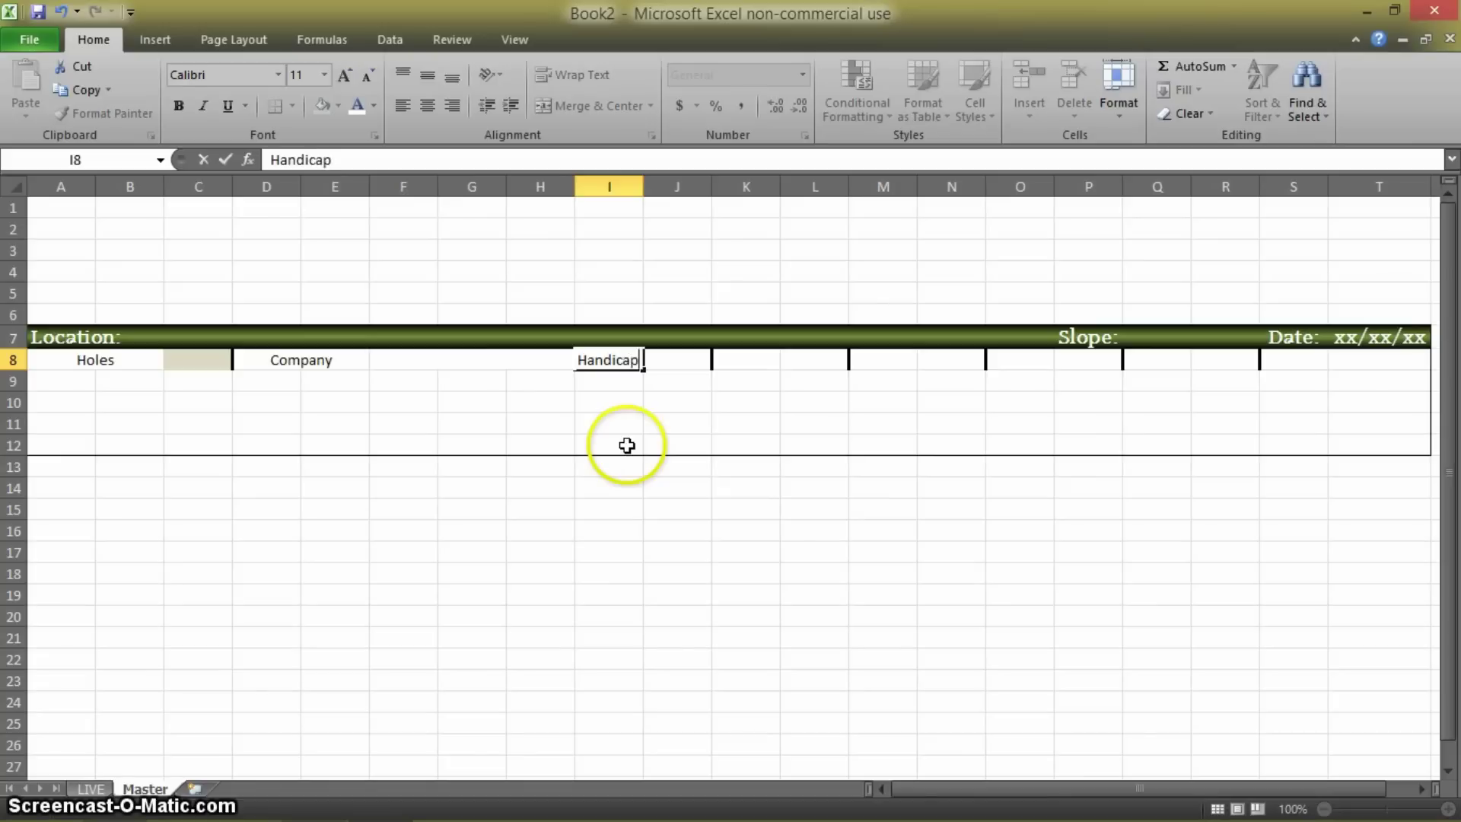
key("Tab")
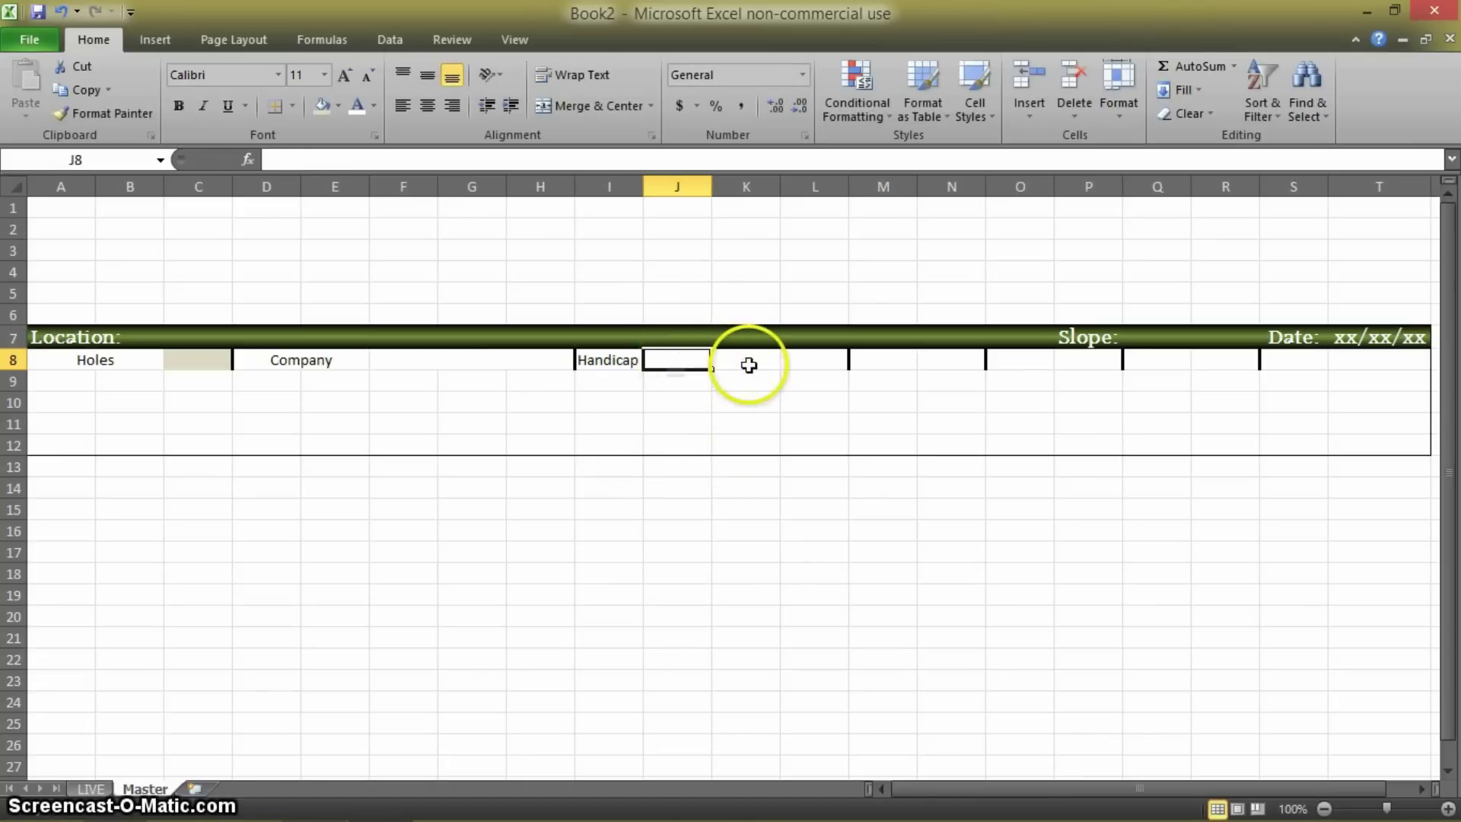
- Enter the label "Par" in K8 and fill L8 with the same tan as C8
left_click(751, 364)
type("P")
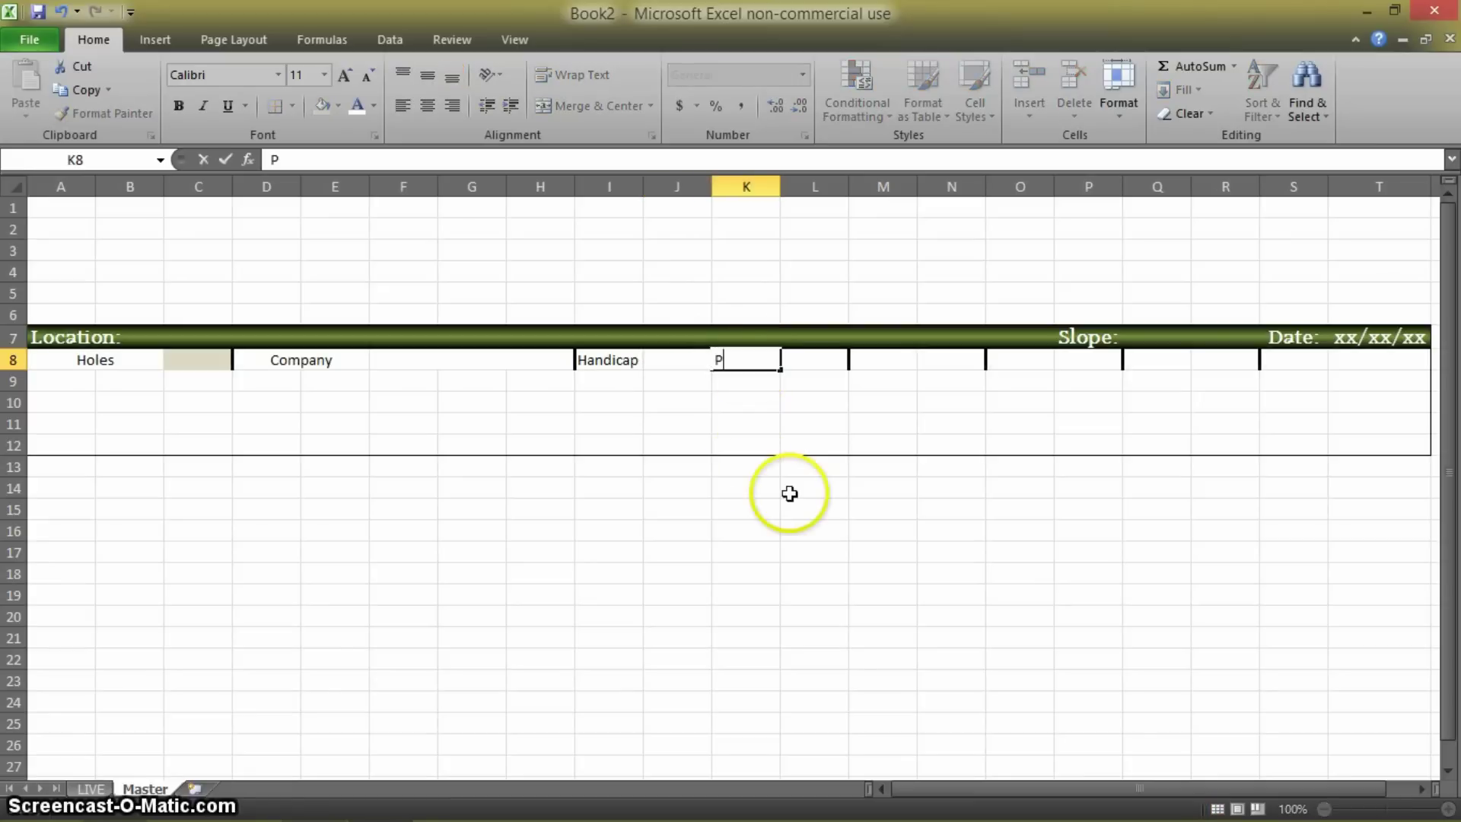
type("ar")
key("Tab")
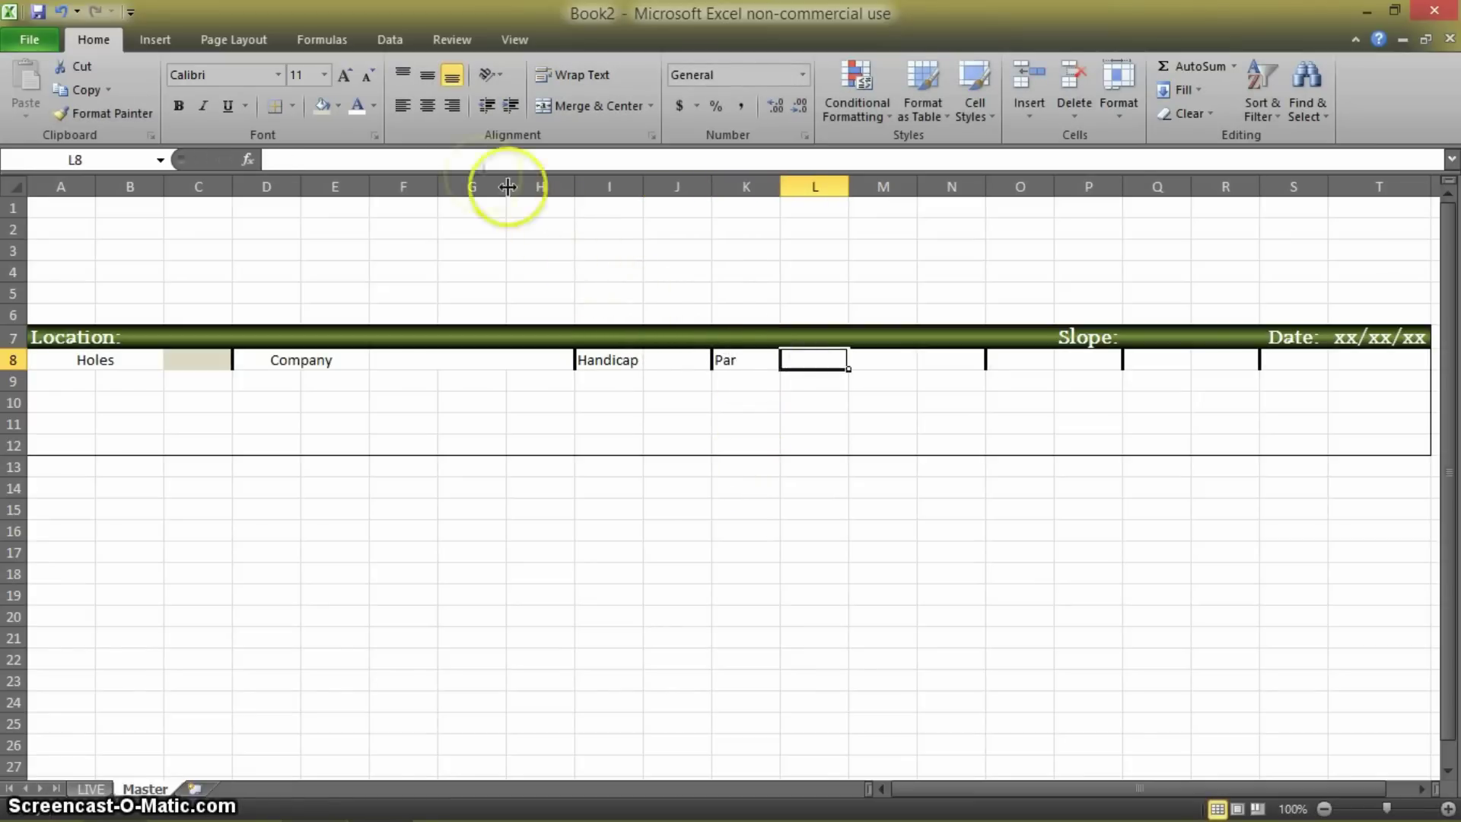
left_click(325, 112)
- Enter the label "Score (H)" in M8 and fill N8 with the same tan
key("Tab")
type("Sc")
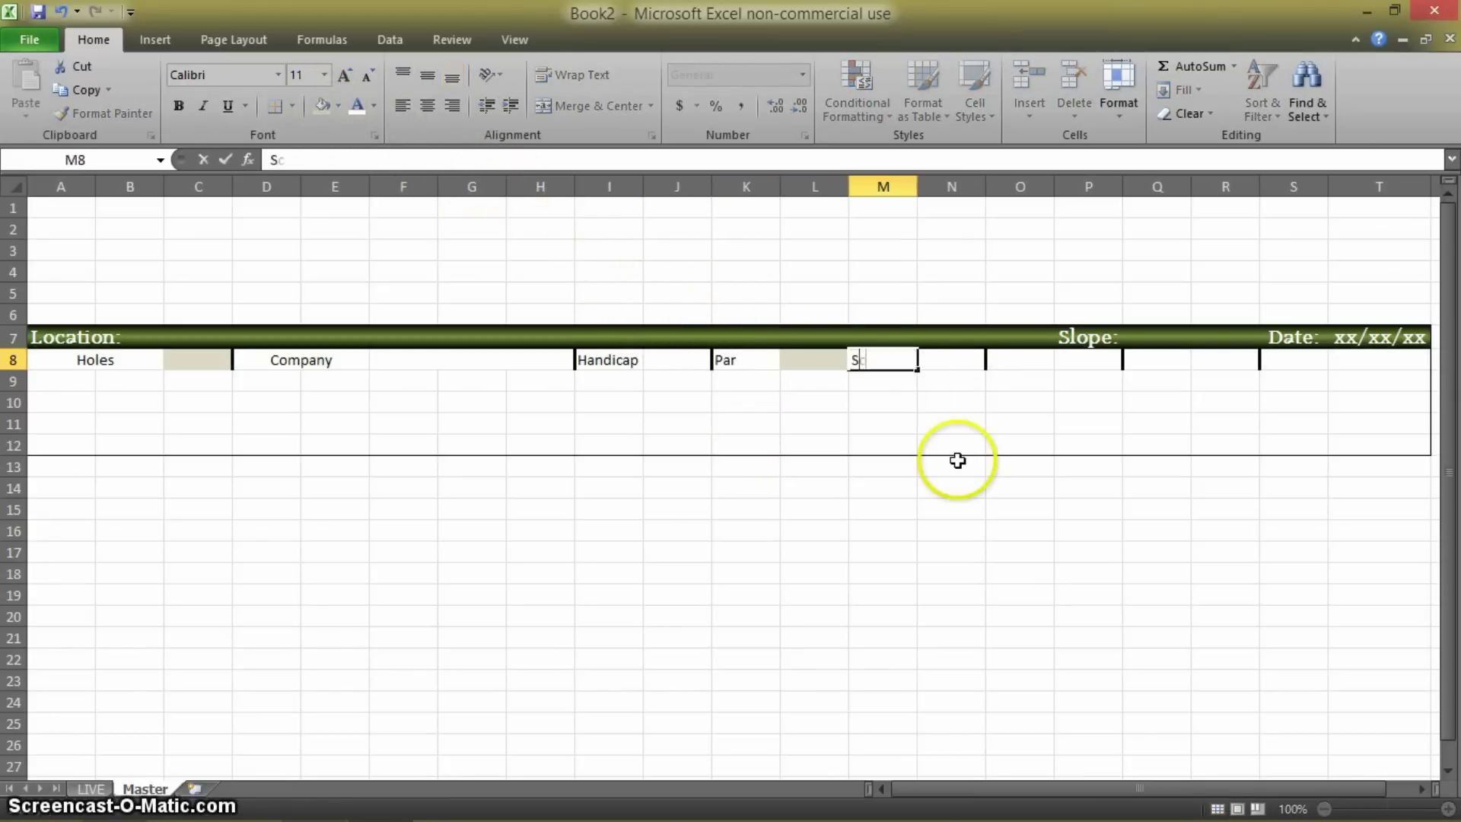
type("ore (H)")
left_click(880, 400)
left_click(887, 364)
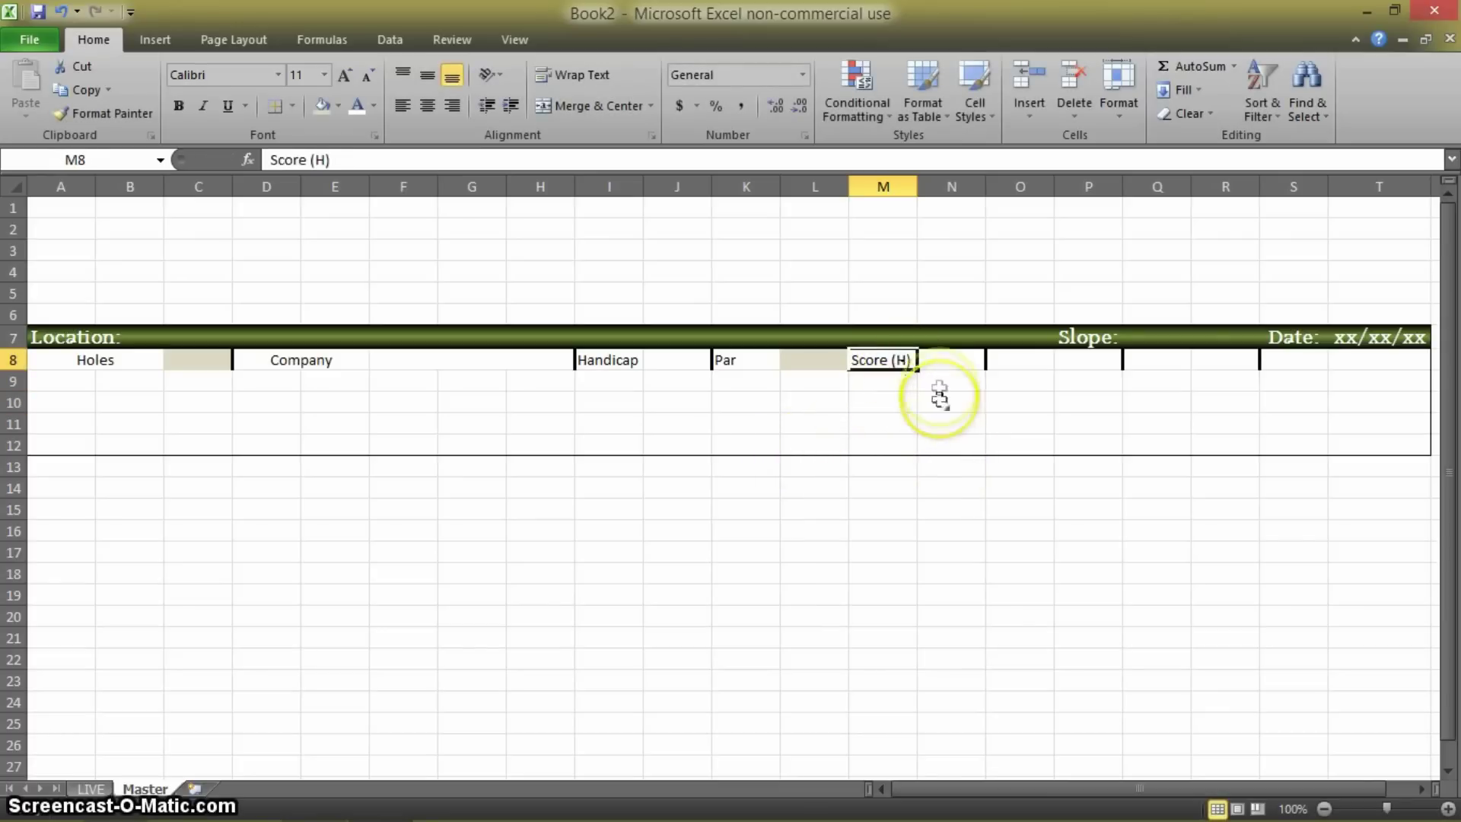
left_click(948, 366)
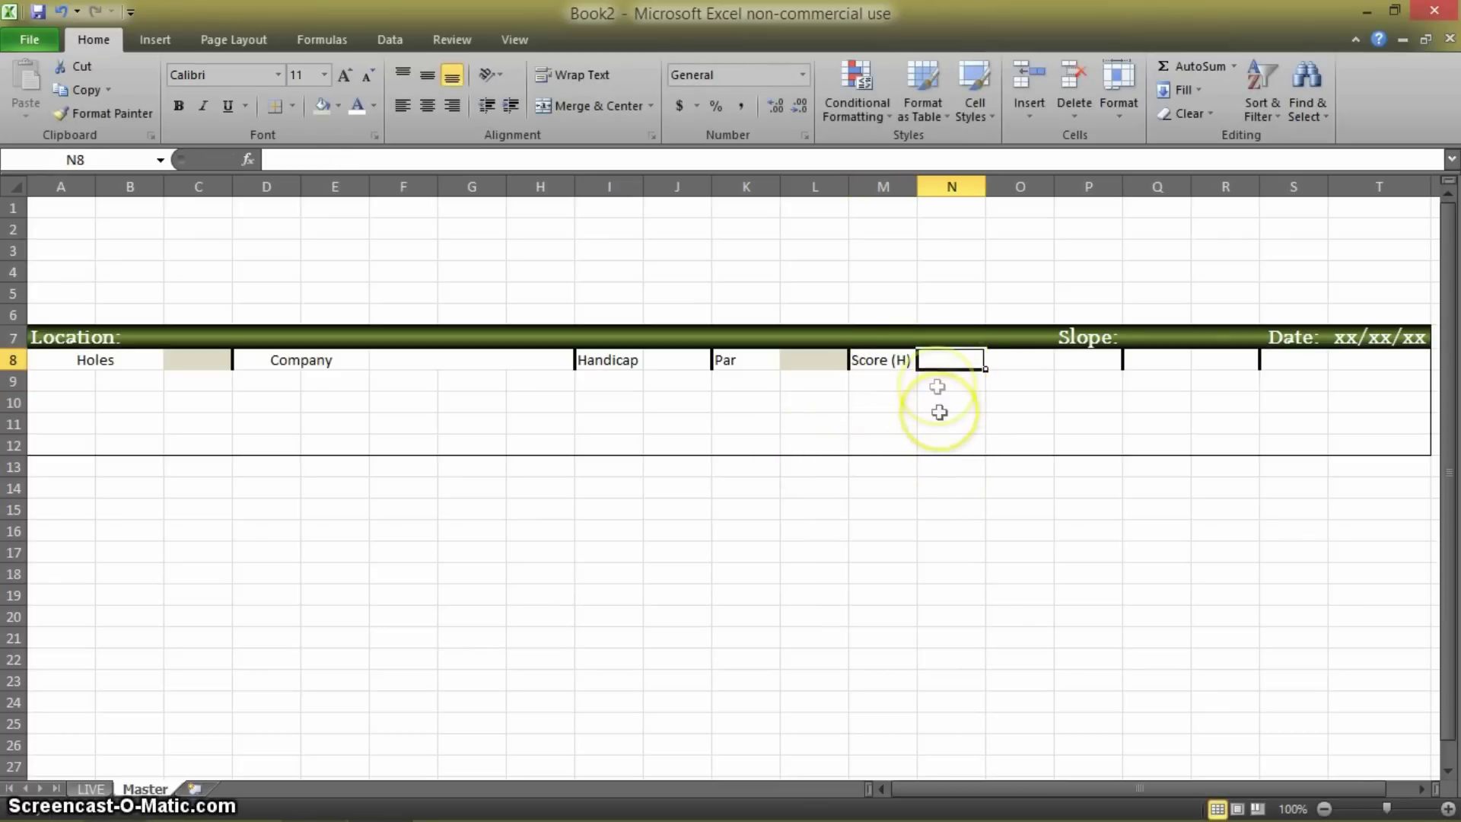
left_click(322, 107)
- Enter the label "Score (R)" in O8, keeping the literal (R) instead of the ® symbol, and fill P8 with the same tan
left_click(1039, 357)
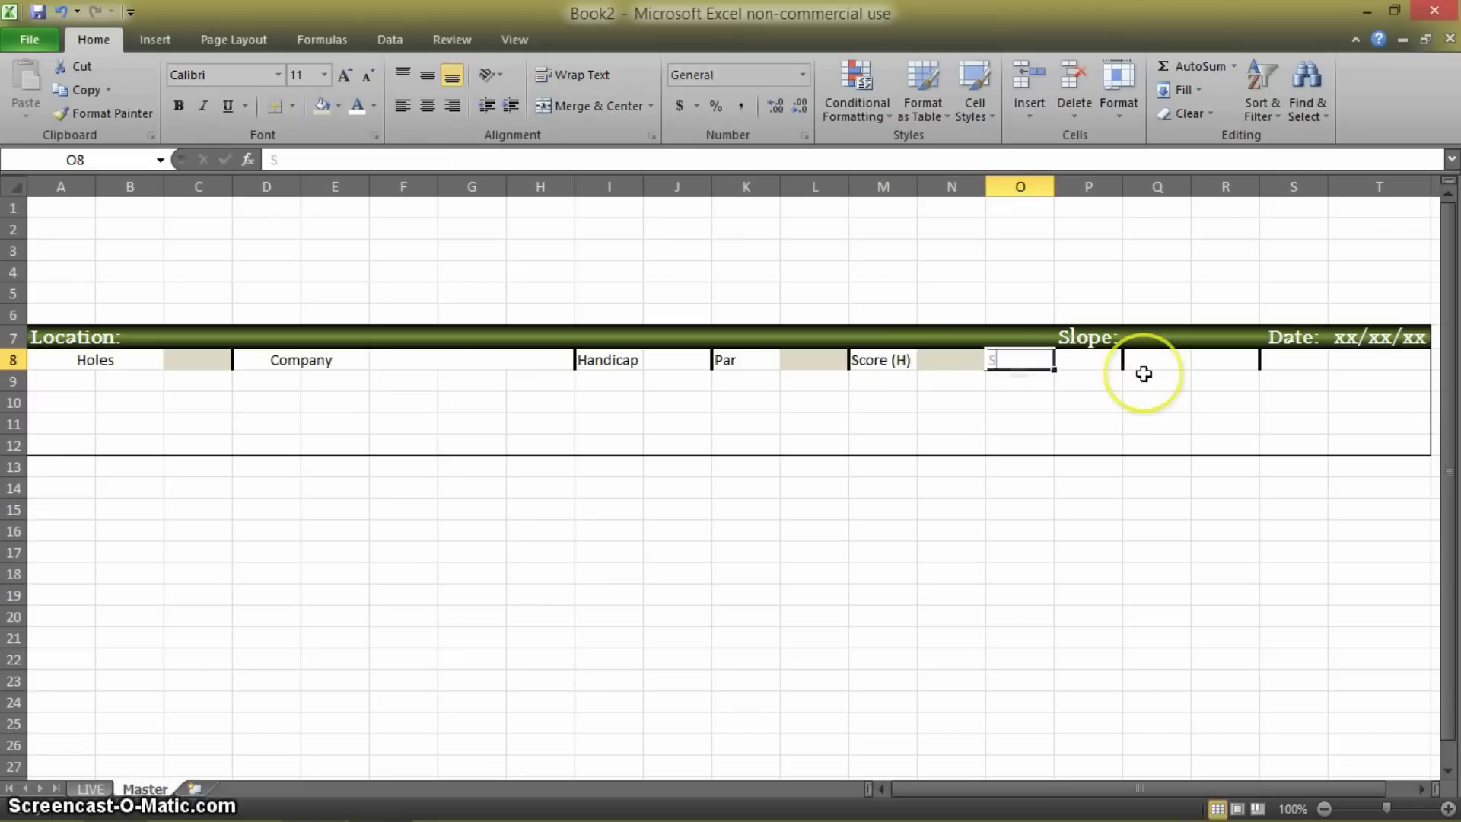
type("Score (R)")
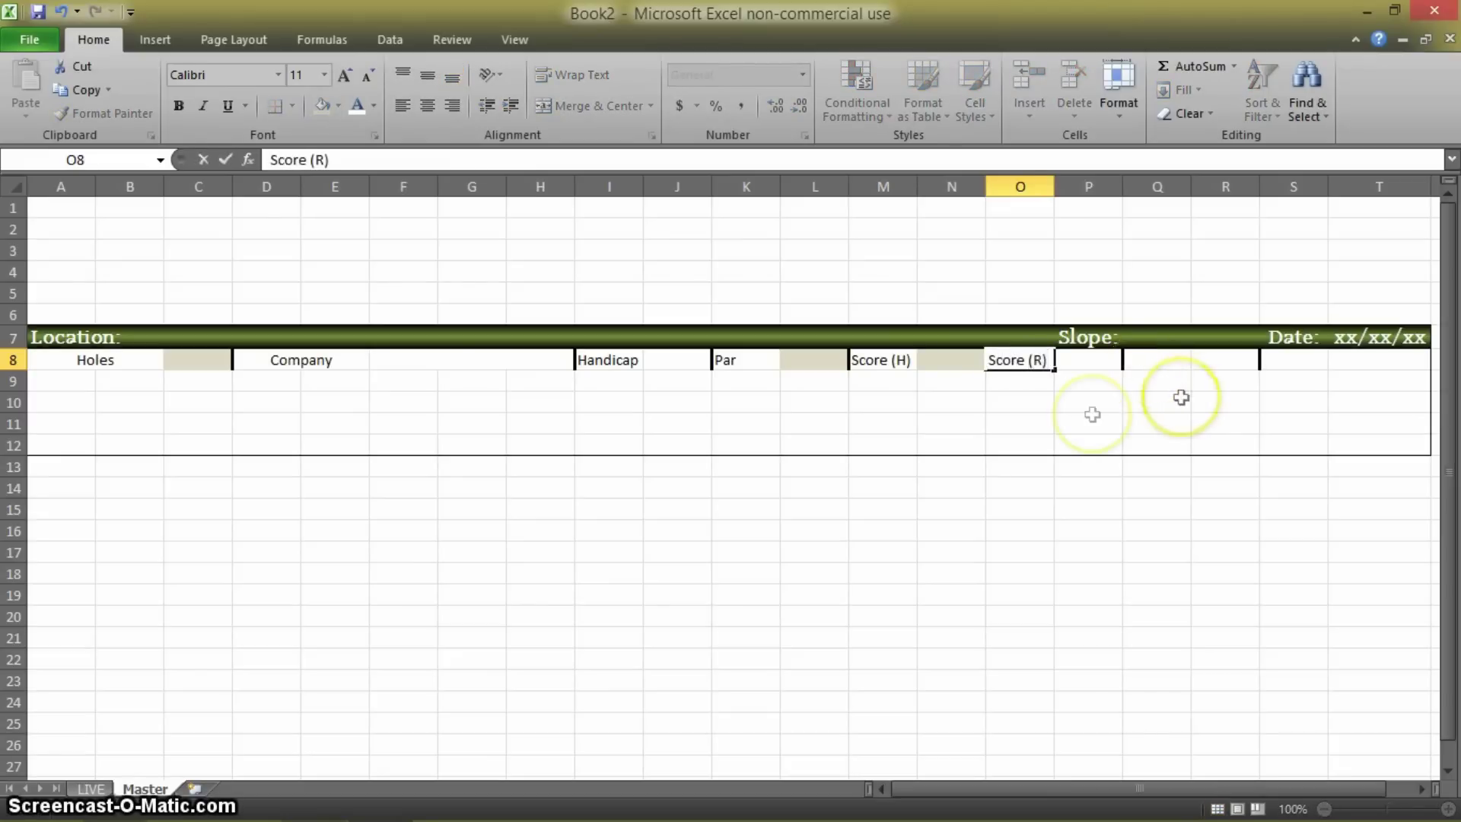
left_click(1097, 424)
double_click(1033, 362)
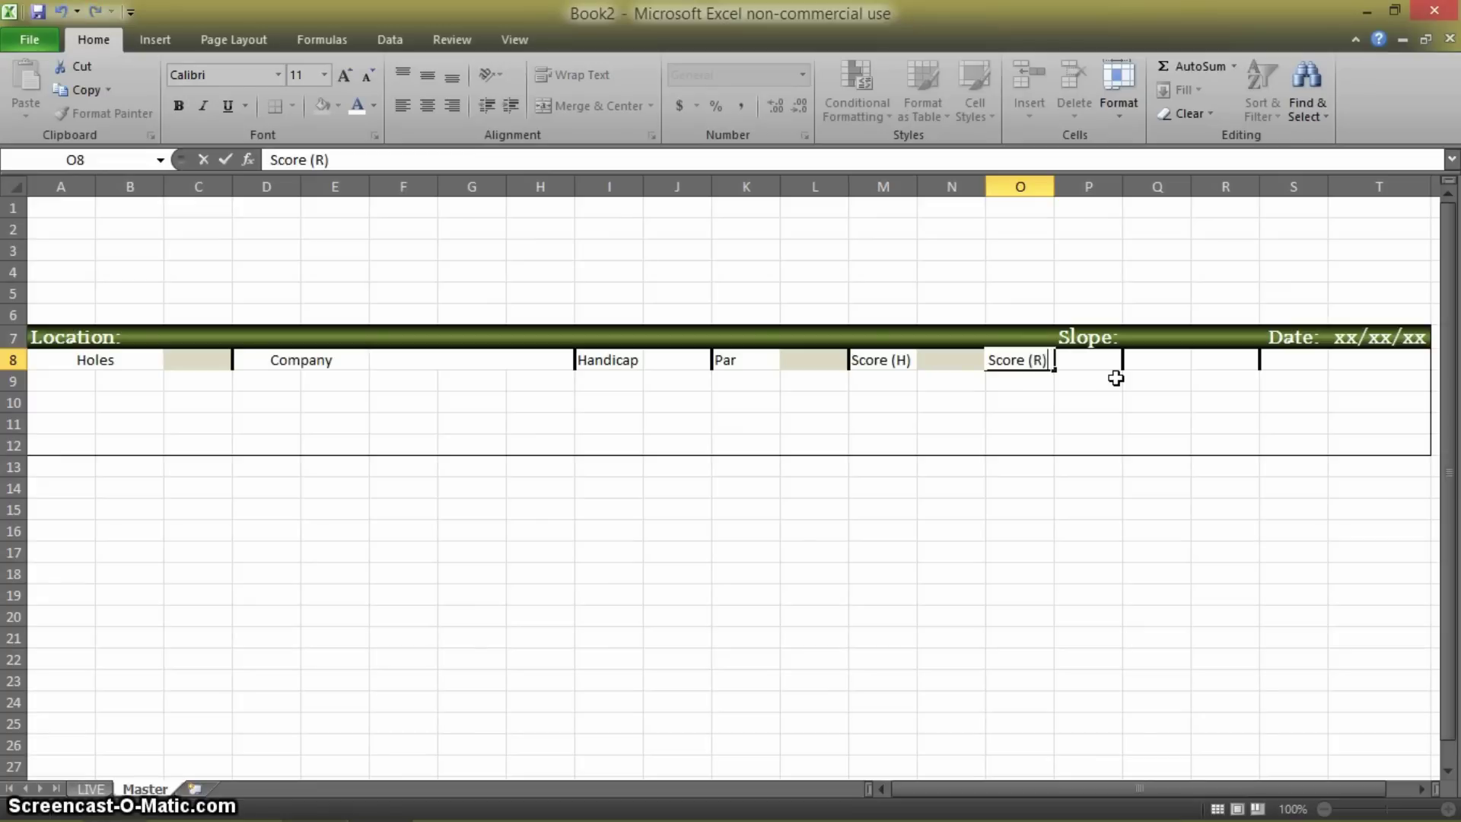
key("Tab")
key("Left")
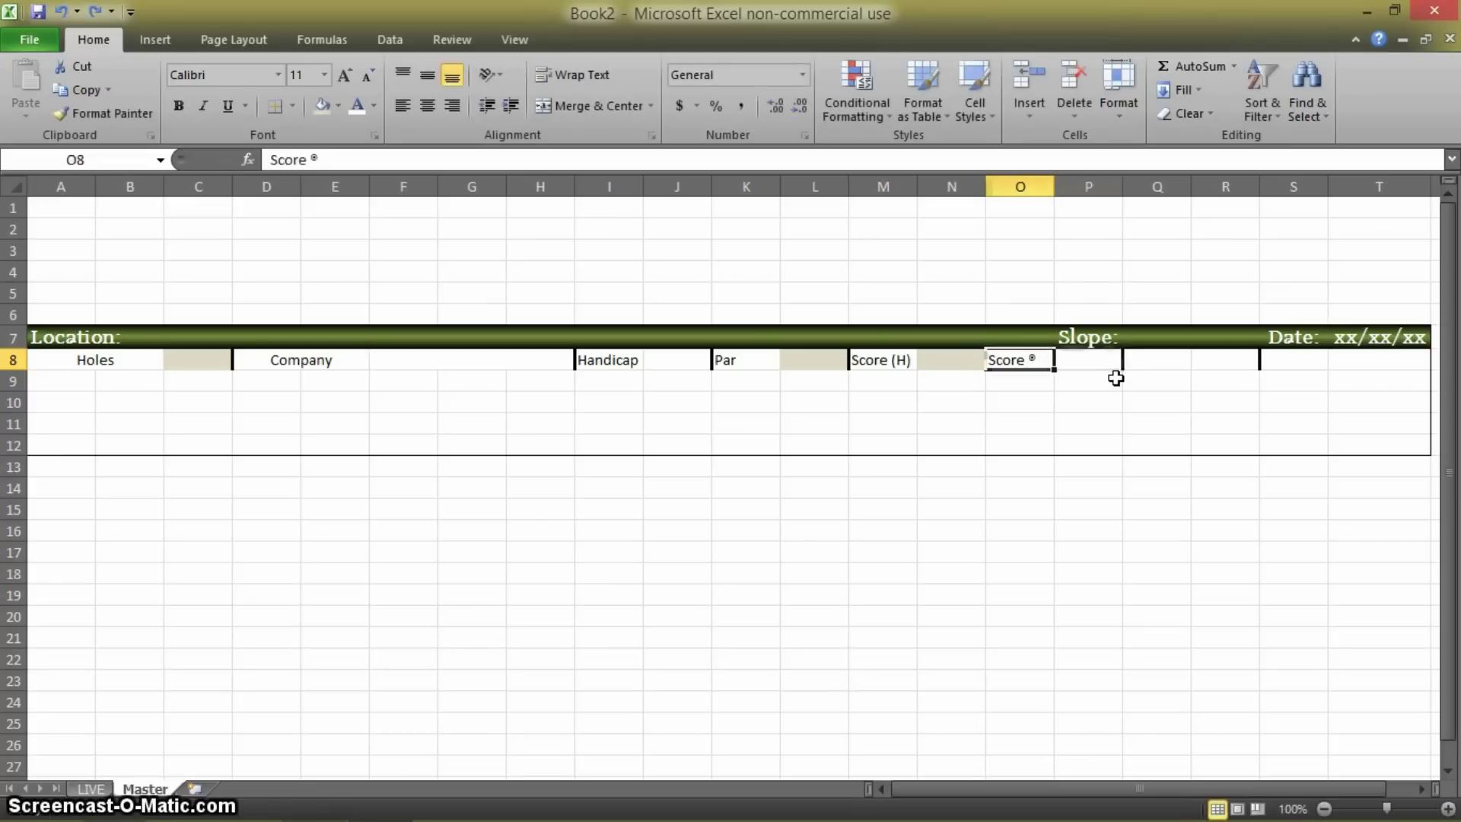
double_click(1045, 356)
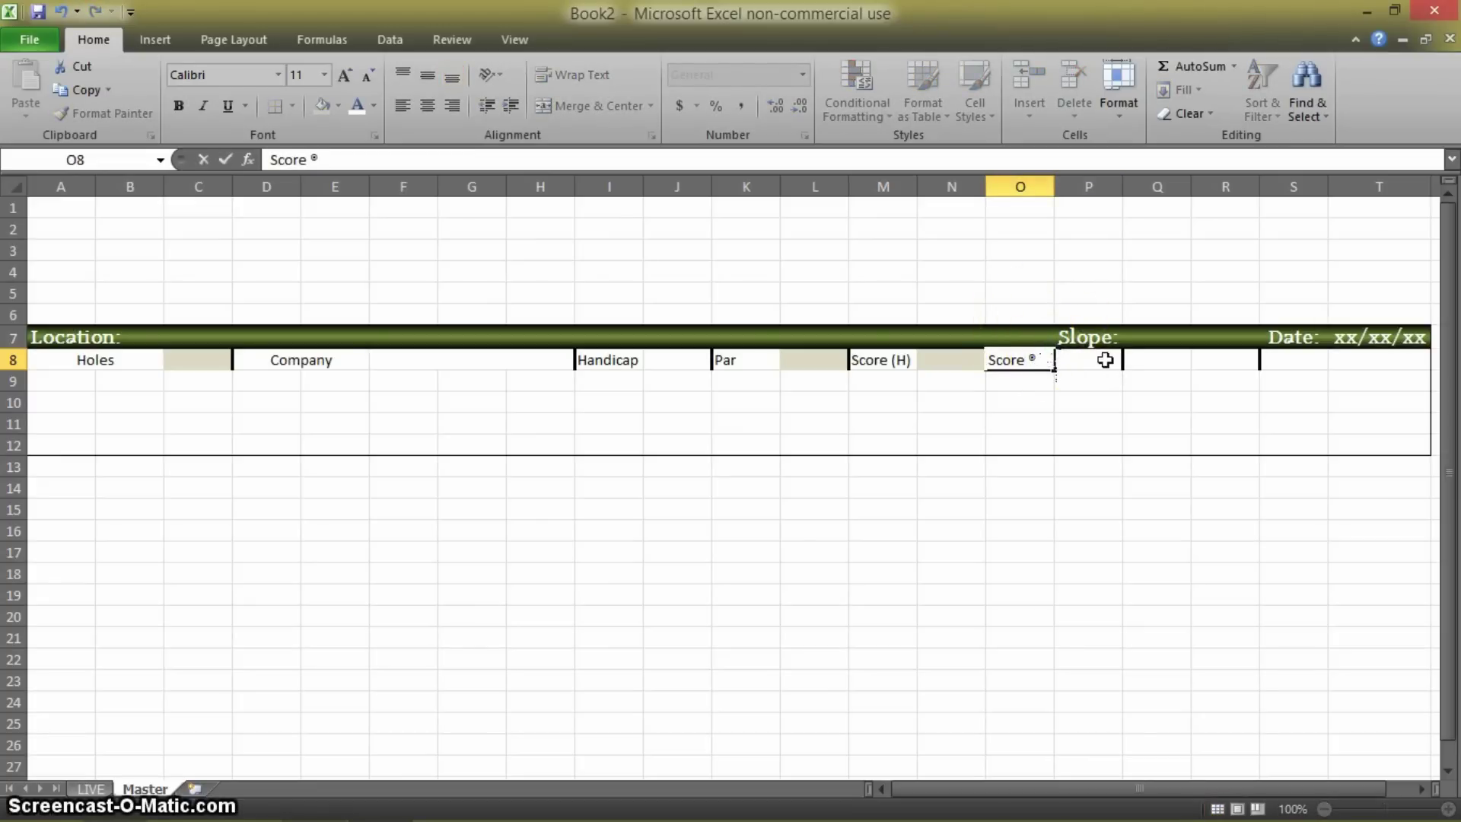
type("(R)")
left_click(1104, 360)
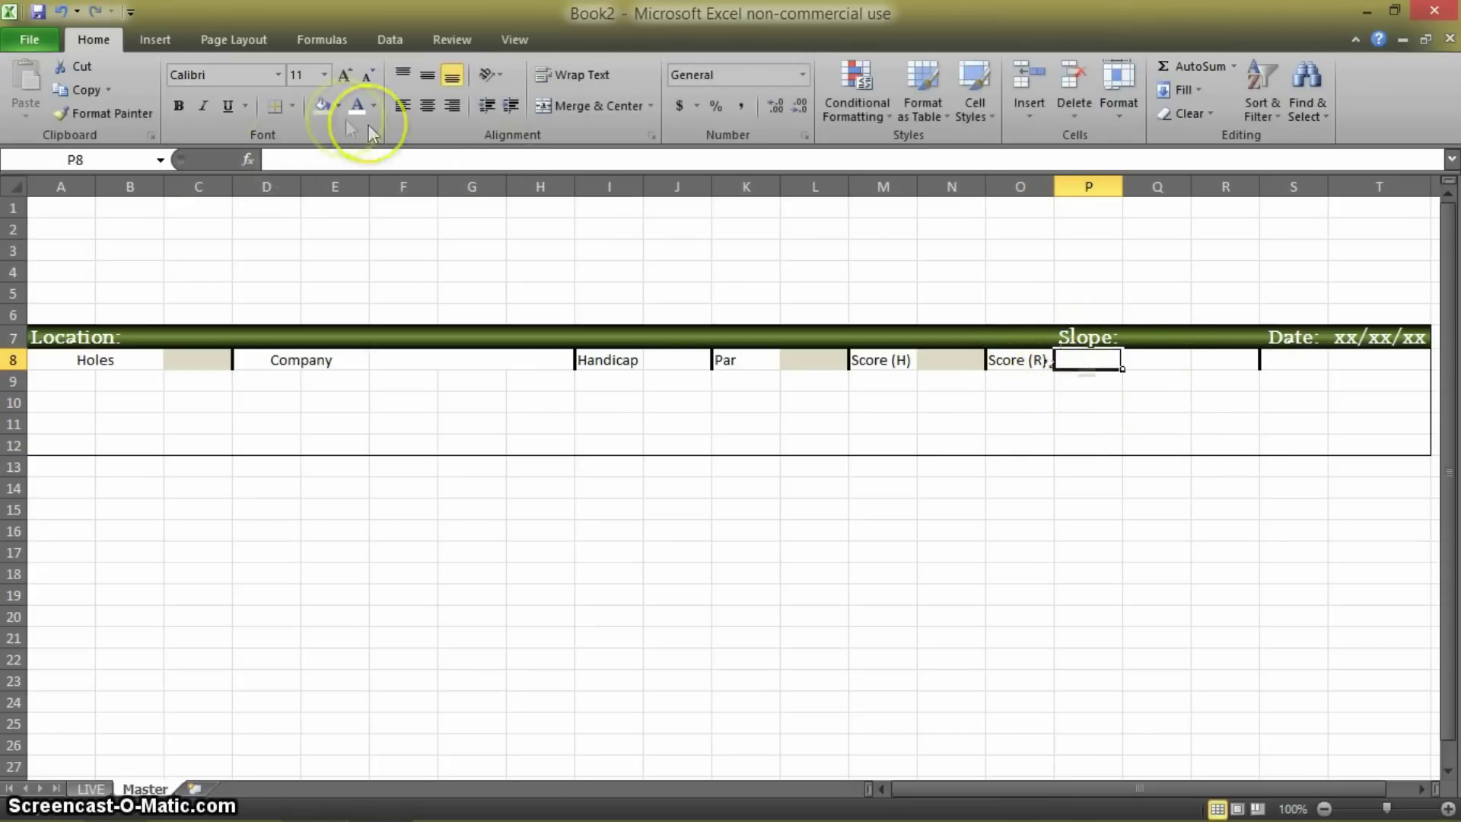
left_click(324, 106)
- Enter the label "Avg. Par" in Q8 and fill R8 with the same tan
left_click(1174, 360)
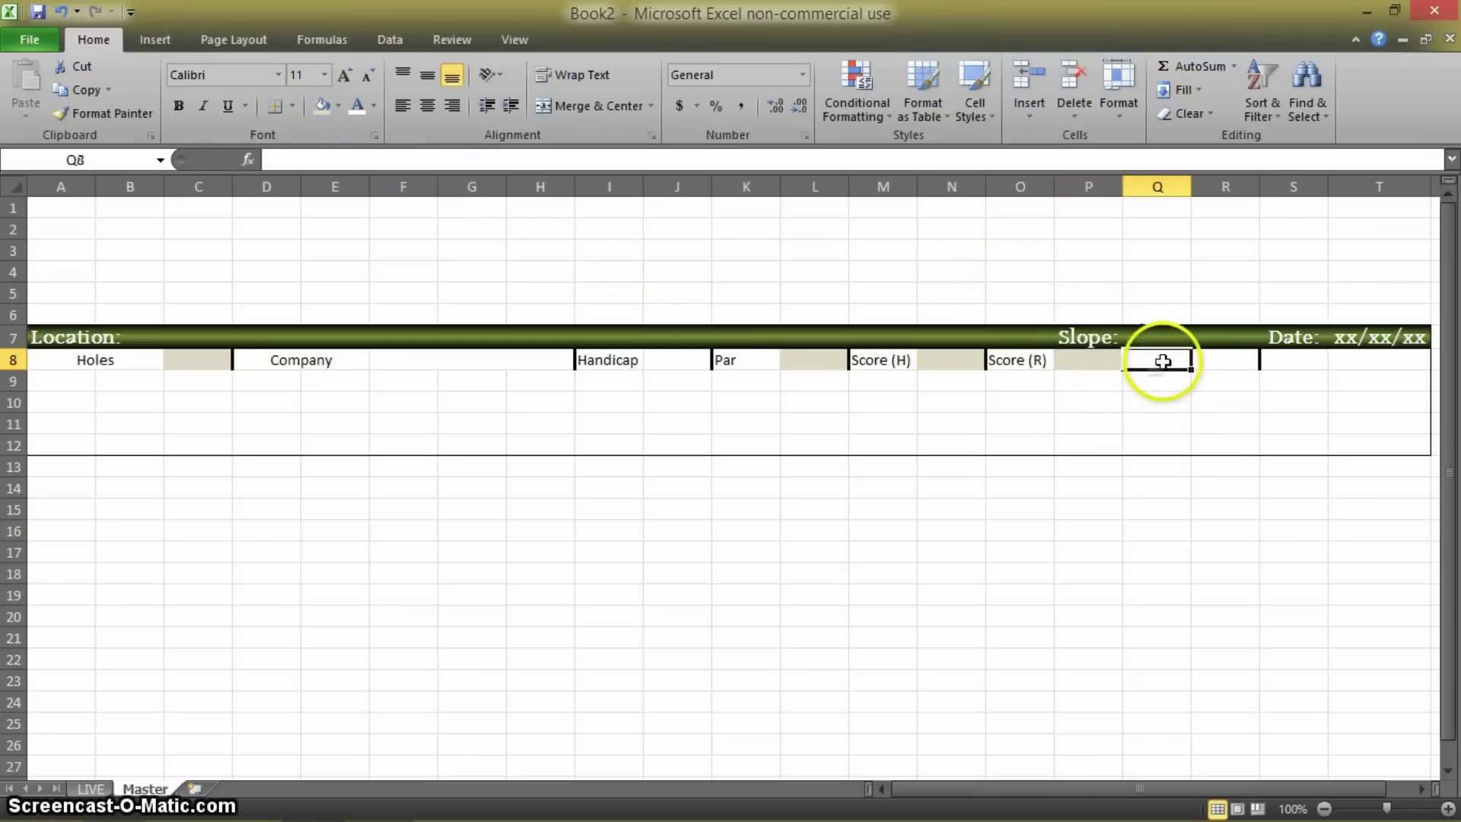
type("Av")
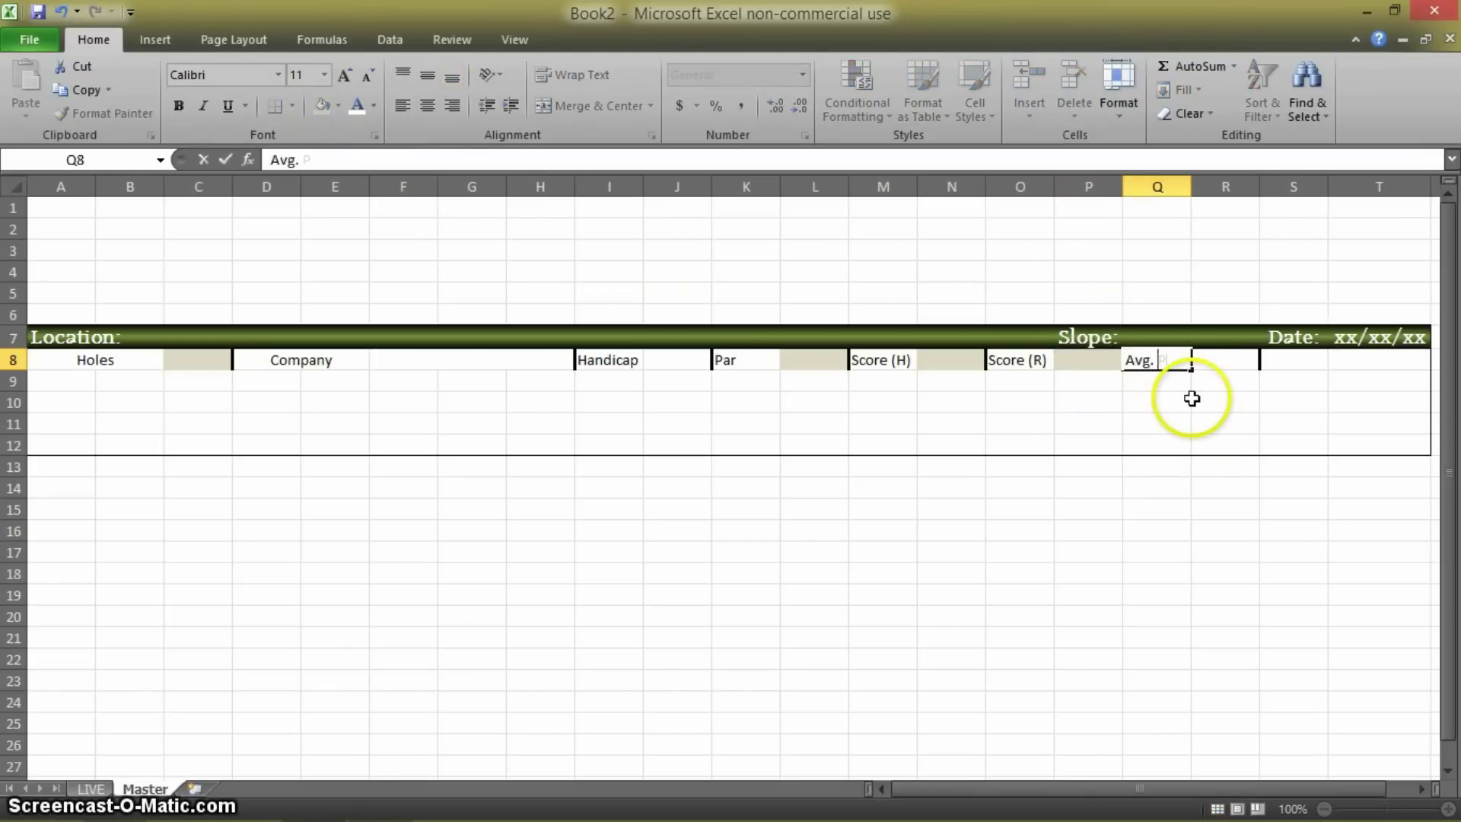
type("g. Par")
key("Tab")
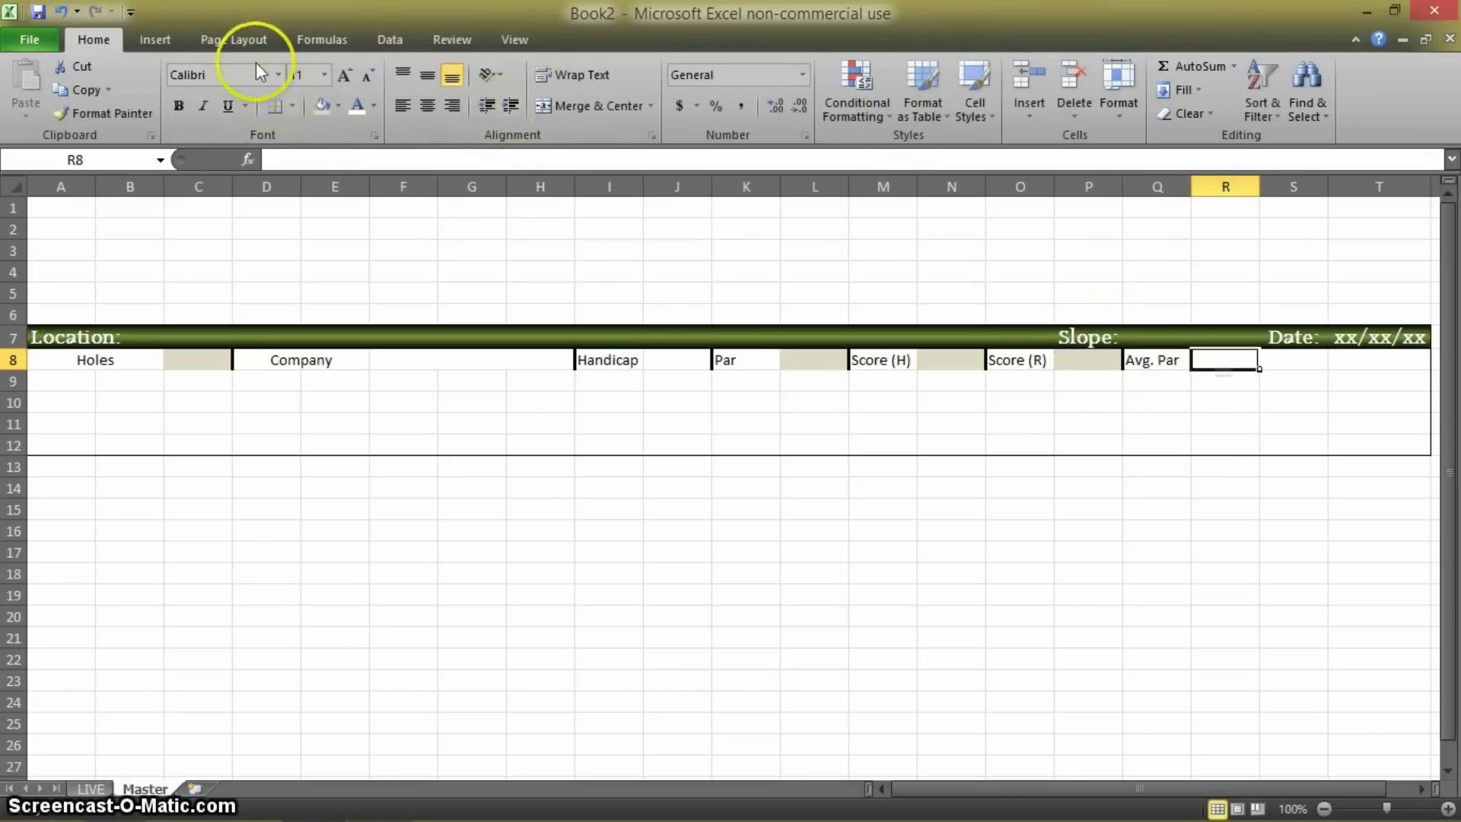
left_click(322, 106)
- Enter the label "Avg. Putts" in S8 and fill T8 with the same tan
left_click(1296, 359)
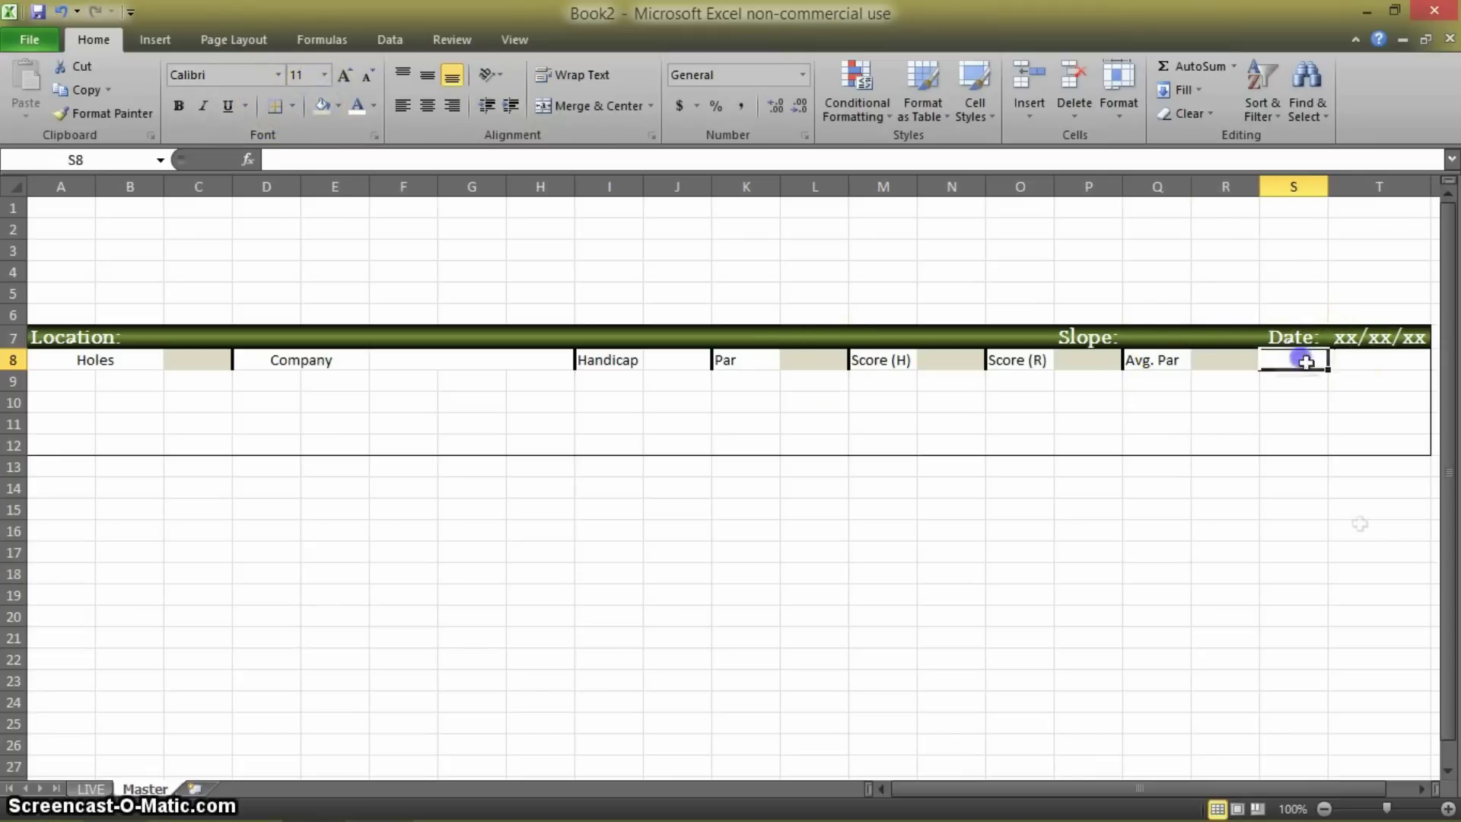
type("Abg")
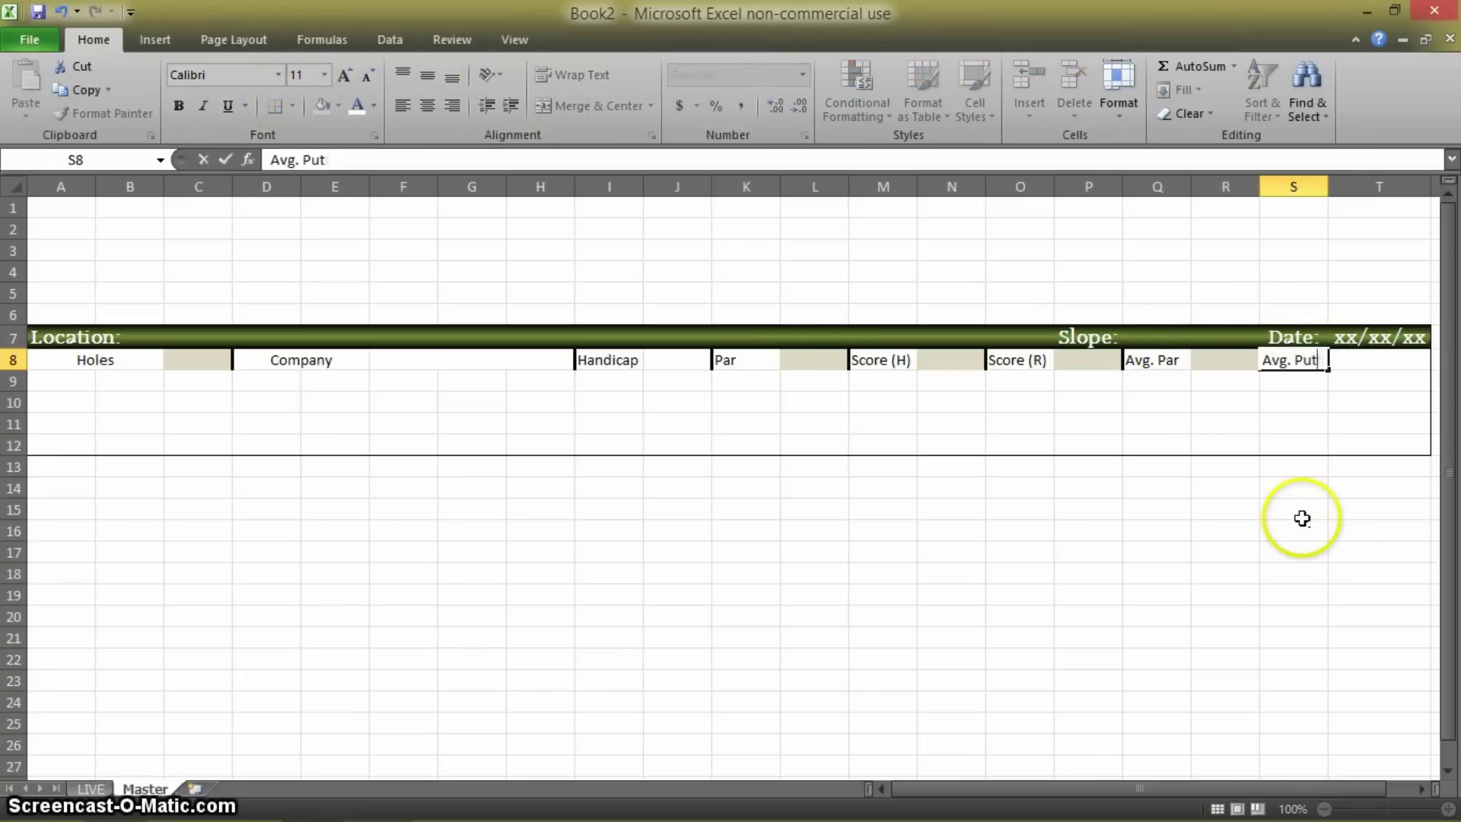
type(". Putts")
key("Tab")
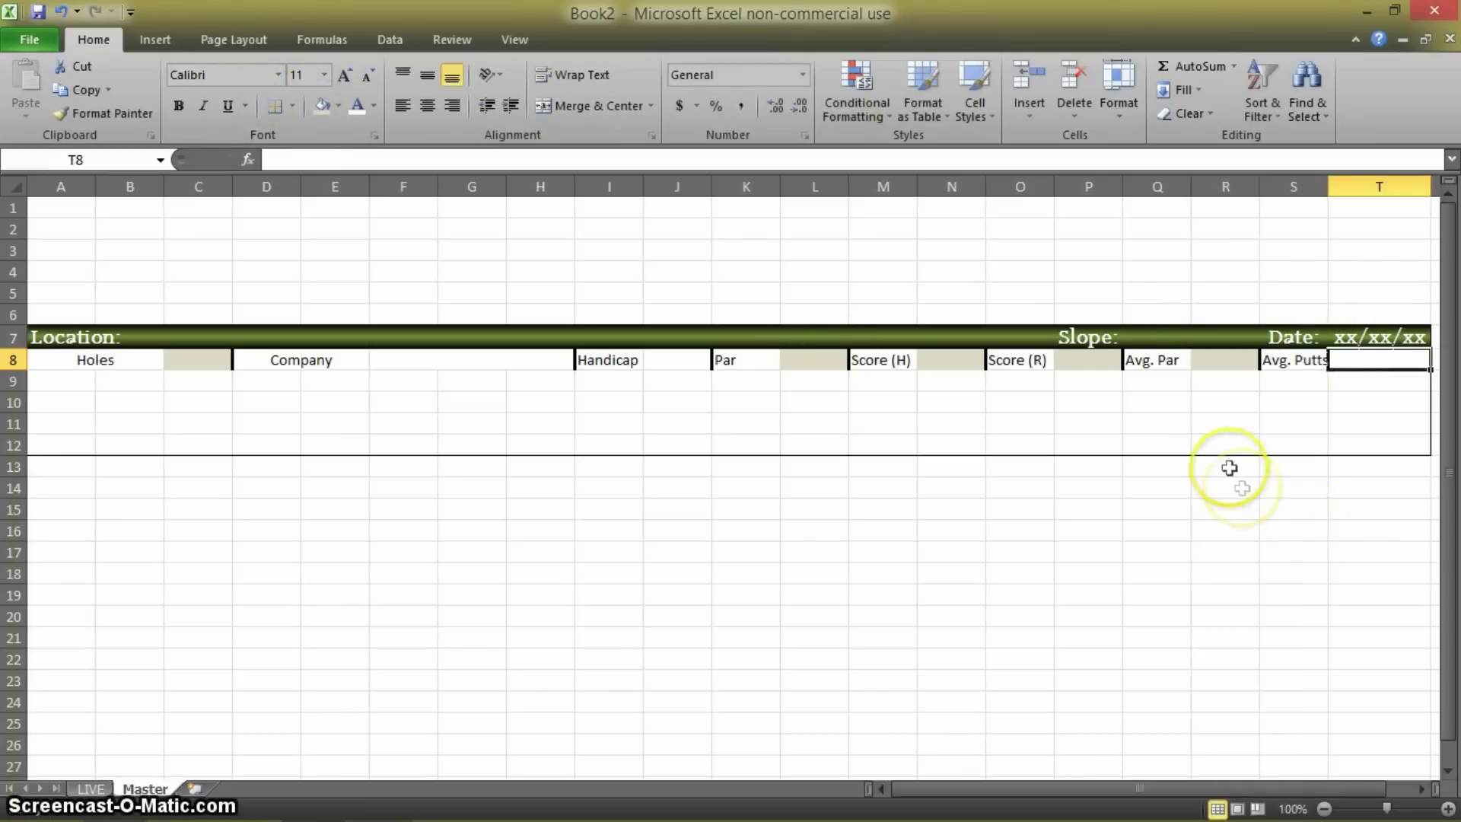
left_click(322, 105)
- Autofit the width of column S to the "Avg. Putts" label
left_click(1225, 423)
left_click(1293, 360)
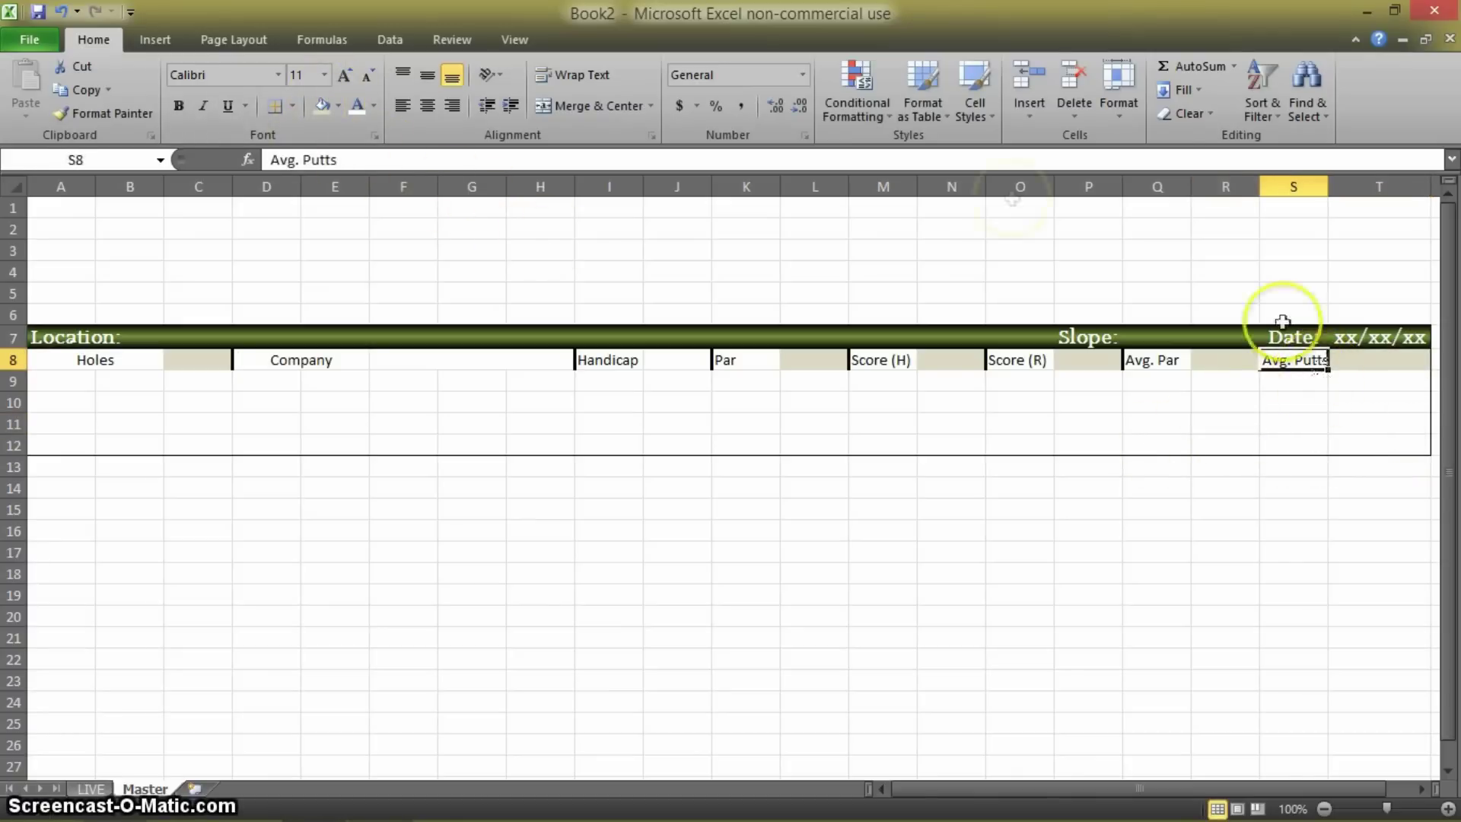
double_click(1327, 187)
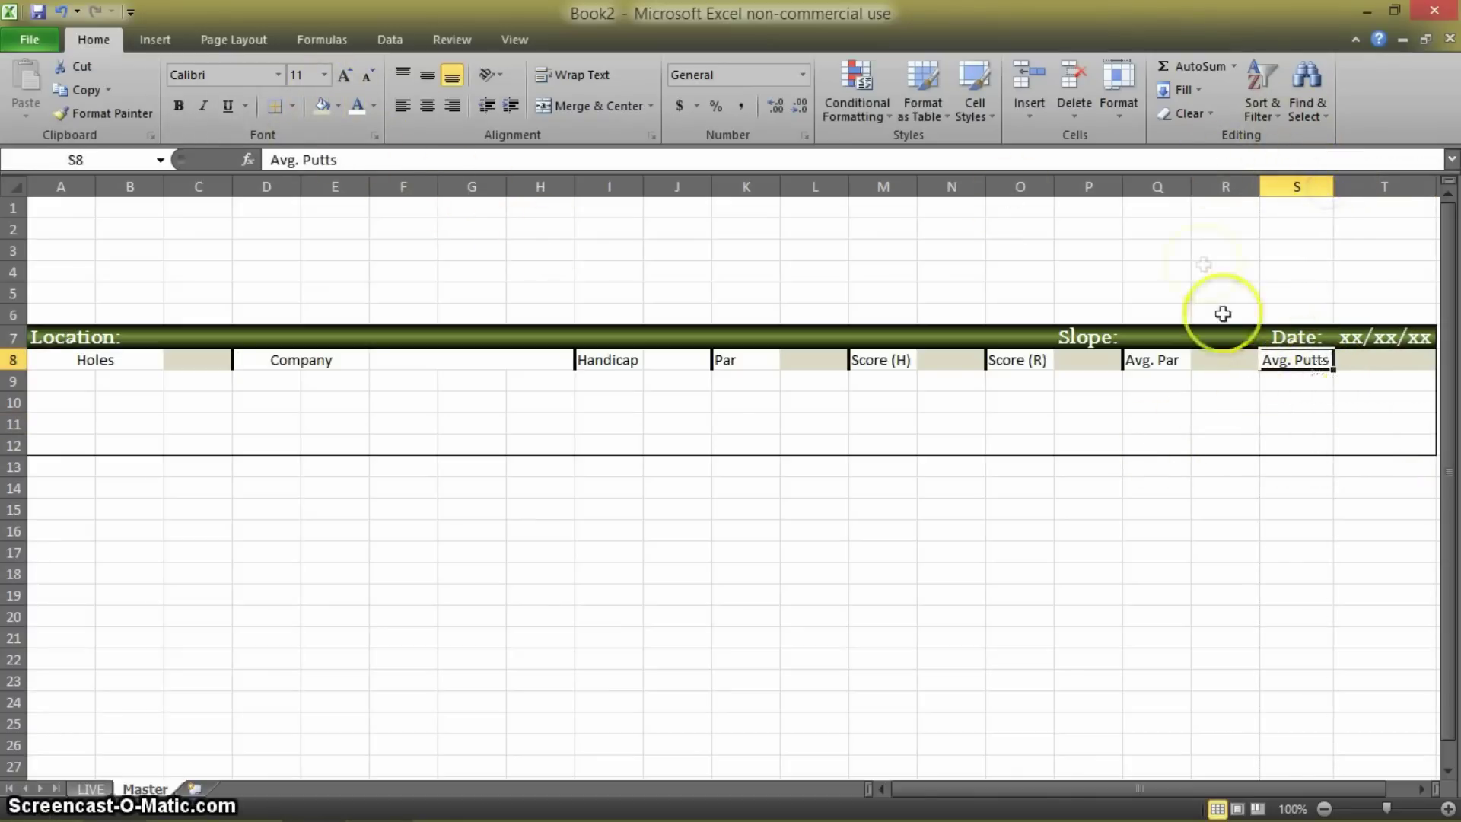
- Centre the header labels across row 8, from Holes to Avg. Putts
left_click(1263, 403)
left_click_drag(1375, 359, 199, 362)
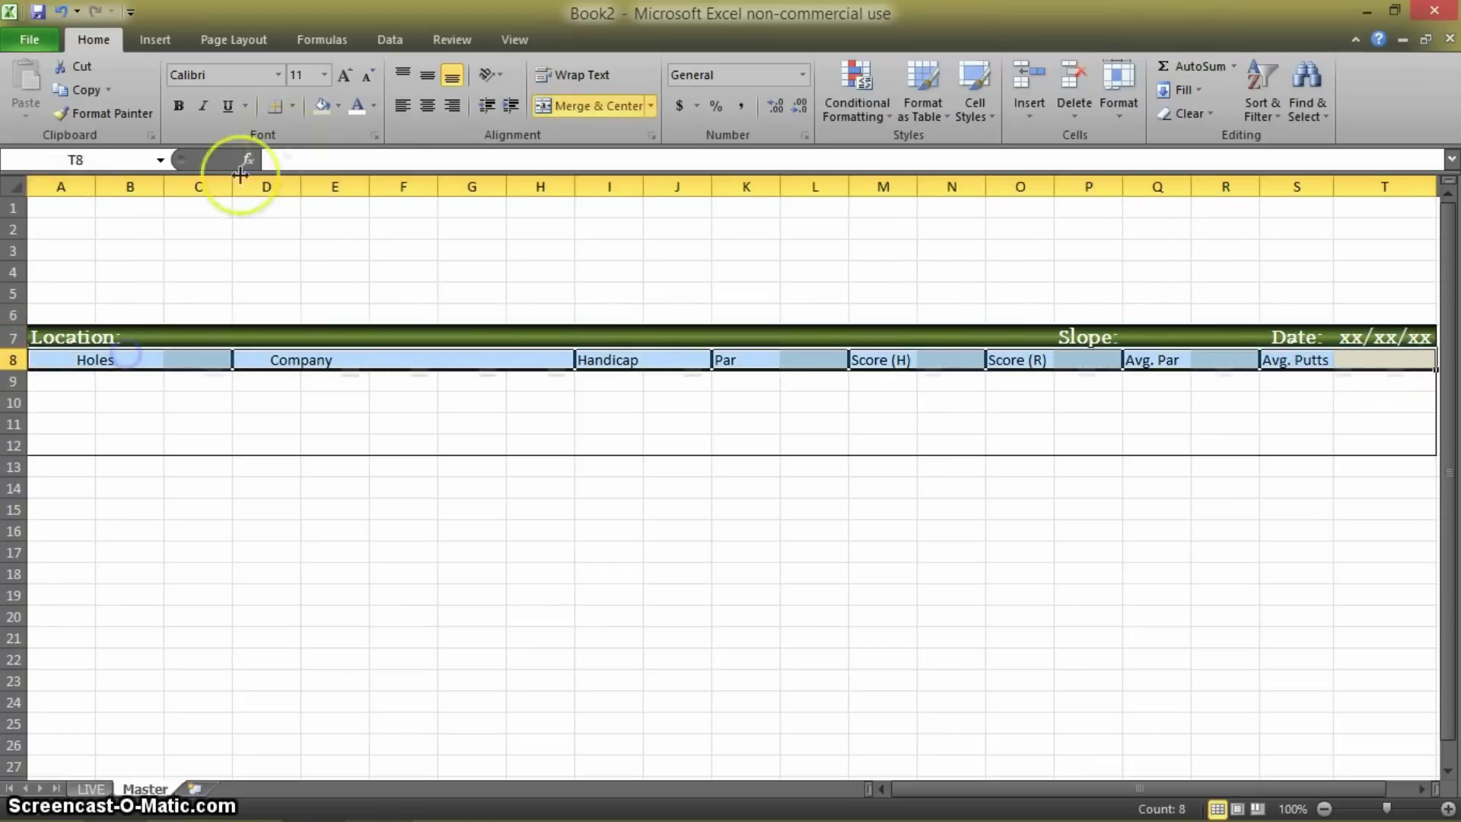
left_click(429, 108)
left_click(798, 439)
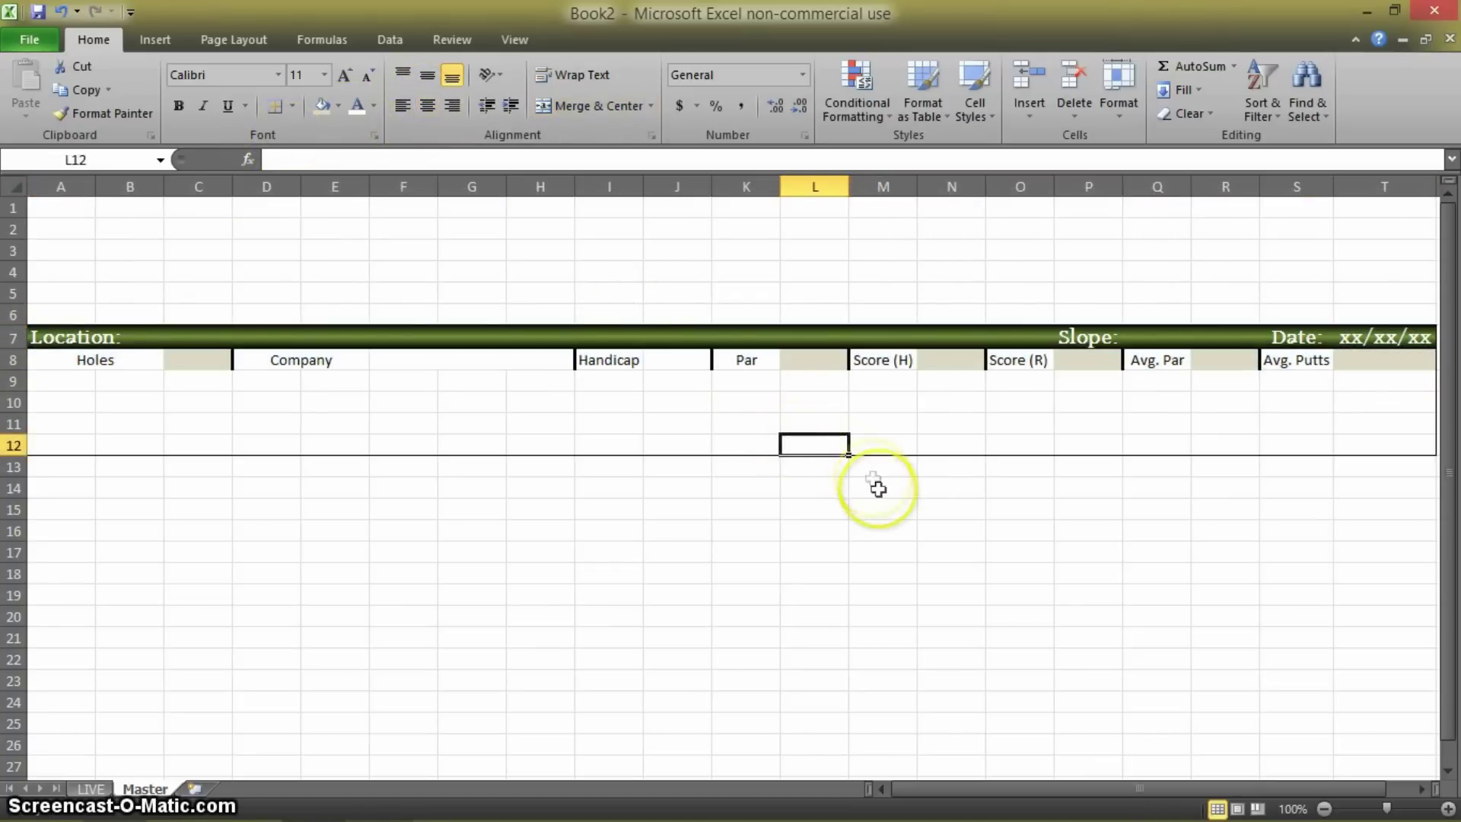
- Make the header labels in A8:T8 bold and add a horizontal border along the row
left_click_drag(114, 358, 1263, 363)
left_click(180, 107)
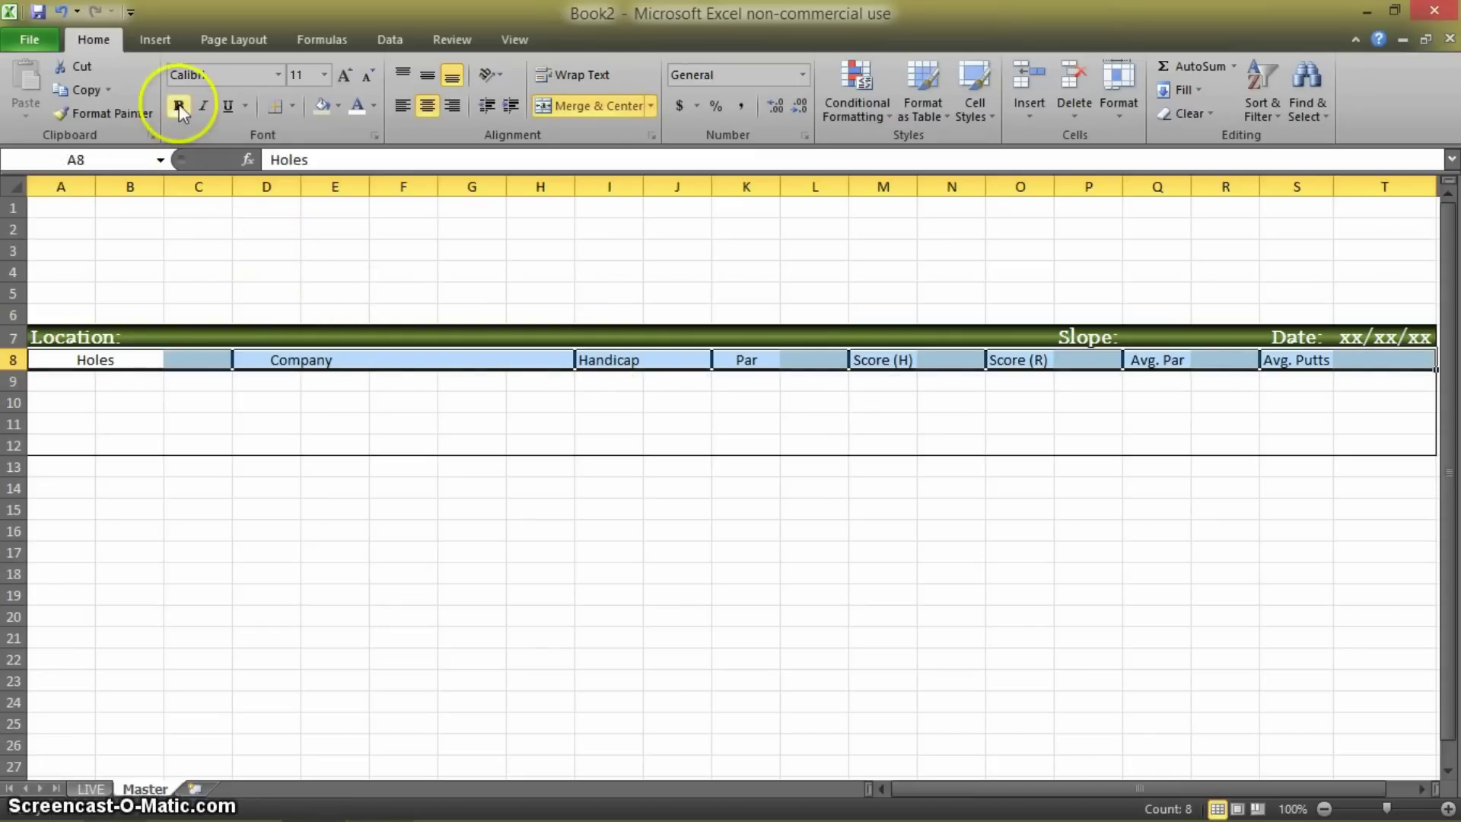
left_click(291, 104)
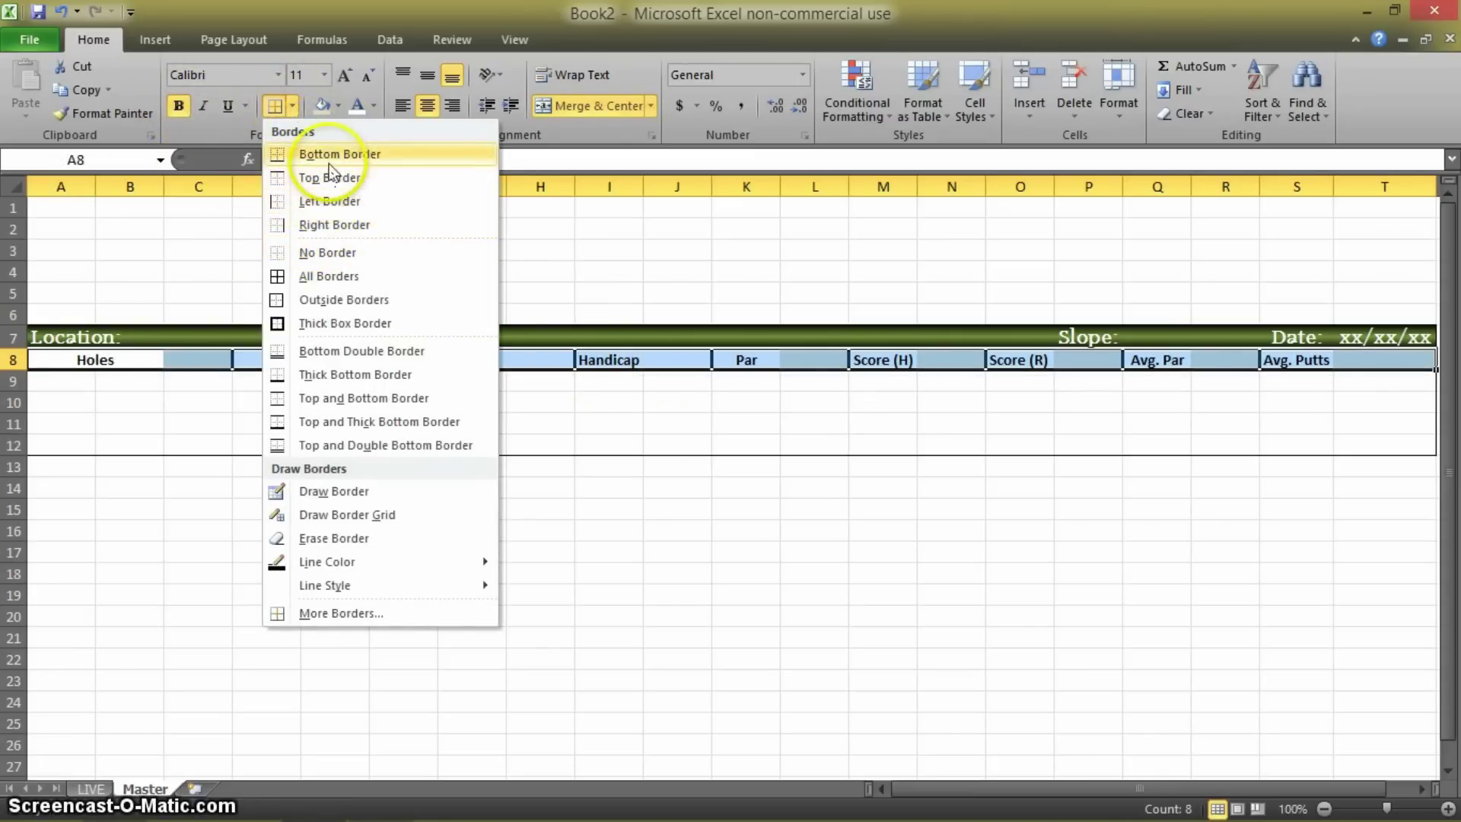
left_click(330, 175)
left_click(603, 422)
- Enter the row labels Hole, Par, Score (R) and Putts in cells A9 to A12
left_click(61, 381)
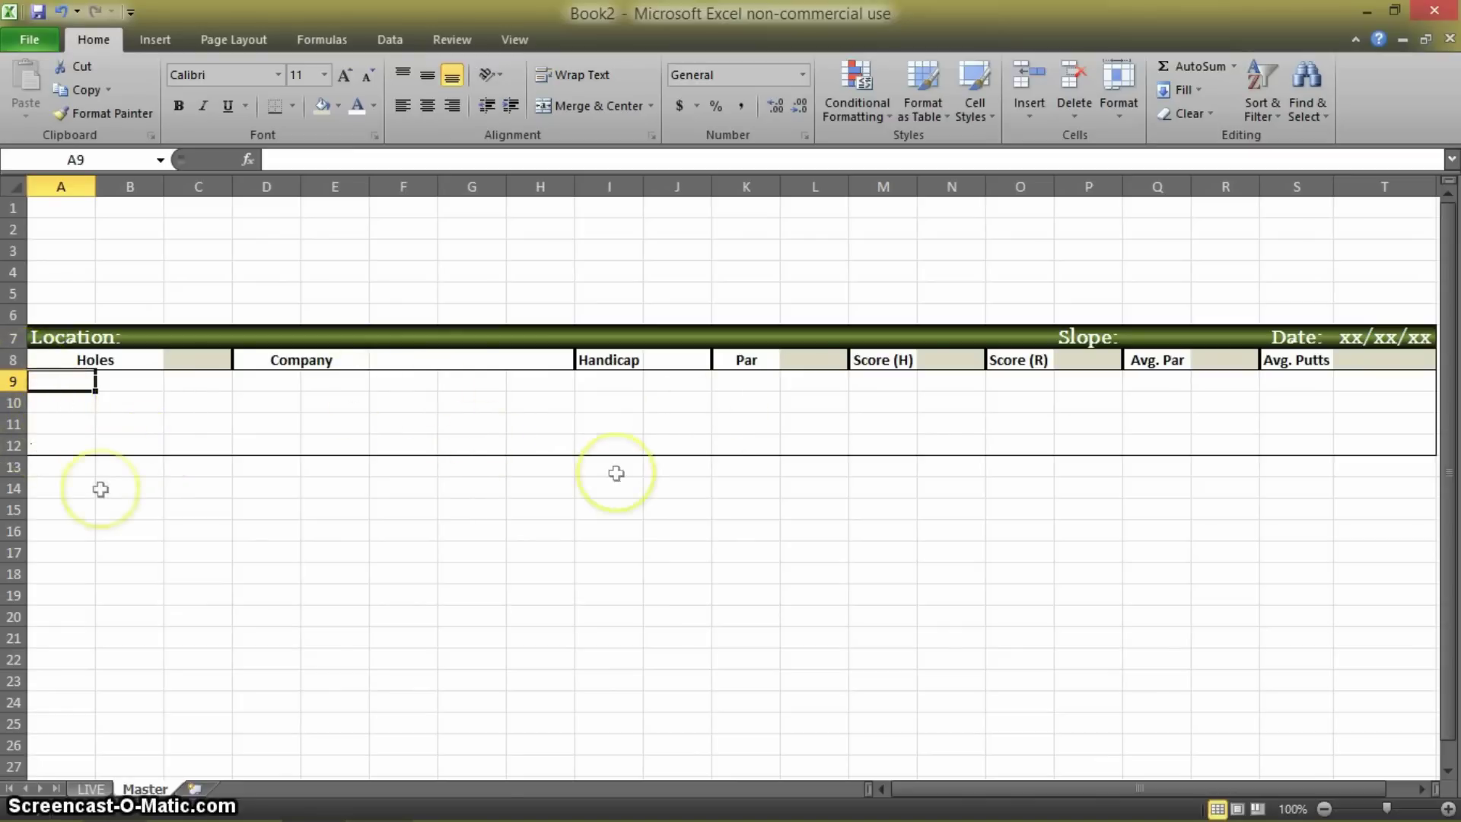
key("F2")
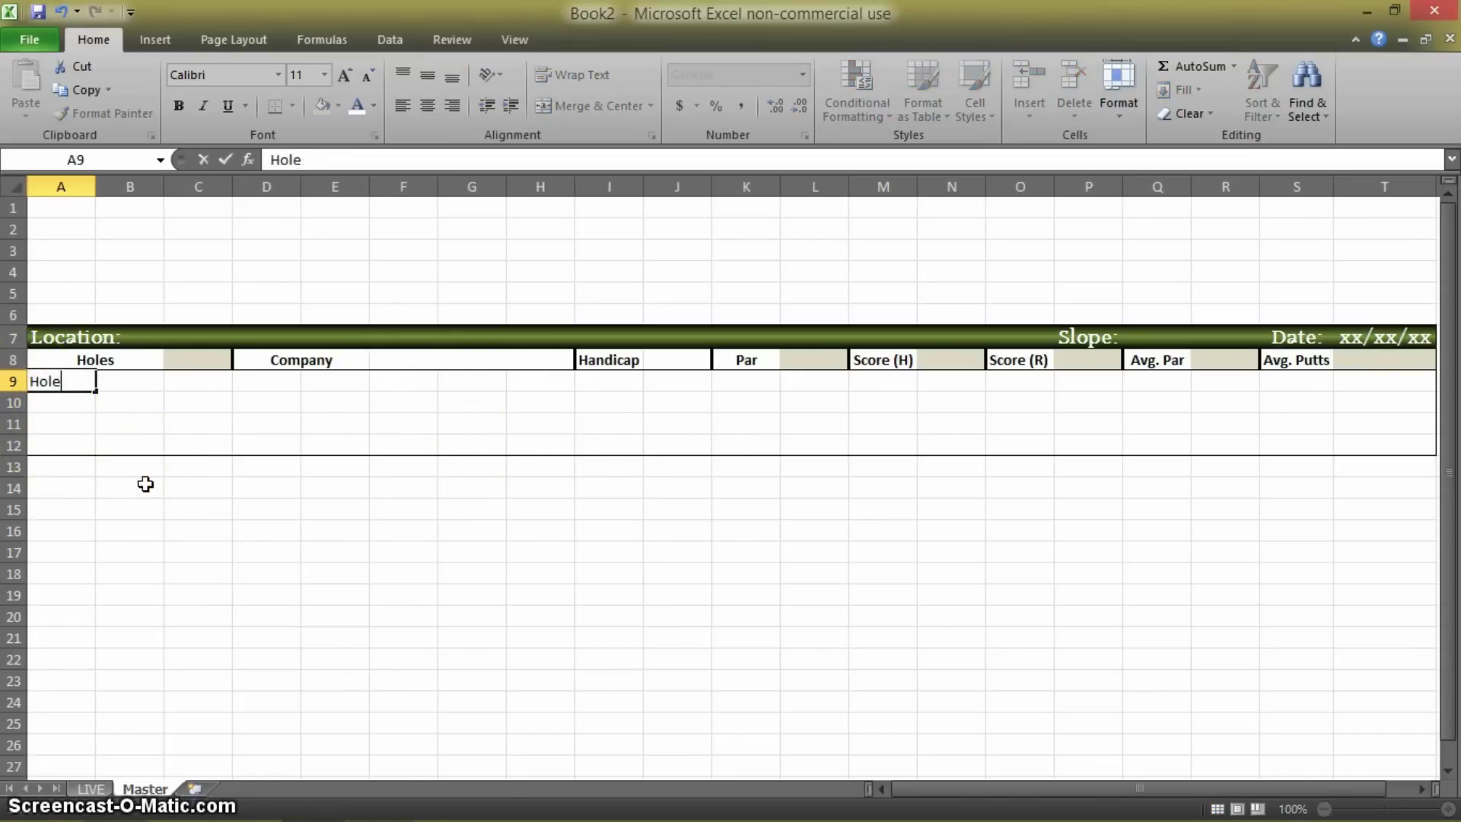
key("Return")
type("Par")
key("Return")
type("Score (R")
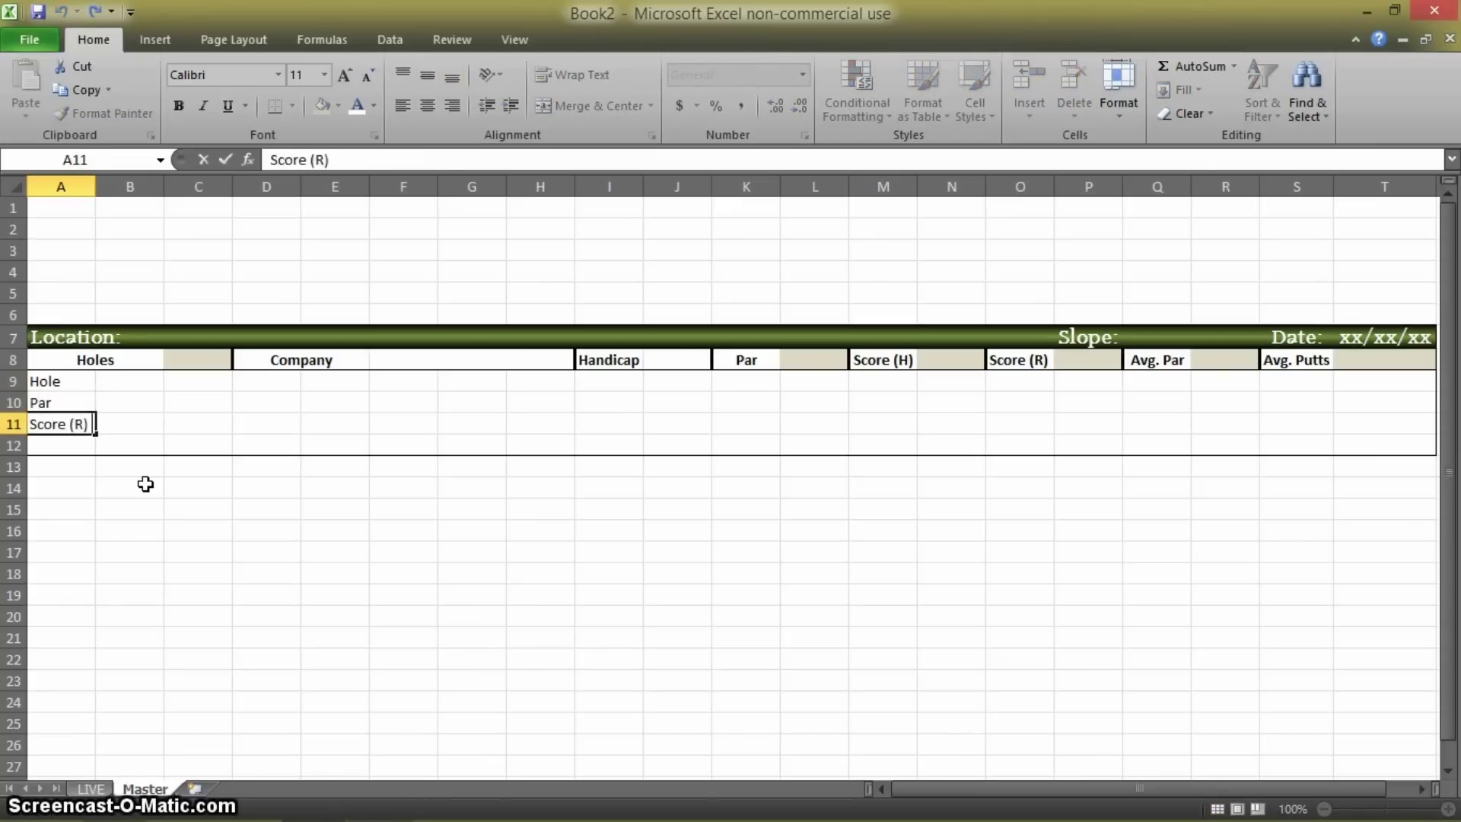
key("Return")
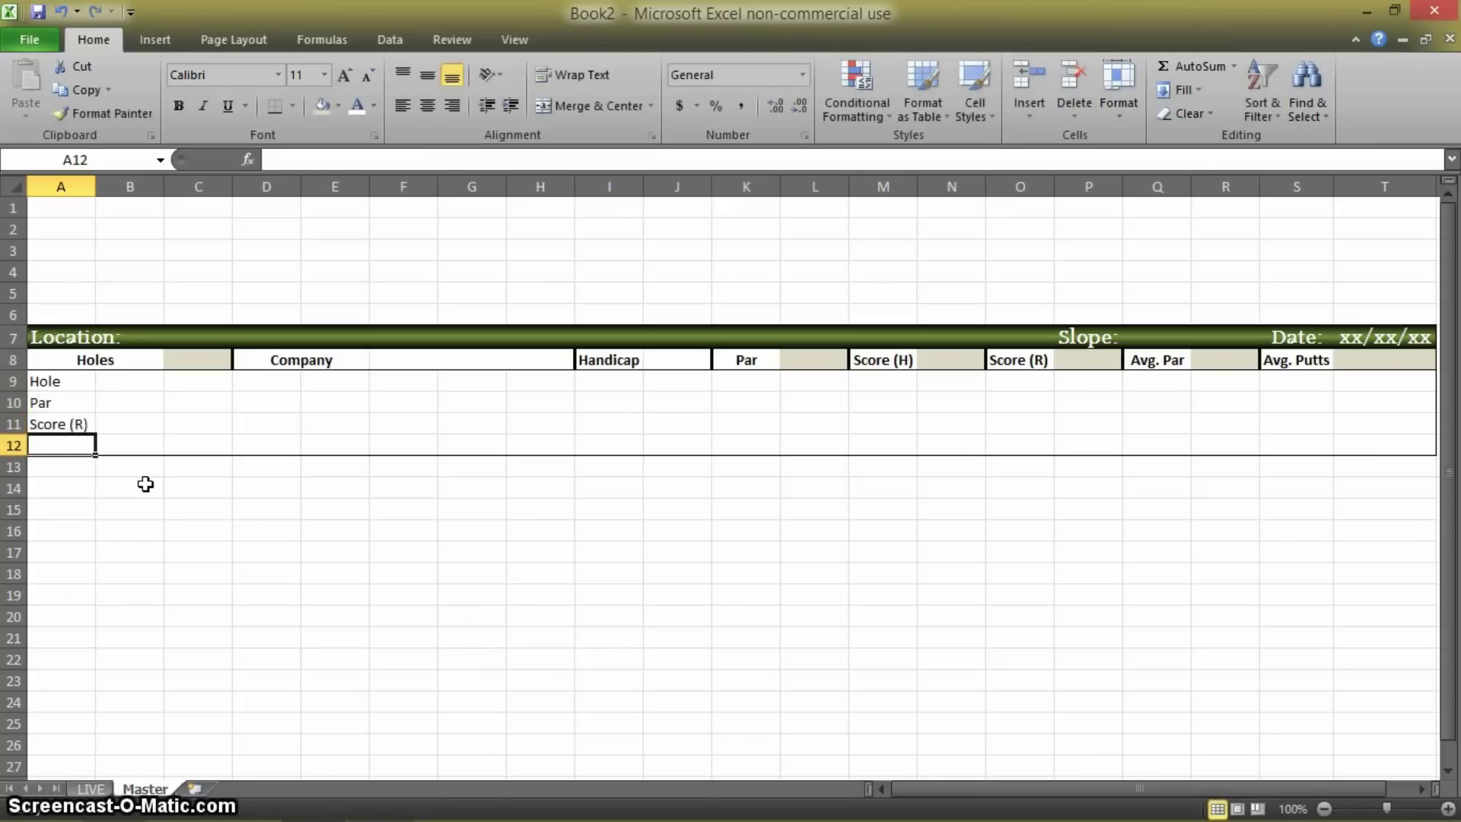
type("Putt")
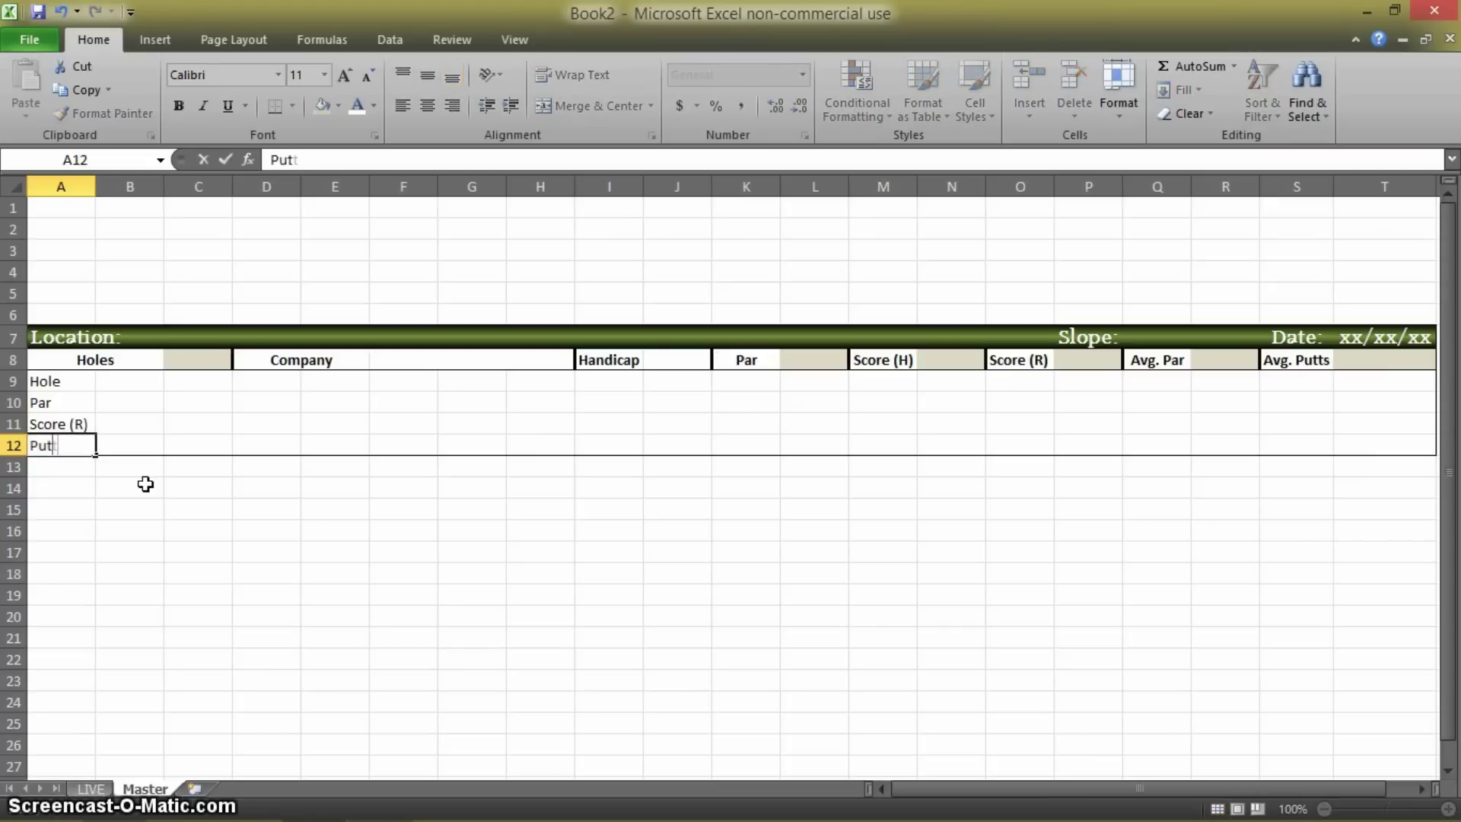
key("Return")
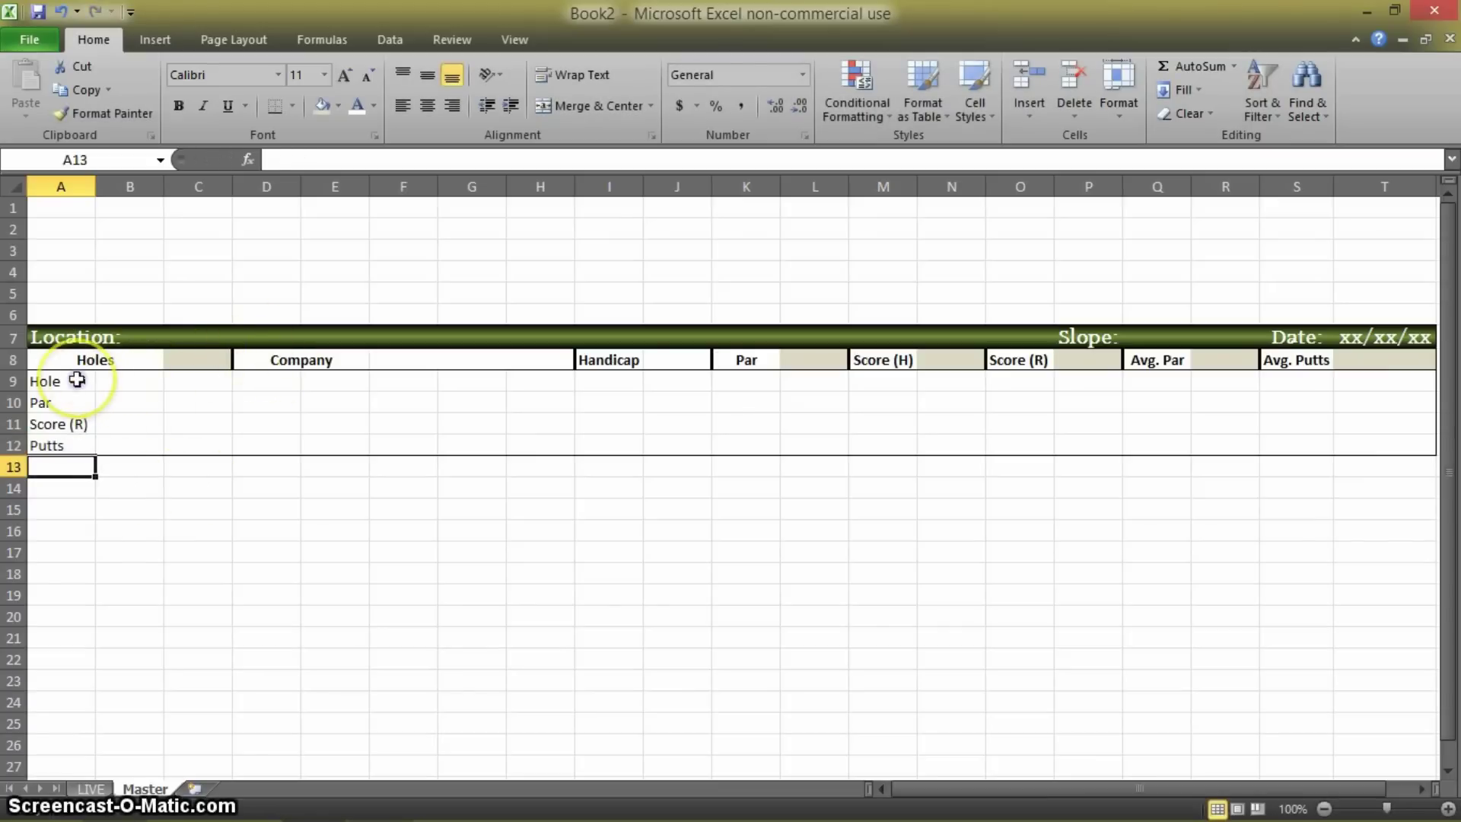
- Format the labels in A9:A12 as right-aligned and bold, with a right border along the column
left_click_drag(76, 378, 71, 449)
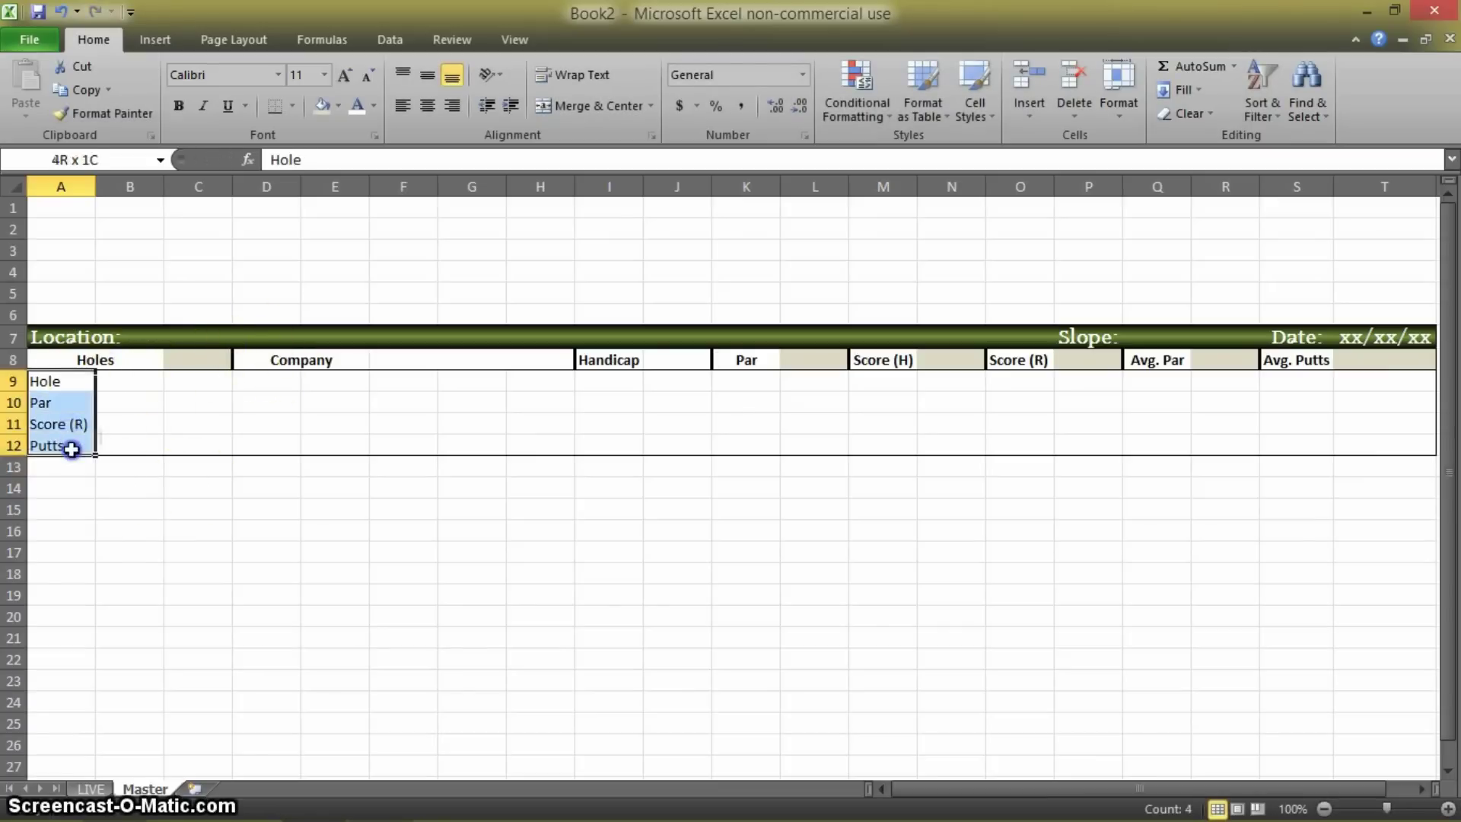
left_click(429, 106)
left_click(454, 107)
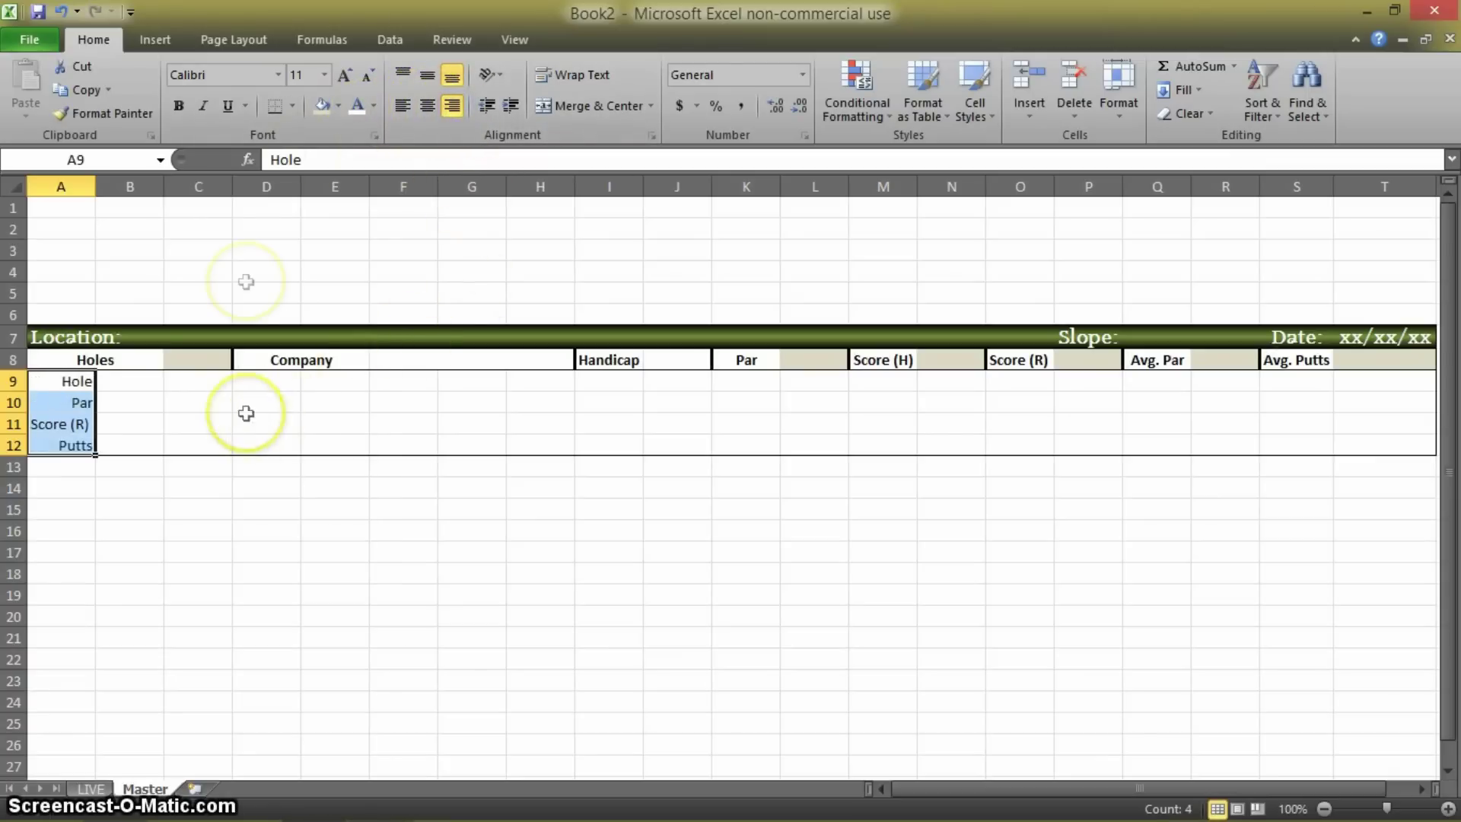
left_click(293, 105)
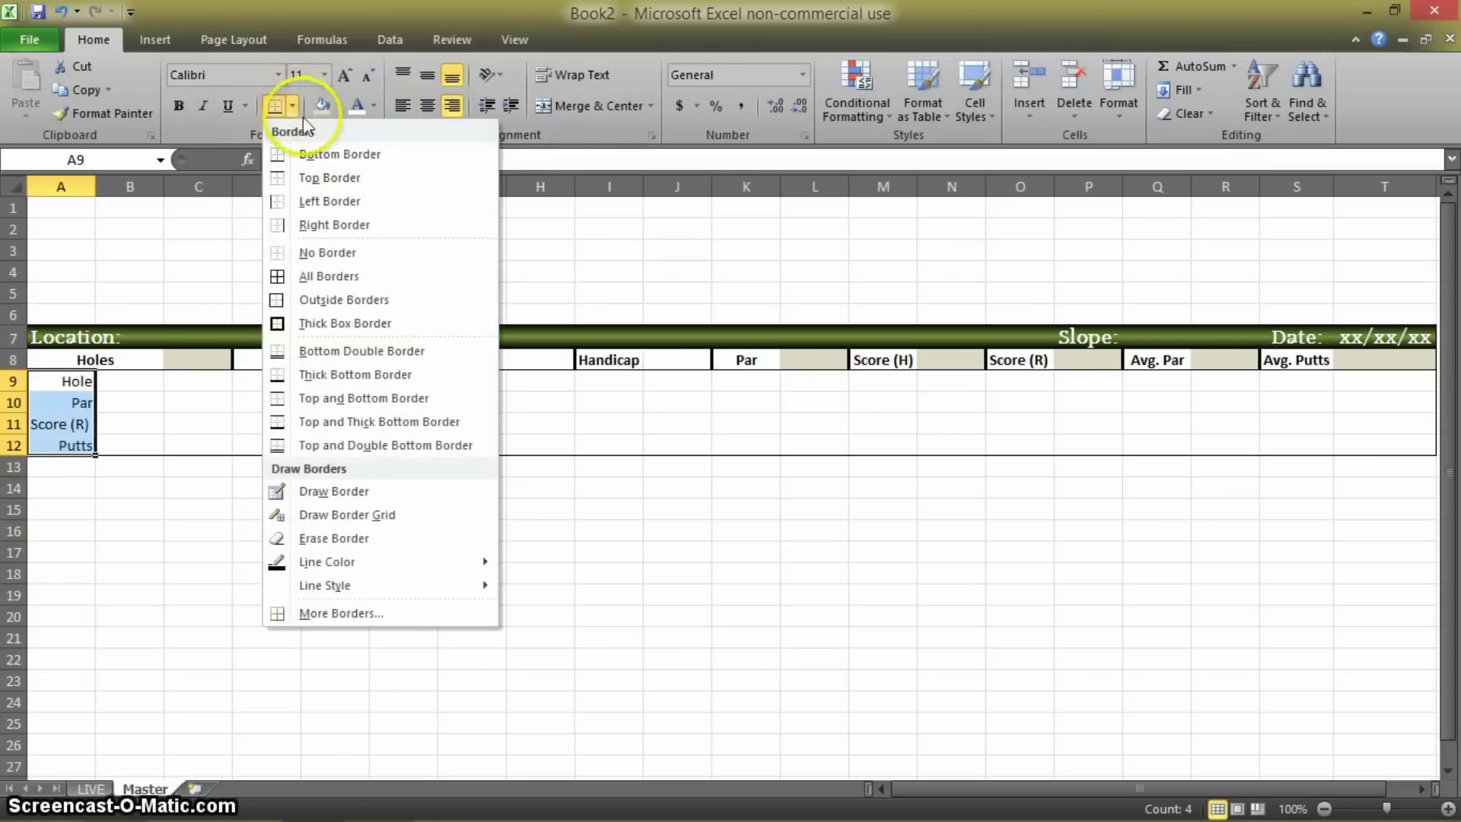
left_click(327, 225)
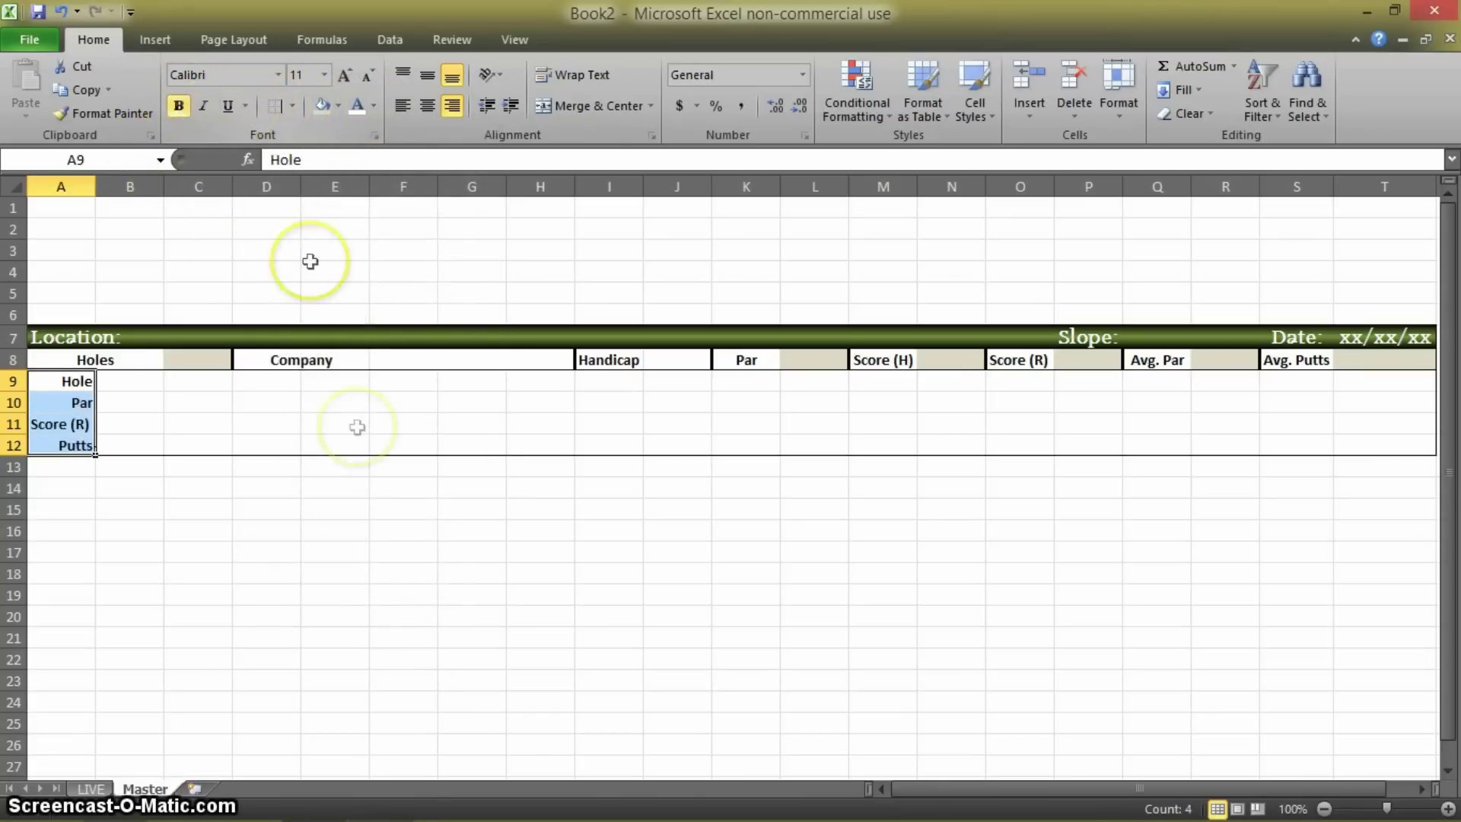
left_click(344, 467)
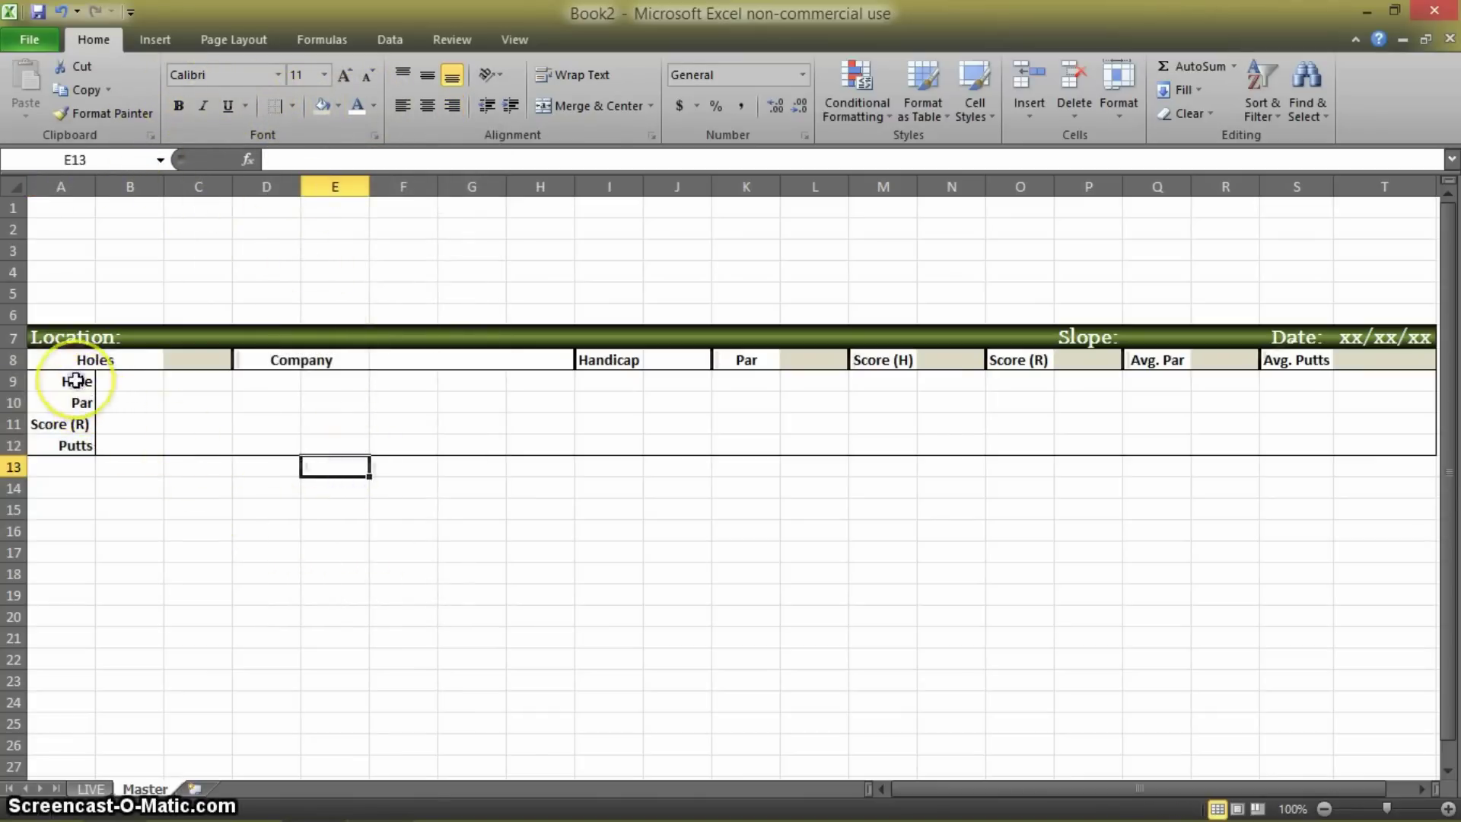
- Fill the label cells A9:A12 with the same tan used in the header row
left_click_drag(72, 376, 81, 445)
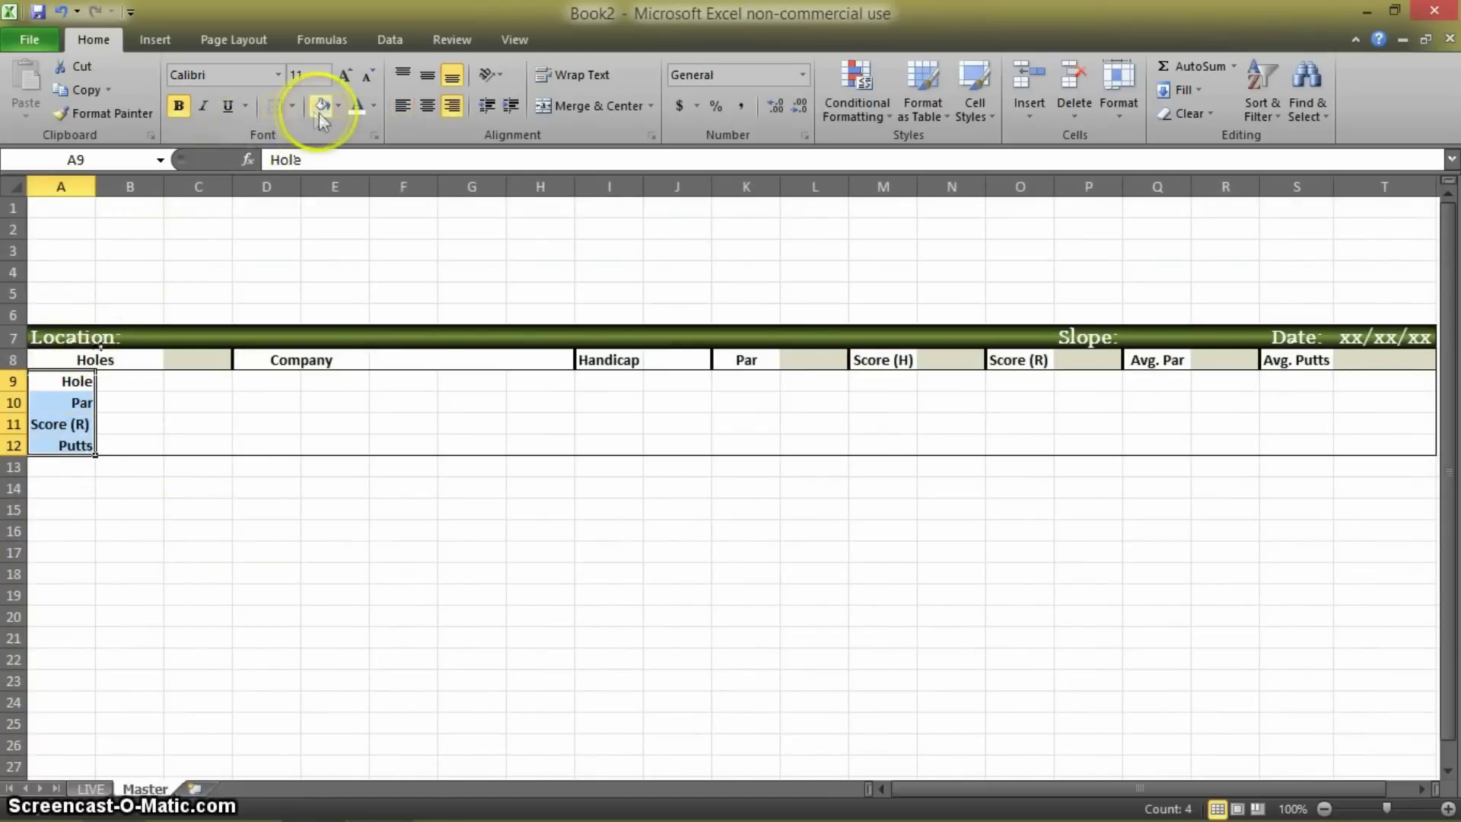
left_click(327, 114)
left_click(333, 465)
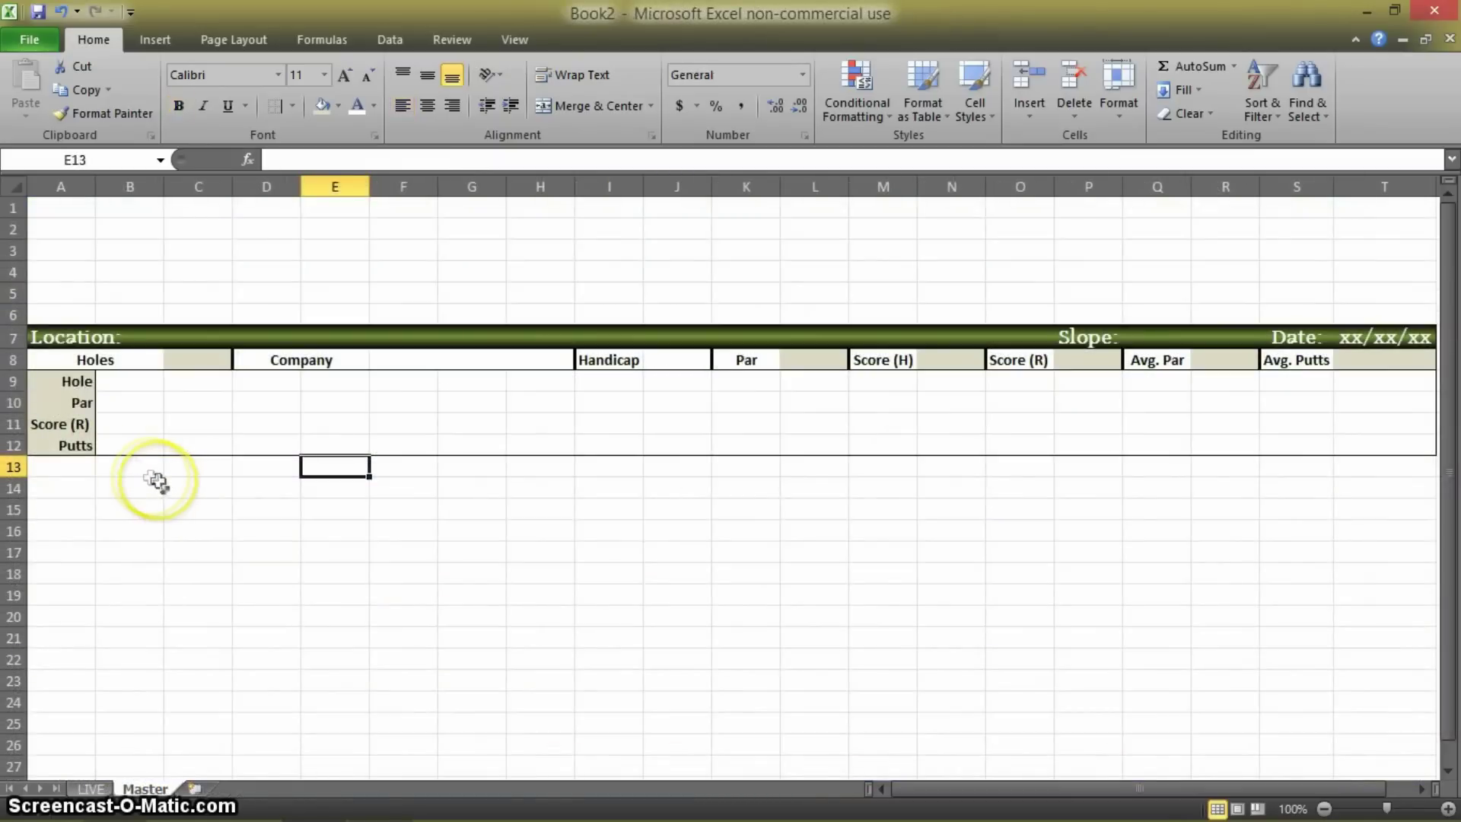
- Set the font colour of the Par label in A10 to dark red and the Putts label in A12 to blue
left_click(72, 403)
left_click(375, 105)
left_click(358, 287)
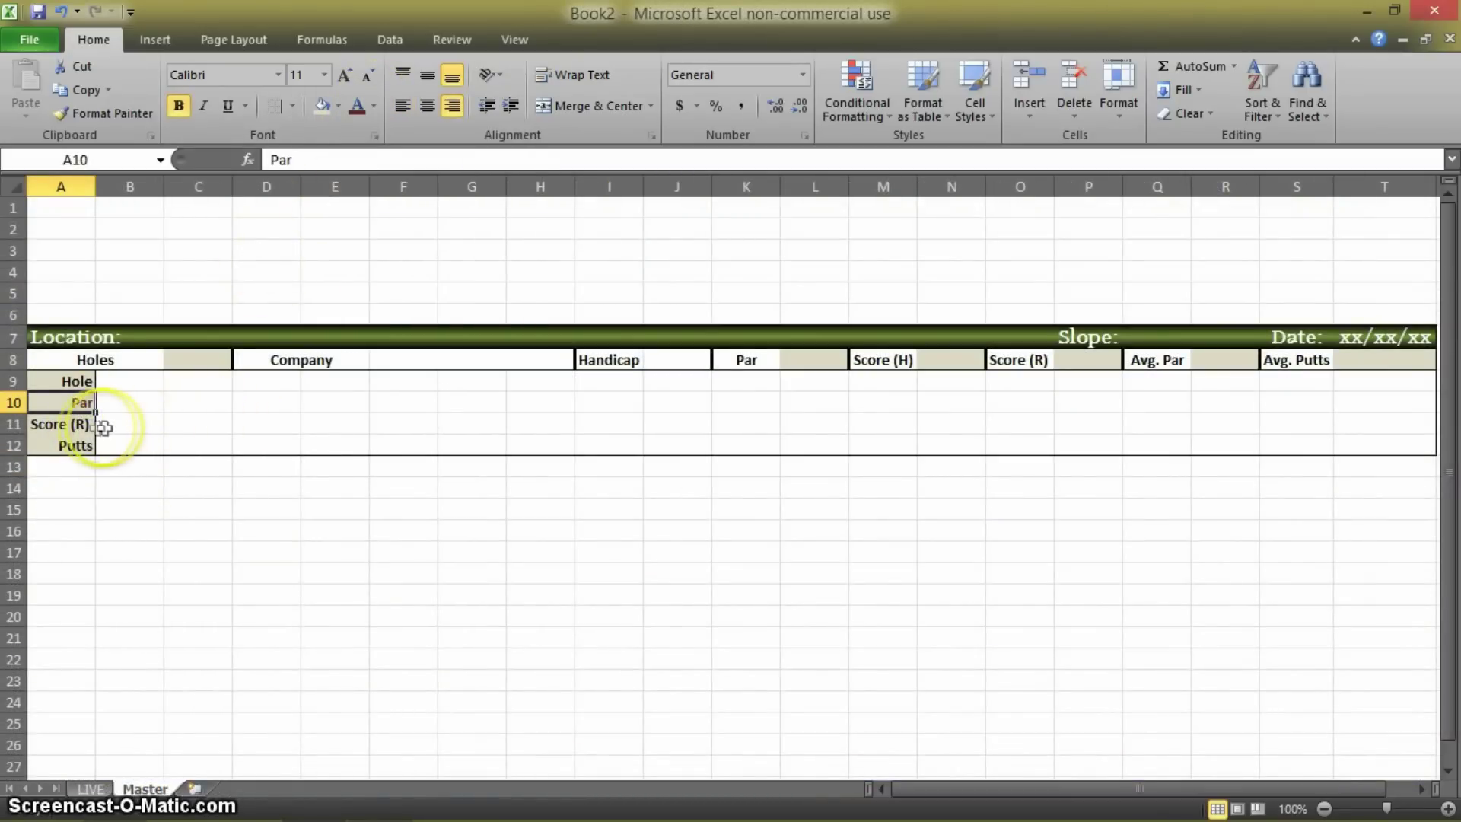
left_click(65, 424)
left_click(70, 445)
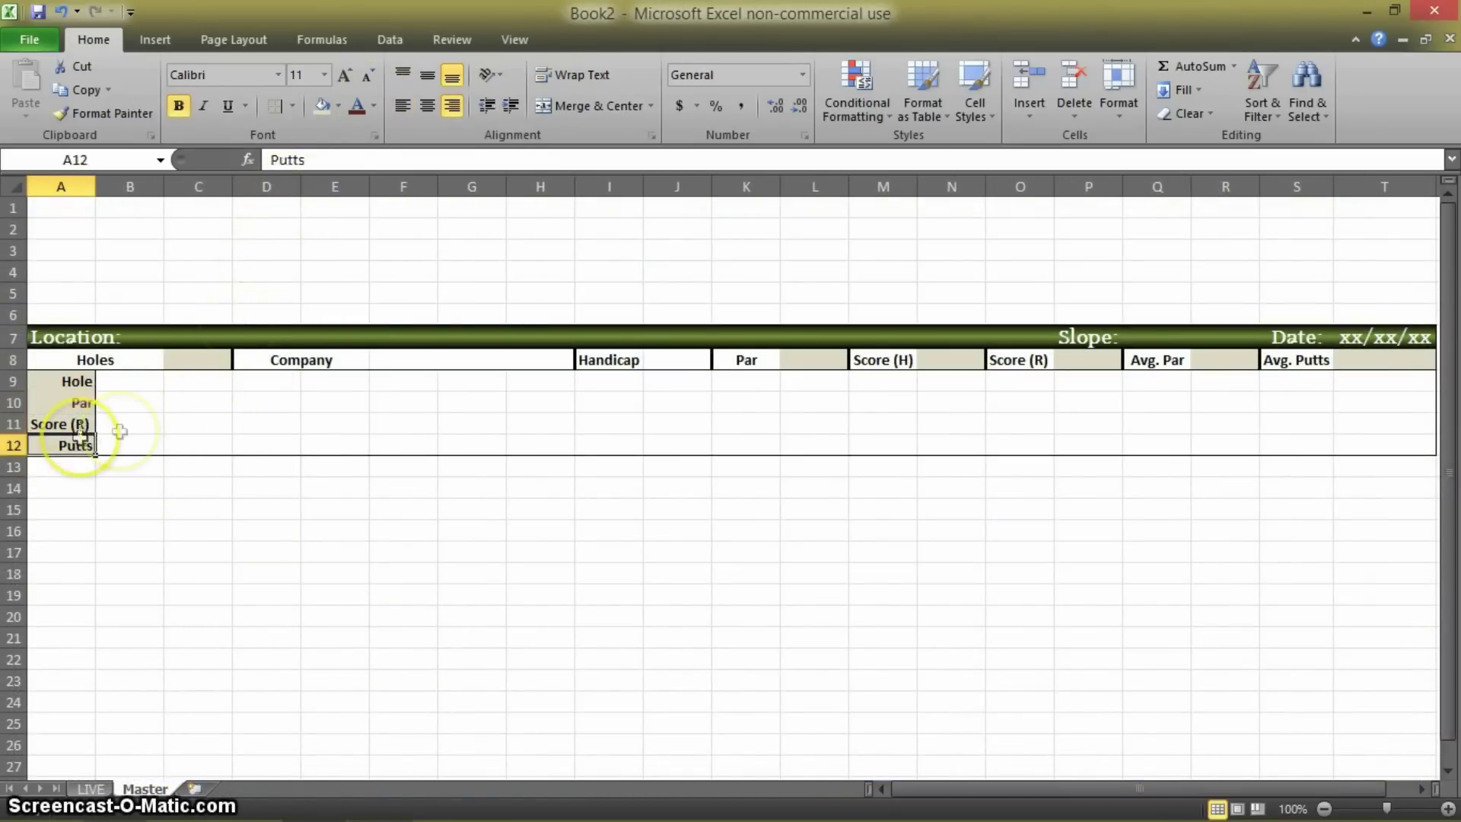
left_click(375, 107)
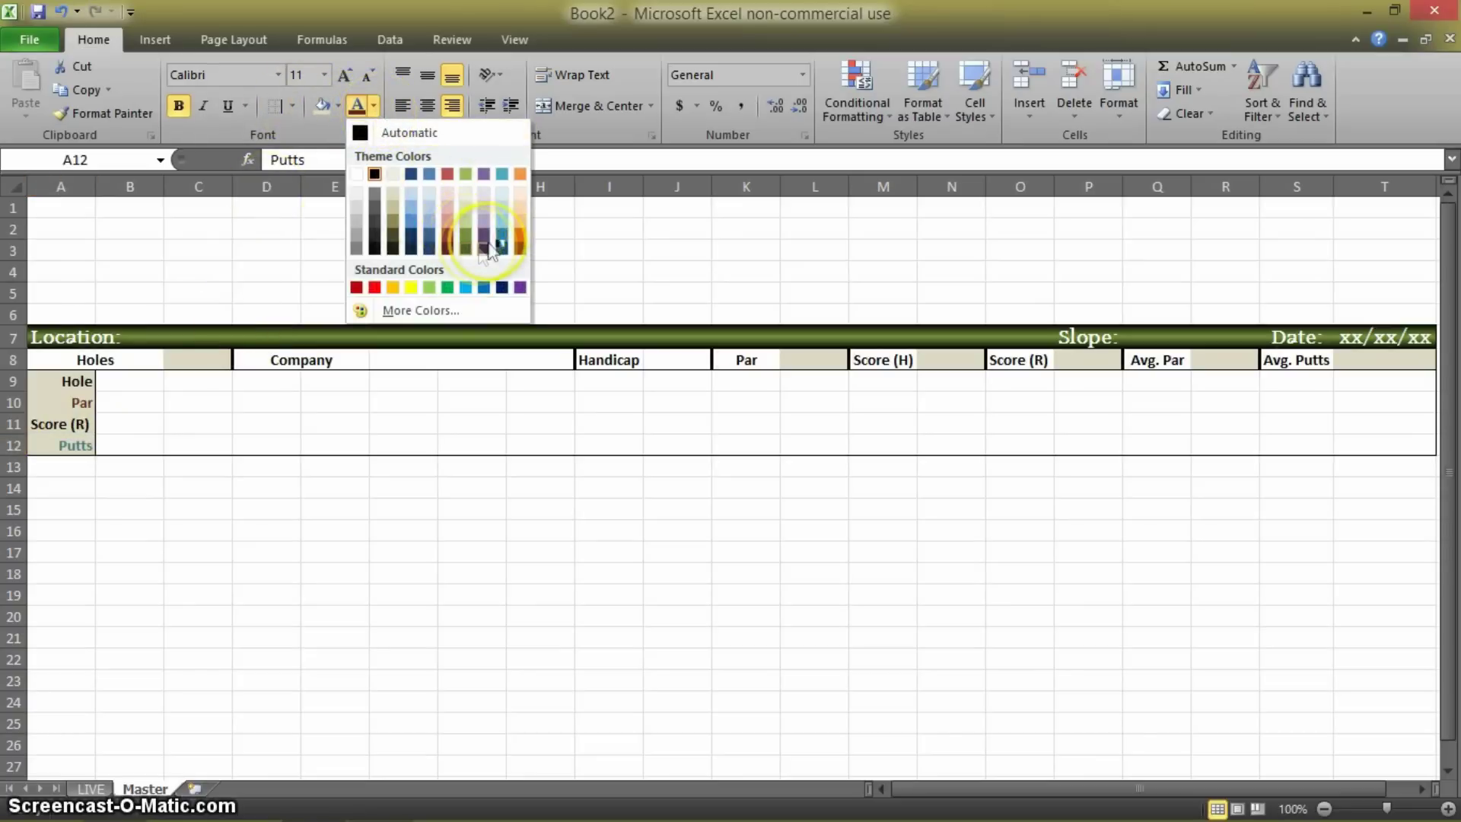
left_click(411, 220)
left_click(409, 511)
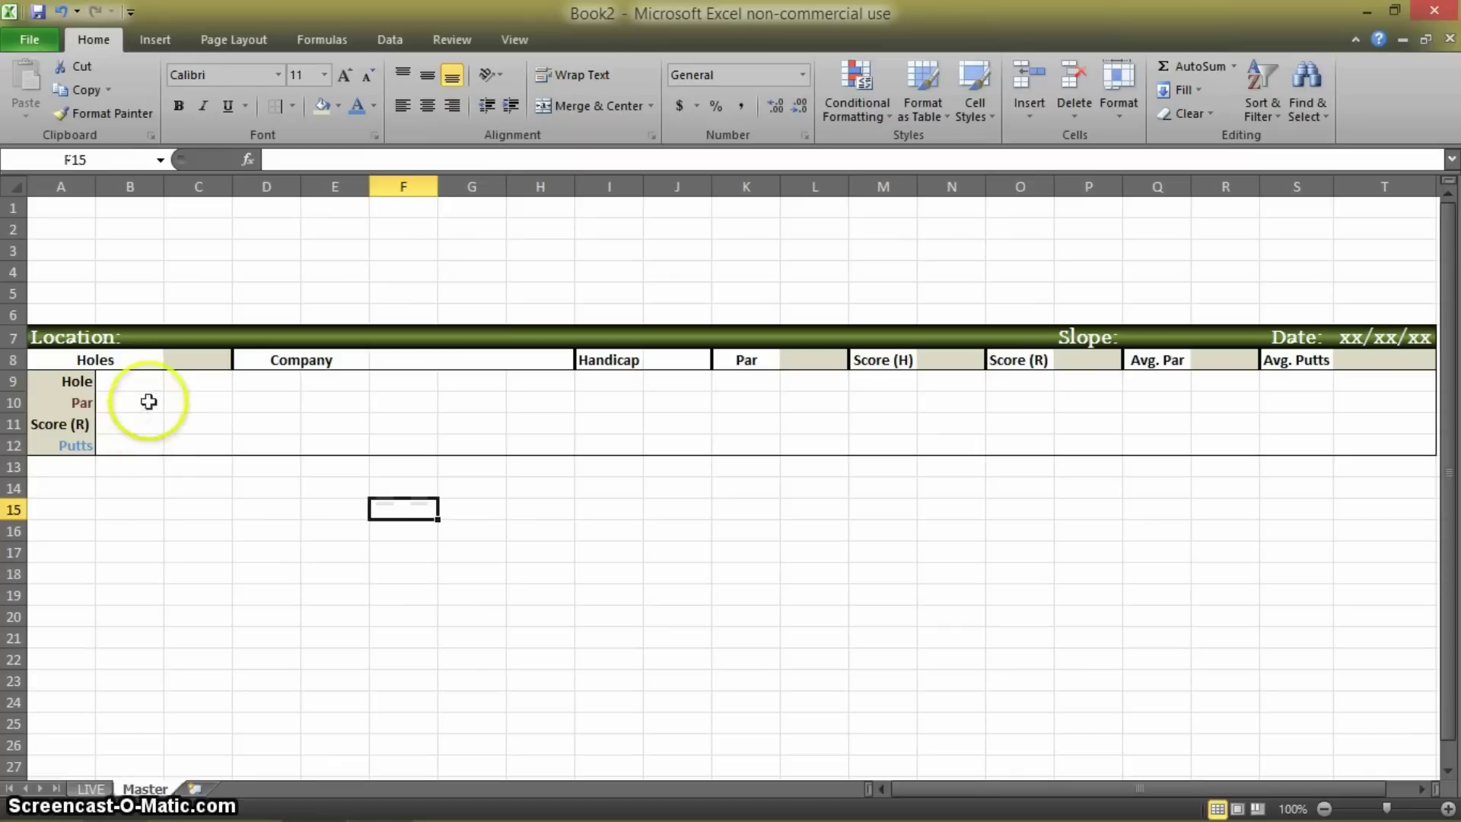
- Fill the Hole row A9:T9 with light grey
left_click_drag(72, 382, 1361, 389)
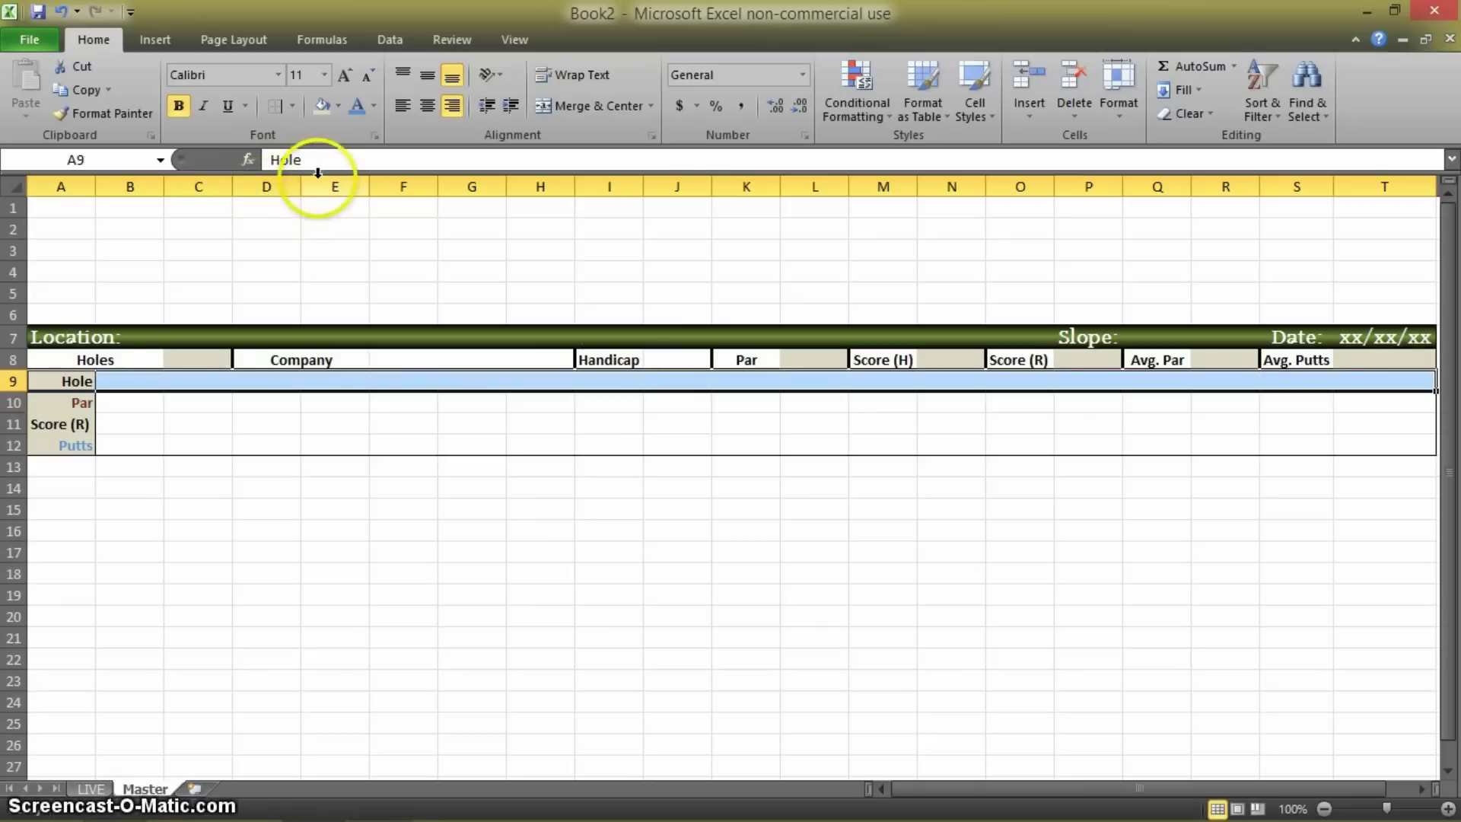
left_click(339, 108)
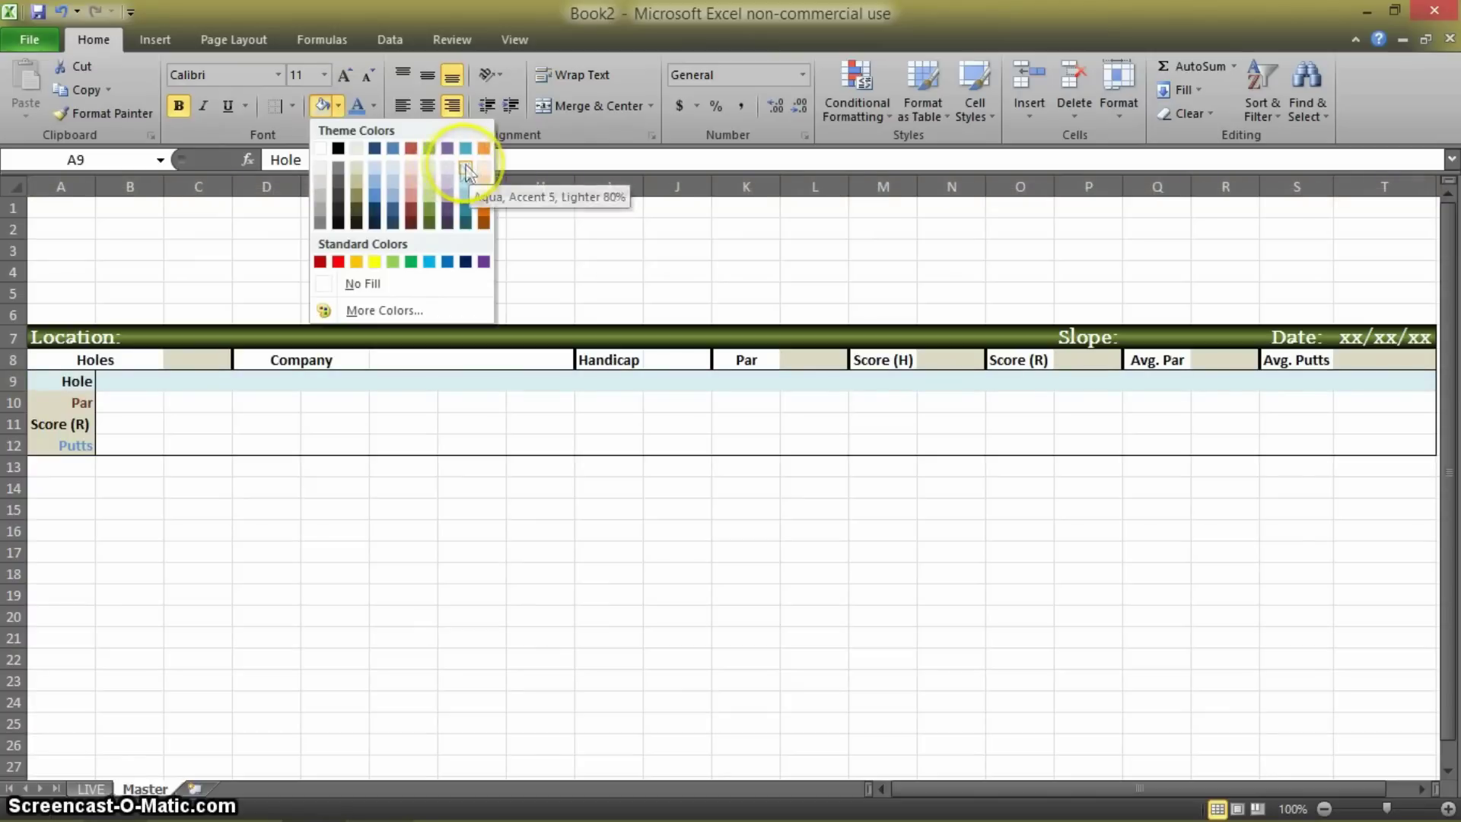
left_click(322, 177)
left_click(411, 444)
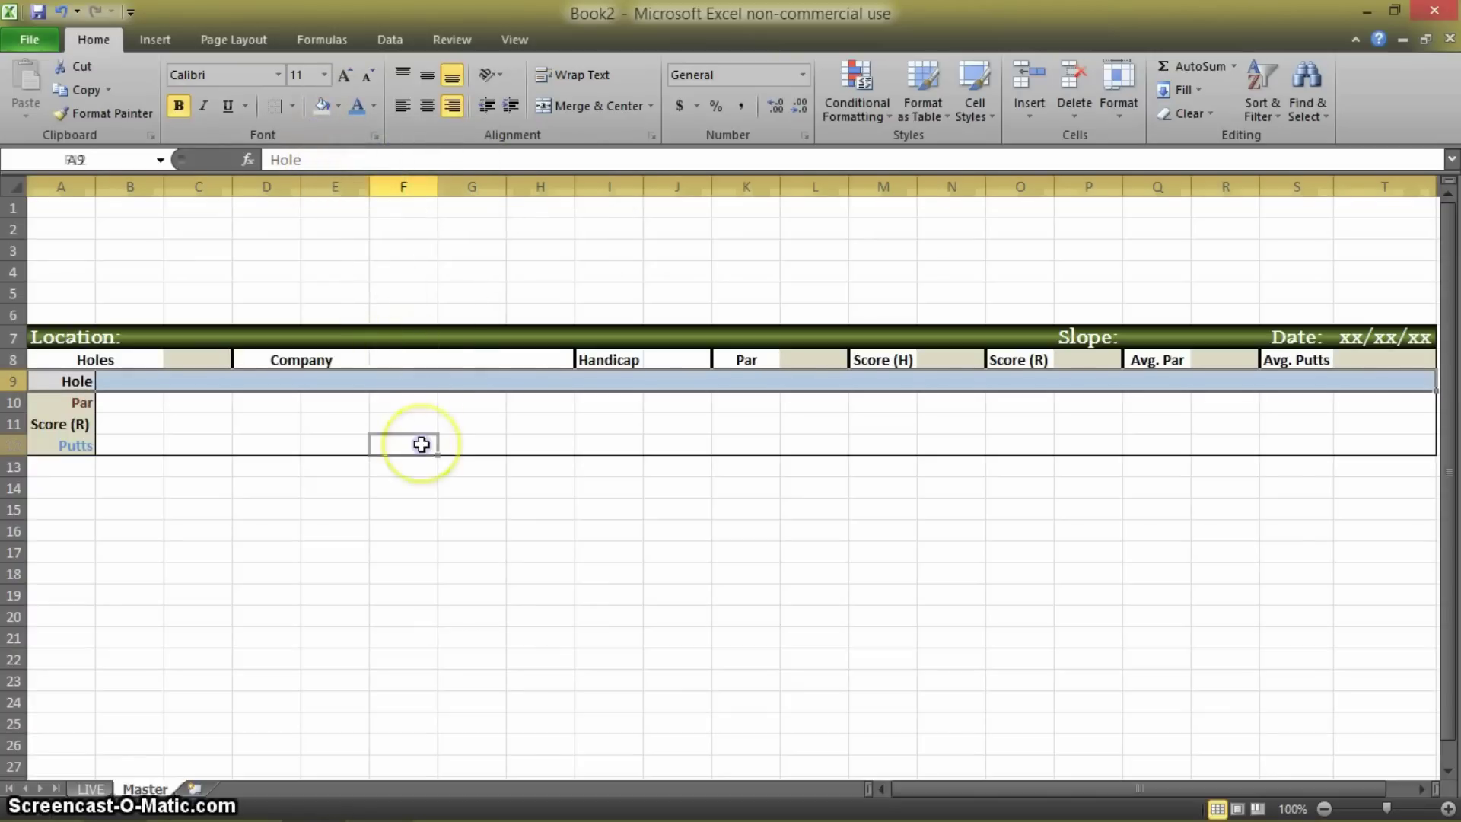
- Check the Hole row in the Golf_Calculator workbook, and add a horizontal border along row 9 in Book2 to match
key("alt+Tab")
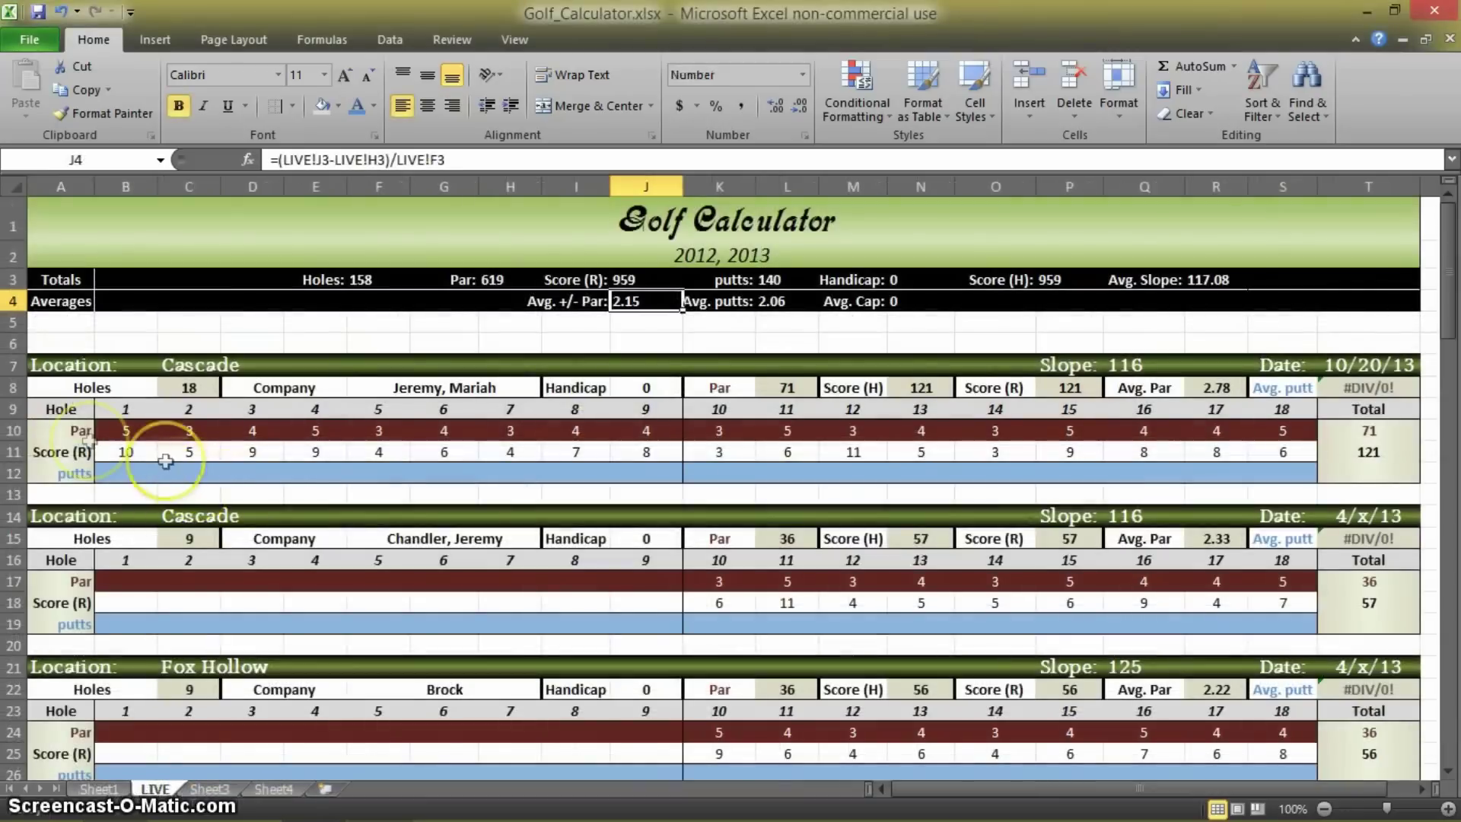
key("alt+Tab")
left_click_drag(104, 384, 1380, 380)
left_click(292, 106)
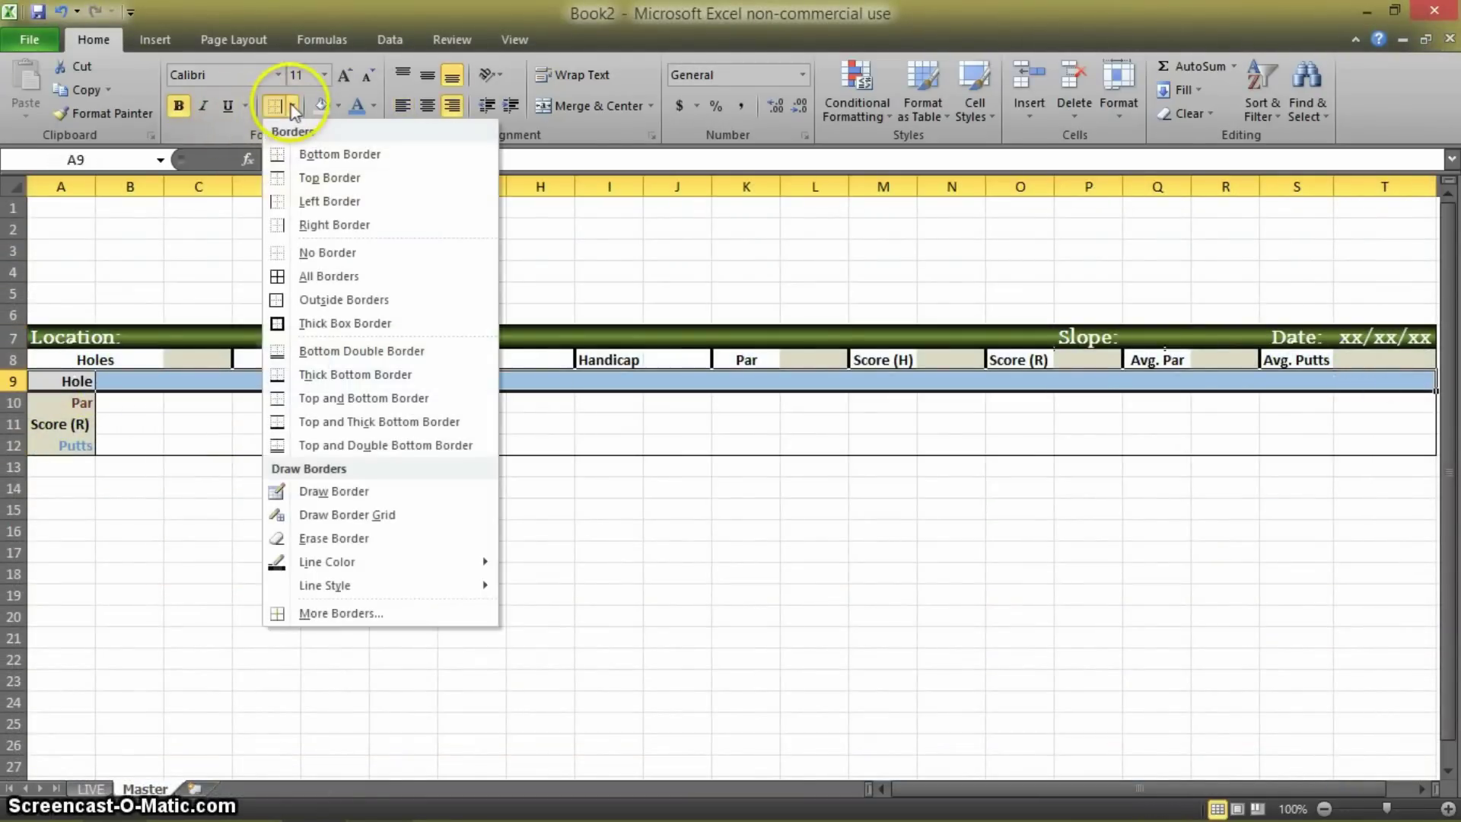
left_click(330, 178)
left_click(677, 466)
- Fill the Par cells B10:T10 with dark red and the Putts cells B12:T12 with light blue
left_click_drag(121, 405, 1370, 405)
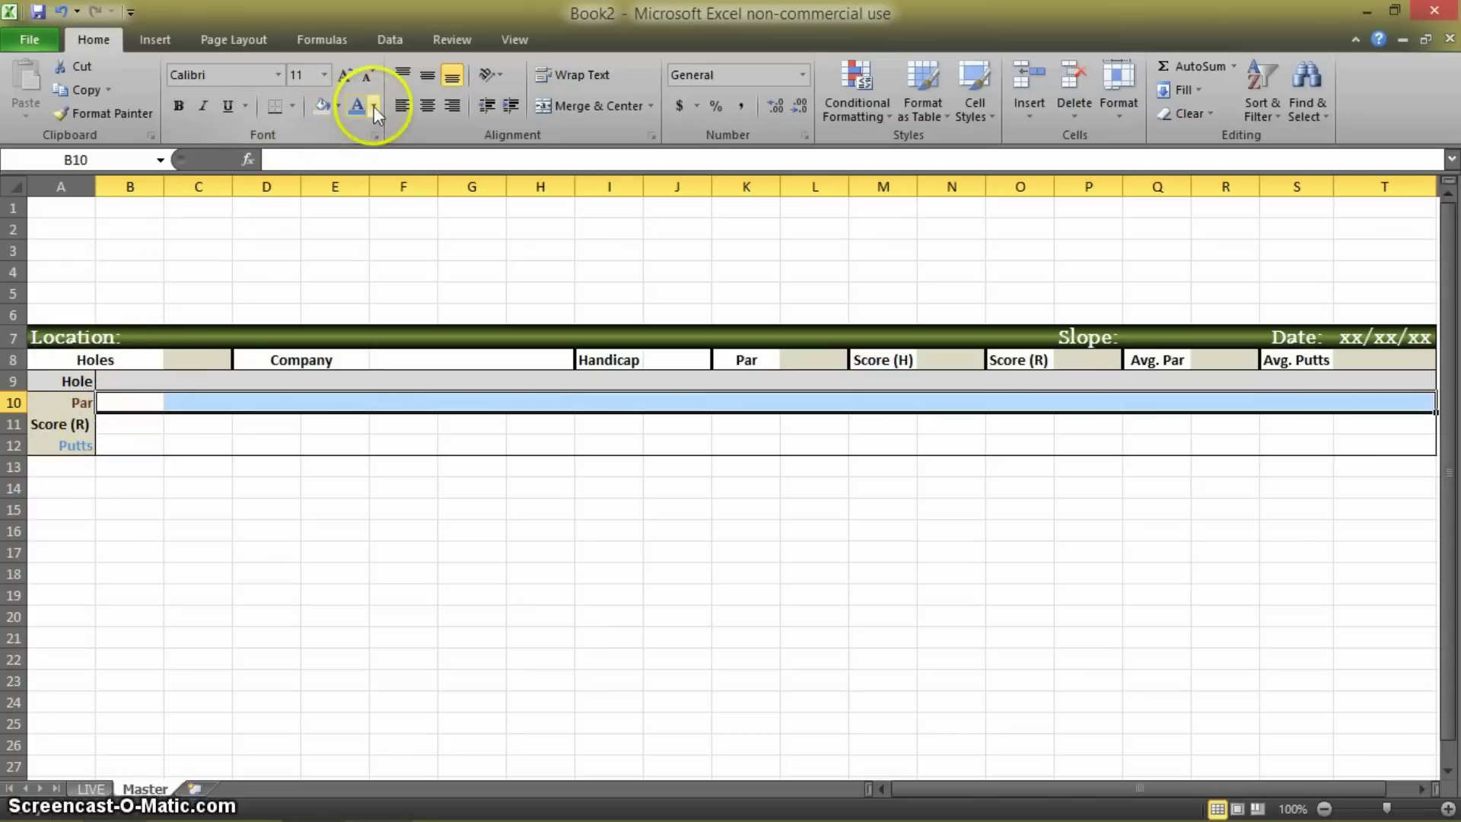
left_click(338, 105)
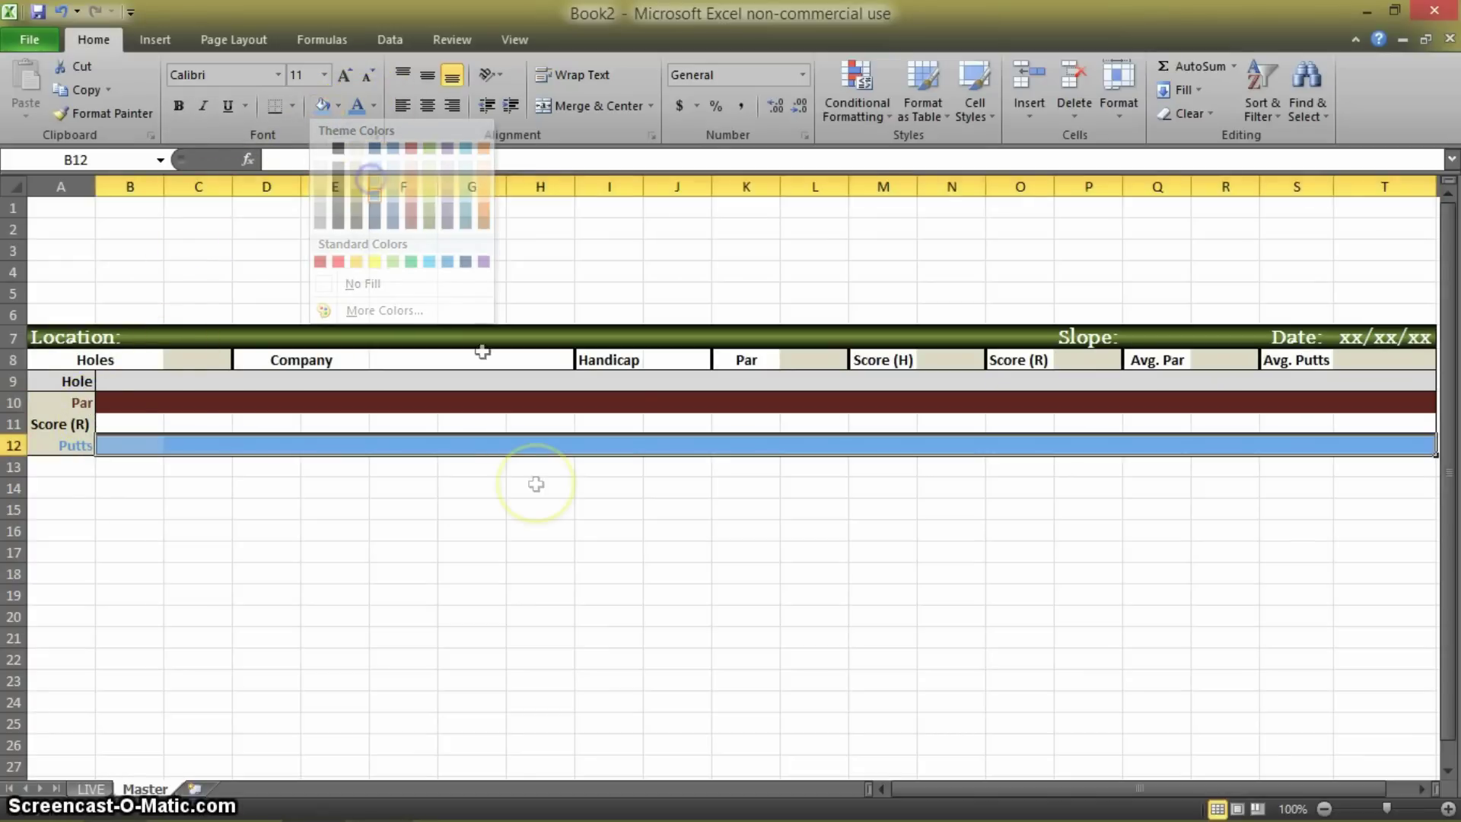
left_click(609, 680)
- Set the font colour of the Par cells B10:T10 to white and of the Putts cells B12:T12 to black
left_click_drag(103, 409, 1361, 401)
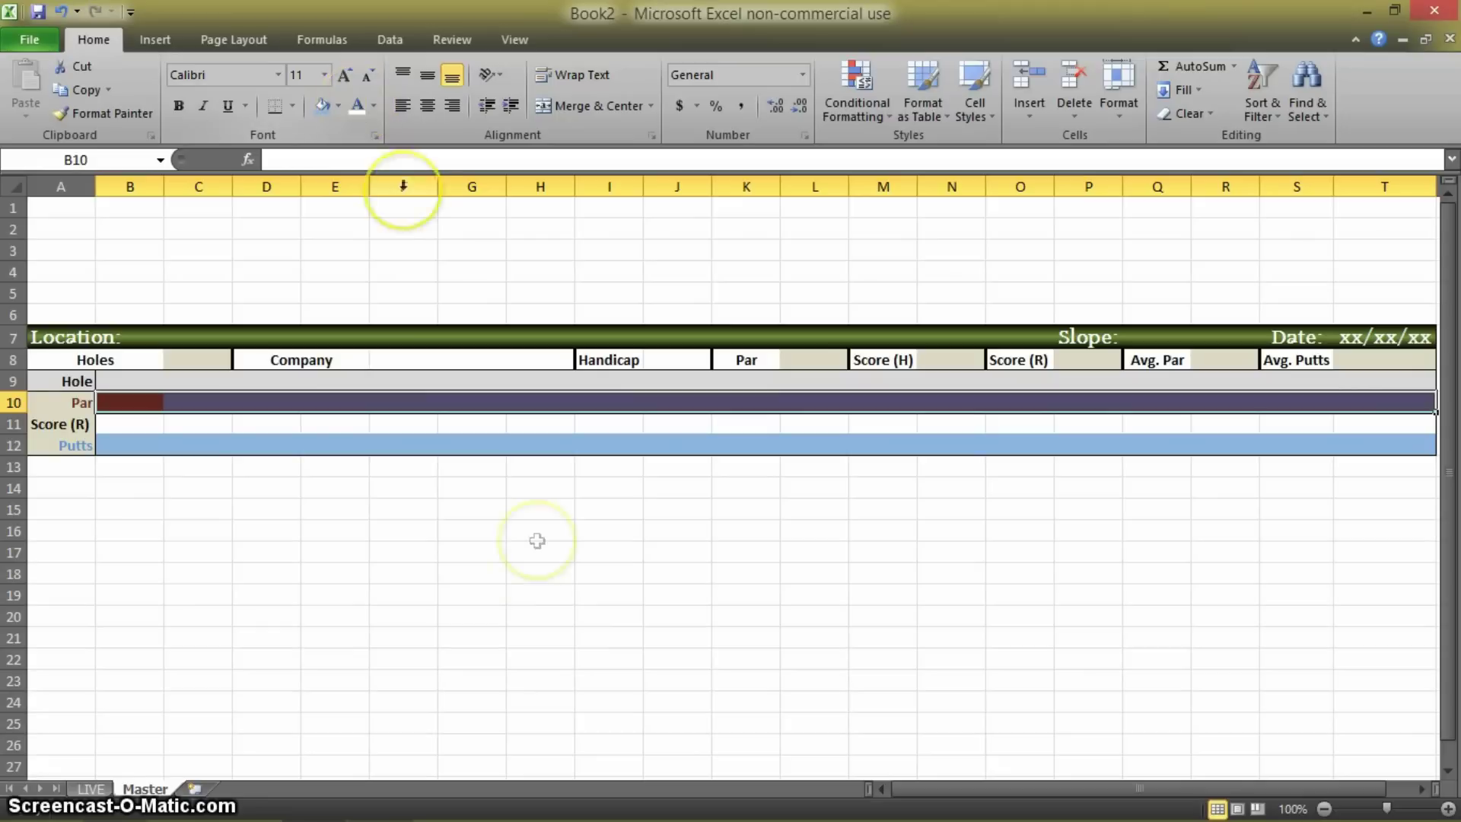
left_click(533, 569)
left_click_drag(114, 437, 1409, 442)
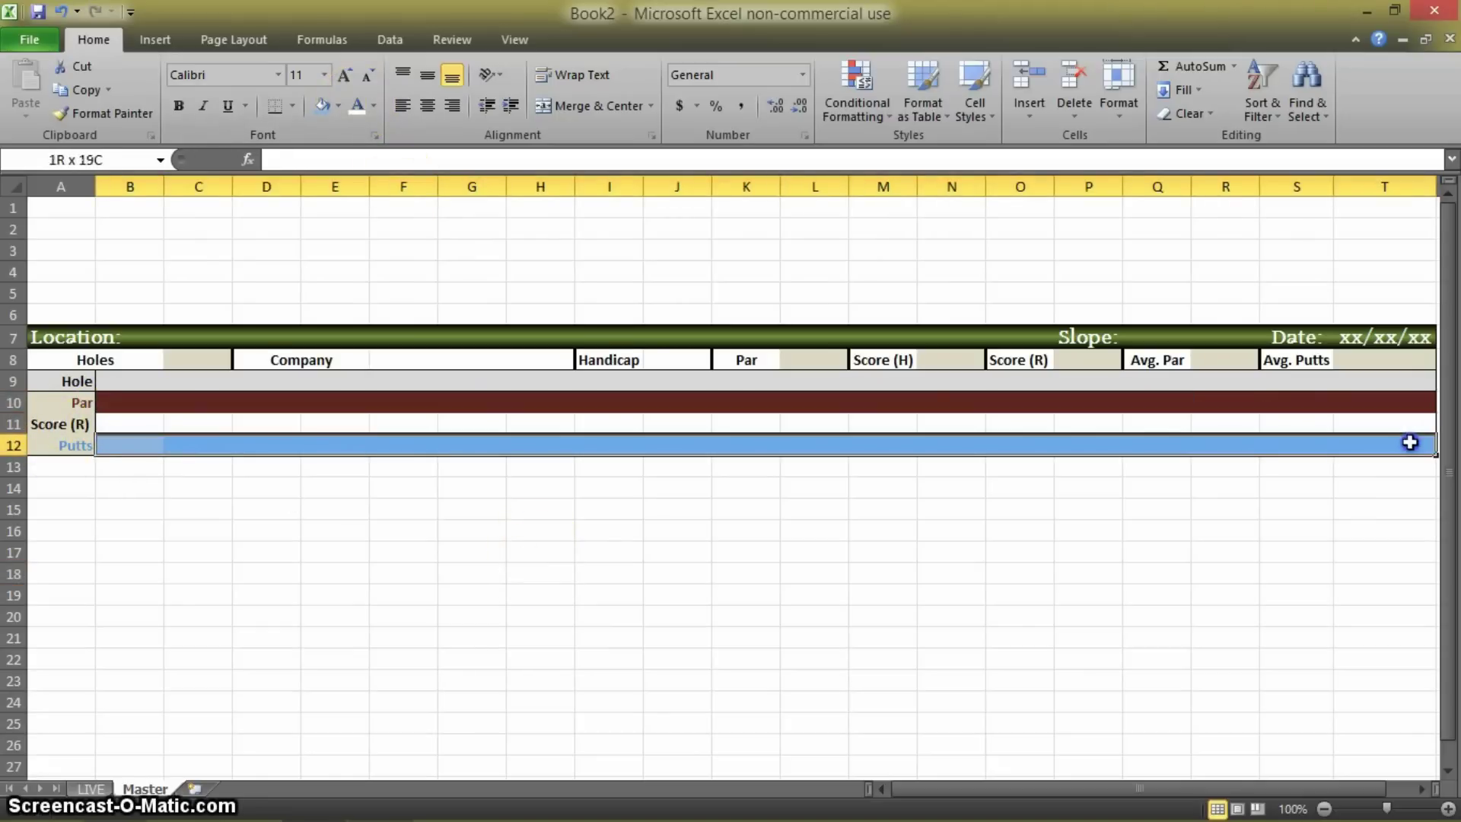
left_click(338, 106)
left_click(631, 584)
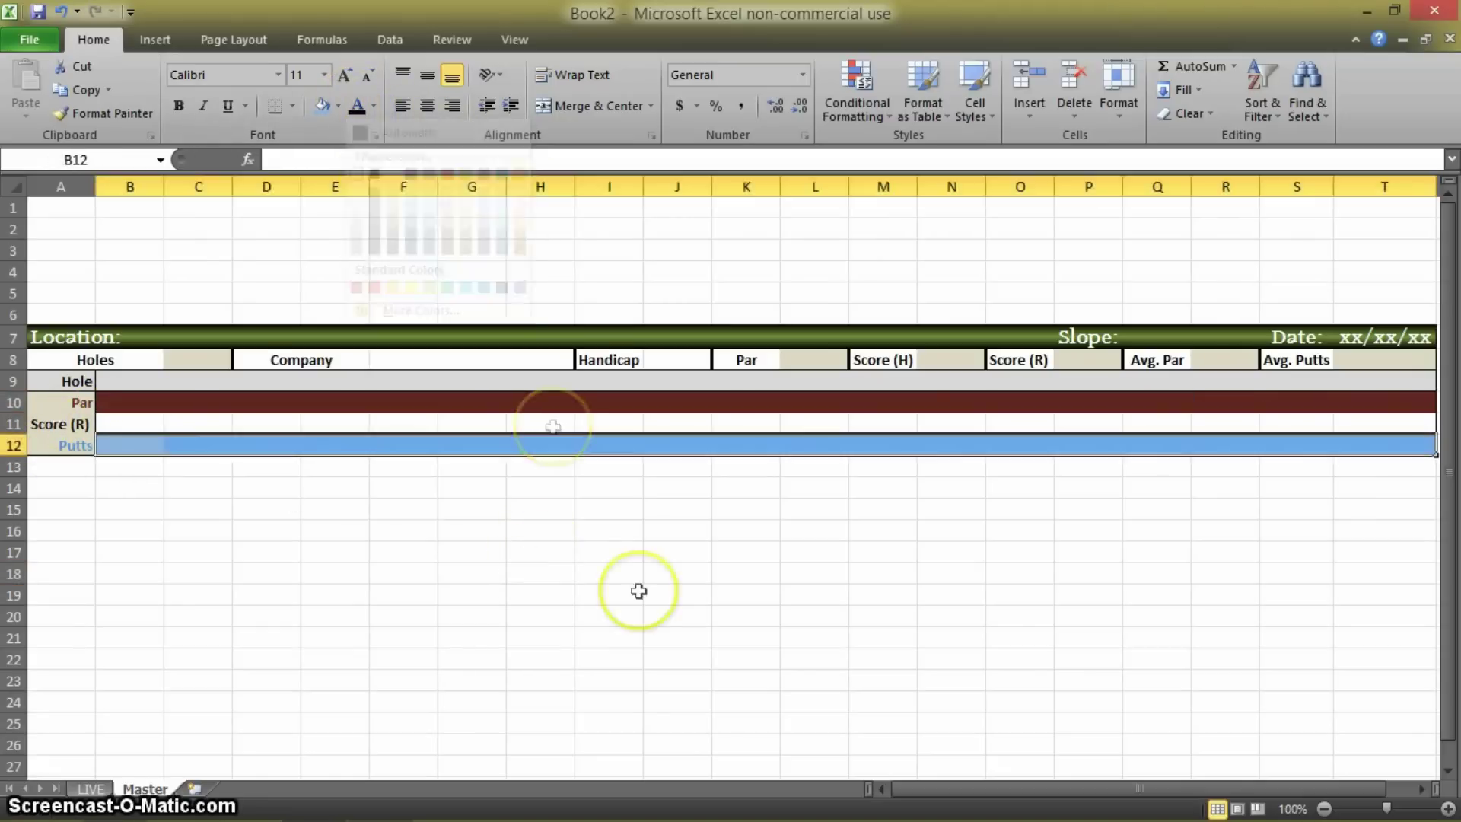
left_click_drag(140, 418, 1345, 420)
left_click(1298, 548)
- Enter 1, 2 and 3 in B9:D9 and extend the series across the Hole row up to 18 in S9
left_click(124, 379)
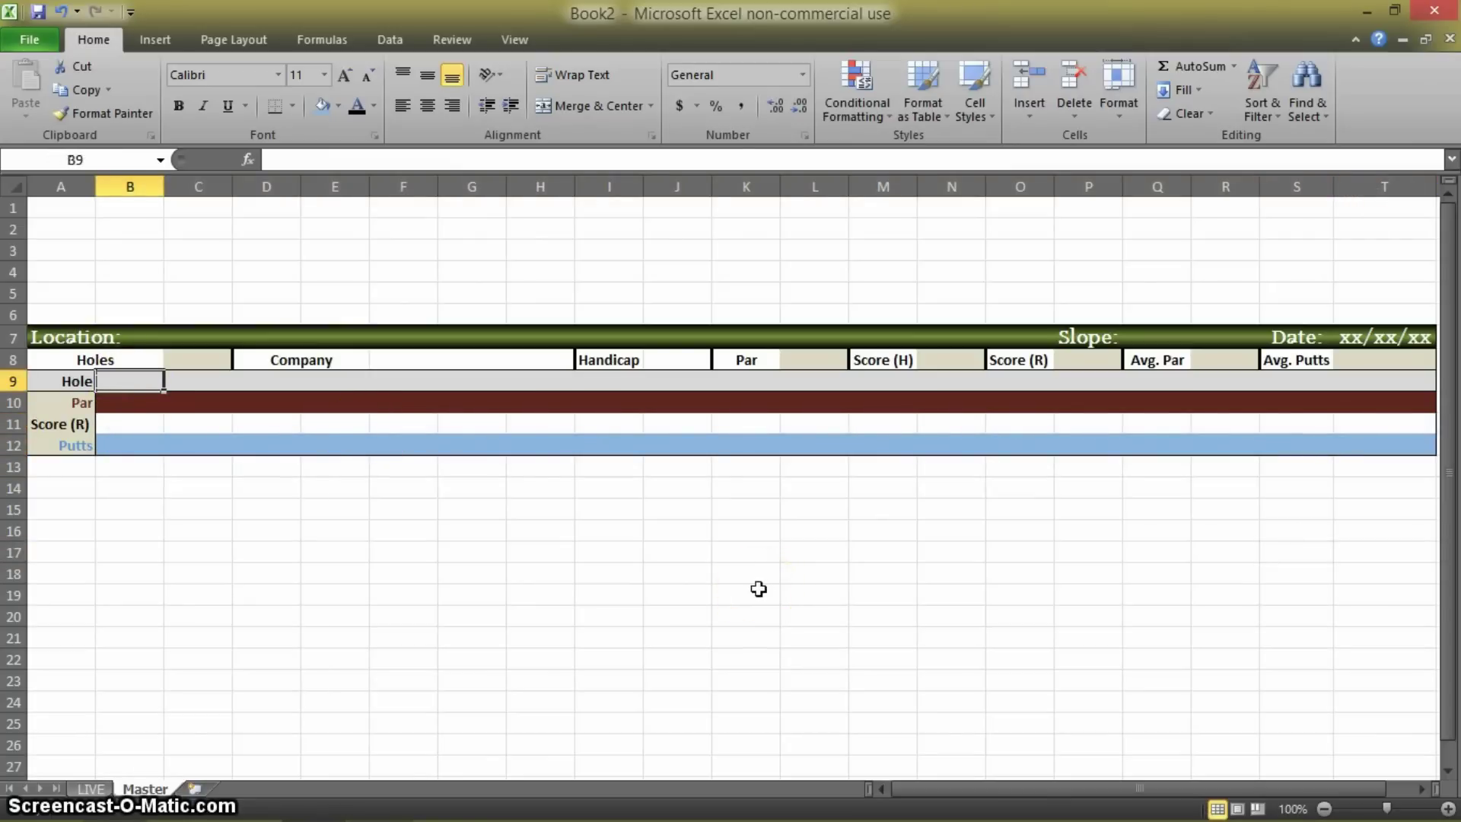
type("1")
key("Tab")
type("2")
key("Tab")
type("3")
key("Tab")
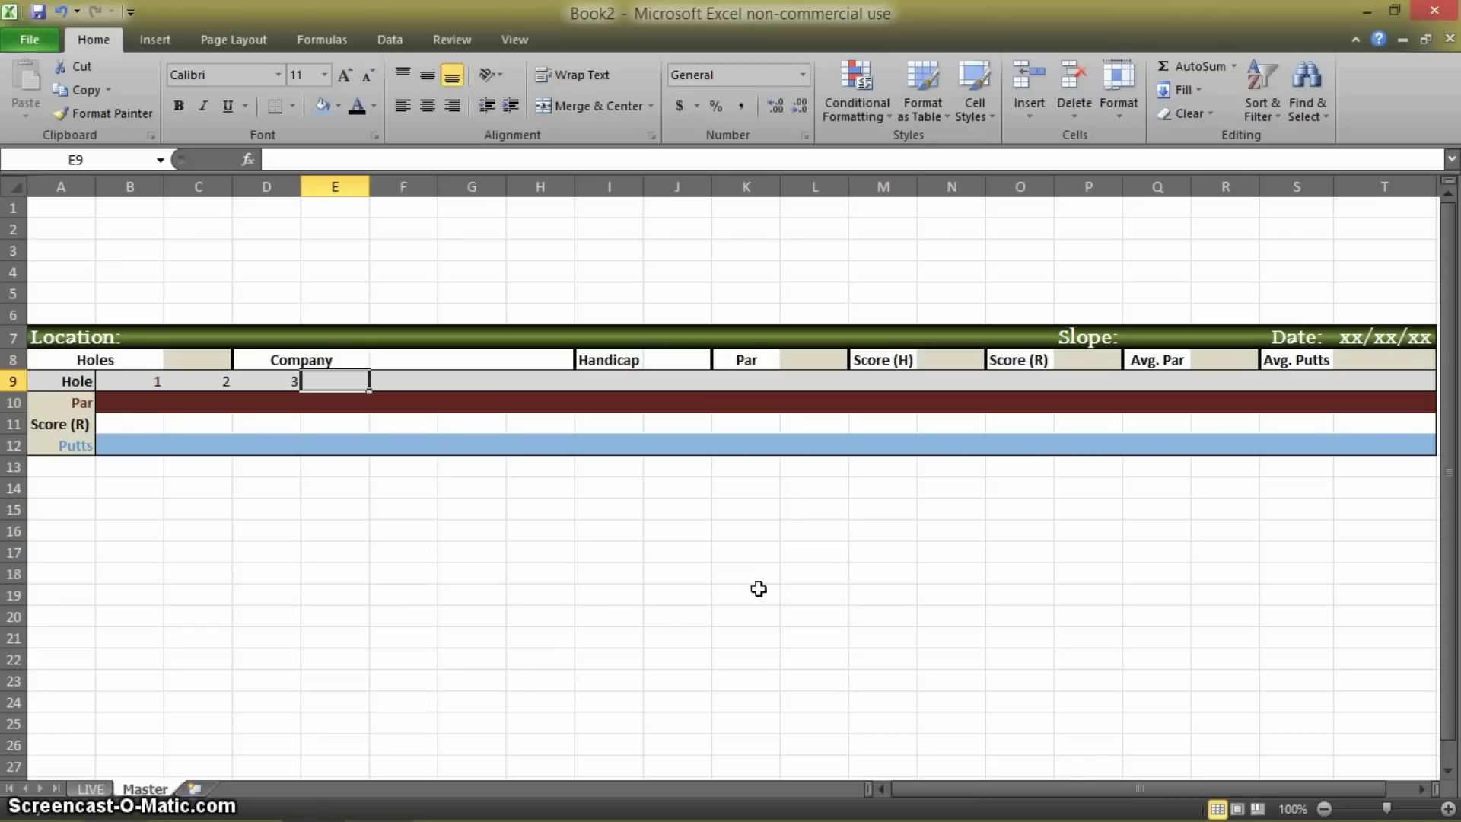
left_click_drag(130, 380, 294, 380)
left_click_drag(369, 391, 1330, 390)
- Centre the hole numbers in B9:S9 and make them bold italic
left_click(427, 105)
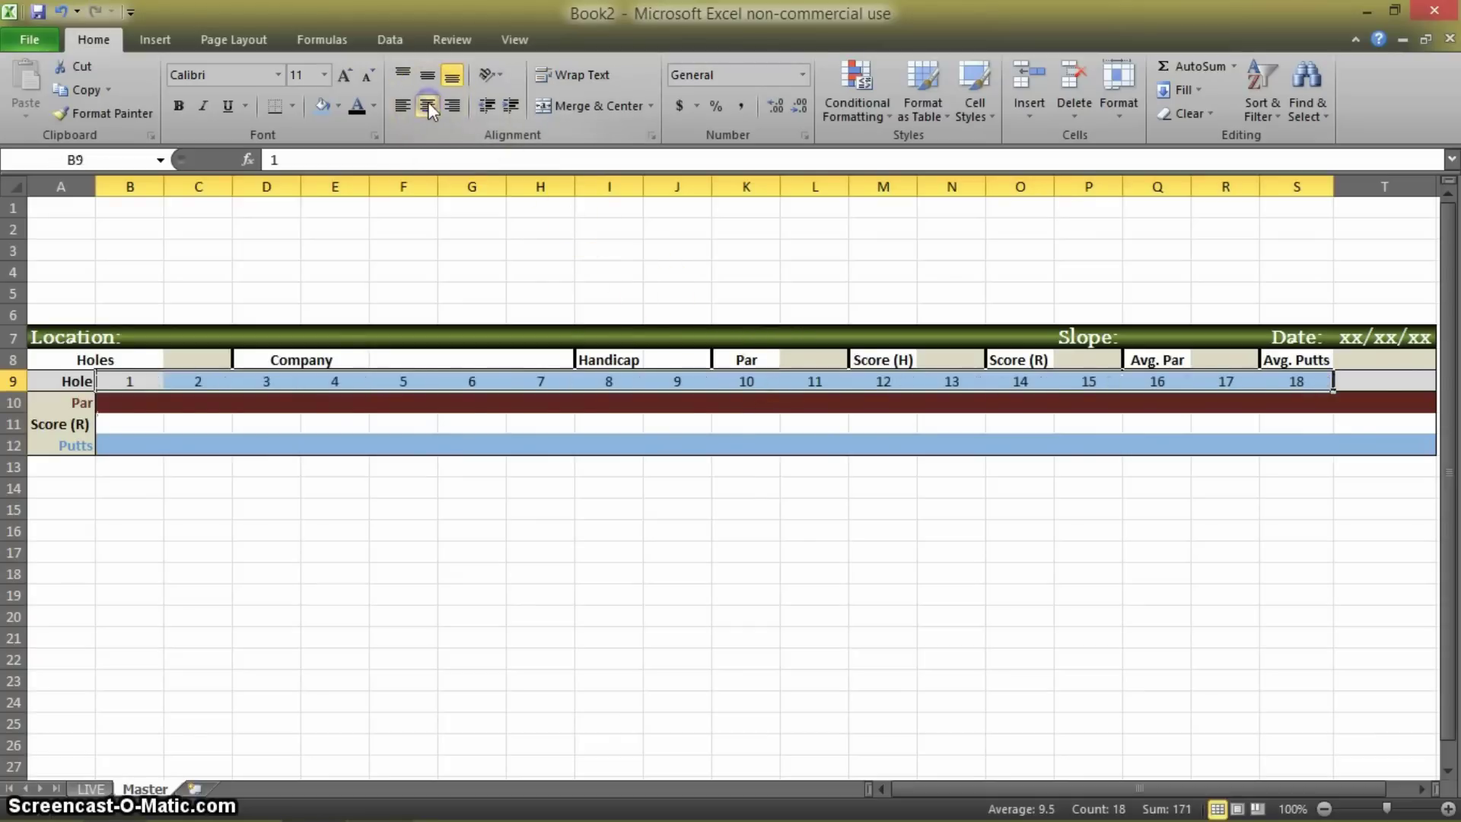
left_click(206, 105)
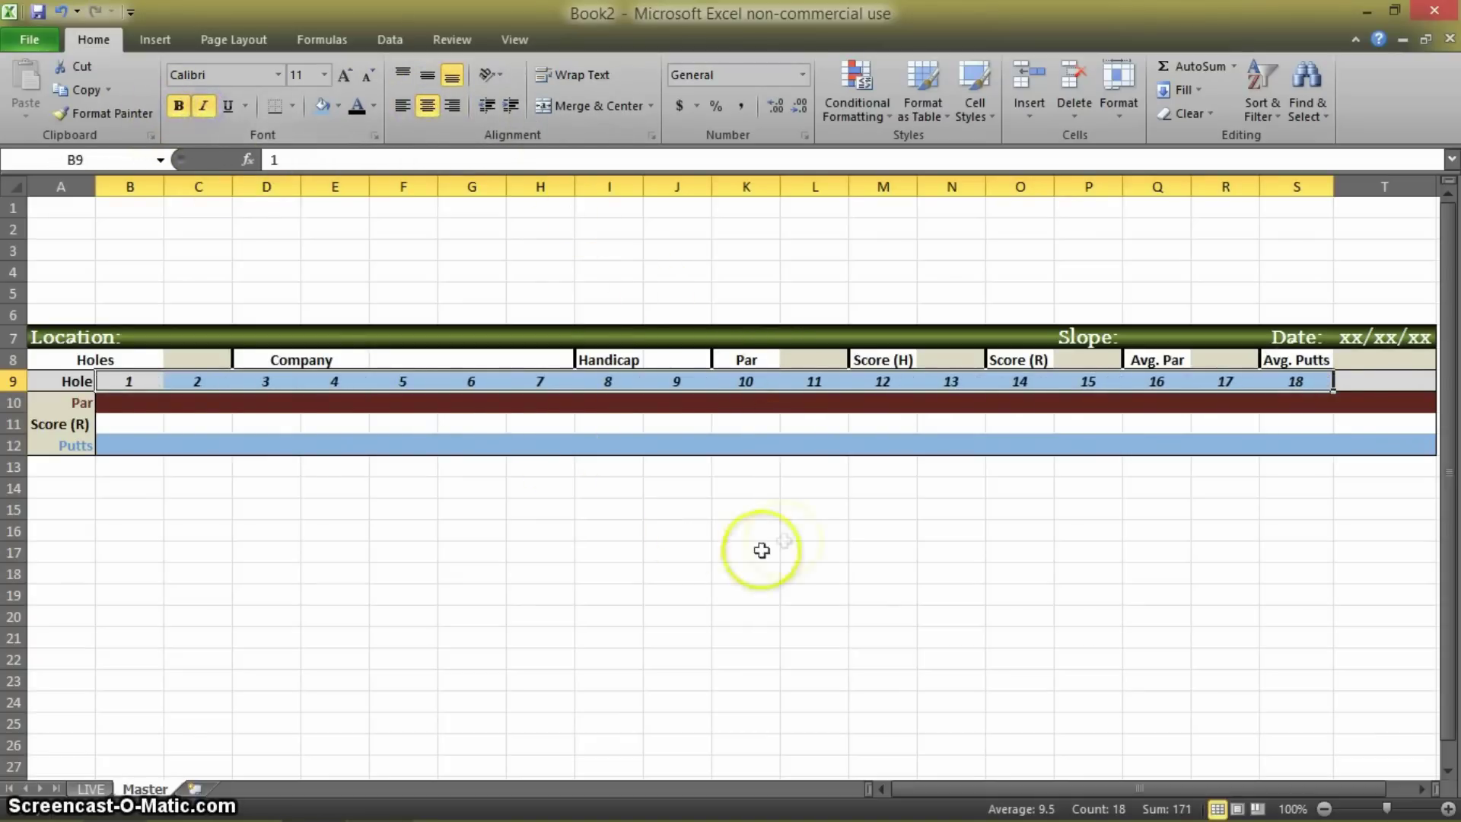
- Fill cells T9:T12 at the end of the round block with light grey
left_click(791, 531)
left_click(1391, 380)
left_click_drag(1386, 407, 1389, 443)
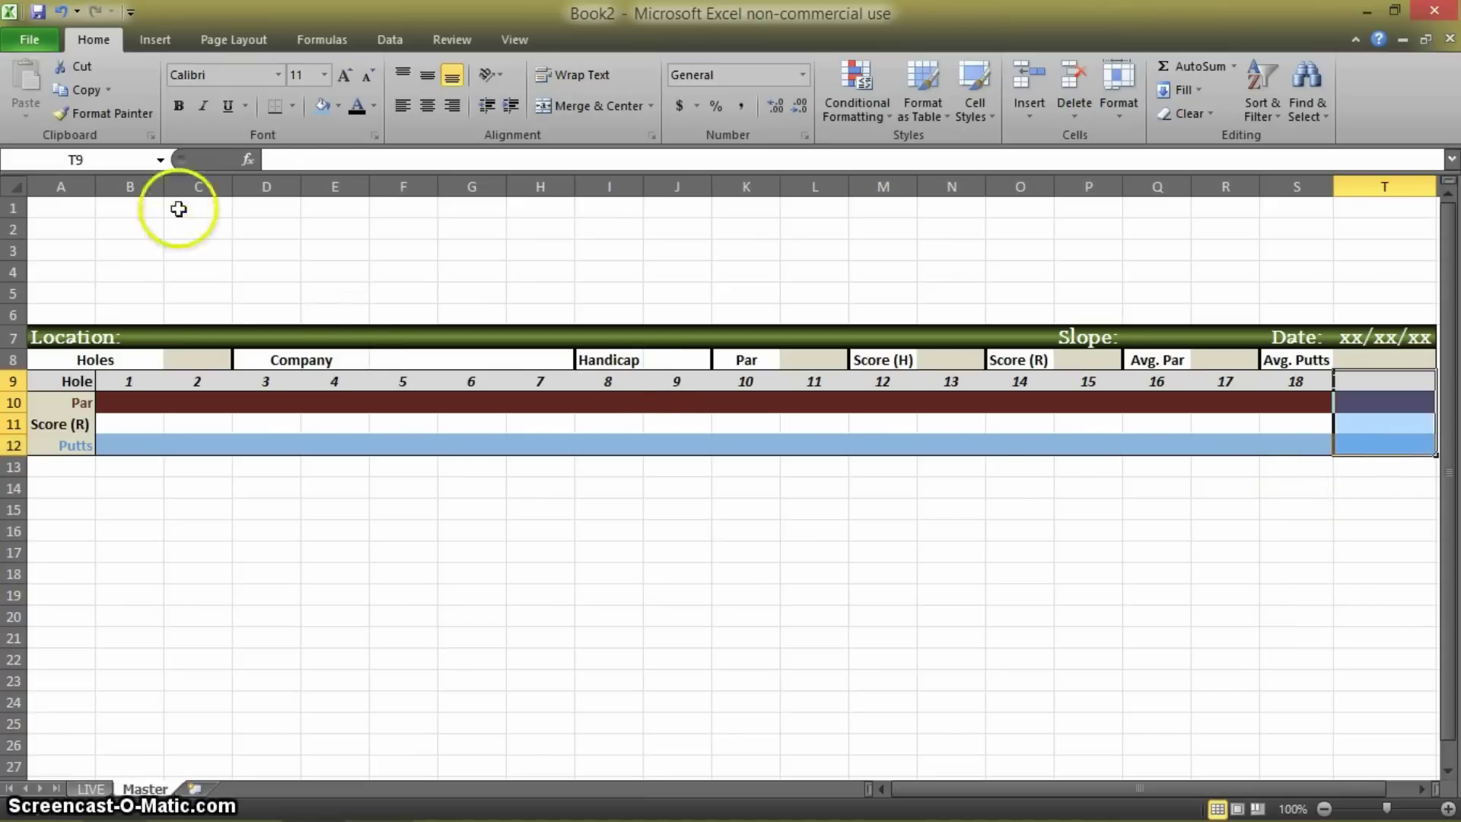
left_click(339, 109)
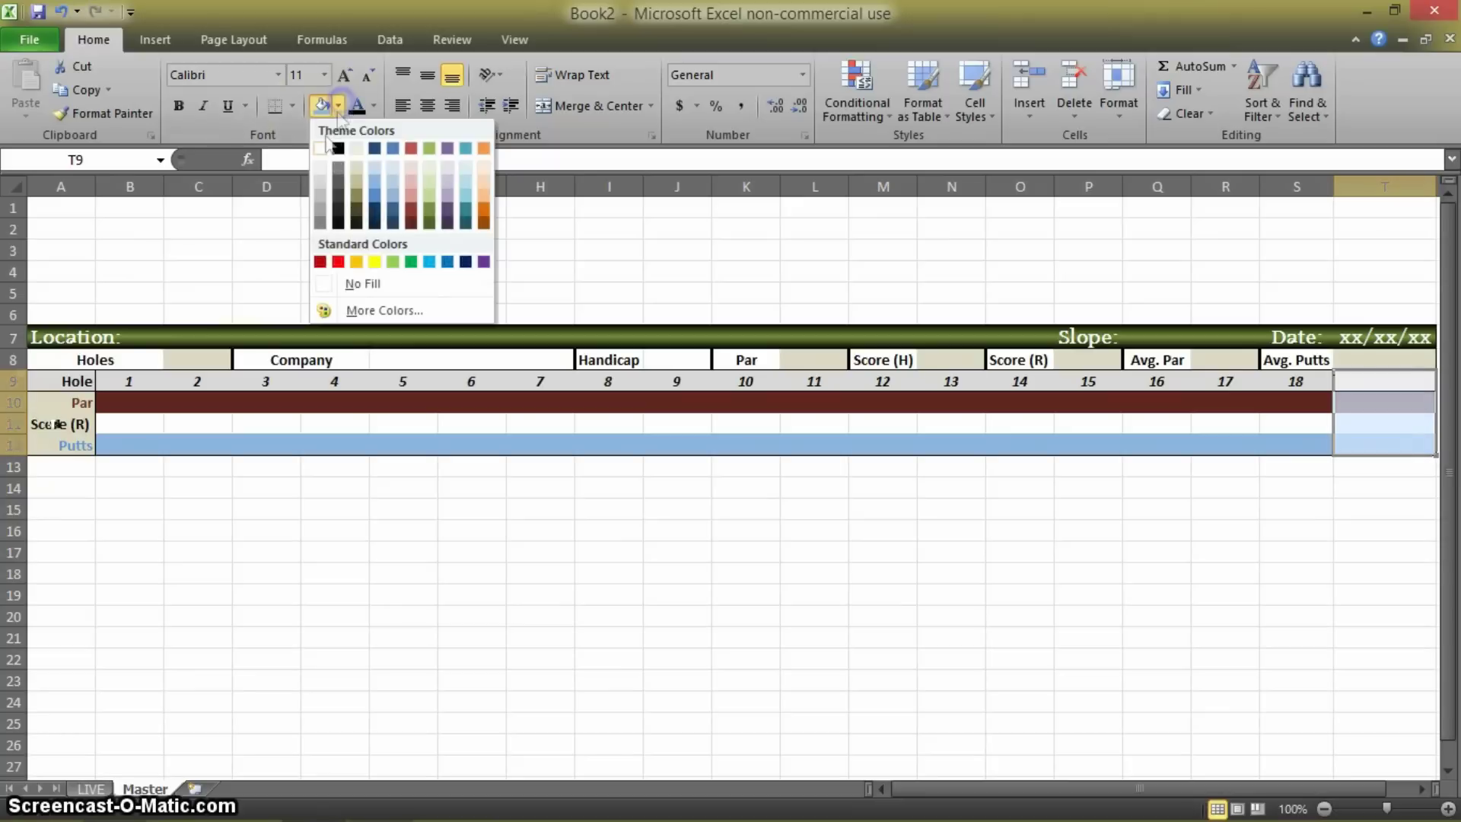
left_click(390, 185)
left_click(965, 510)
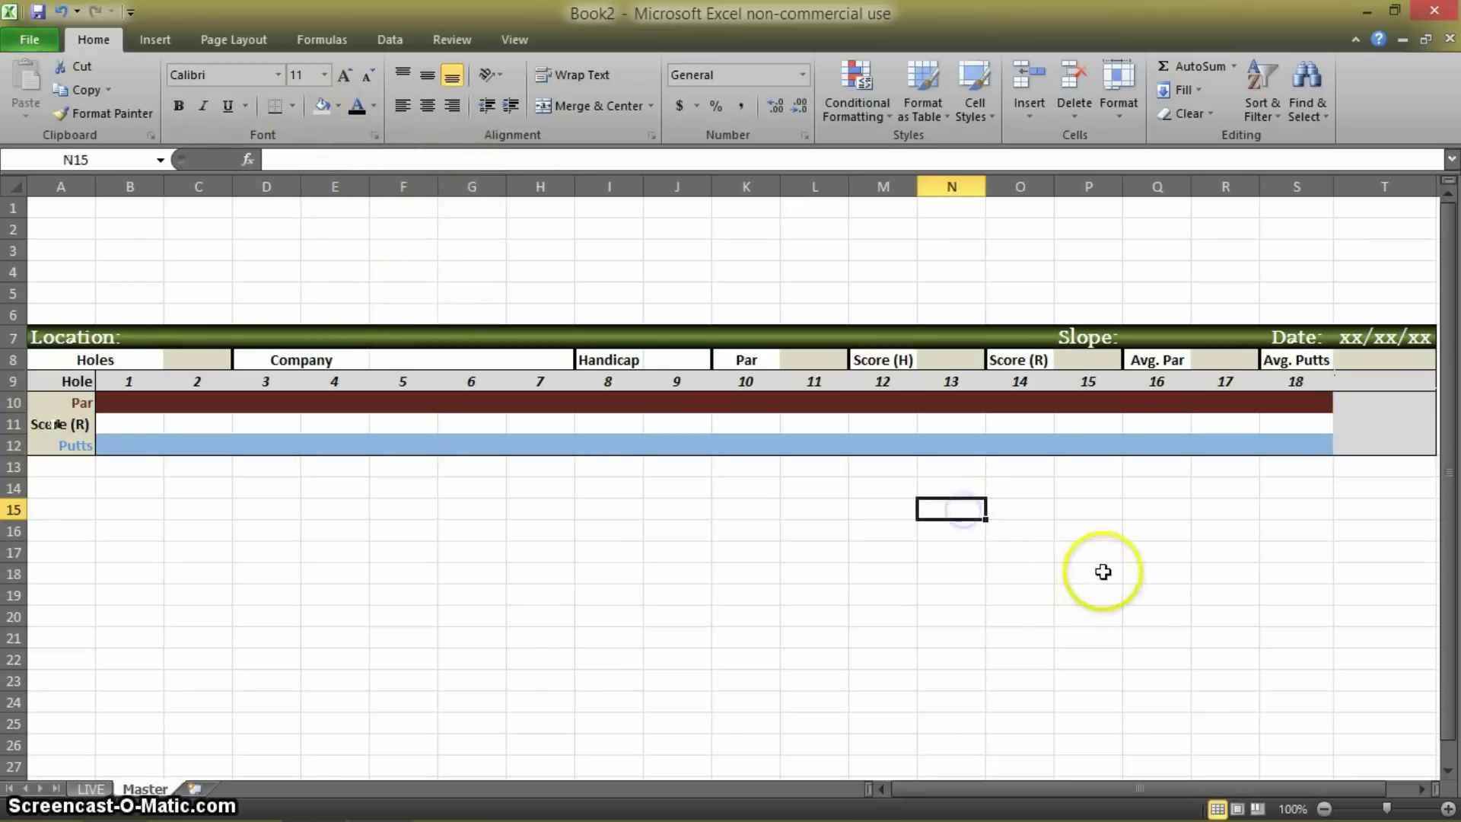
- Add a right border to the hole 18 cell S9 and enter the heading Totals in T9
left_click(1296, 381)
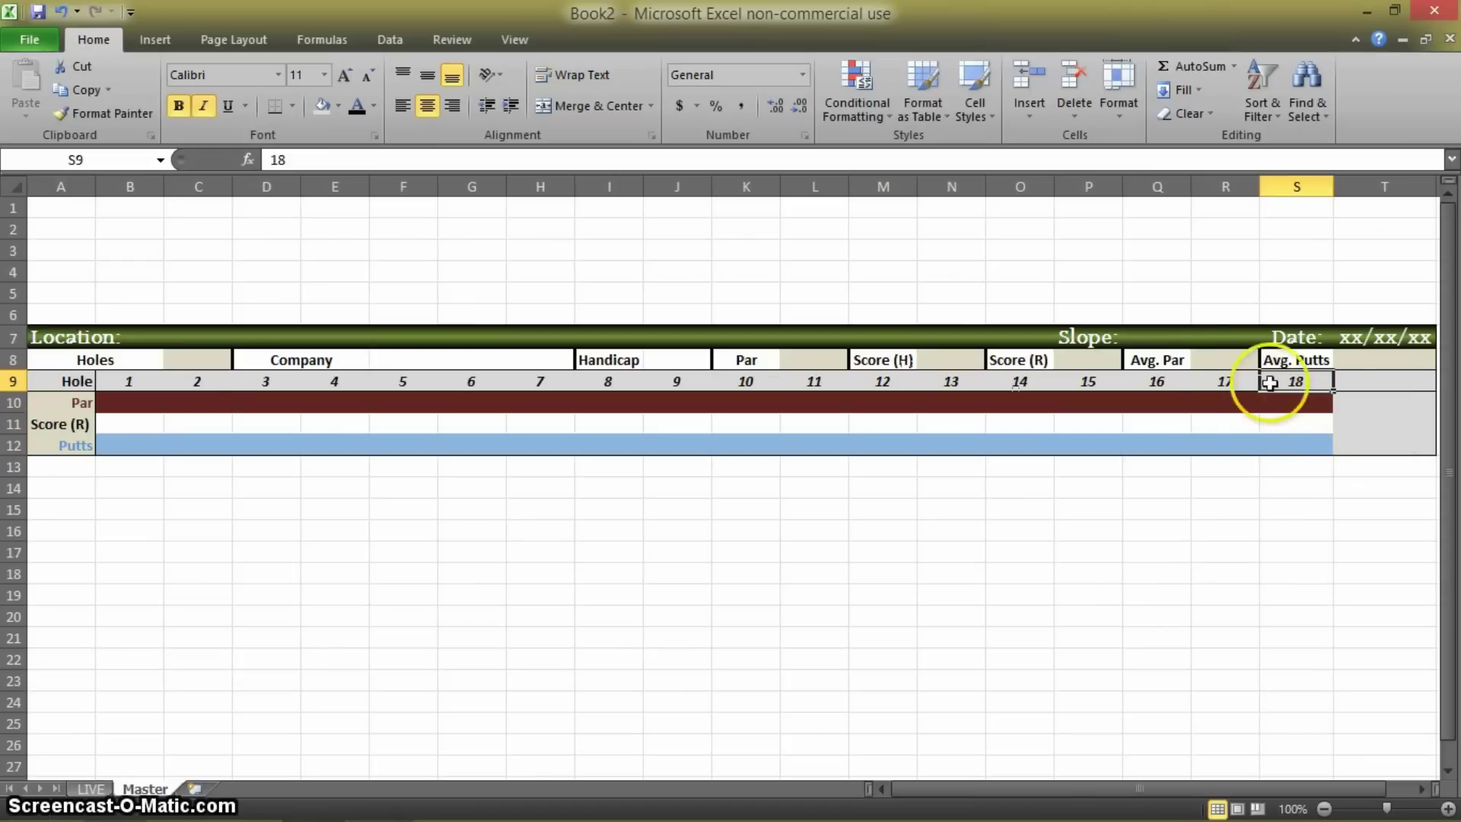
left_click(292, 106)
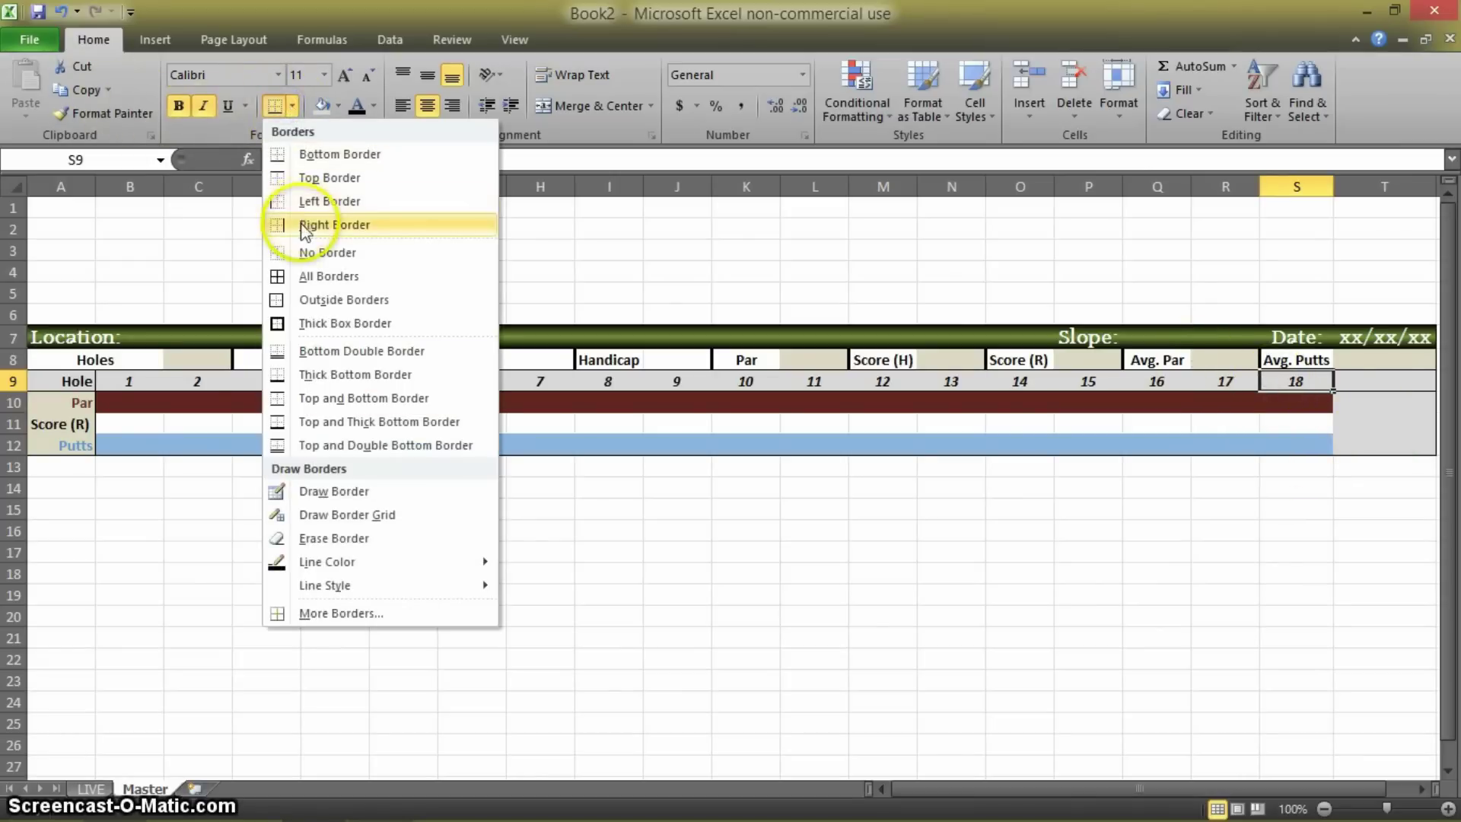
left_click(1103, 595)
left_click(1392, 365)
left_click(1397, 384)
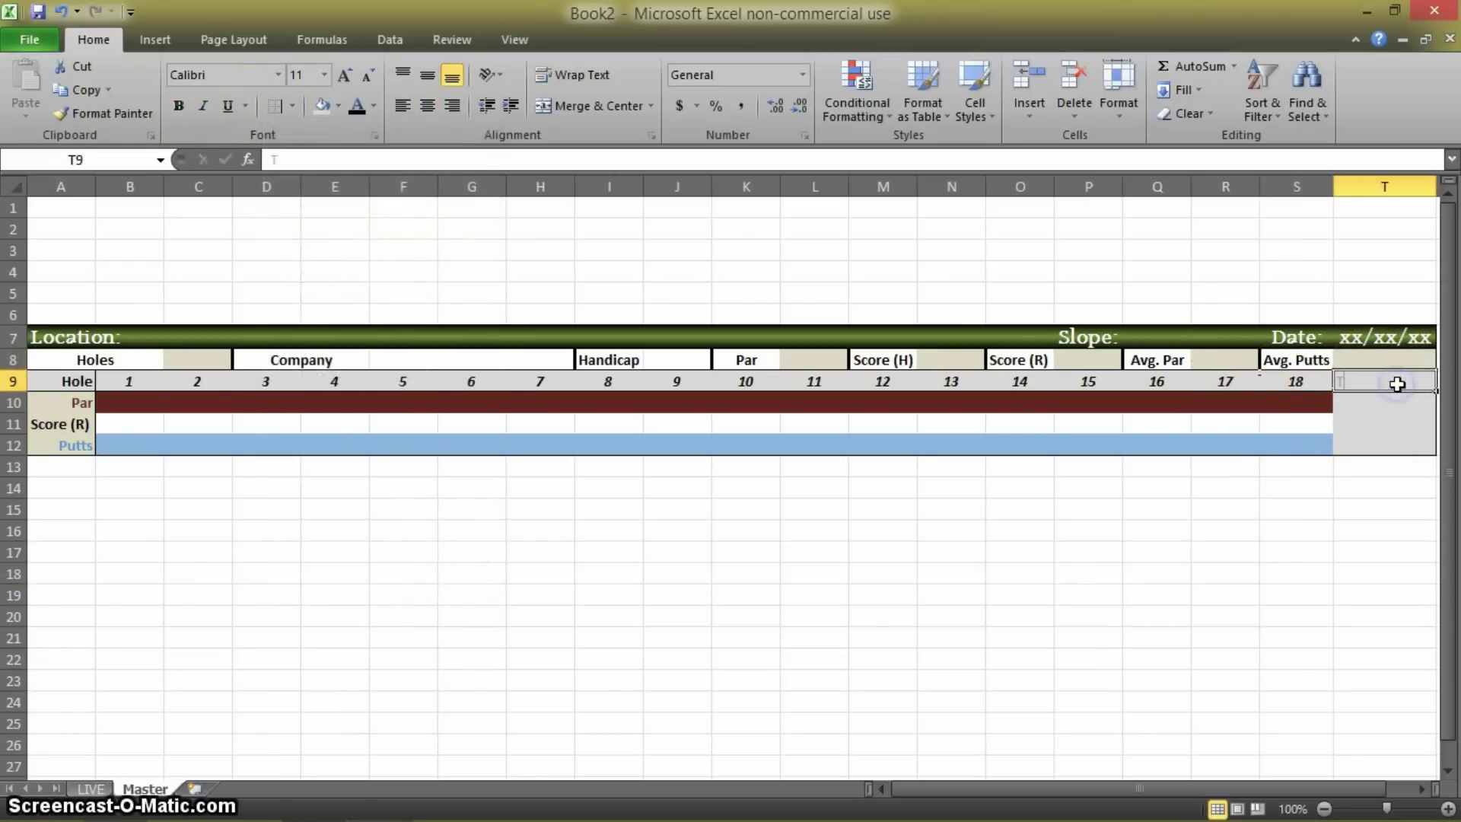
type("Totals")
key("Return")
- Make the Totals heading in T9 bold and centred and outline T10:T12, following the layout of the Golf_Calculator workbook
left_click(1395, 385)
left_click_drag(1392, 403, 1386, 457)
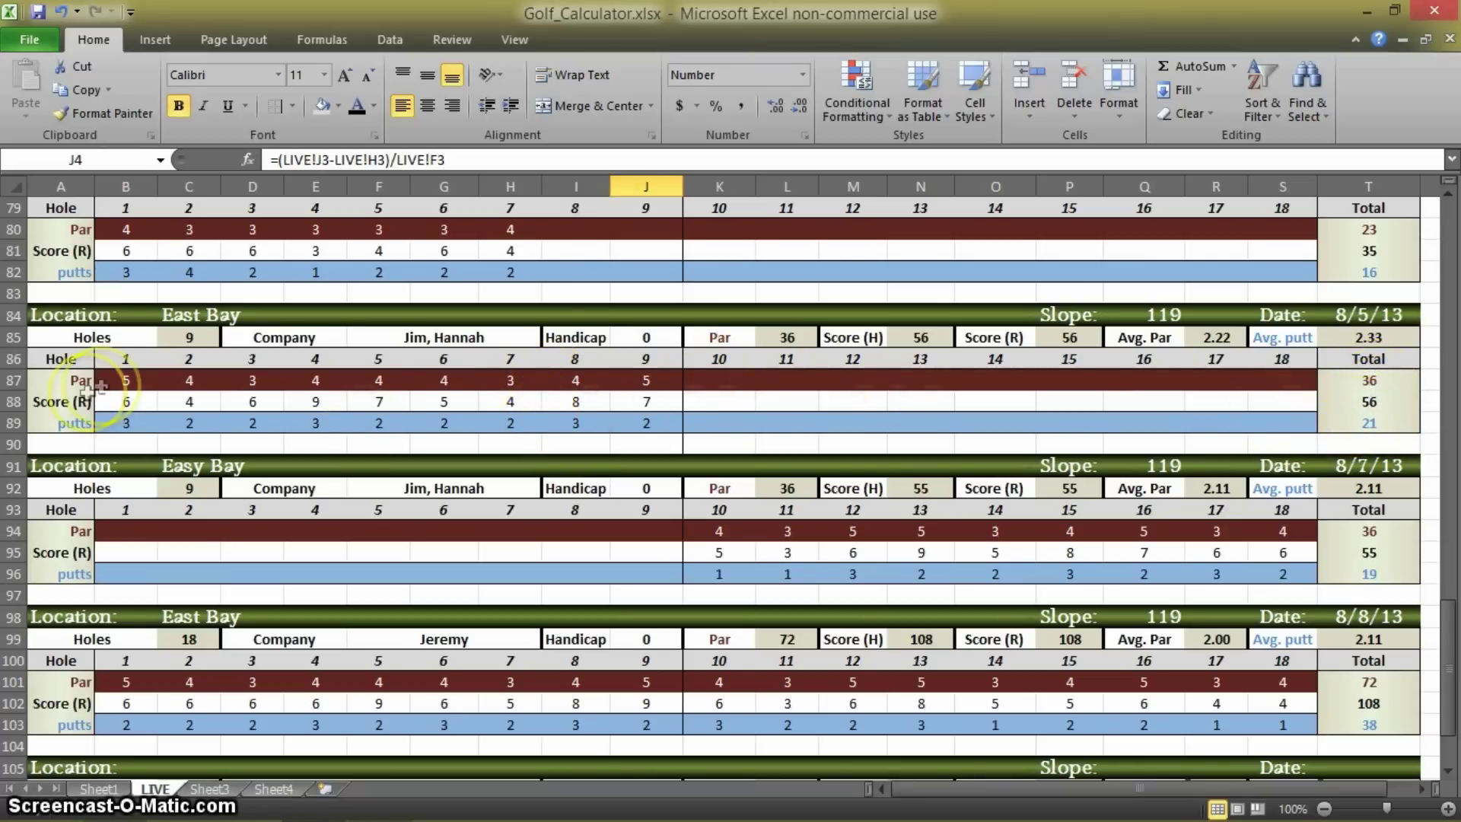
key("alt+Tab")
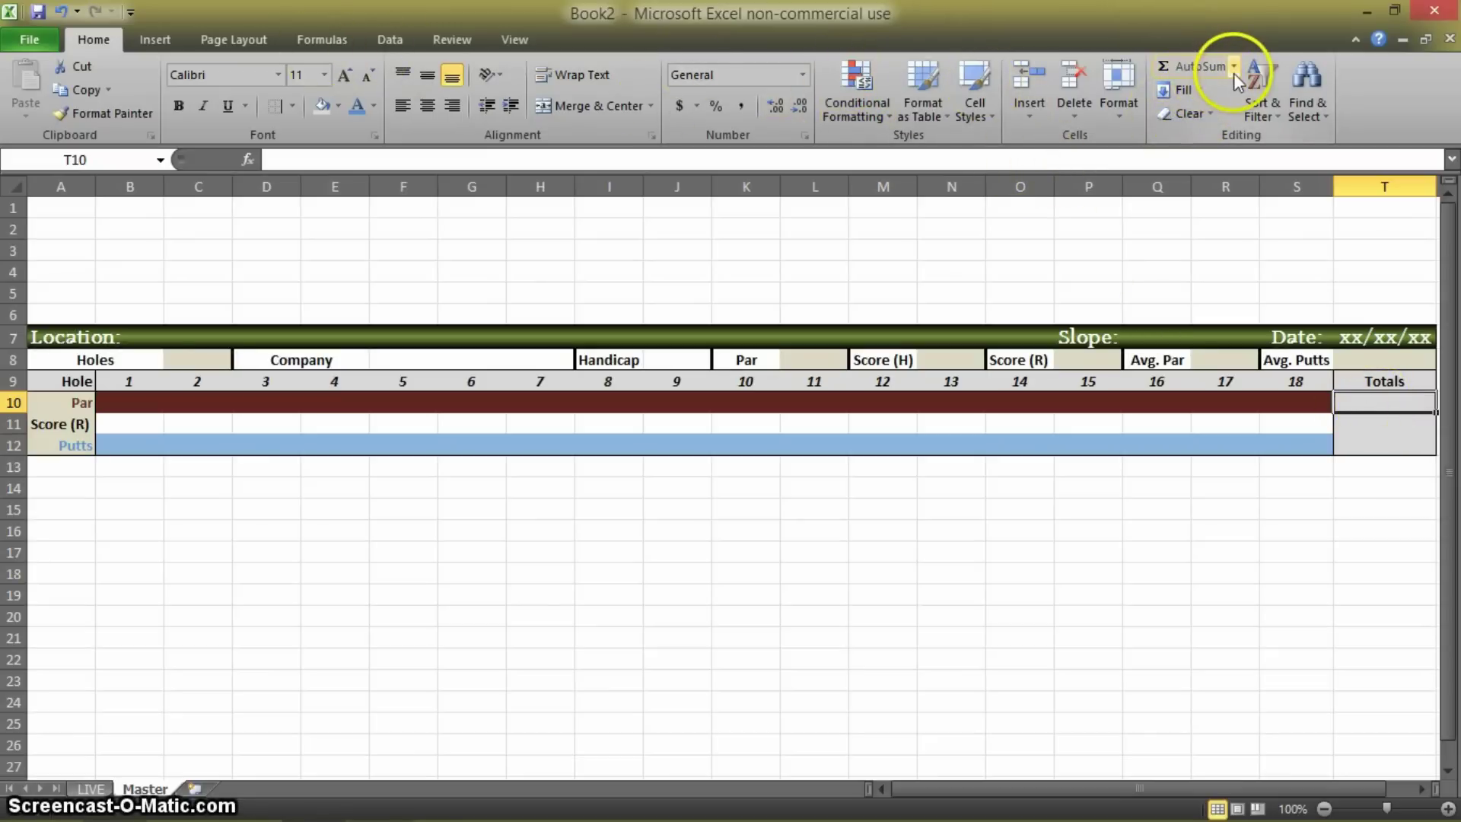
- Total the Par row in T10 with =SUM(B10:S10)
left_click(1209, 68)
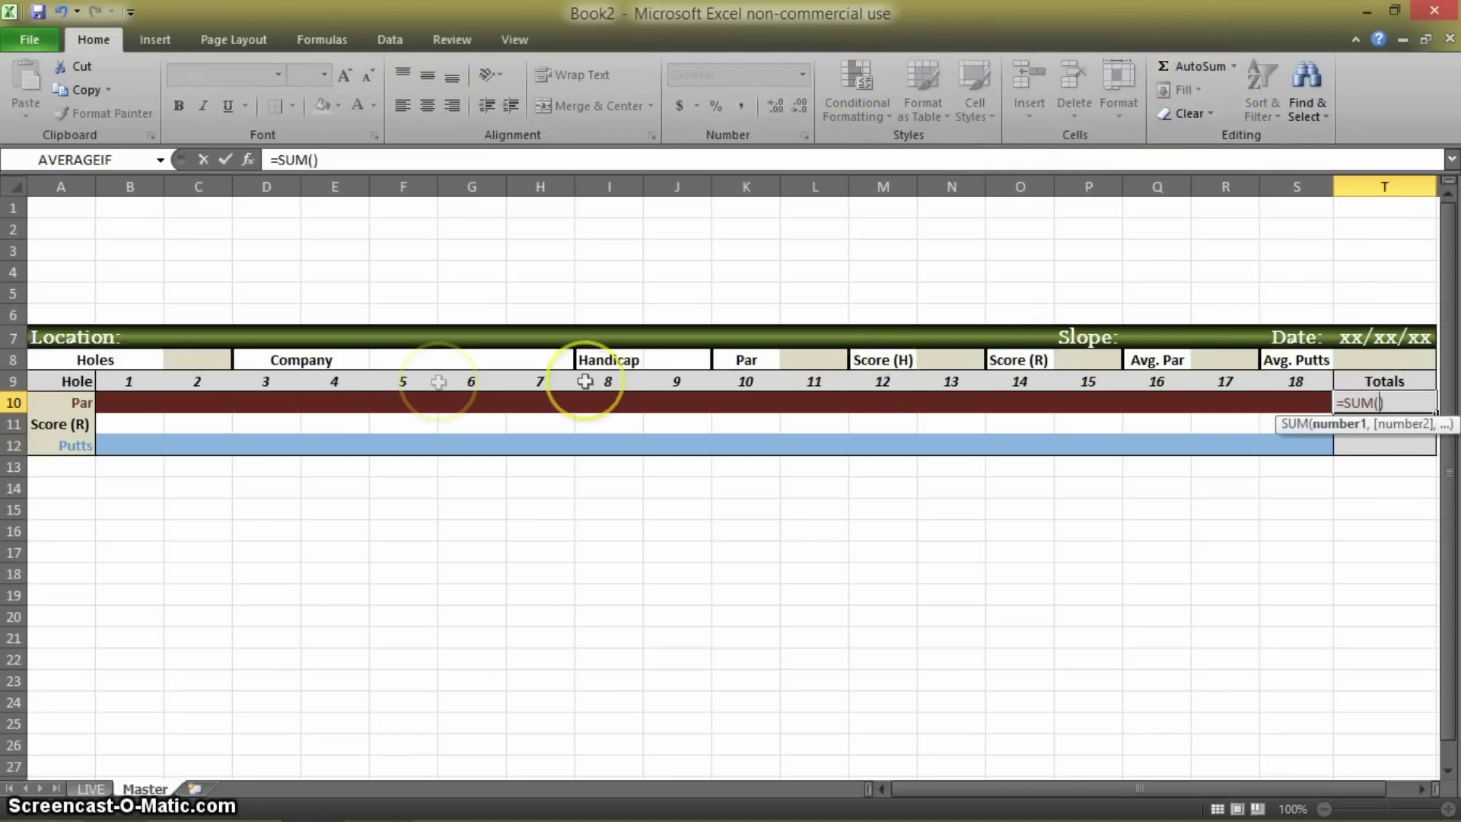
left_click_drag(123, 402, 1307, 403)
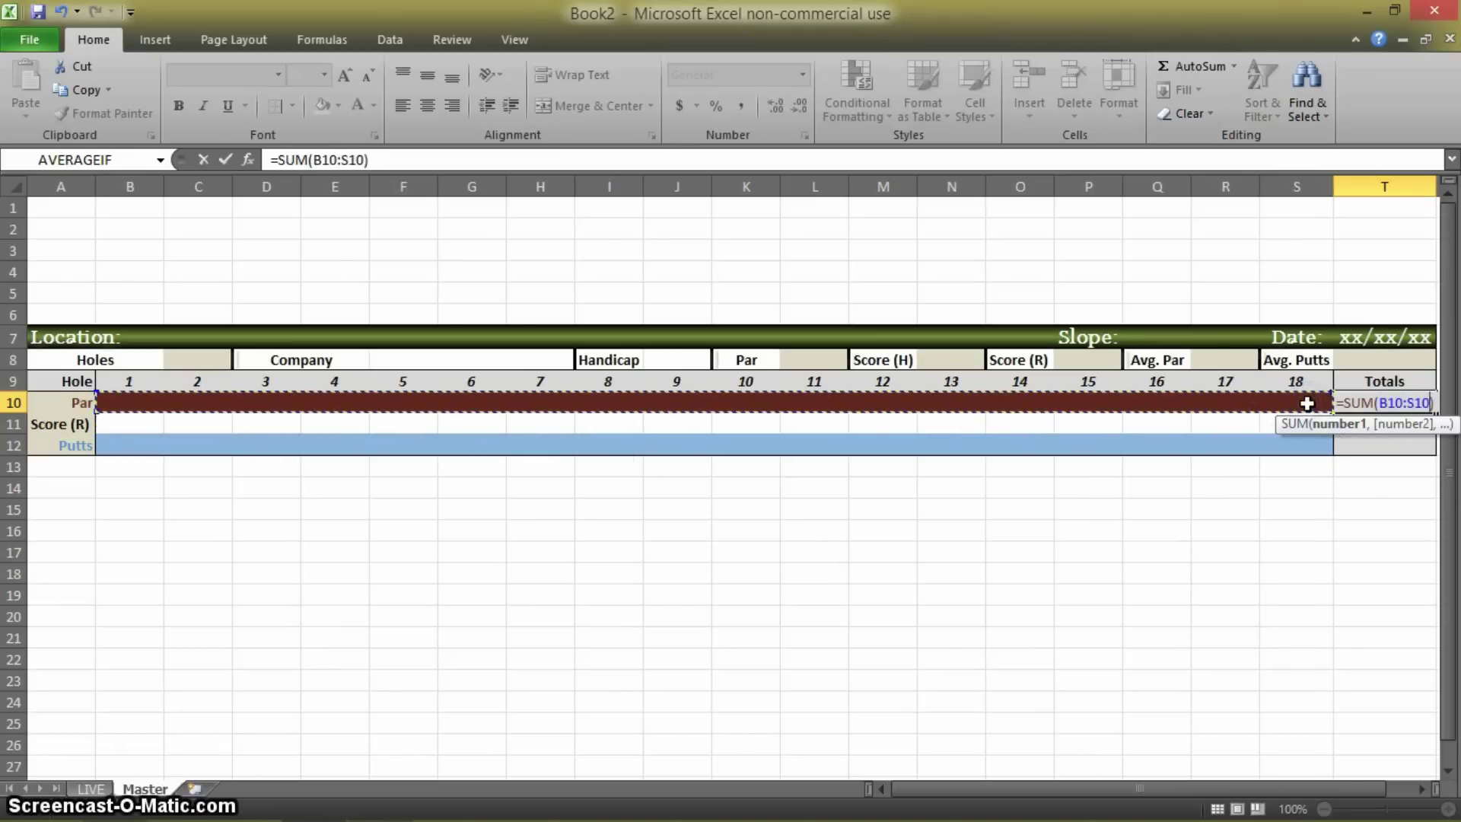
key("Return")
- Centre the total cells T10:T12 and make them bold
left_click_drag(1389, 406, 1393, 446)
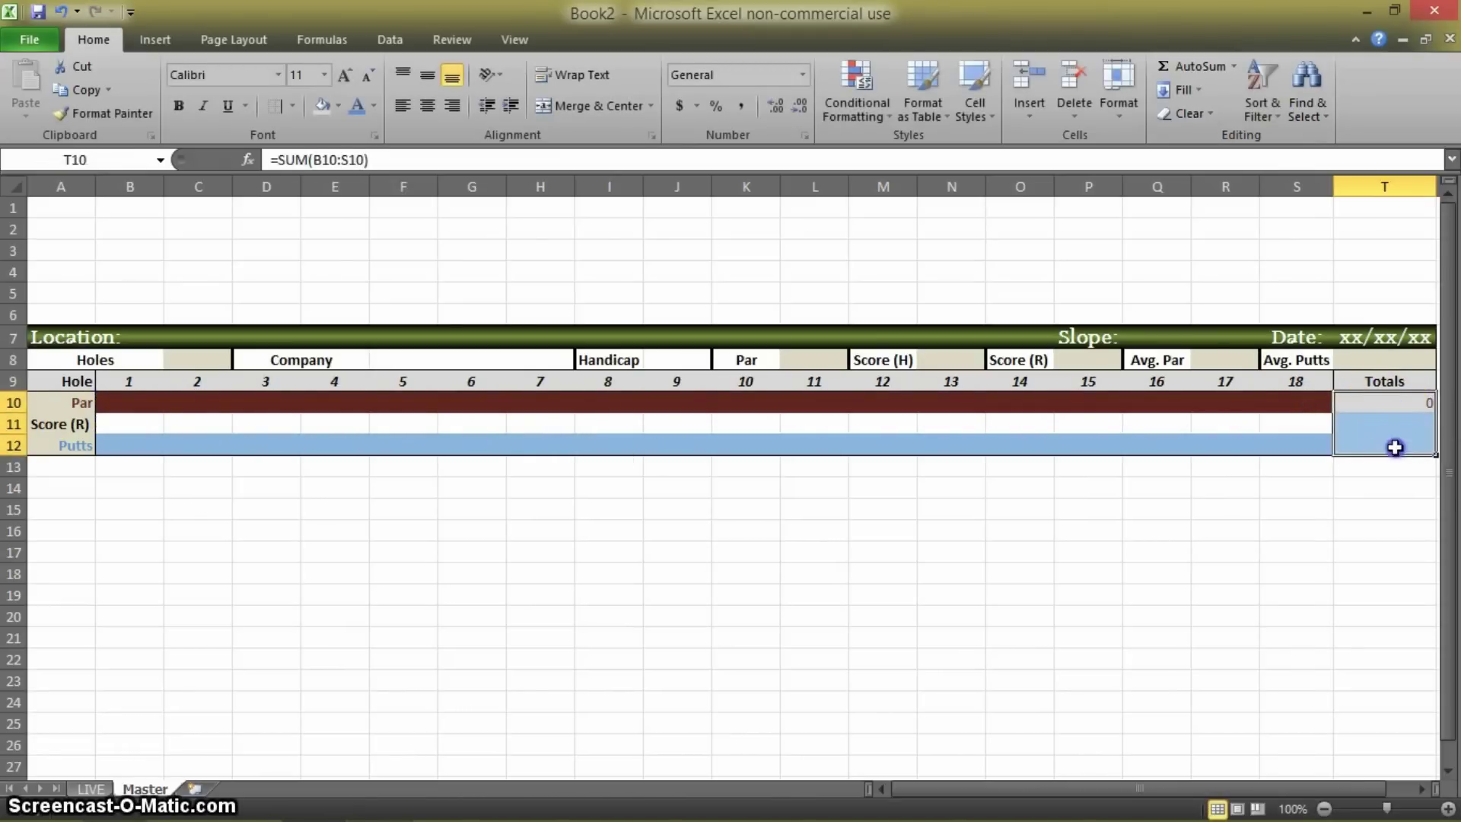
left_click(427, 105)
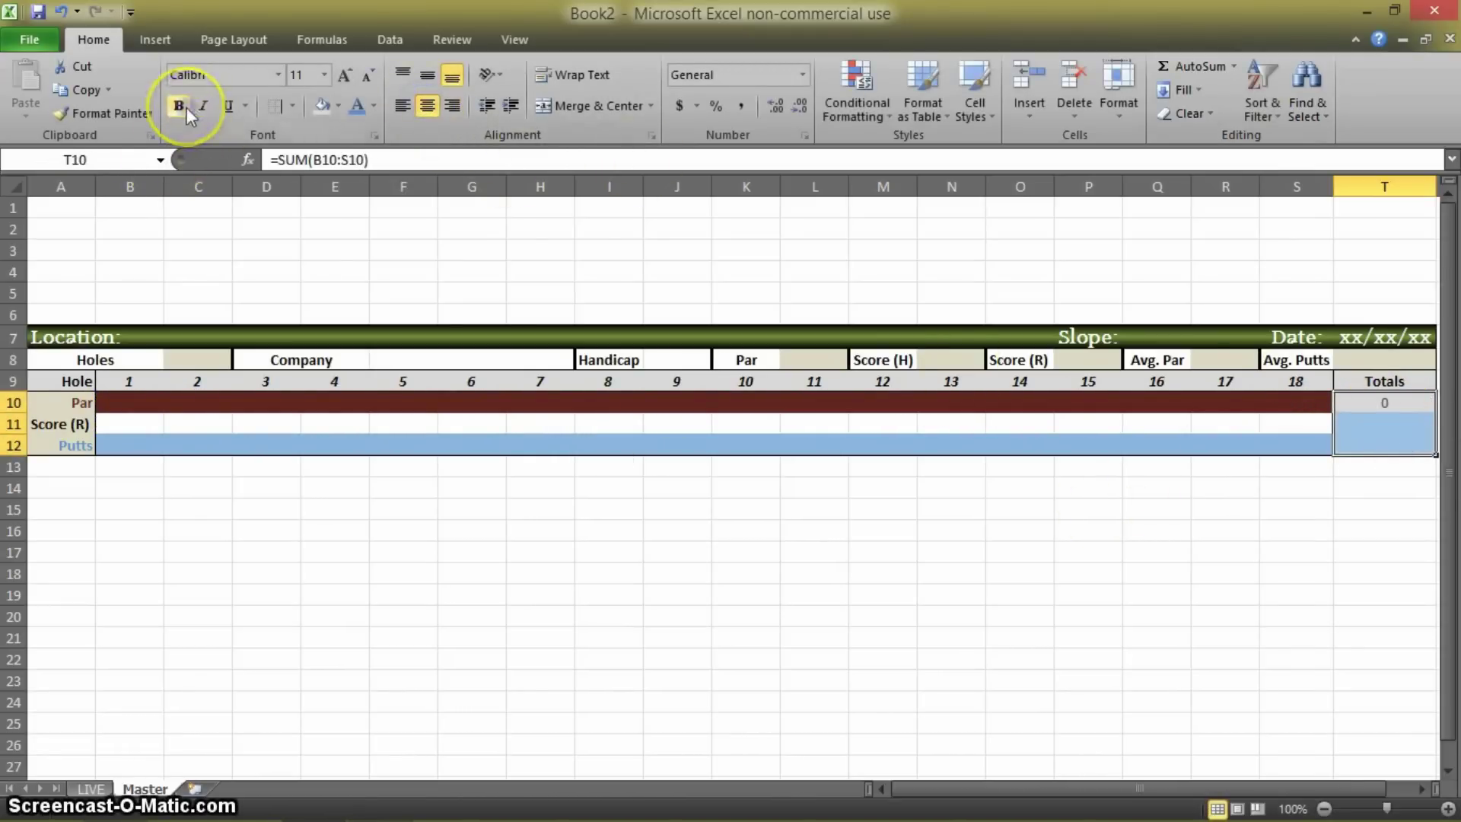
left_click(1157, 466)
left_click(1386, 407)
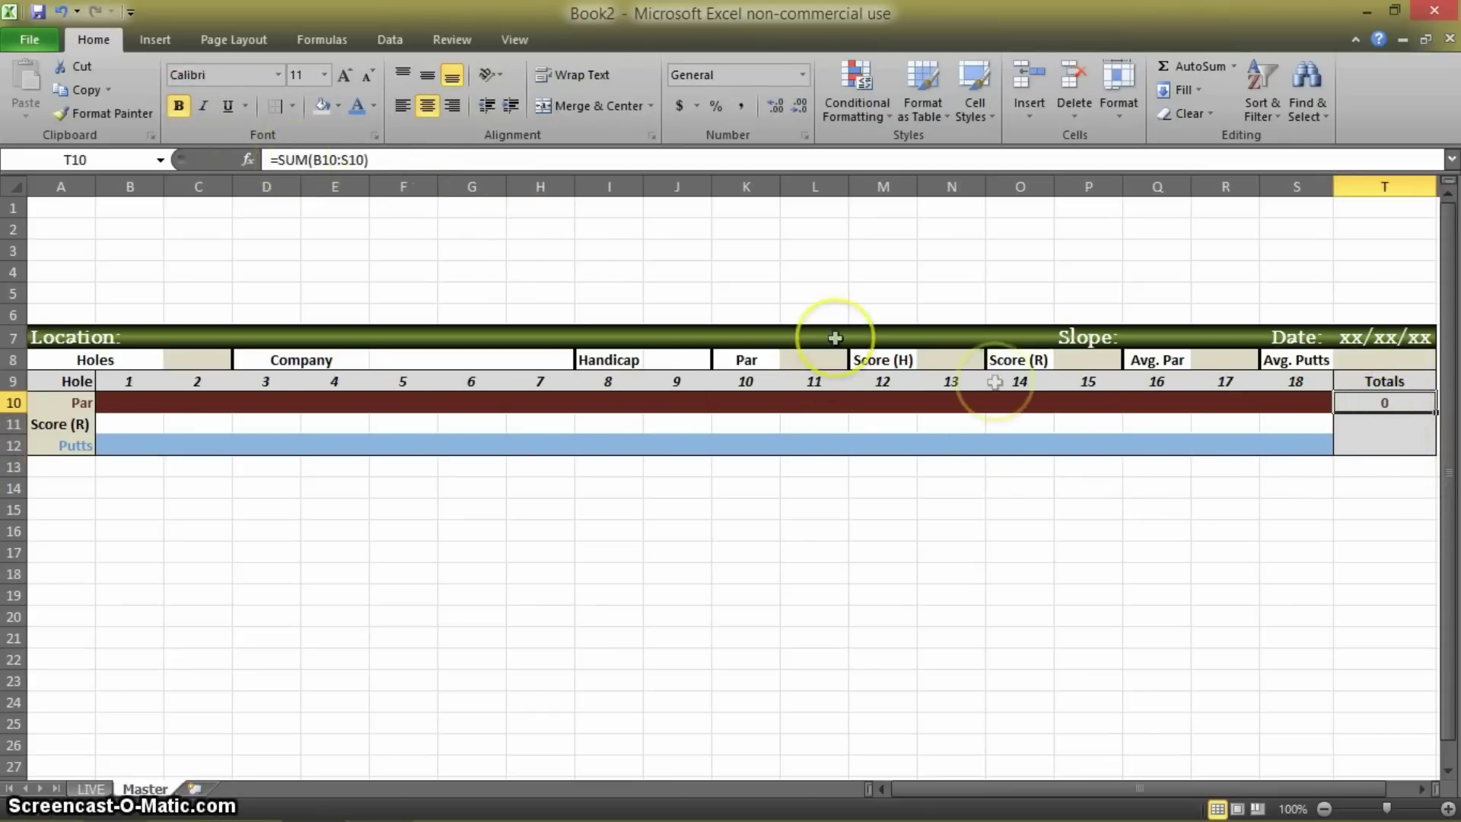
- Enter a trial par of 10 for hole 18 in S10 to test the Par total
left_click_drag(1321, 403, 140, 400)
left_click(849, 536)
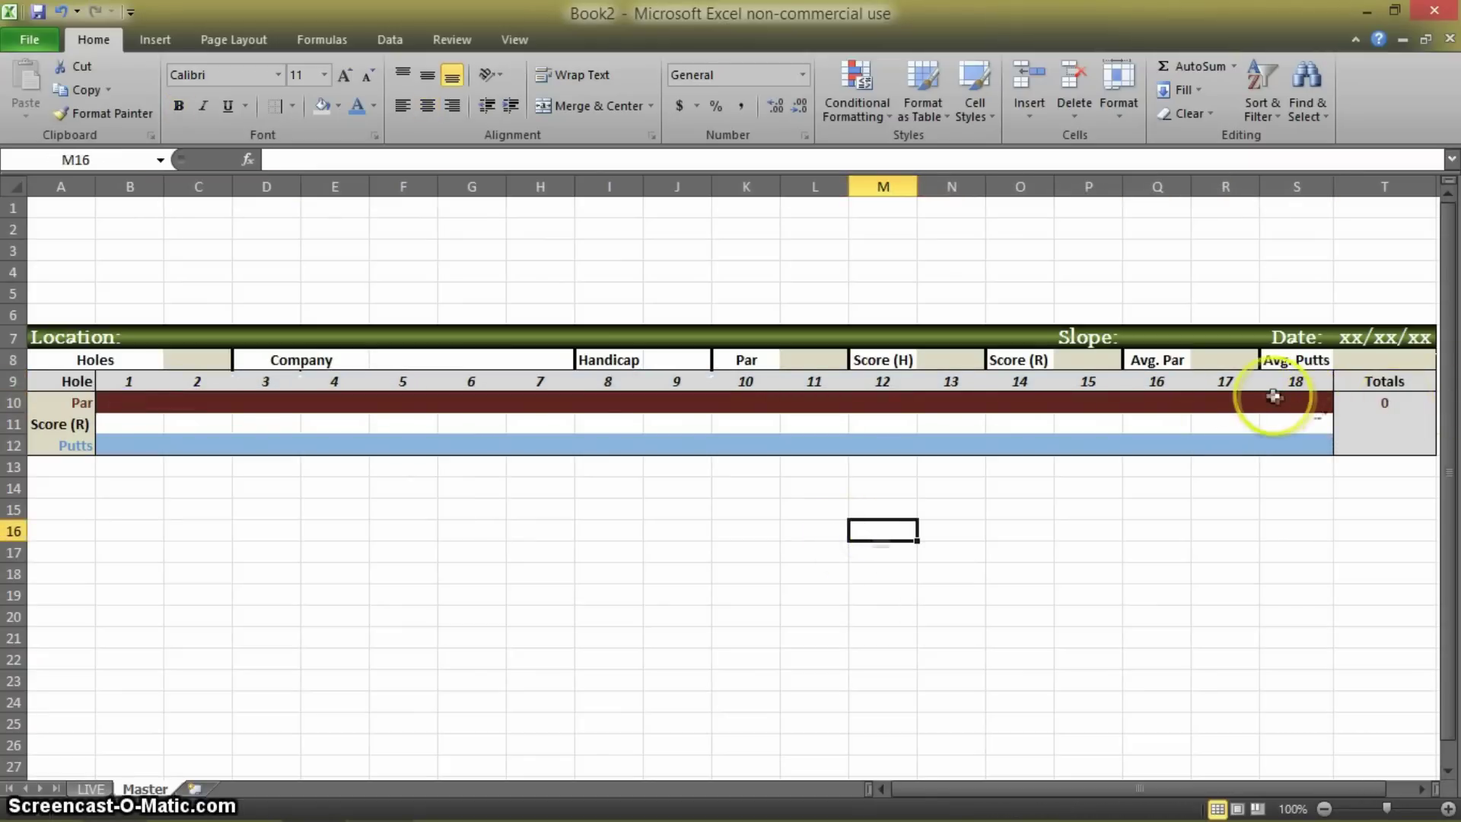
left_click(1273, 396)
type("10")
key("Return")
left_click(1293, 399)
- Centre the entry cells B10:S12 and clear the trial value from S10
left_click_drag(131, 400, 1288, 426)
left_click(428, 105)
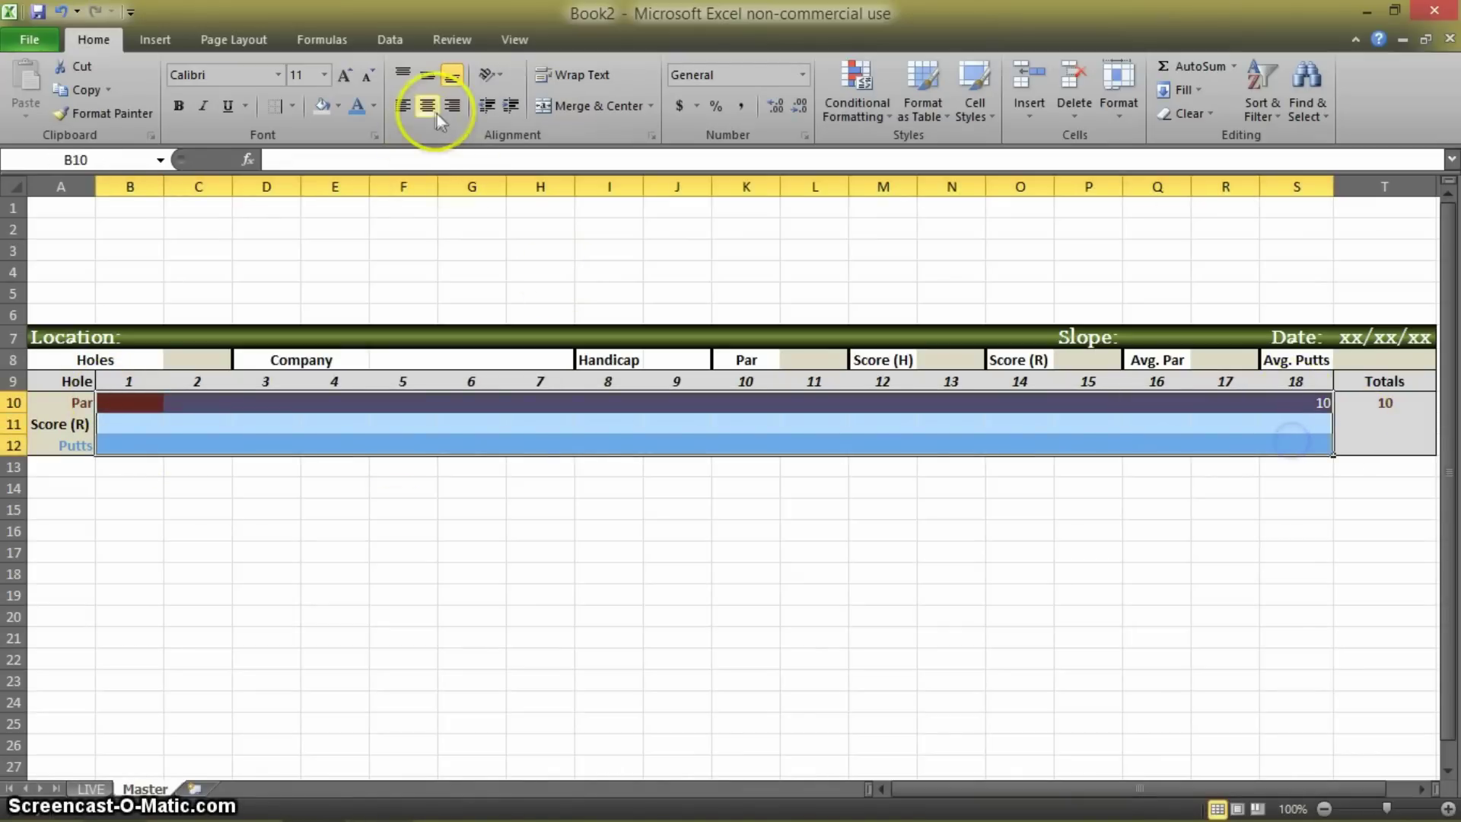
left_click(1206, 487)
- Total the Score (R) row B11:S11 in T11 and the Putts row B12:S12 in T12 with SUM
left_click(1392, 427)
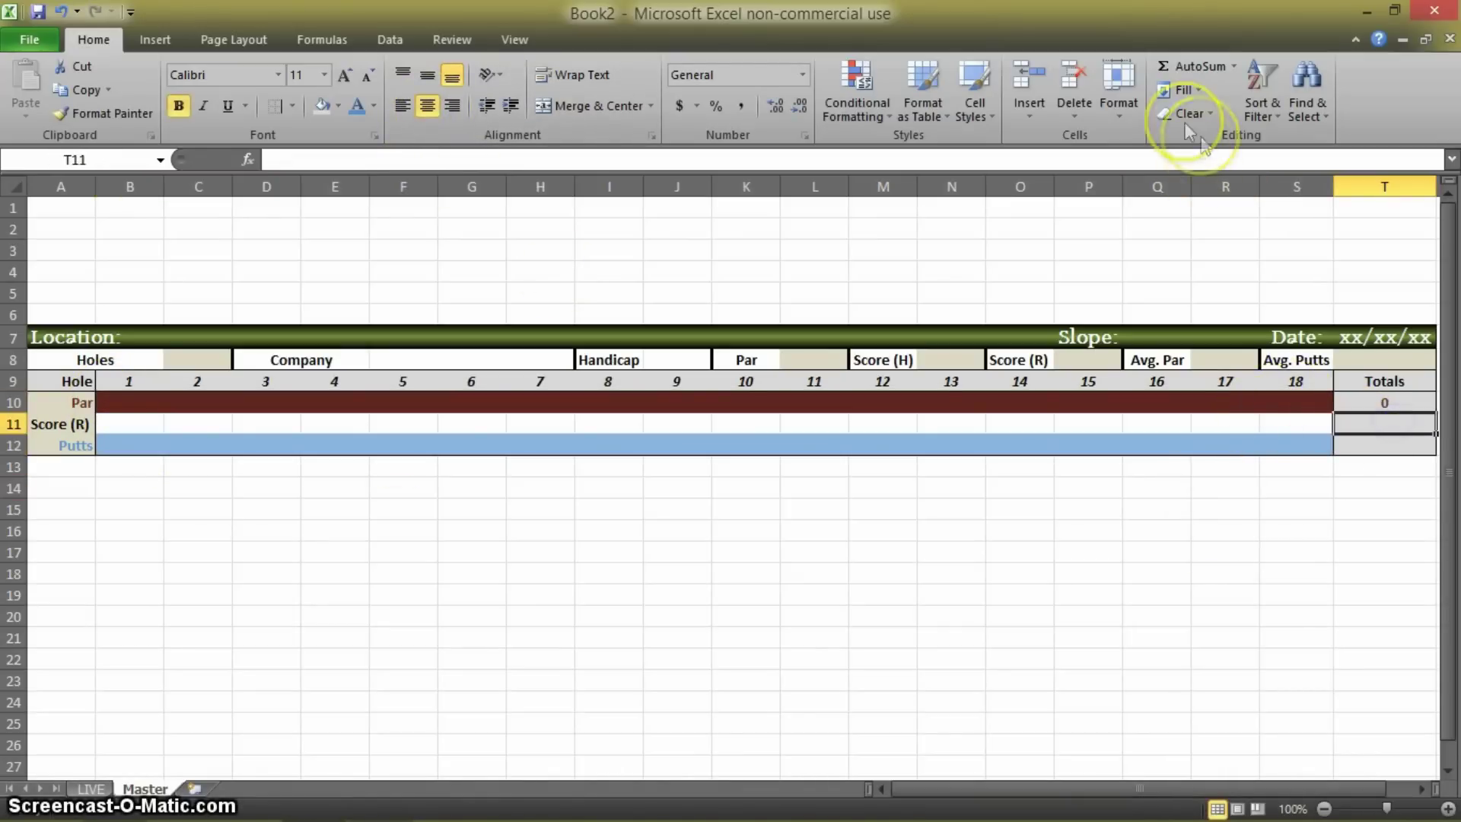
left_click(1198, 66)
left_click_drag(144, 423, 1309, 431)
key("Return")
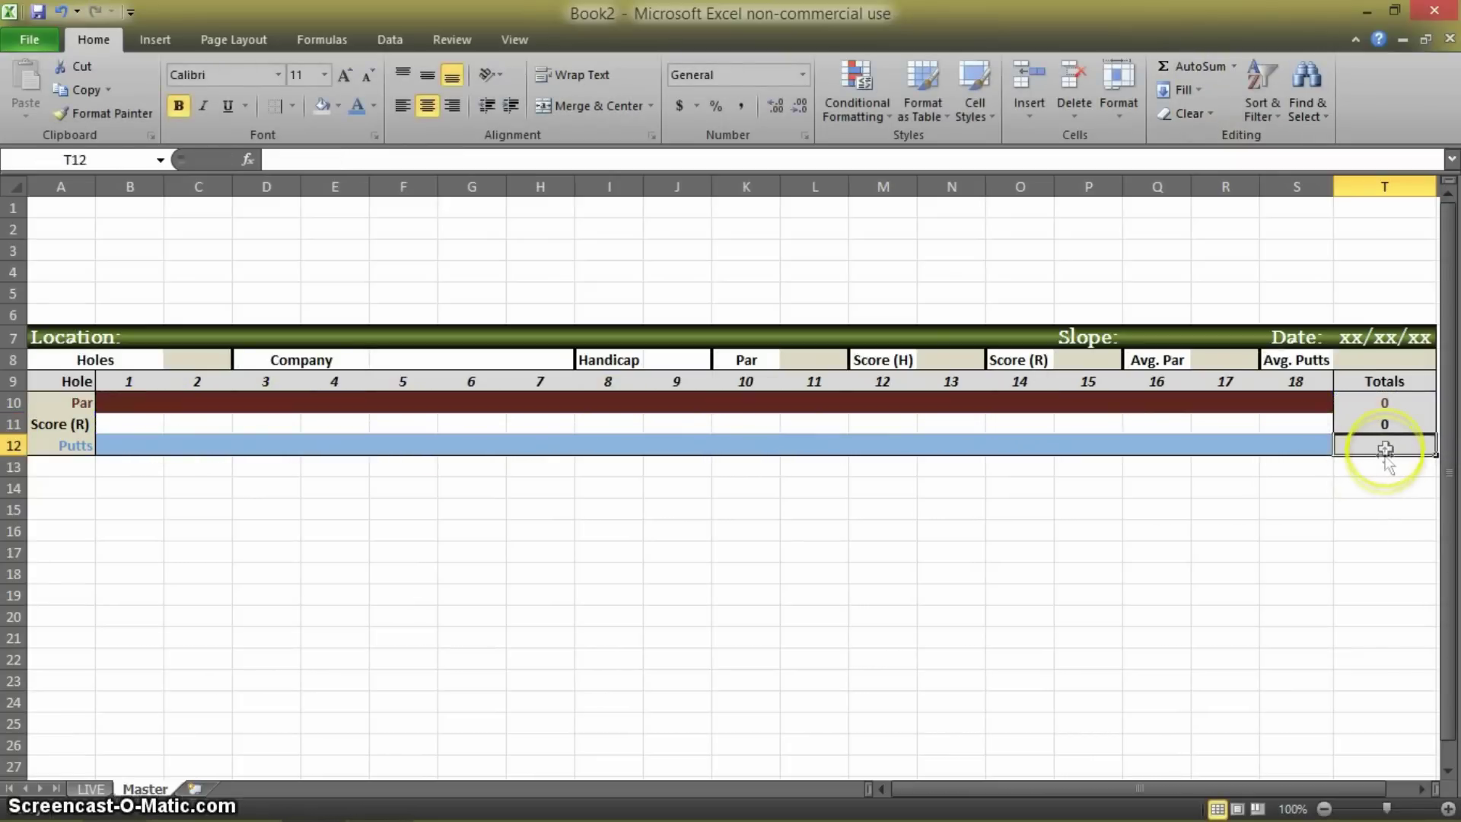
left_click(1183, 73)
left_click_drag(149, 445, 1265, 453)
key("Return")
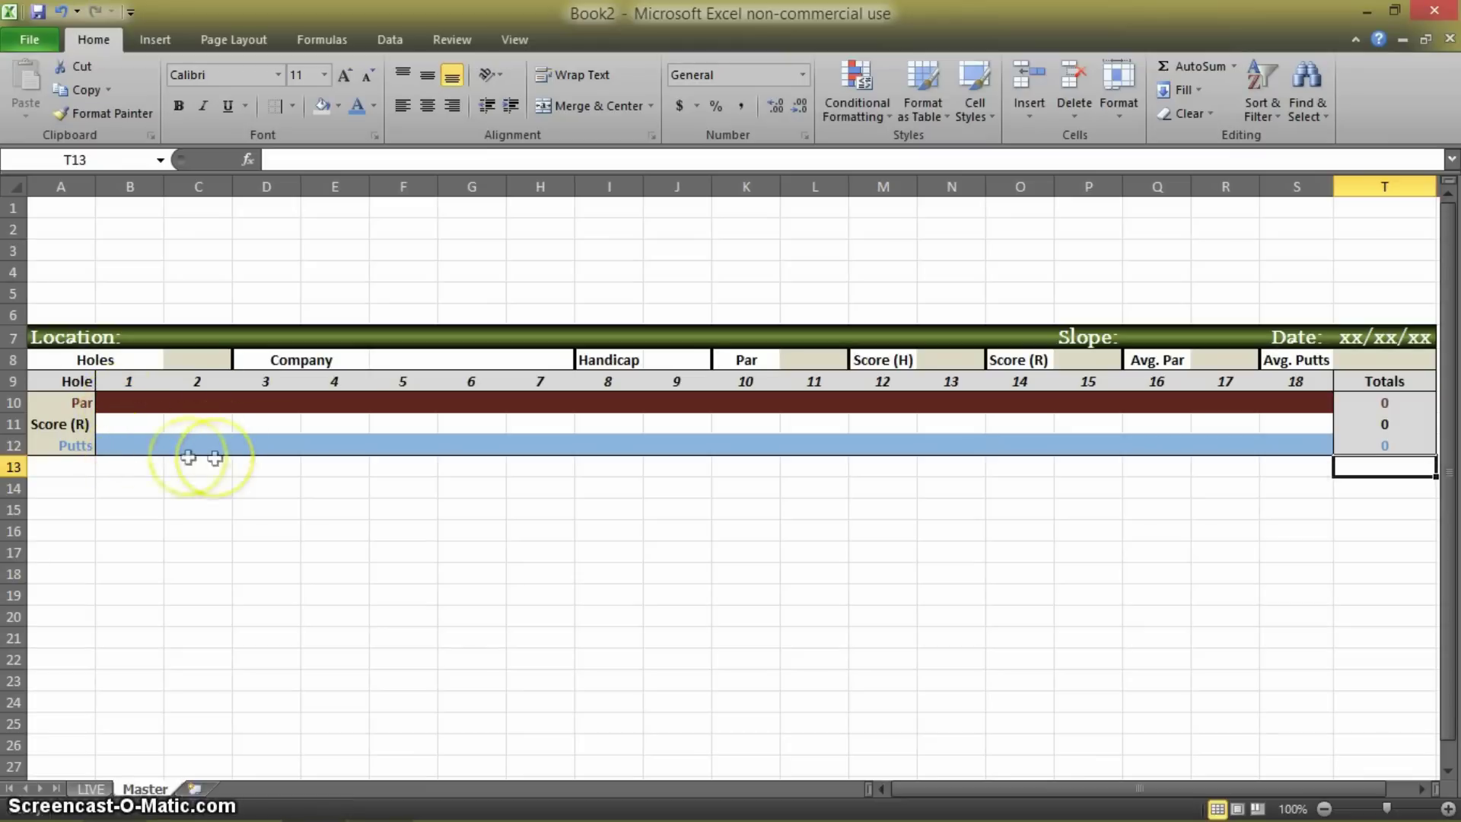
- Examine which cells of the round block take manual entries, covering Holes, Handicap, Par, Score (R) and Putts
left_click(124, 400)
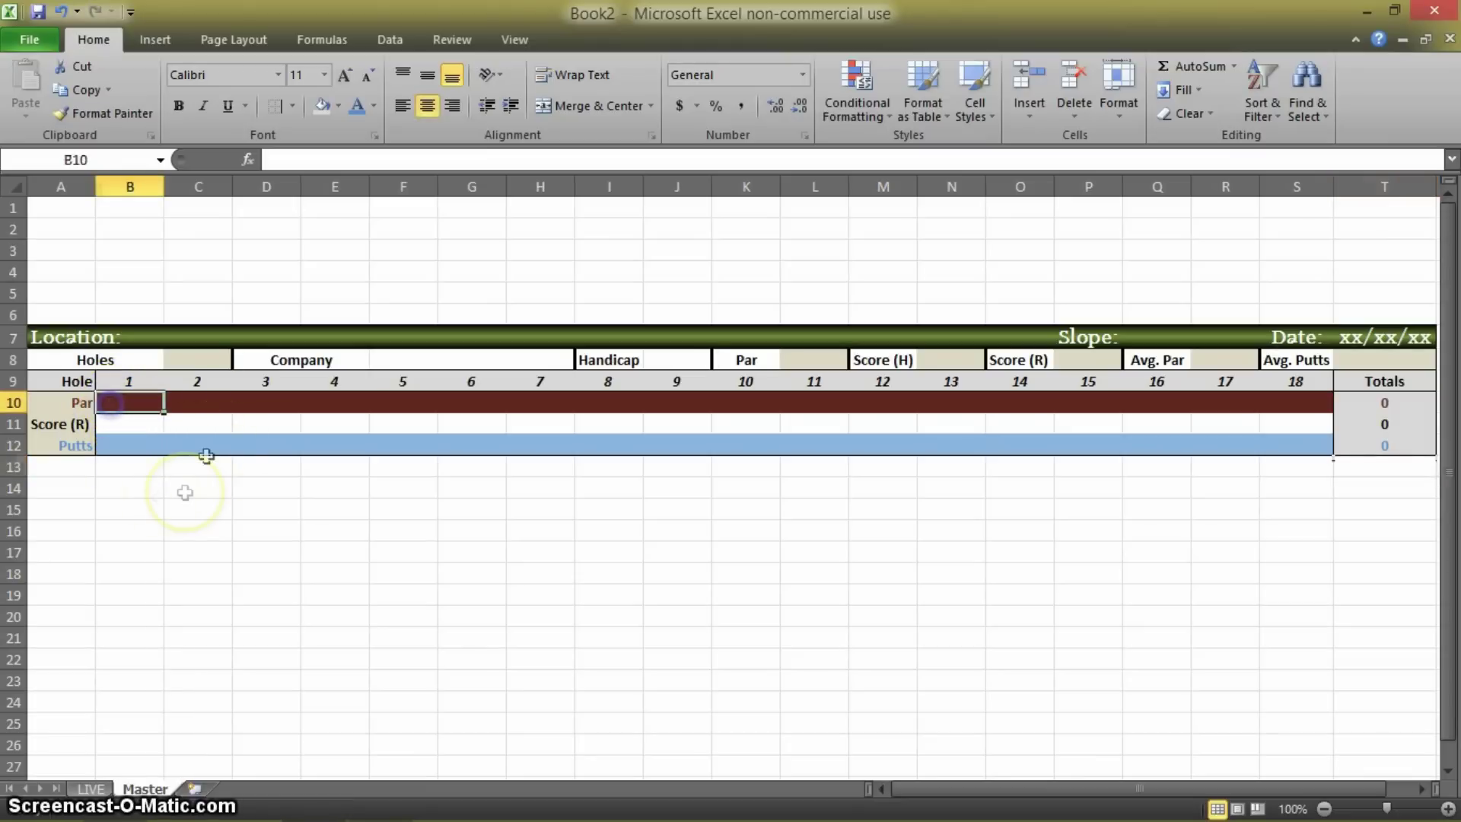
left_click(129, 422)
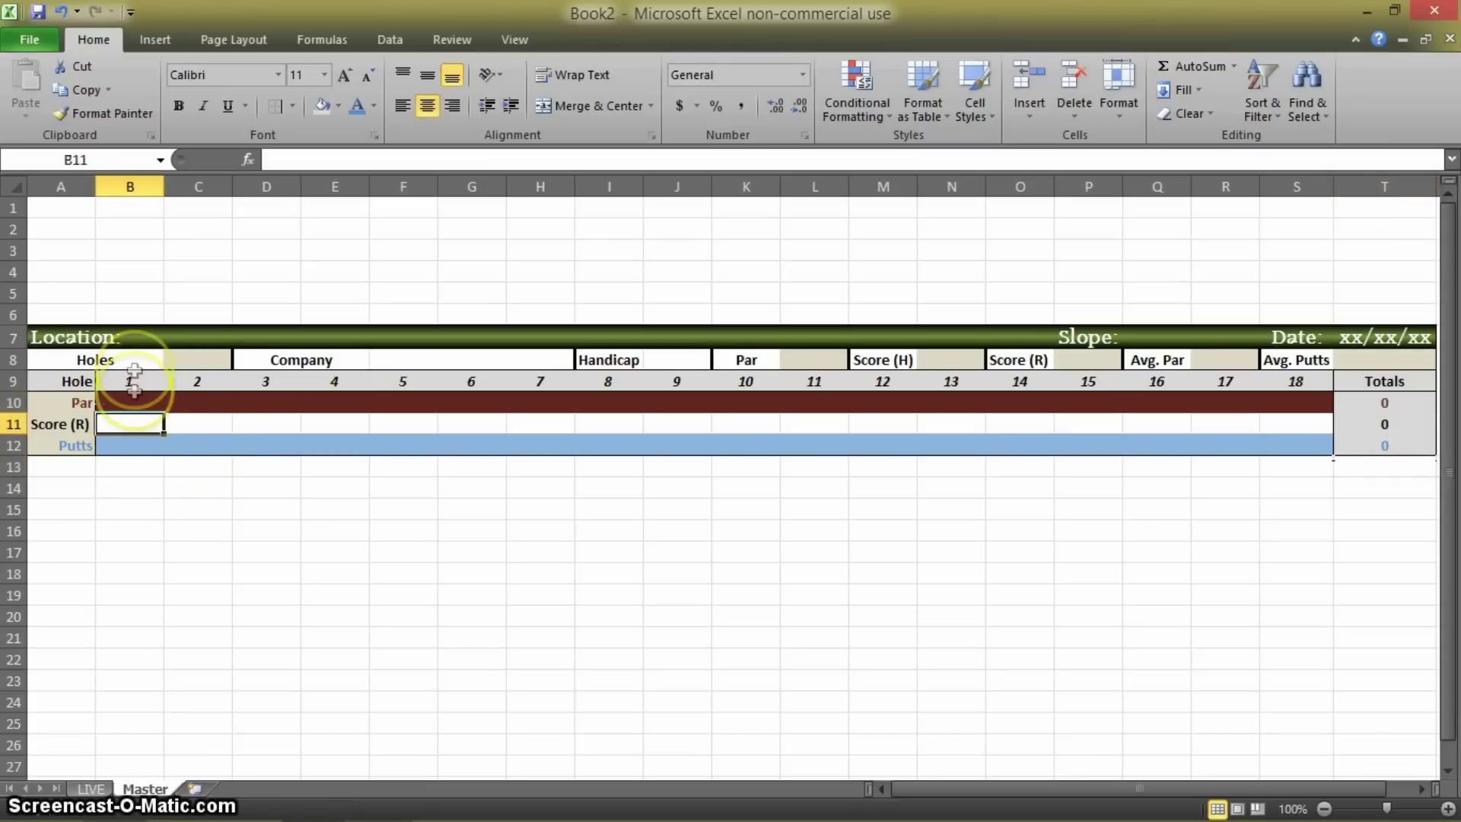
left_click(130, 447)
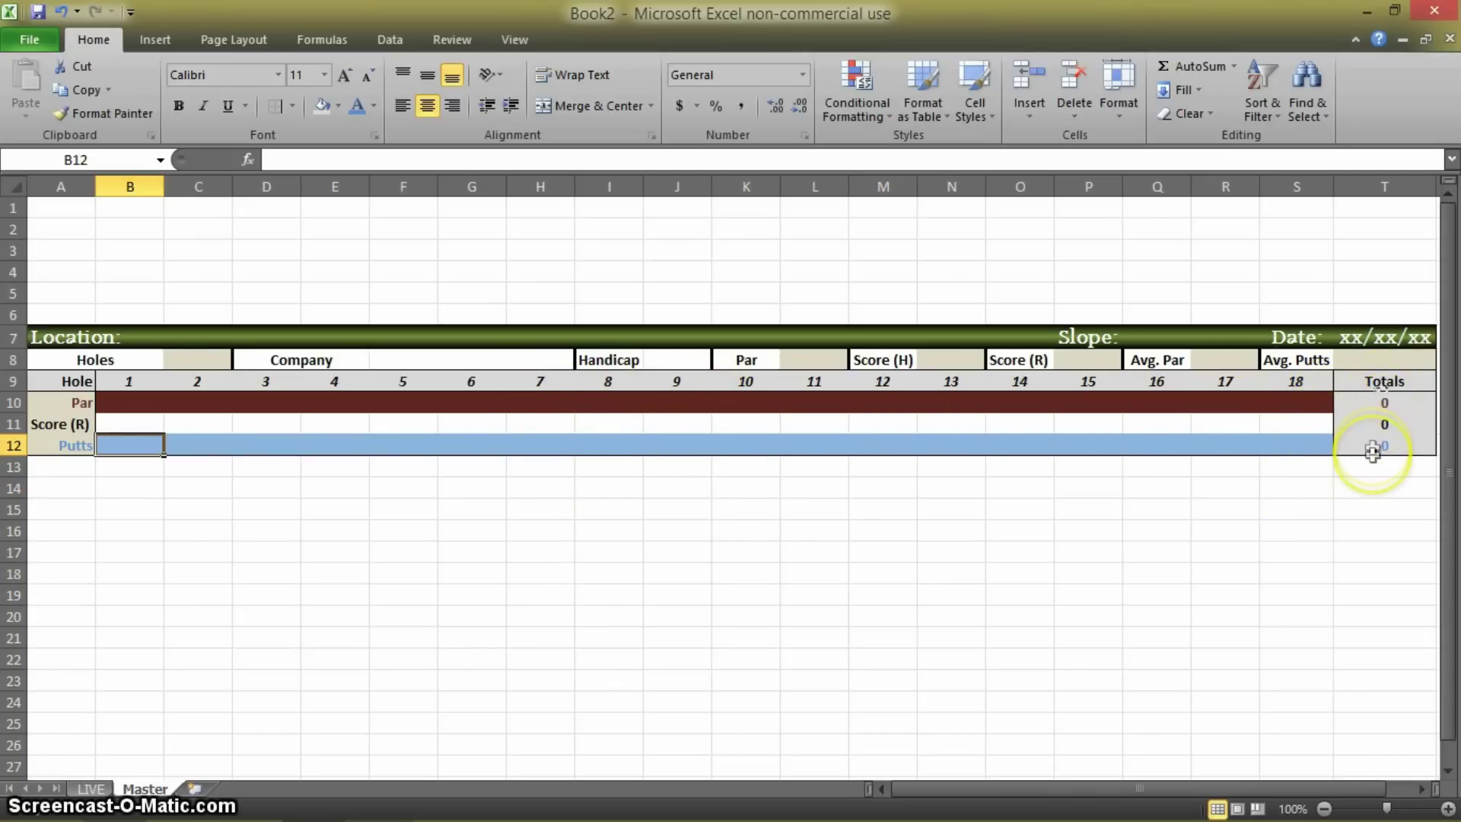
left_click(197, 359)
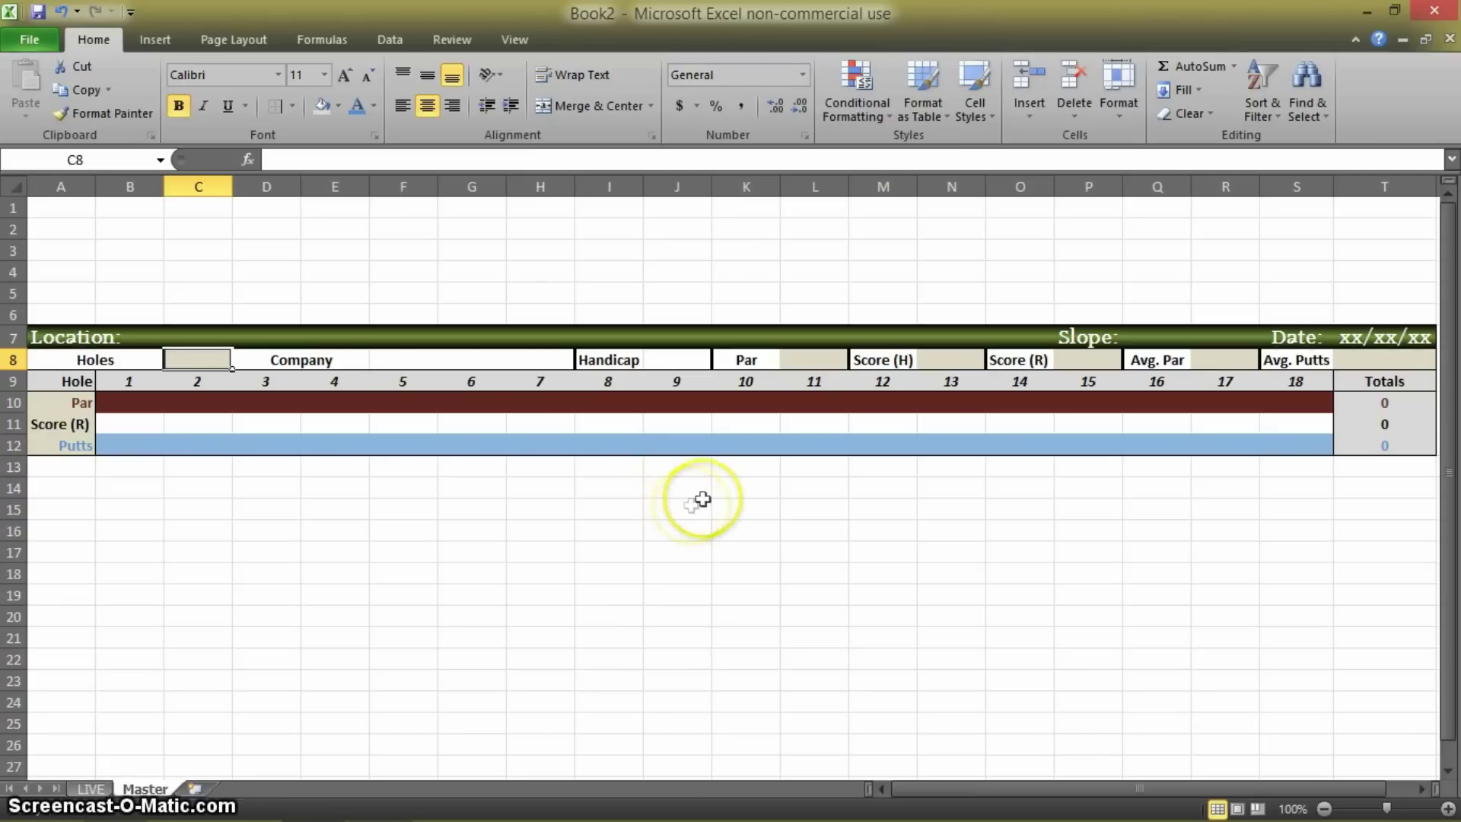
left_click(670, 365)
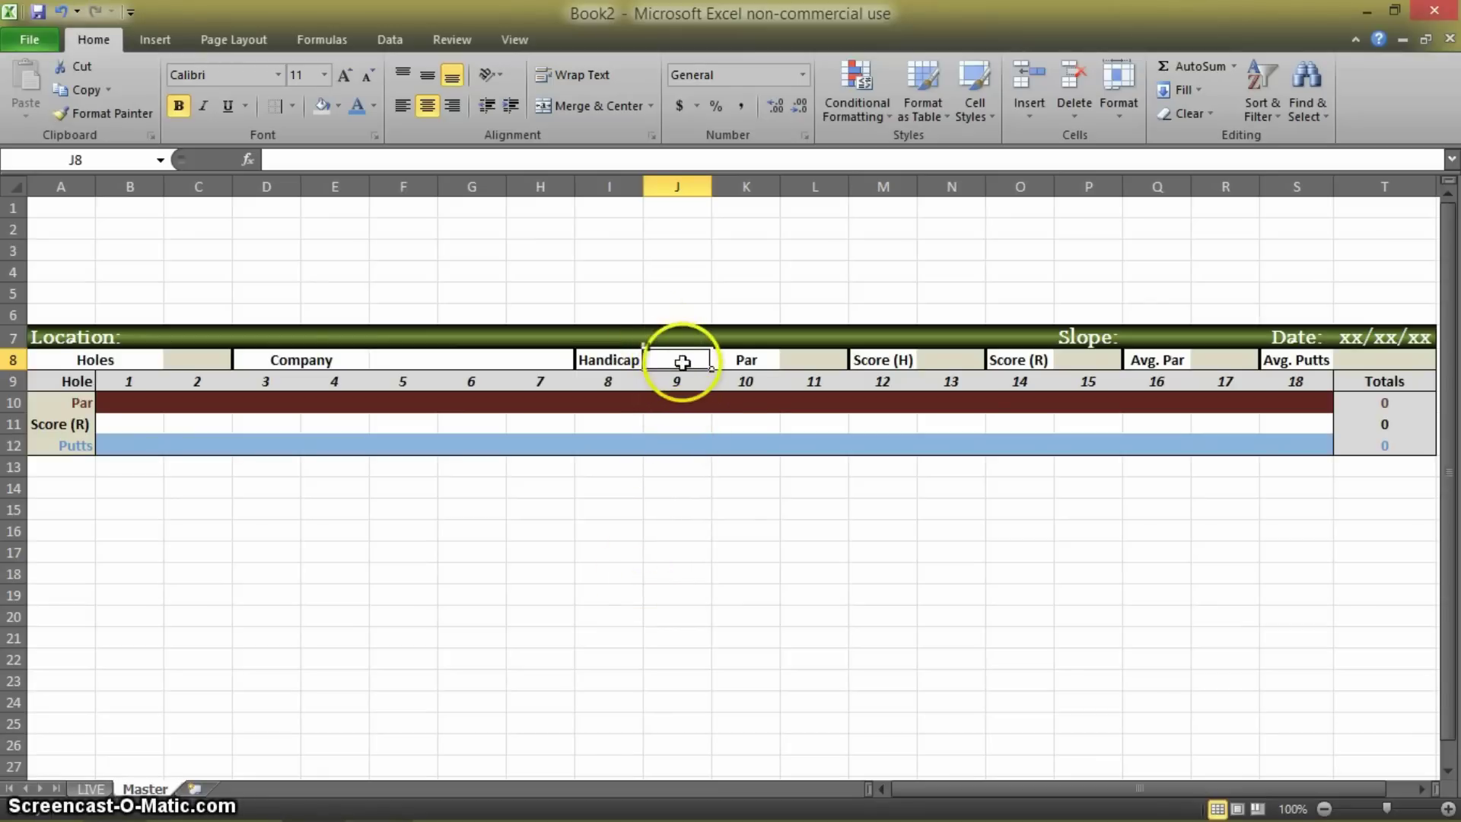
left_click_drag(130, 401, 1293, 410)
left_click_drag(145, 424, 1259, 426)
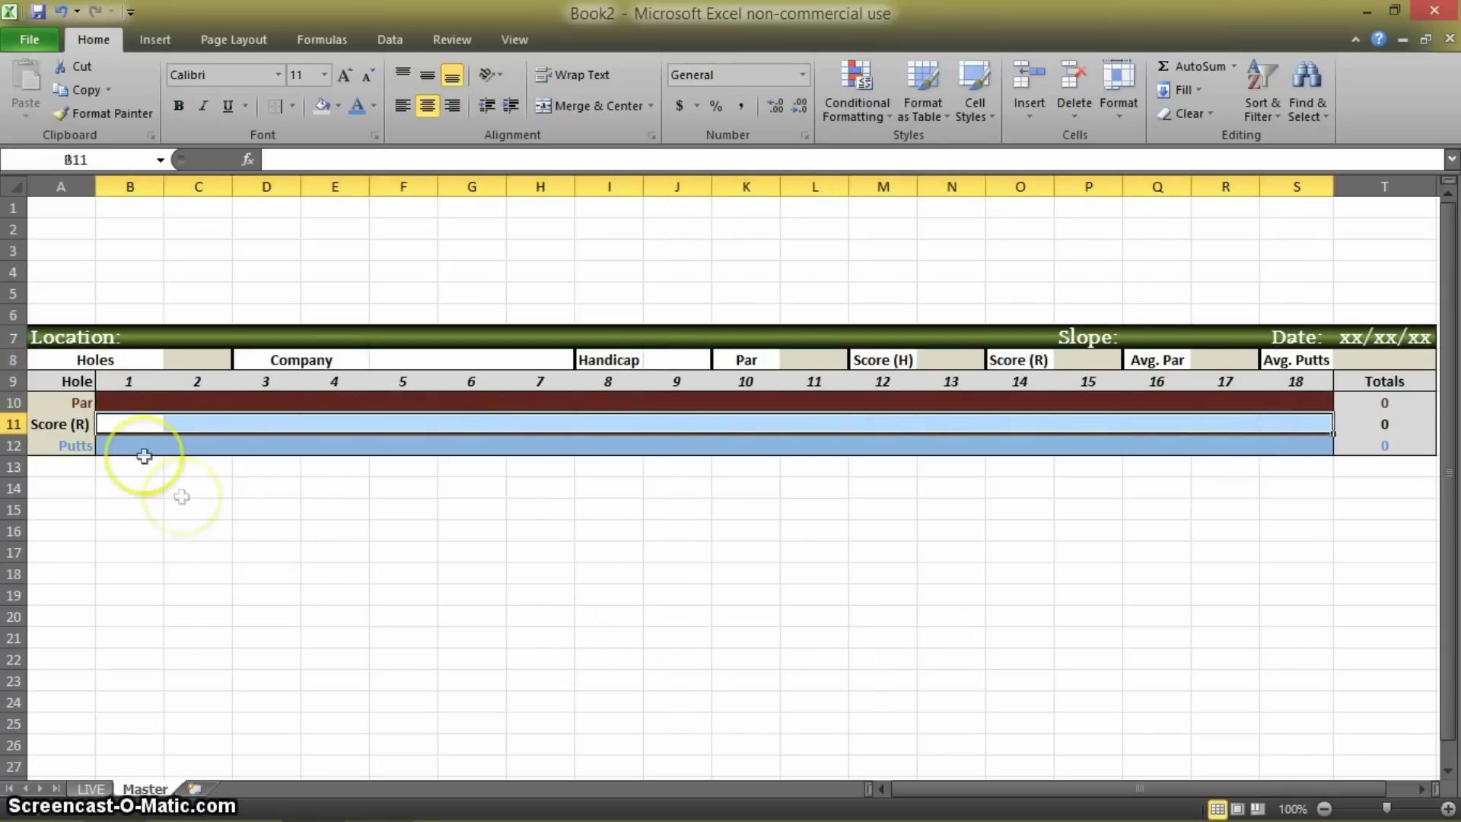
left_click_drag(130, 447, 1311, 441)
left_click(1118, 630)
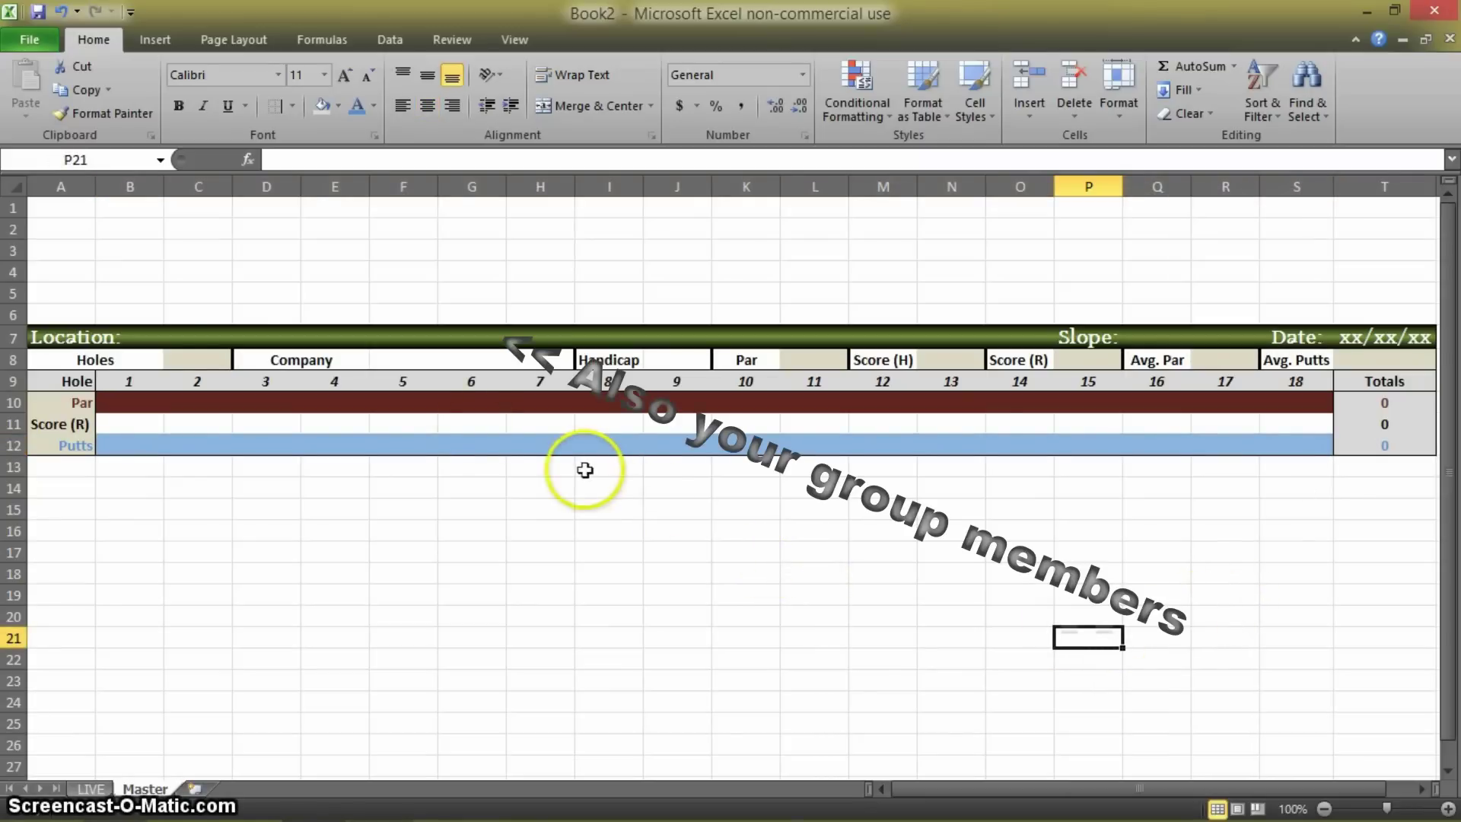
- Count the holes played in C8 with the formula =COUNT(B11:S11)
left_click(201, 359)
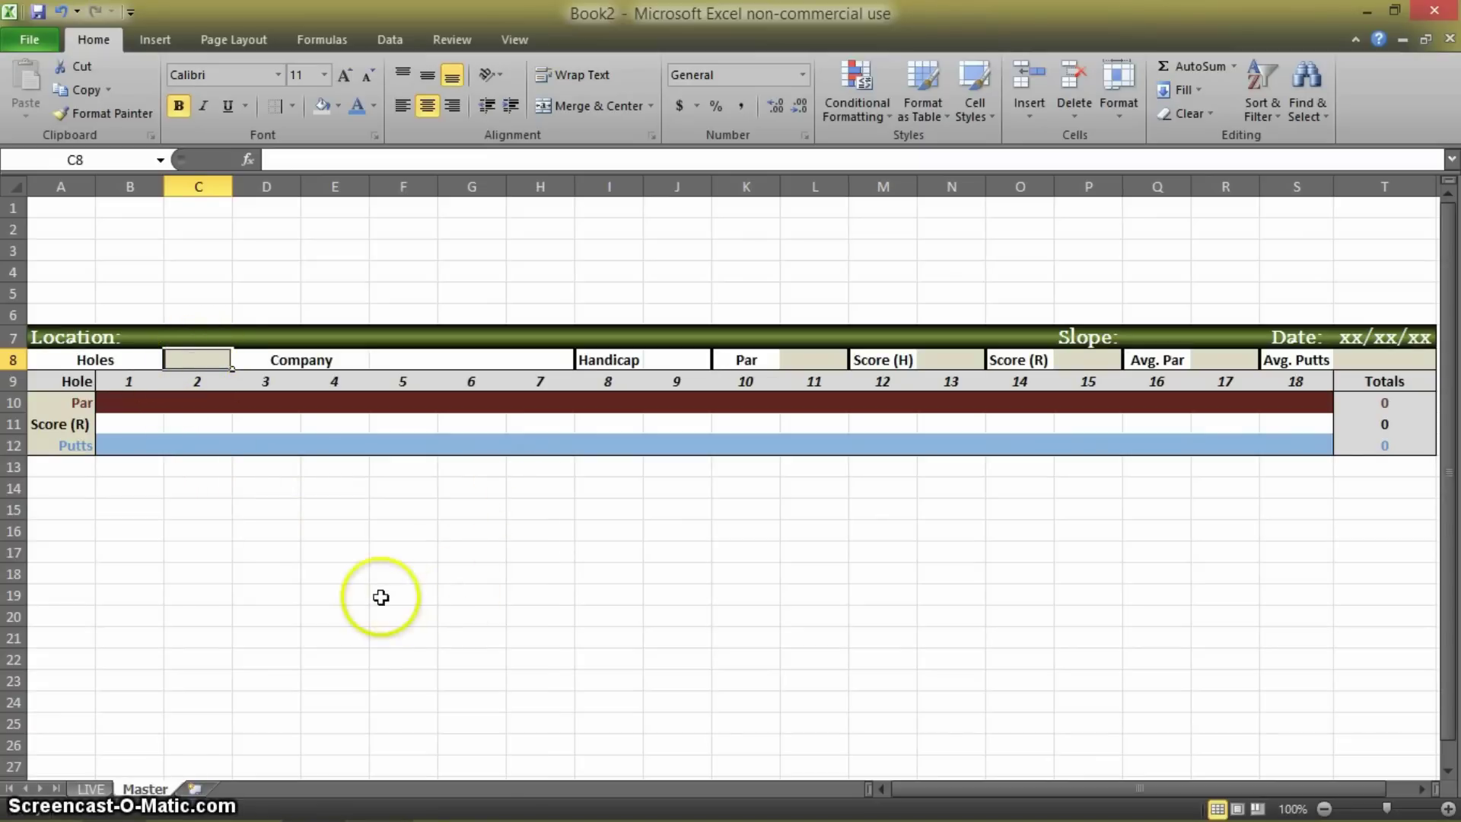
type("=")
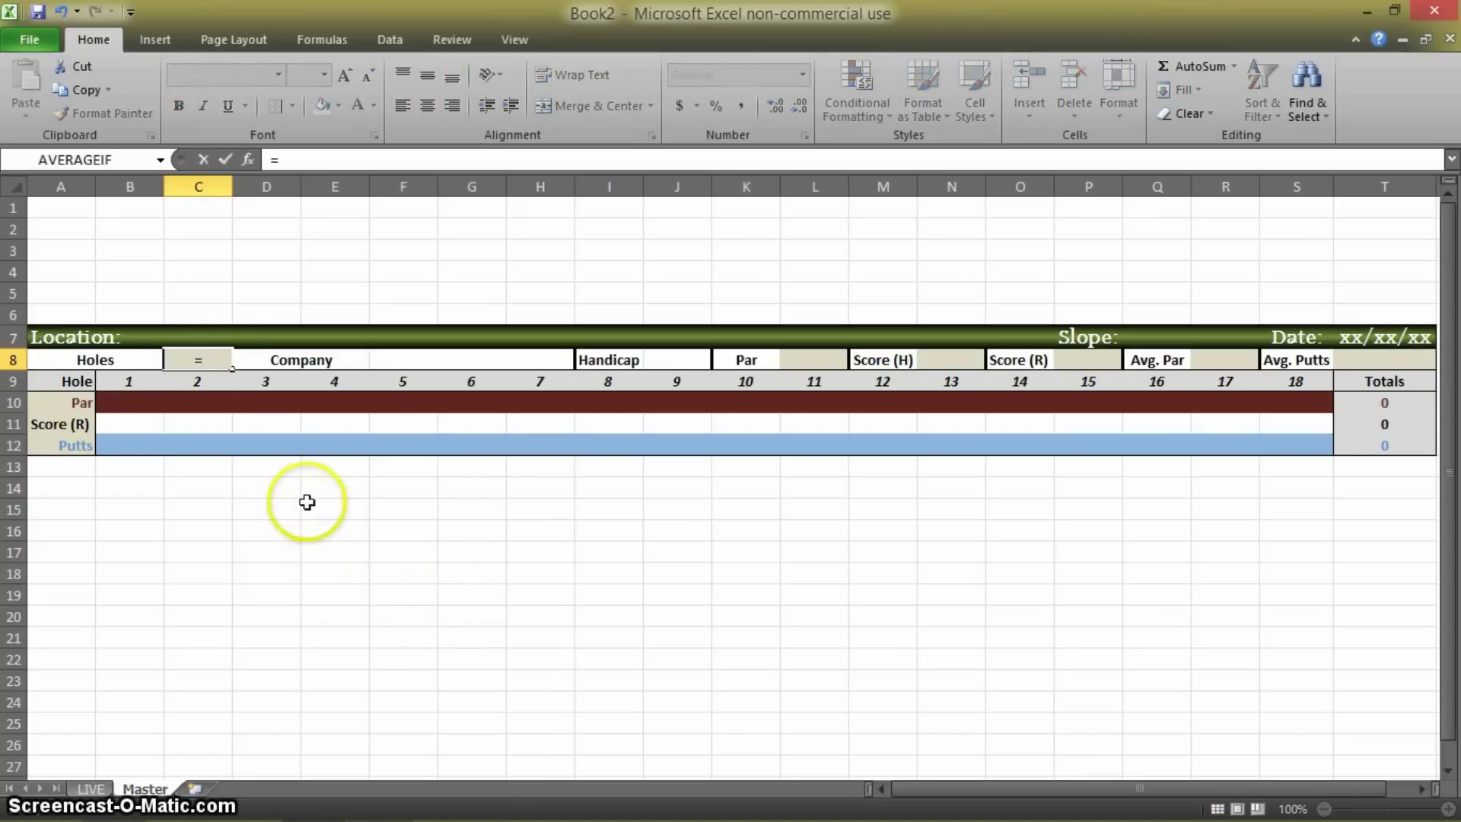
type("count")
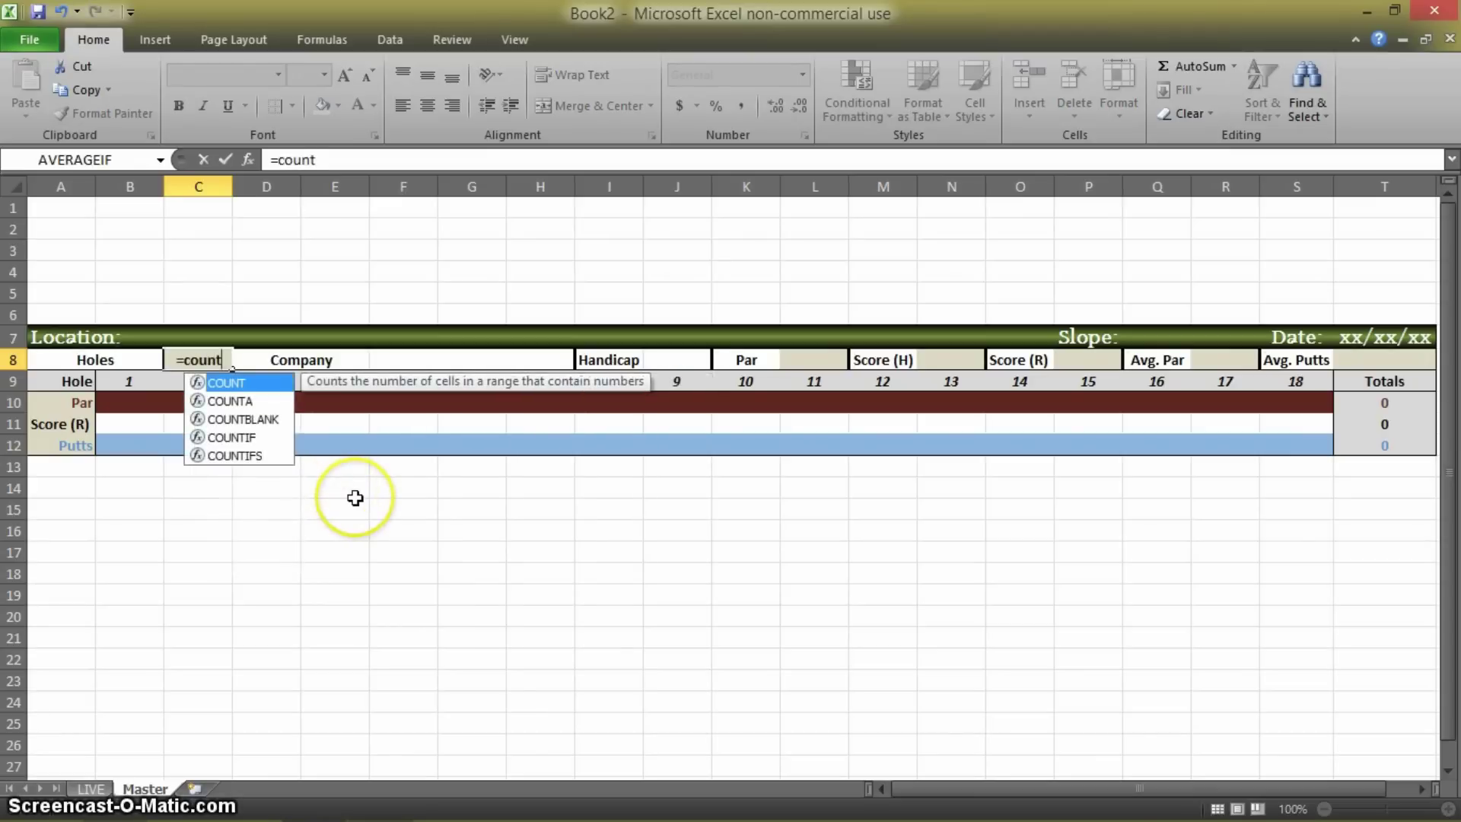
type("(")
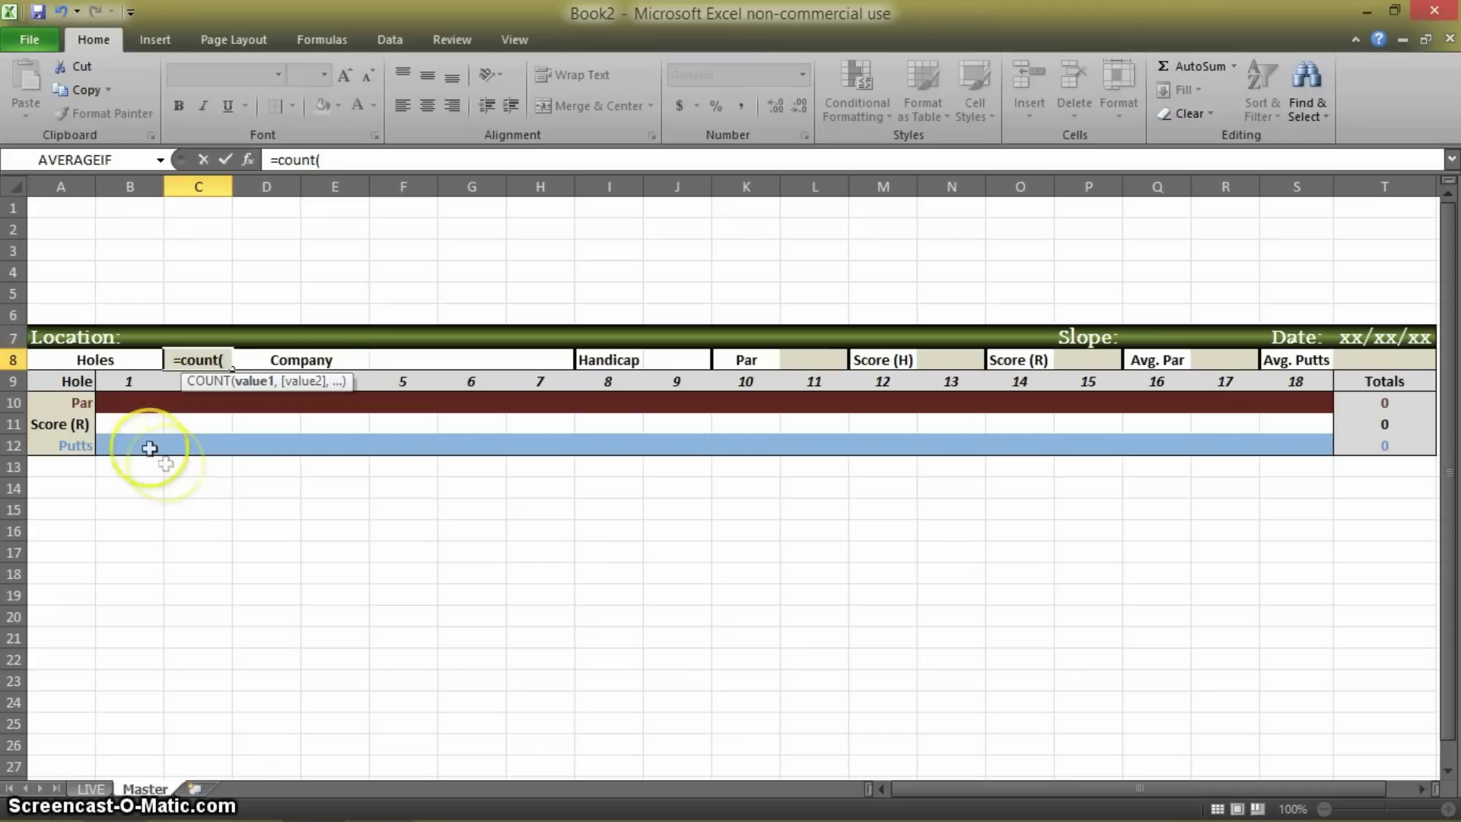
left_click_drag(111, 427, 1237, 423)
left_click_drag(1300, 424, 1300, 424)
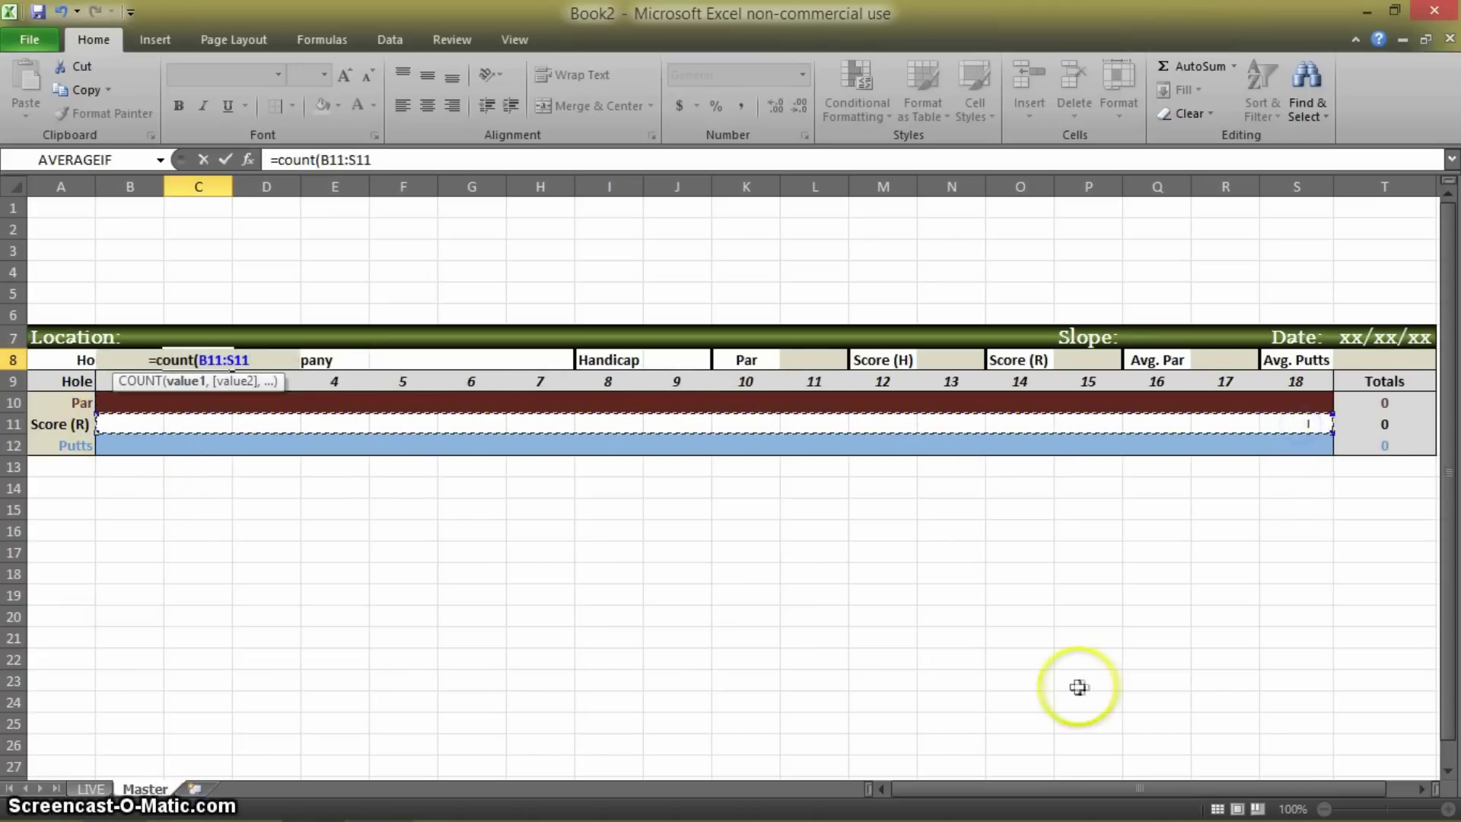
type(")")
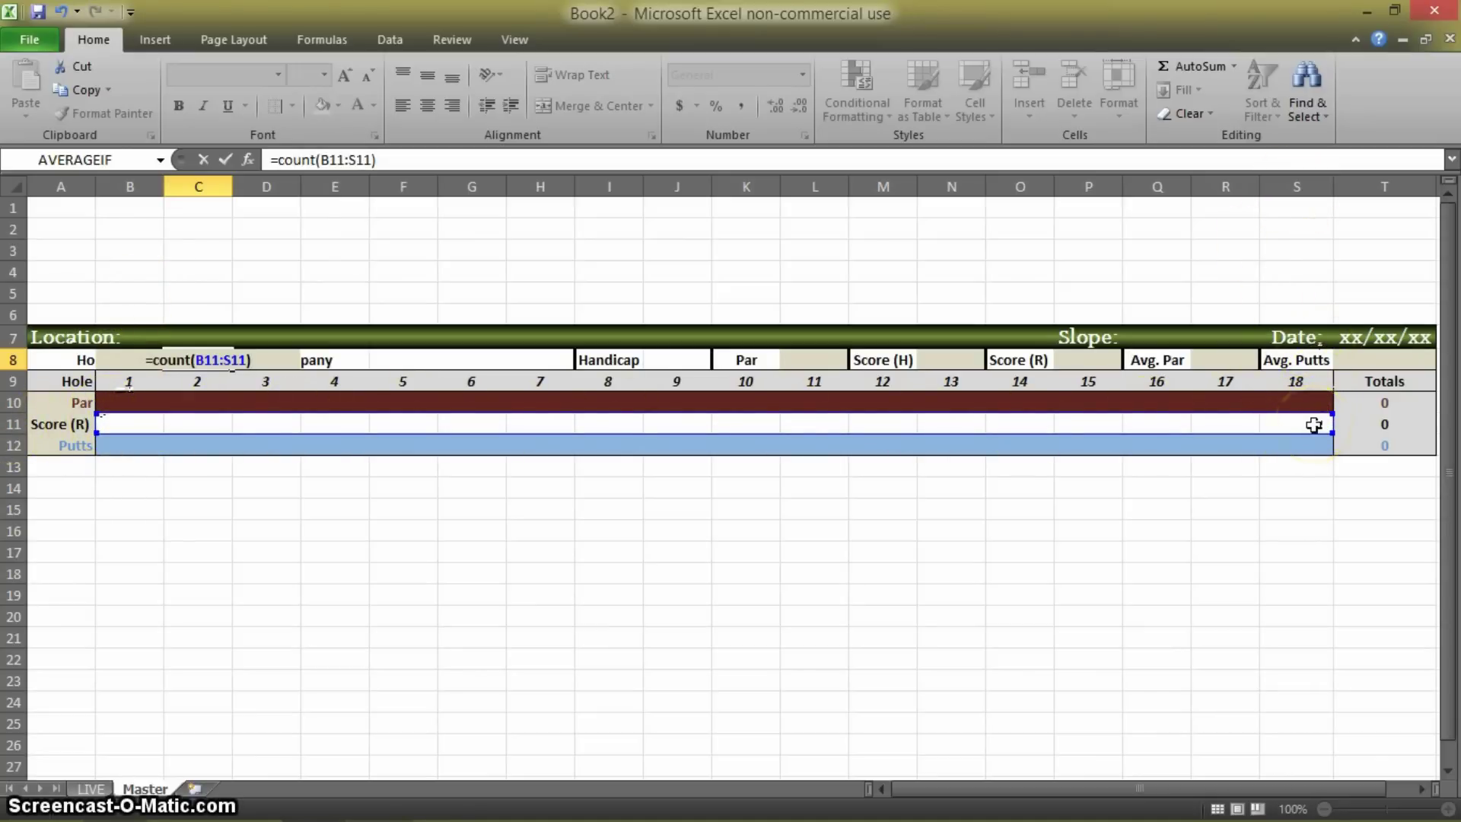
key("Return")
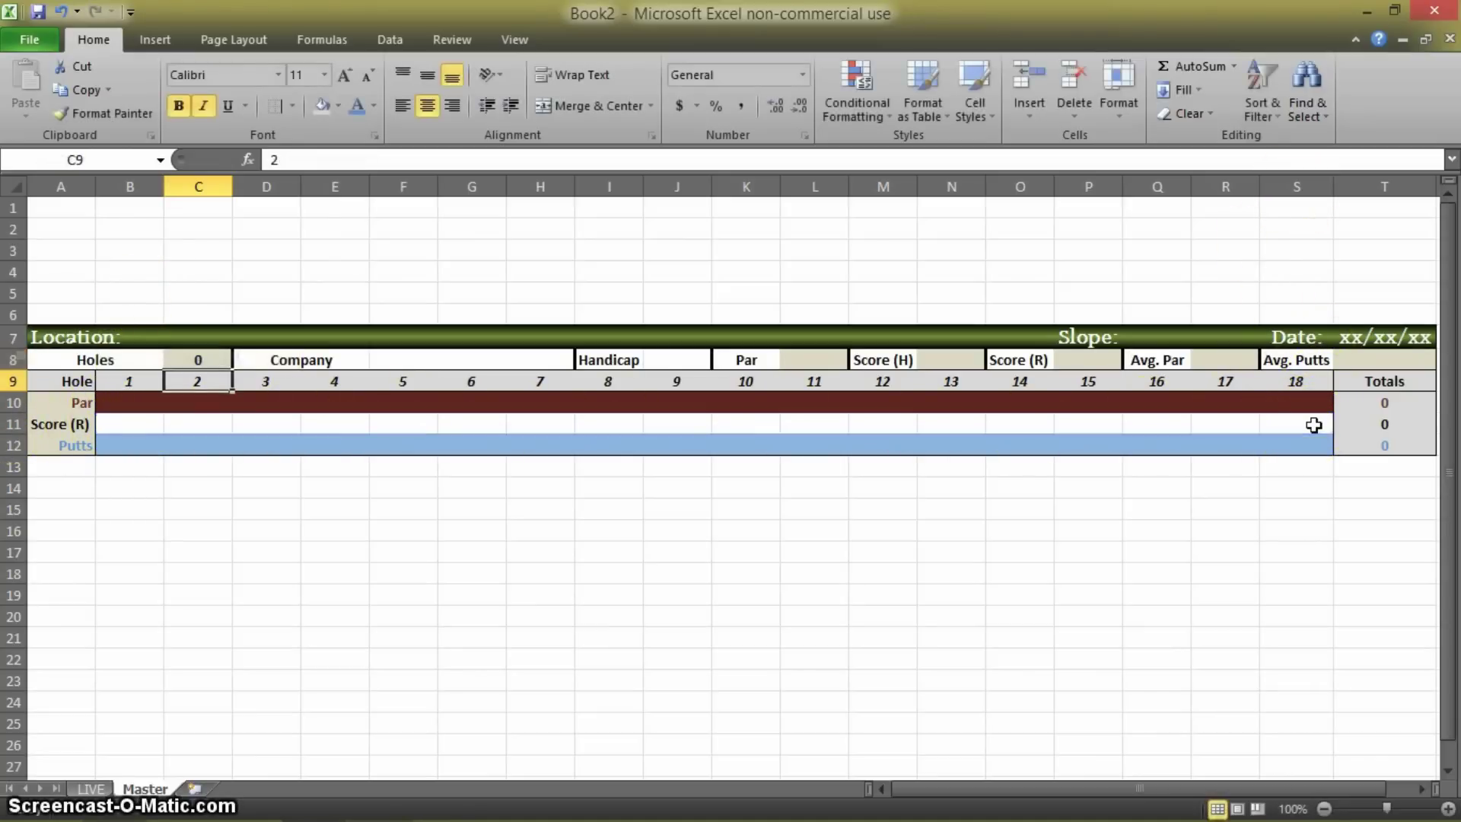
- Test the holes count in C8 by entering a trial score of 25 for hole 9 in J11
left_click(192, 357)
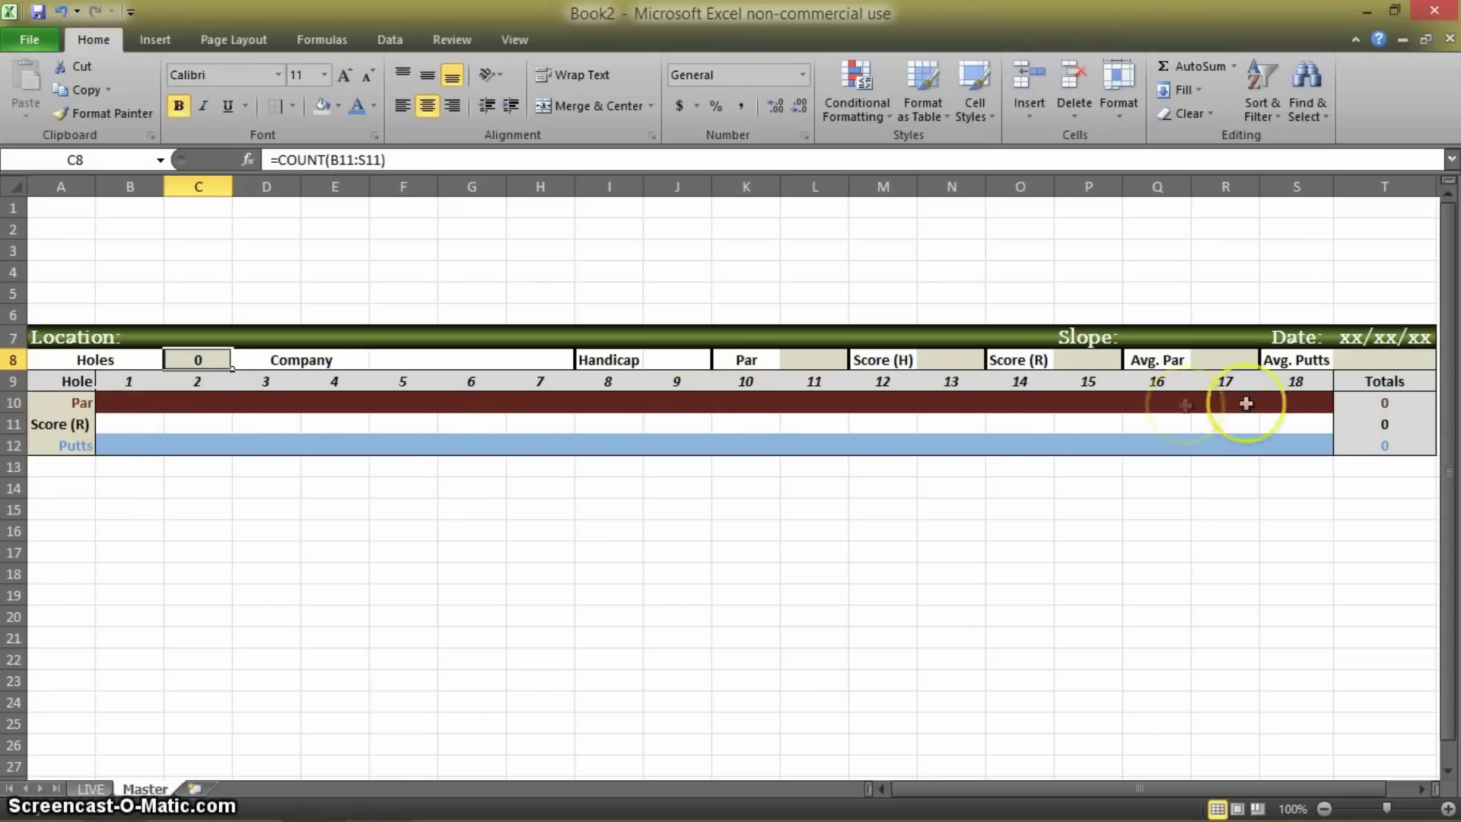
left_click(681, 425)
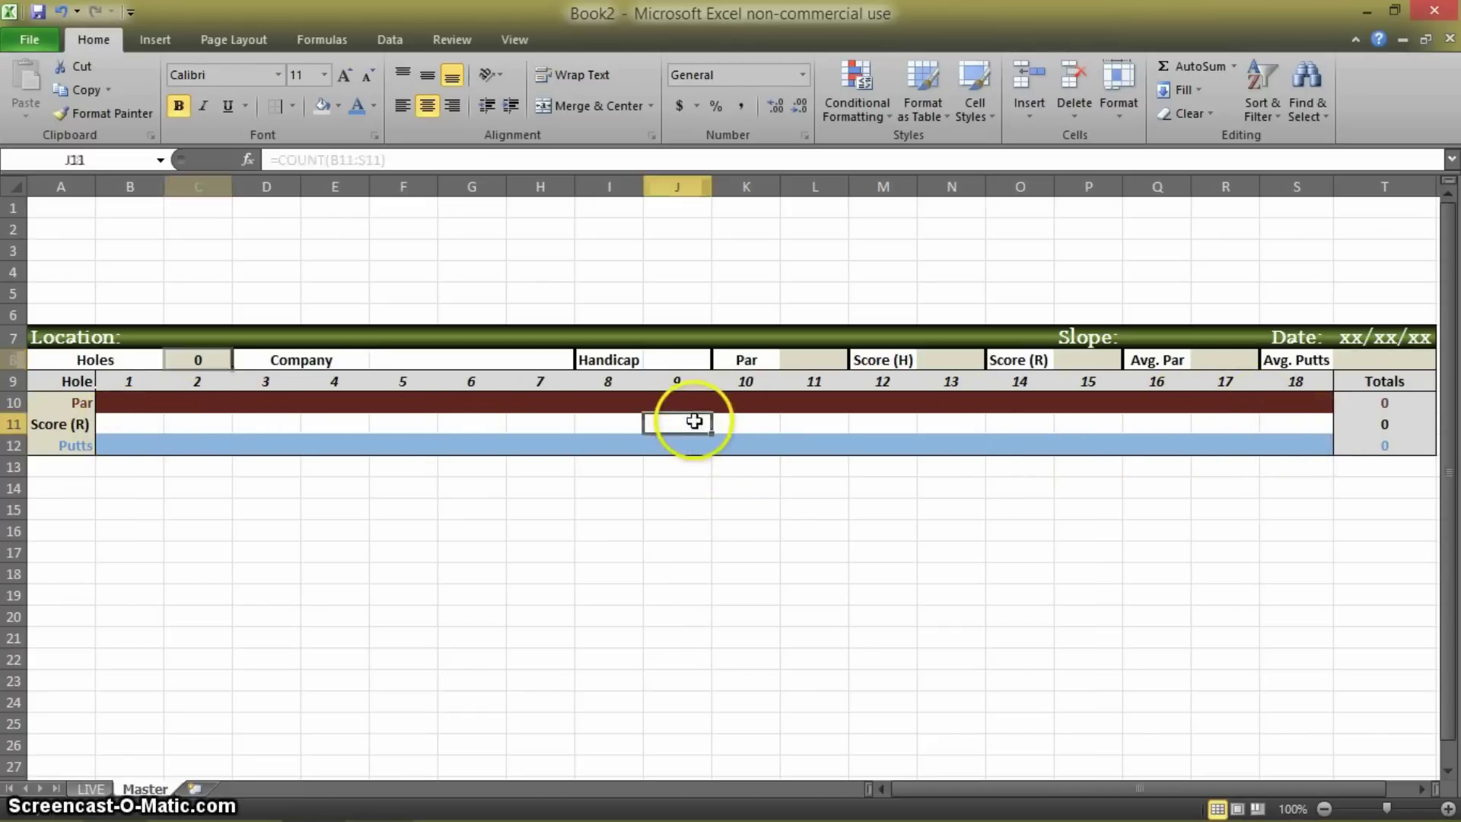
type("25")
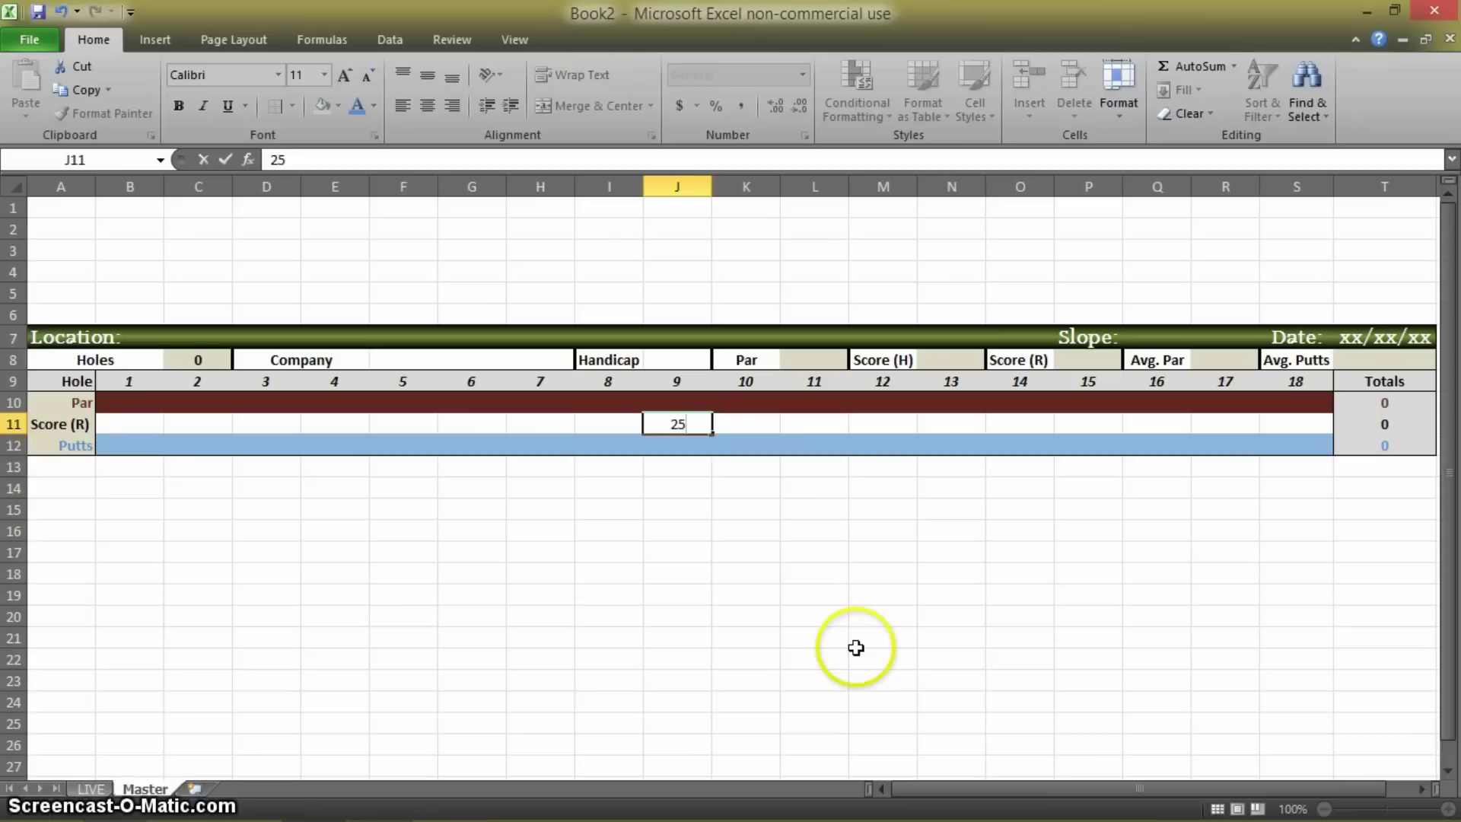
key("Return")
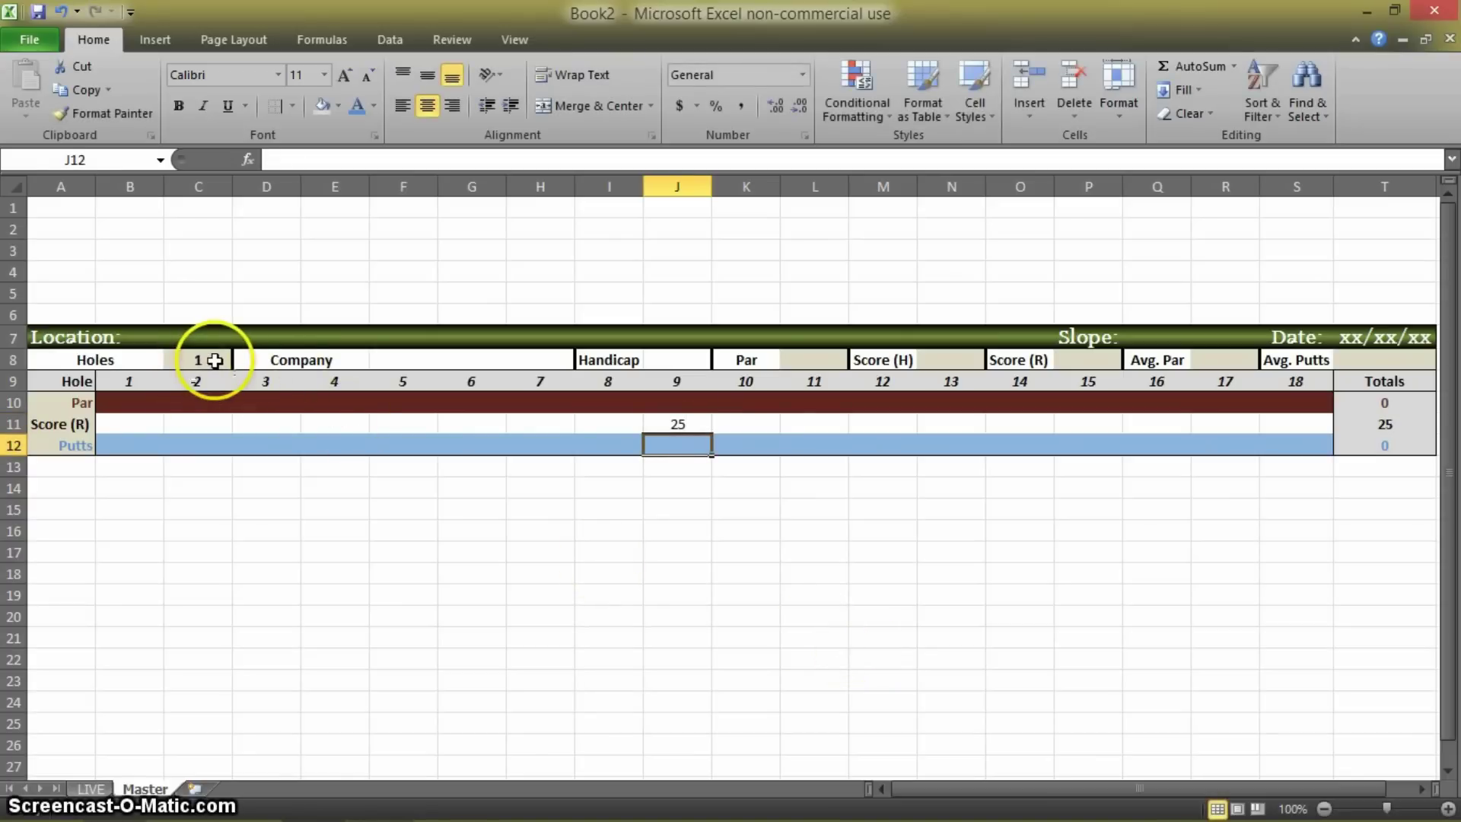
left_click_drag(140, 424, 1308, 411)
left_click(1157, 553)
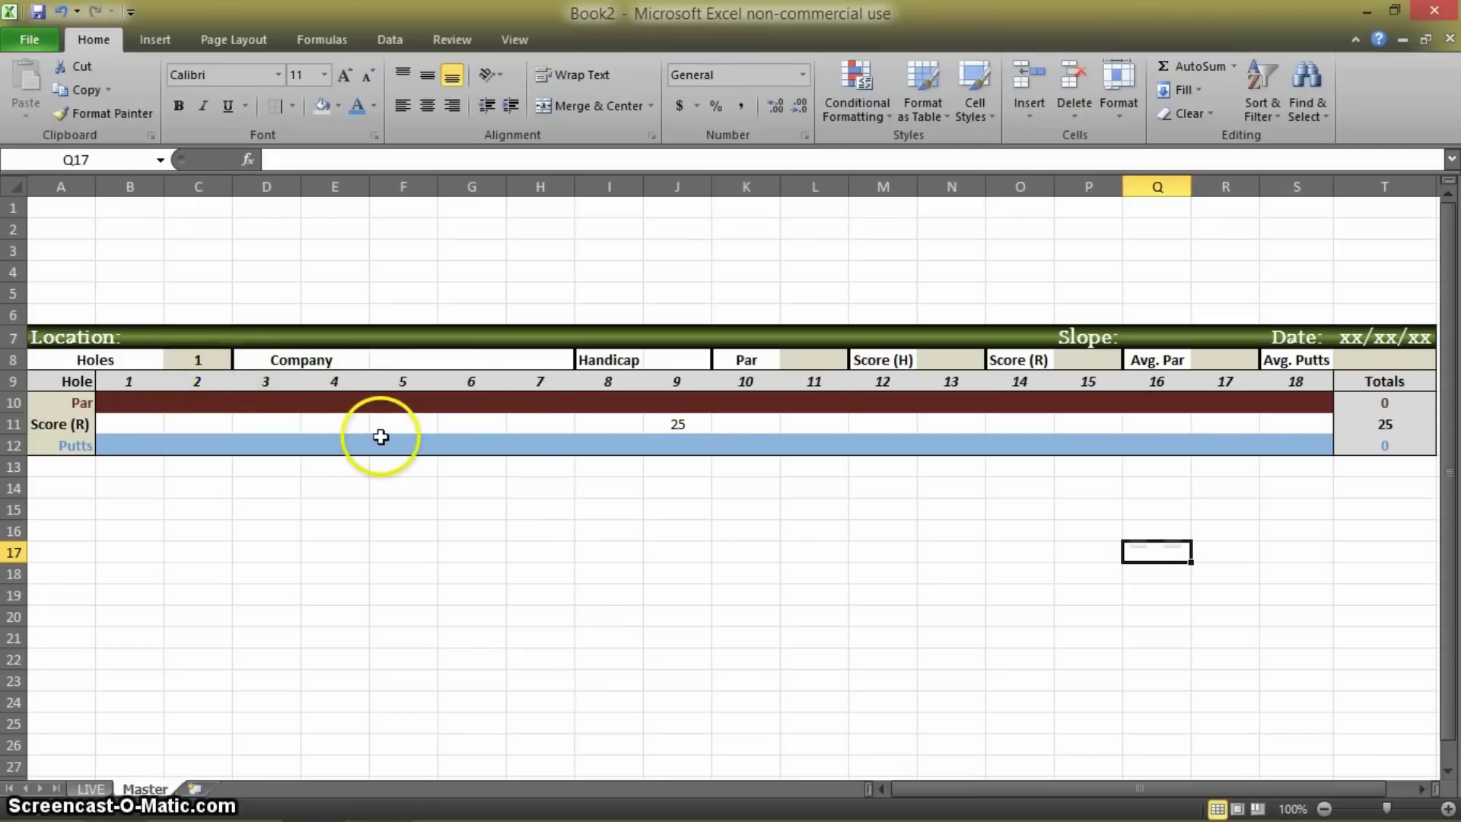
- Examine the Score (R) row of a nine-hole round in the Golf_Calculator workbook, and clear the trial score from J11 in Book2
left_click(685, 426)
left_click(142, 420)
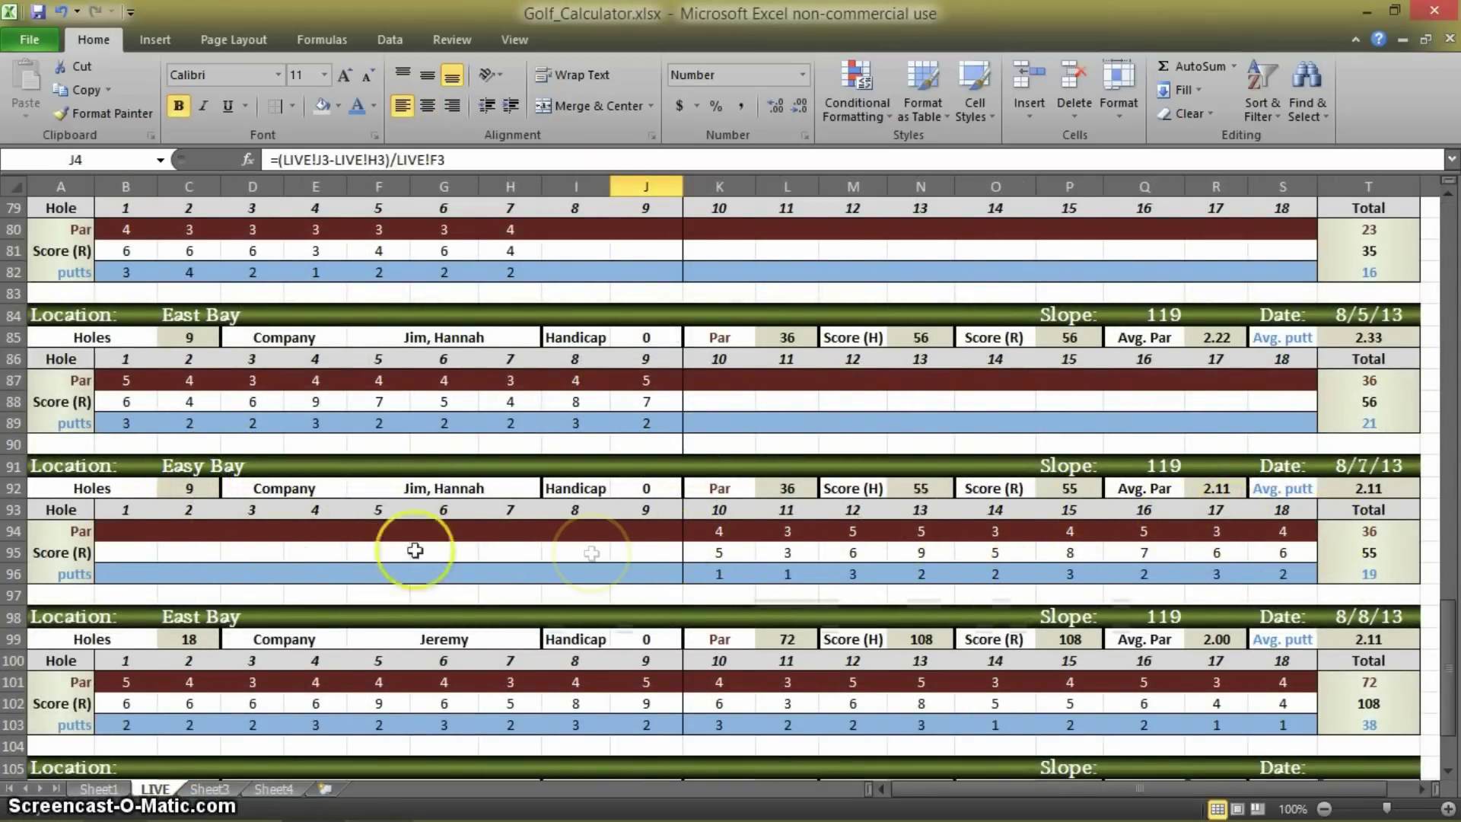
left_click_drag(189, 553, 1297, 564)
left_click(1198, 592)
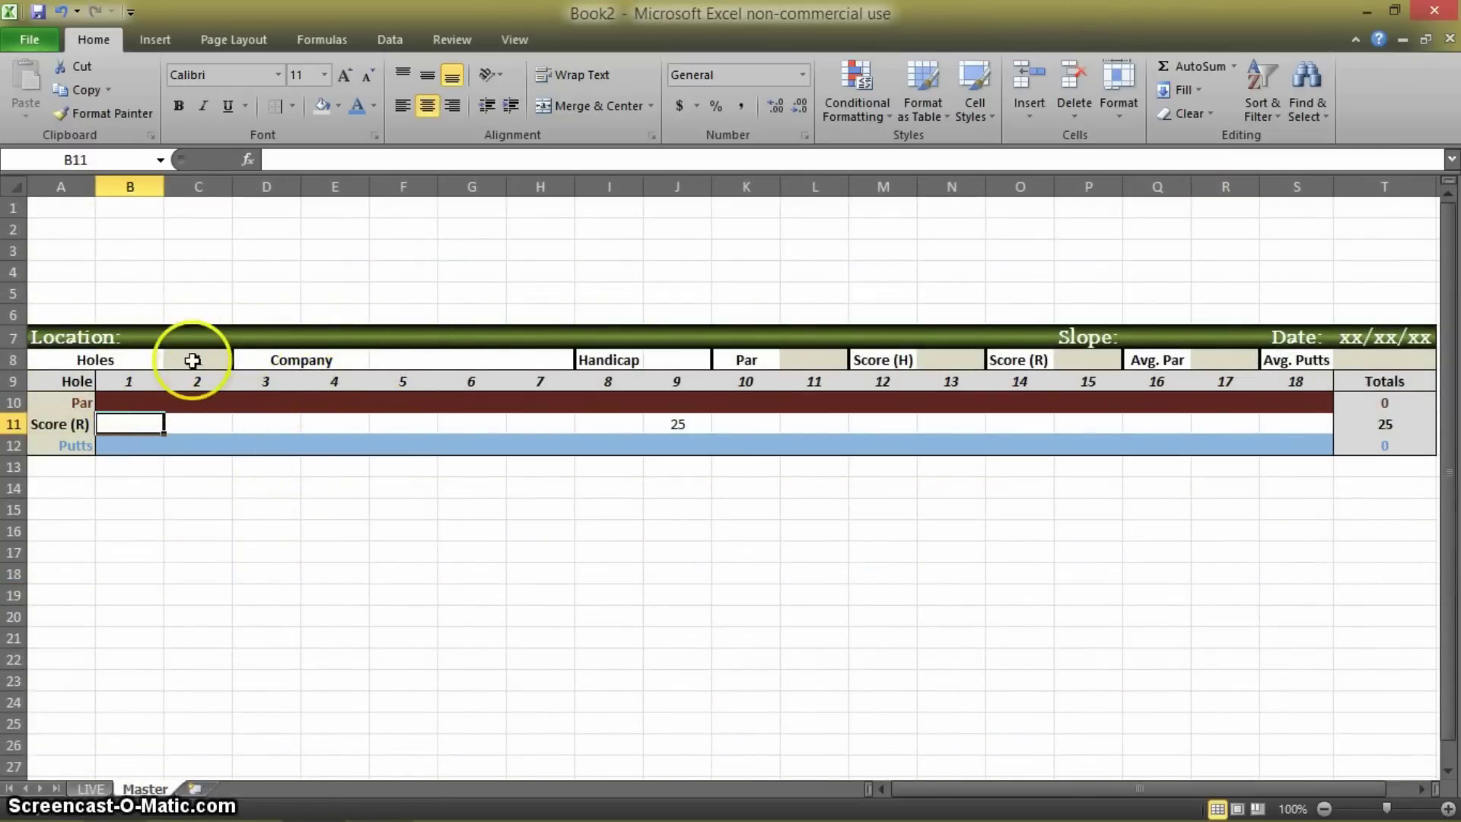
left_click(666, 423)
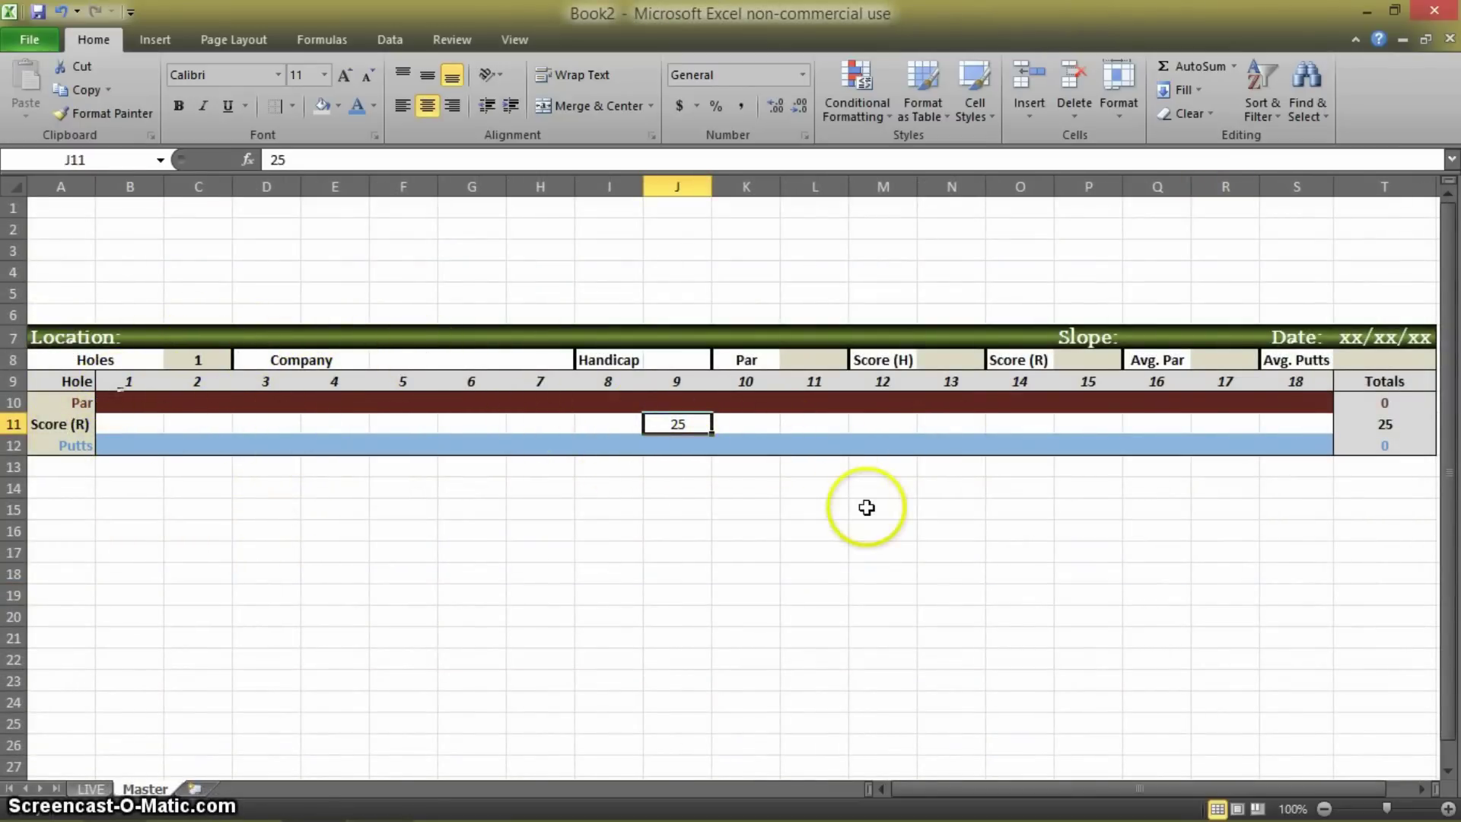
- Total the Par row in L8 with the formula =SUM(B10:S10)
left_click(478, 360)
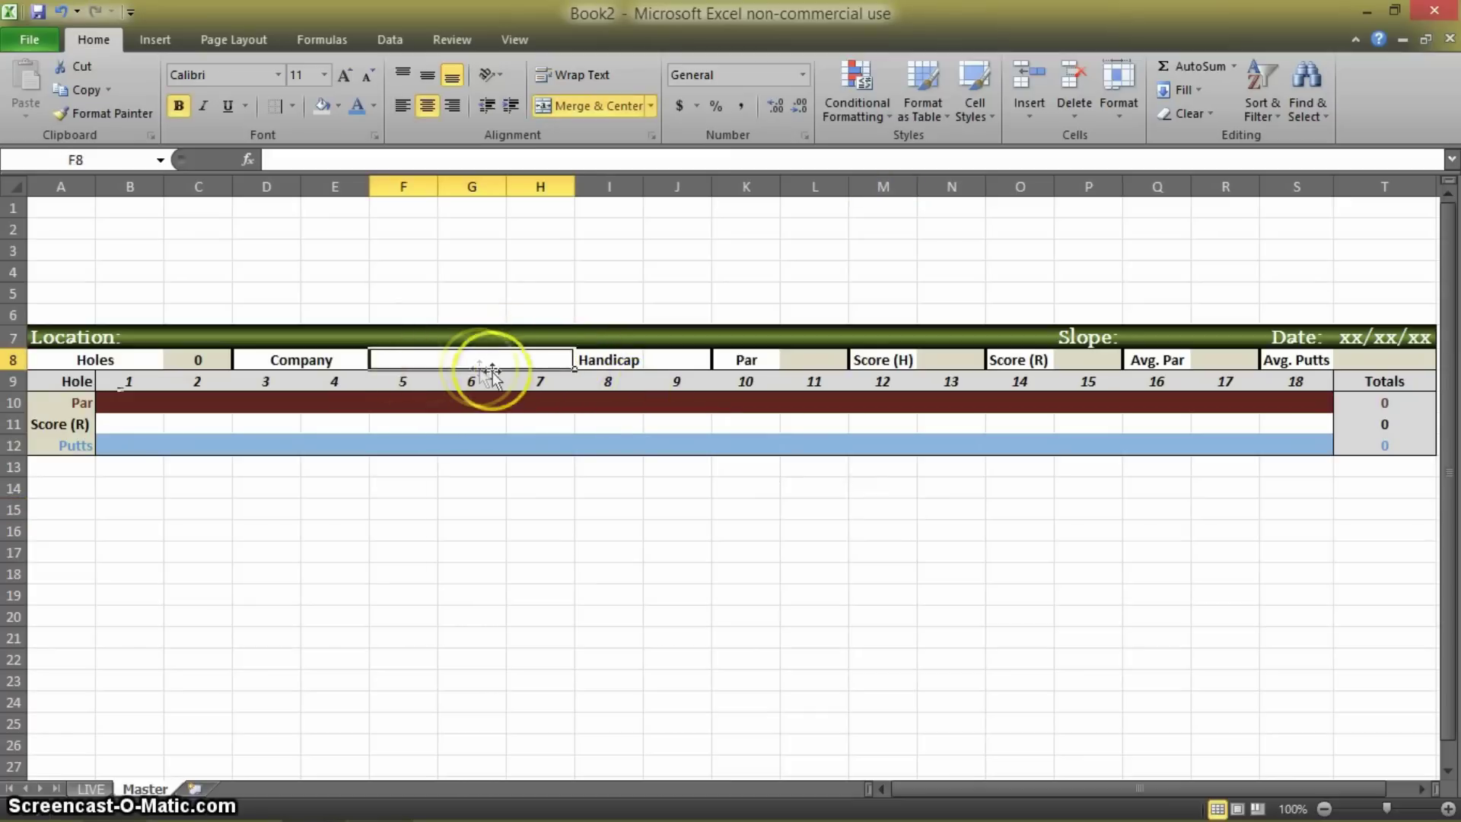
left_click(673, 360)
left_click(831, 359)
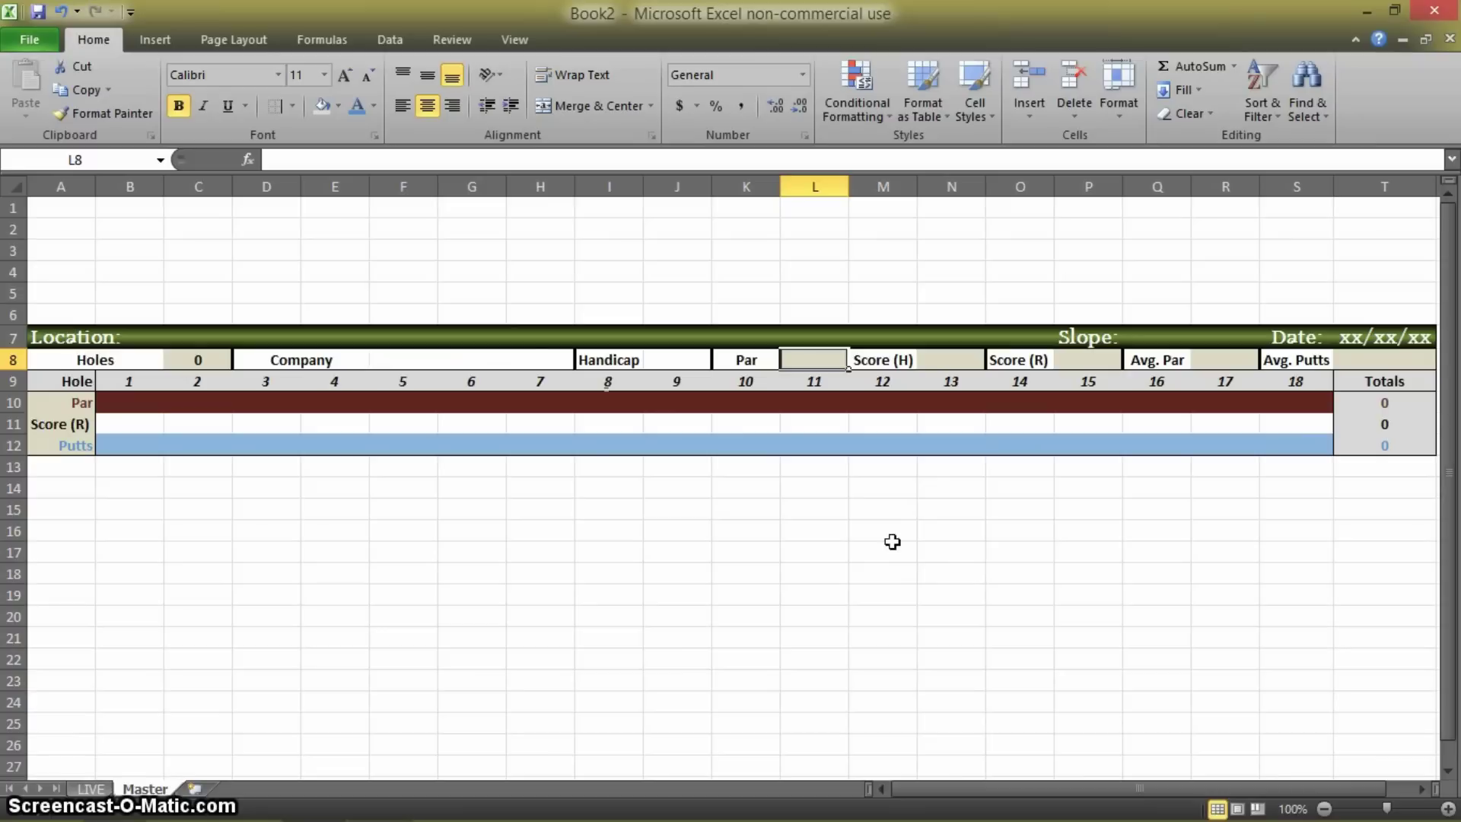
left_click(1205, 69)
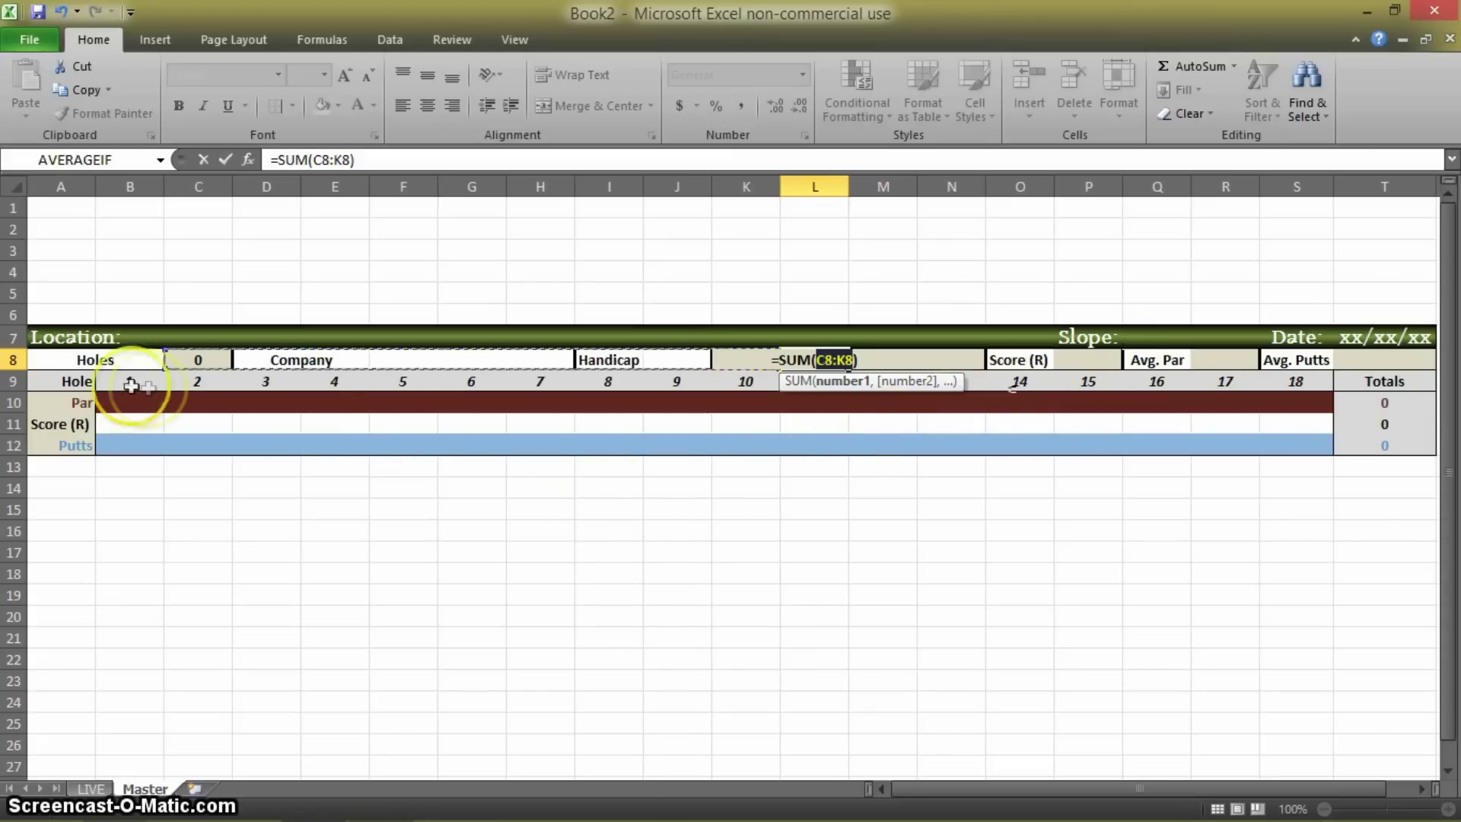
left_click_drag(117, 399, 1278, 403)
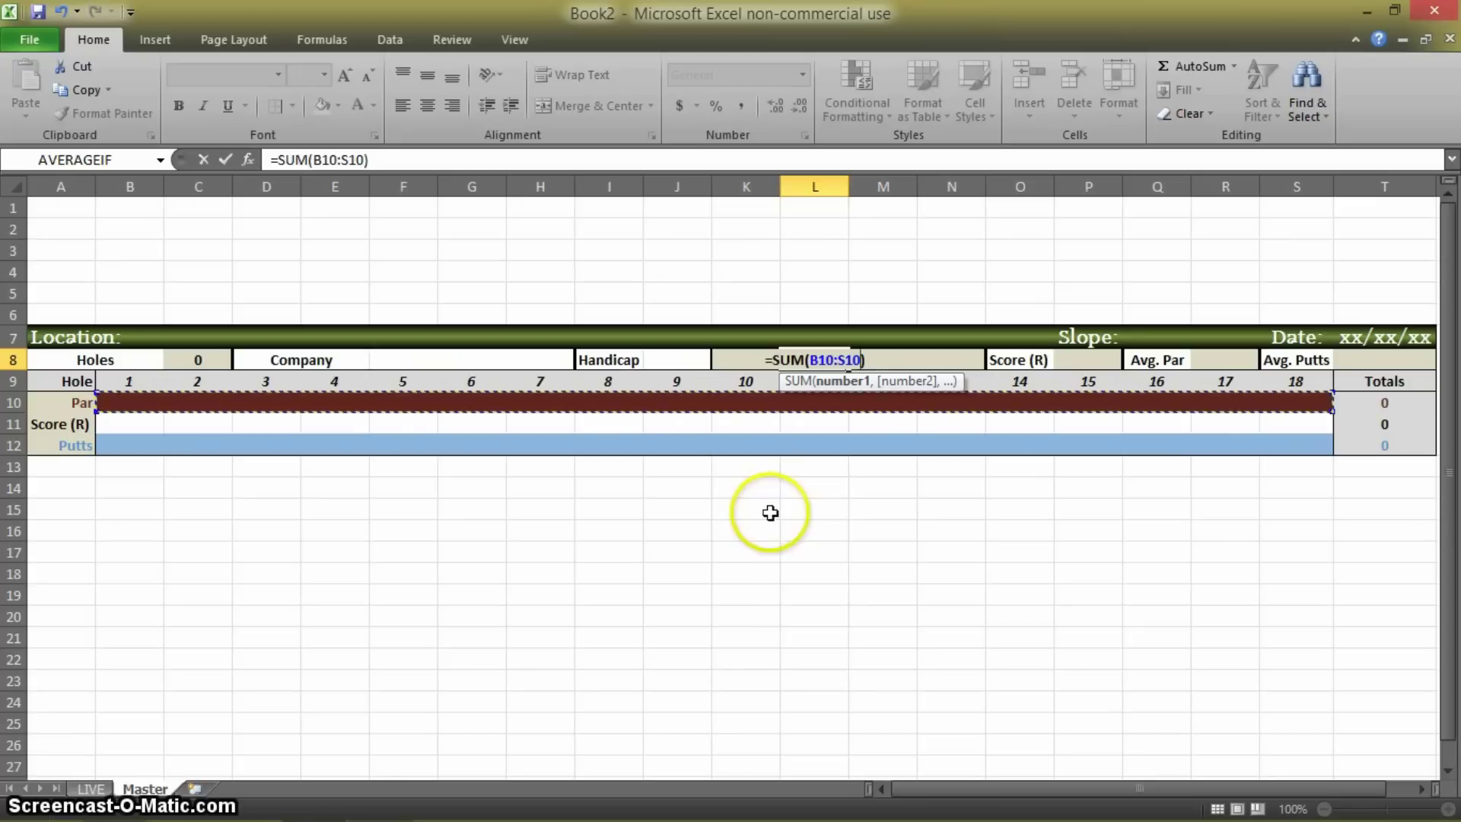
key("Return")
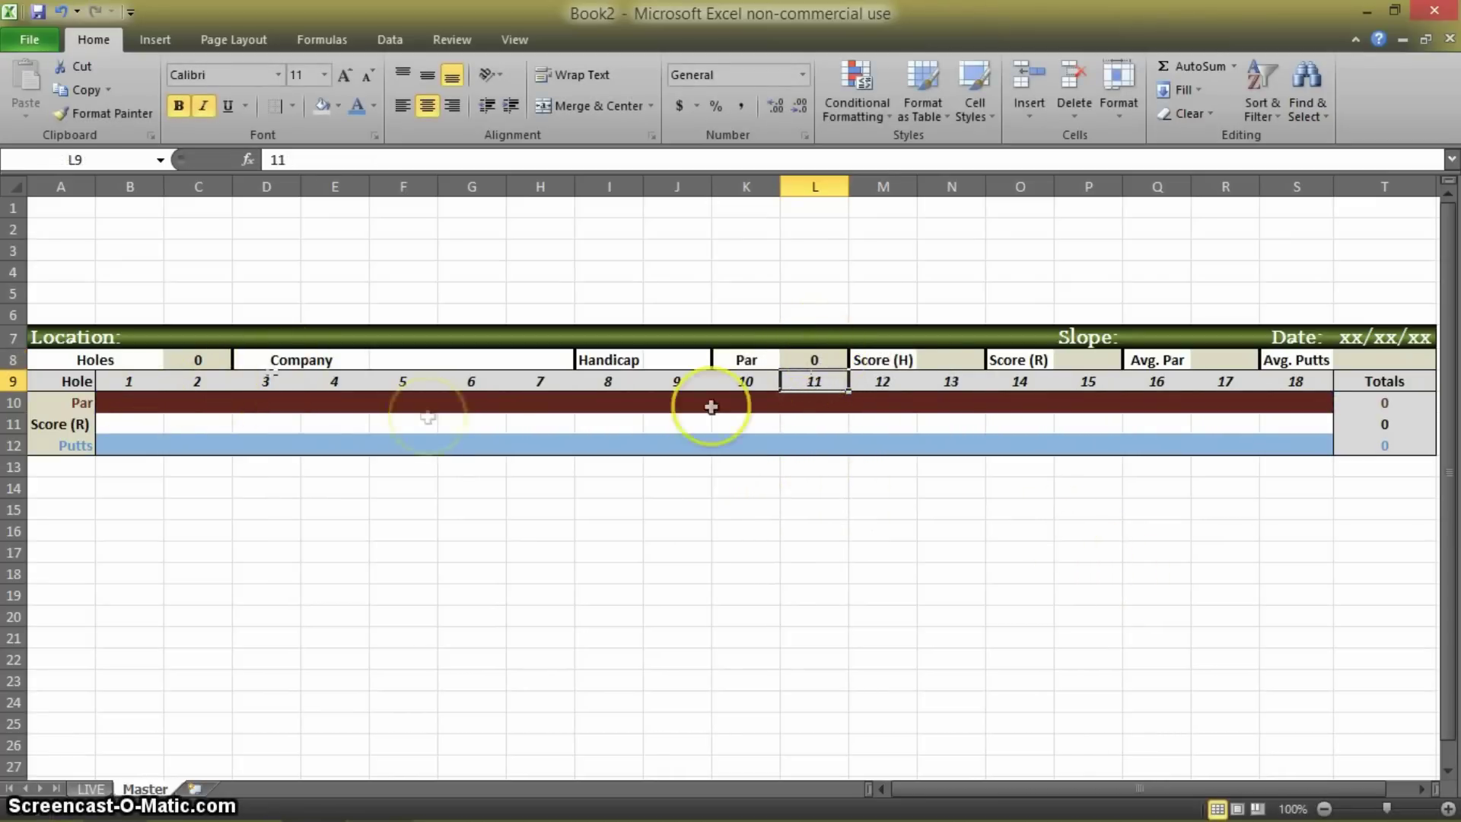
- Test the Par total in L8 with a trial par of 5 in L10, and clear the trial value
left_click(841, 403)
type("5")
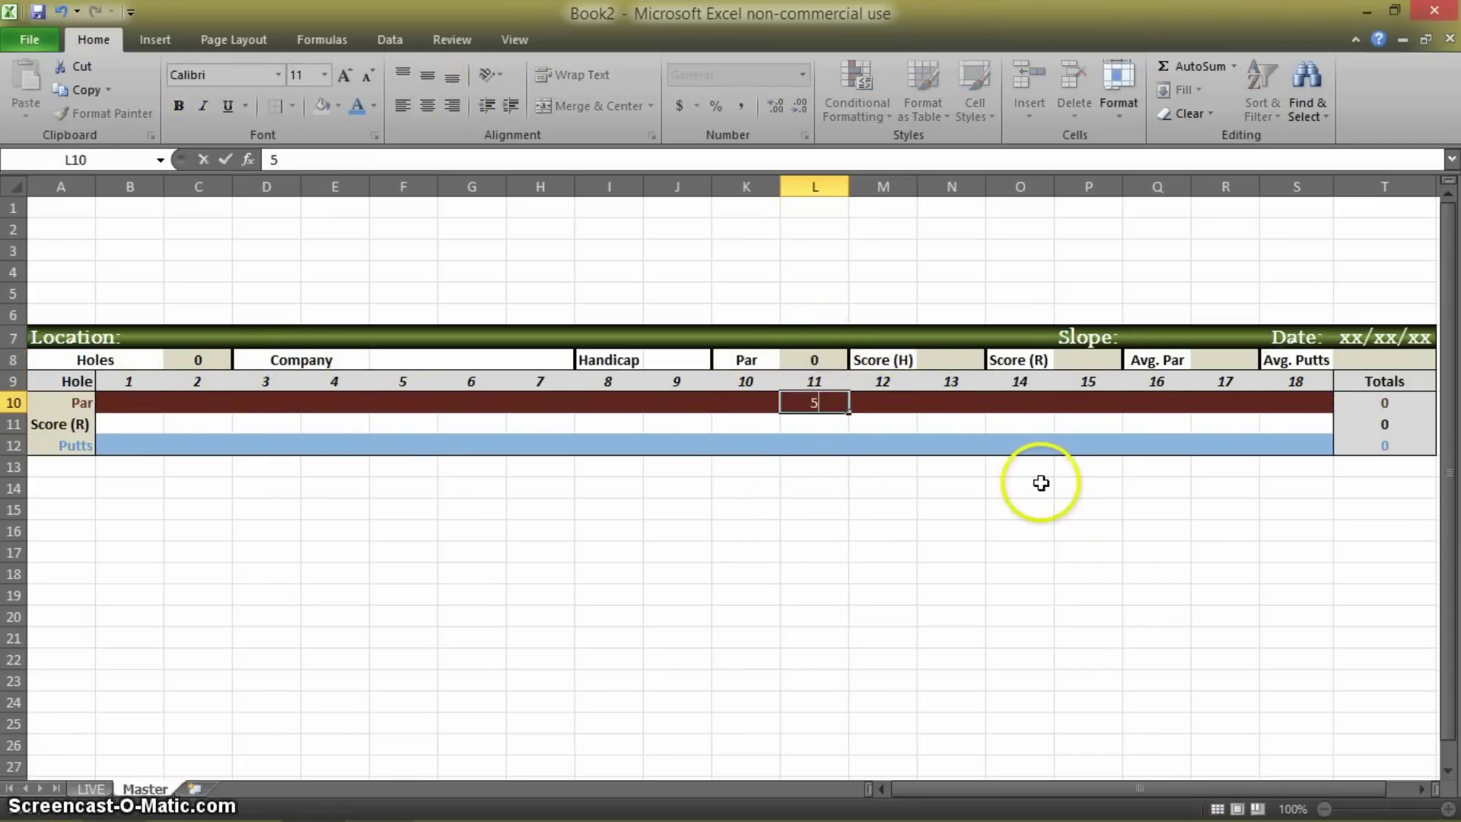
key("Return")
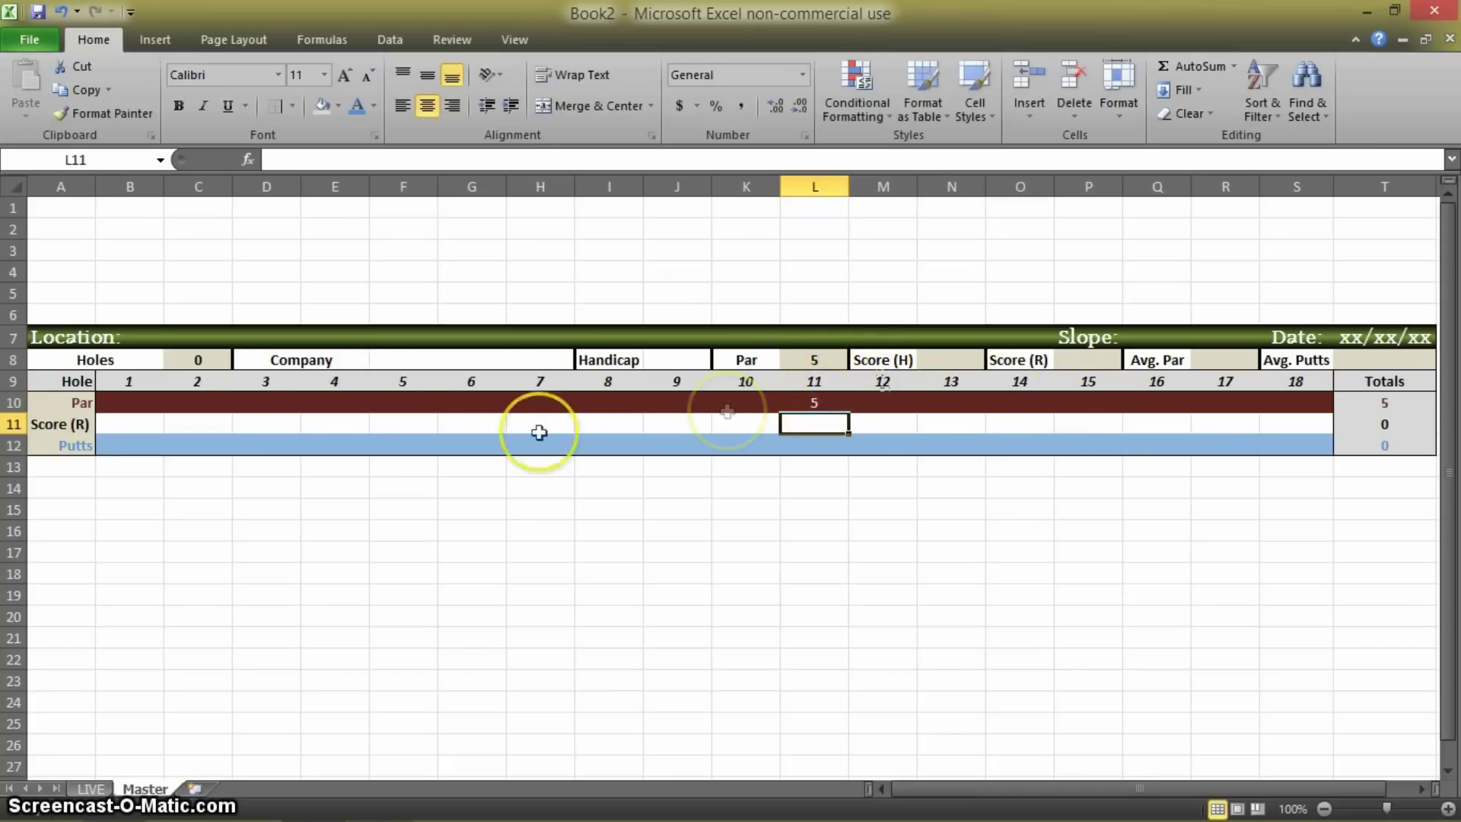
left_click(820, 365)
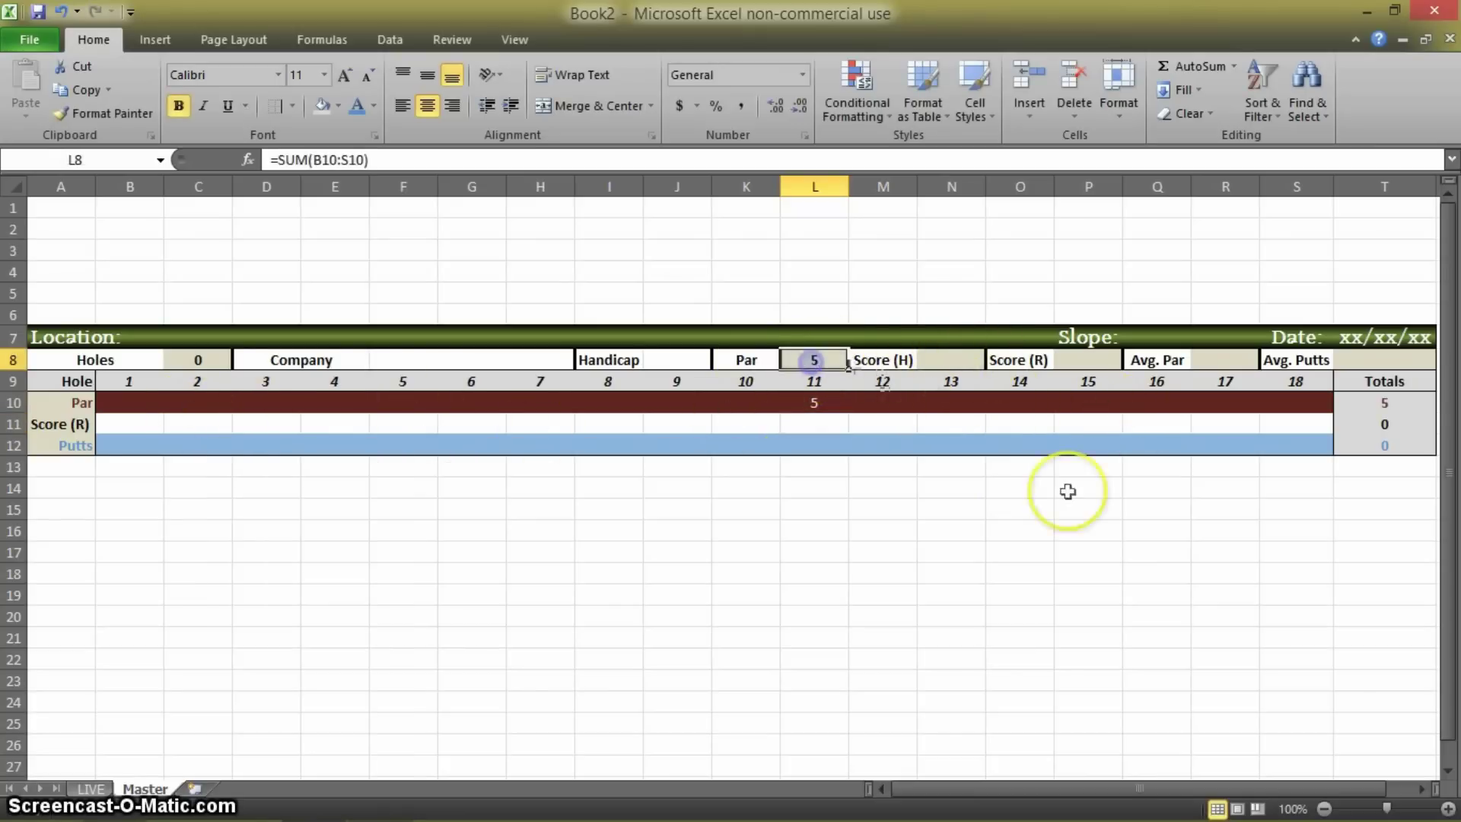
left_click(830, 408)
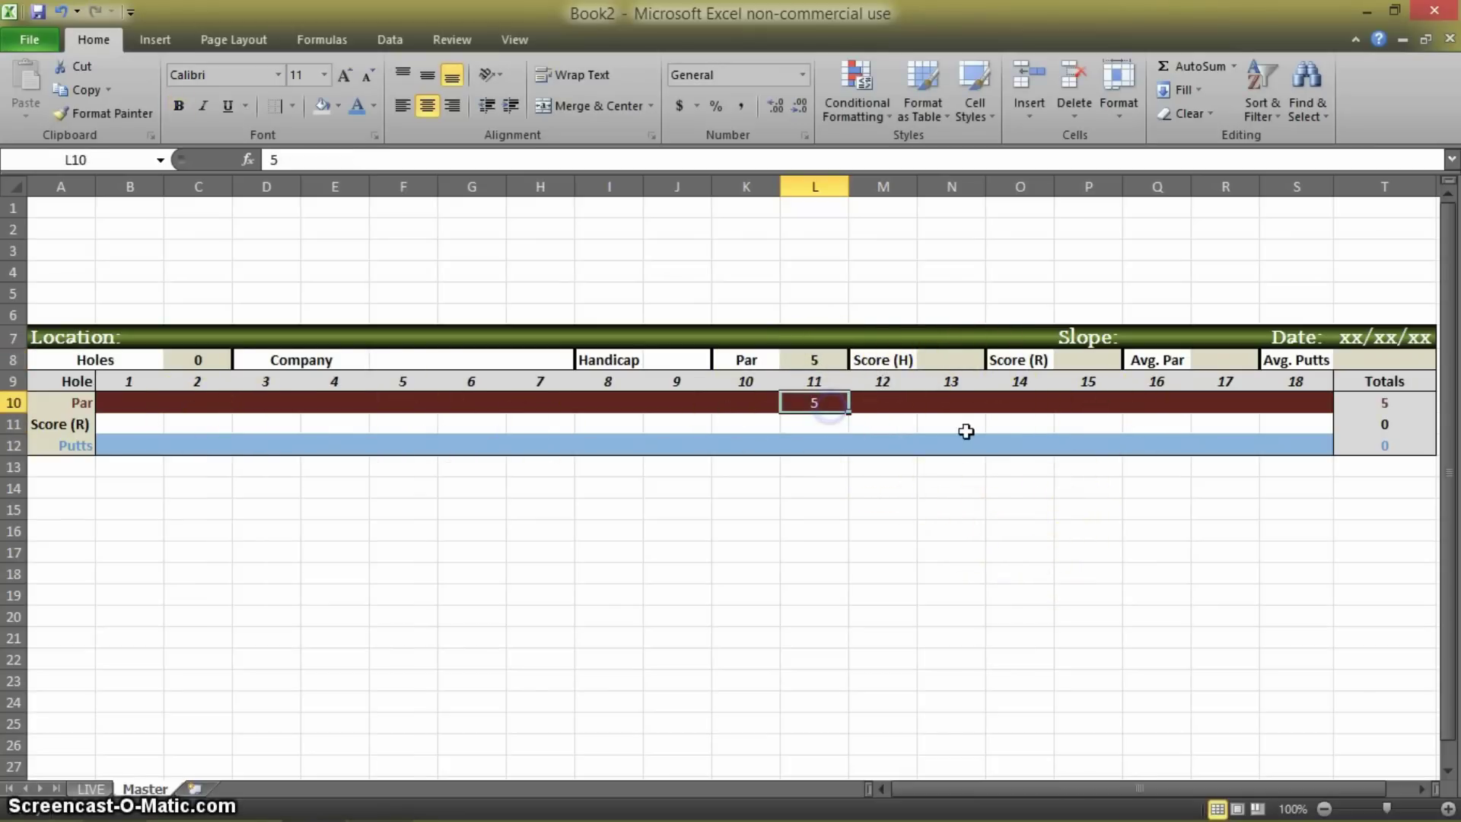
key("Delete")
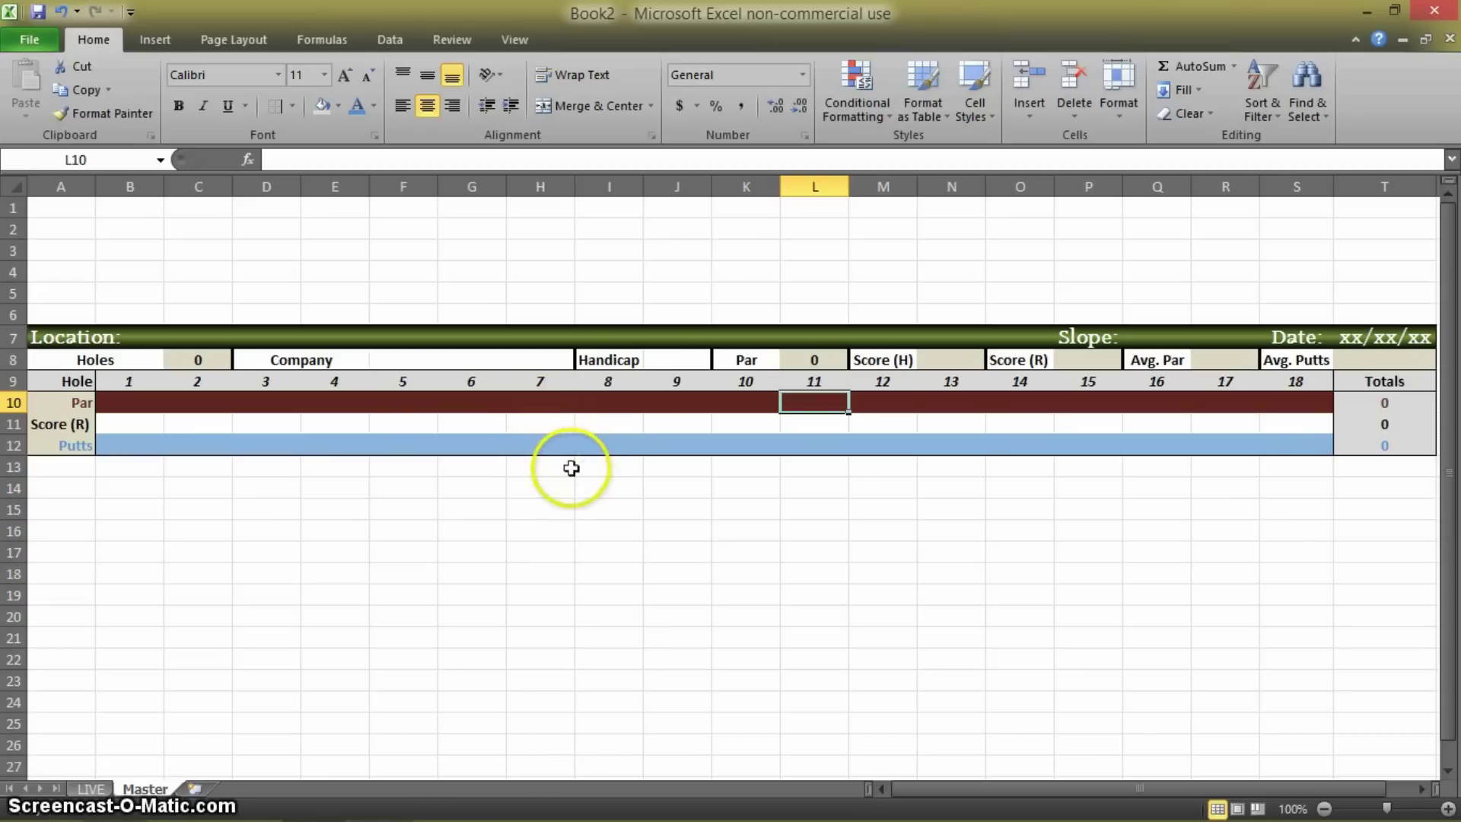
- Link the Score (R) summary cell P8 to the score total with the formula =T11
left_click(931, 362)
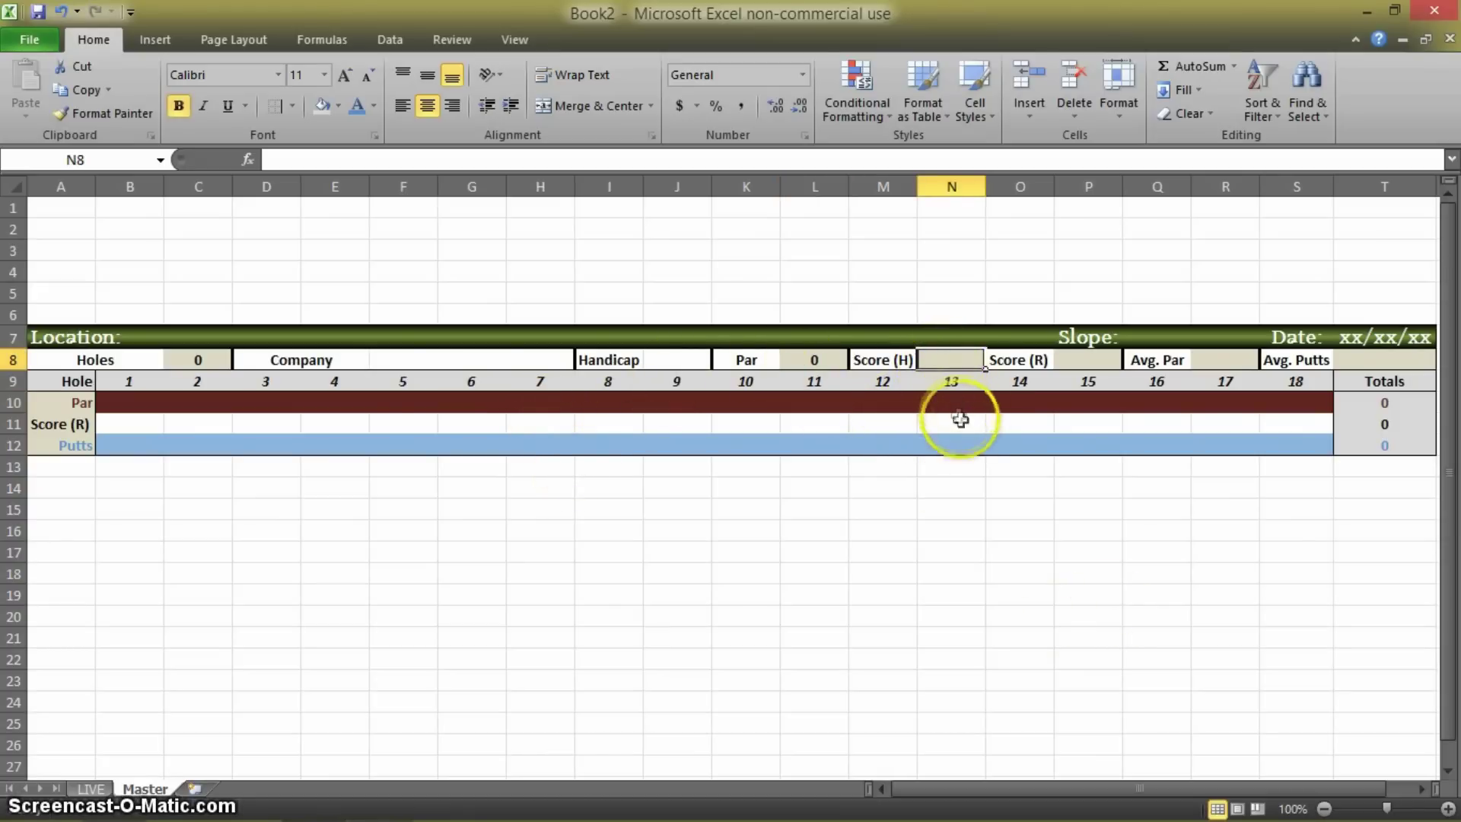
left_click(1077, 360)
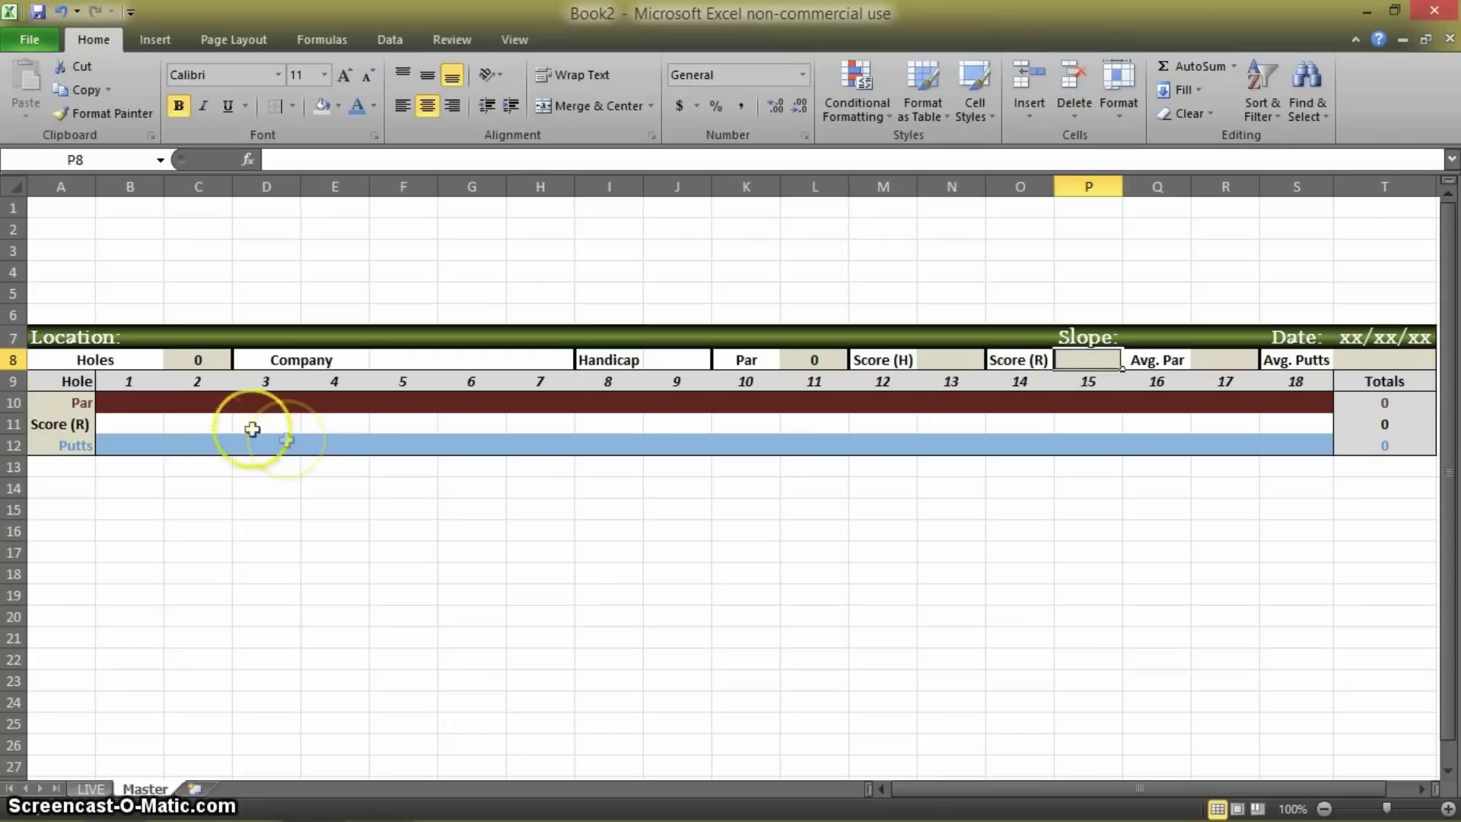
left_click_drag(147, 418, 1313, 426)
left_click(1088, 637)
left_click(1084, 359)
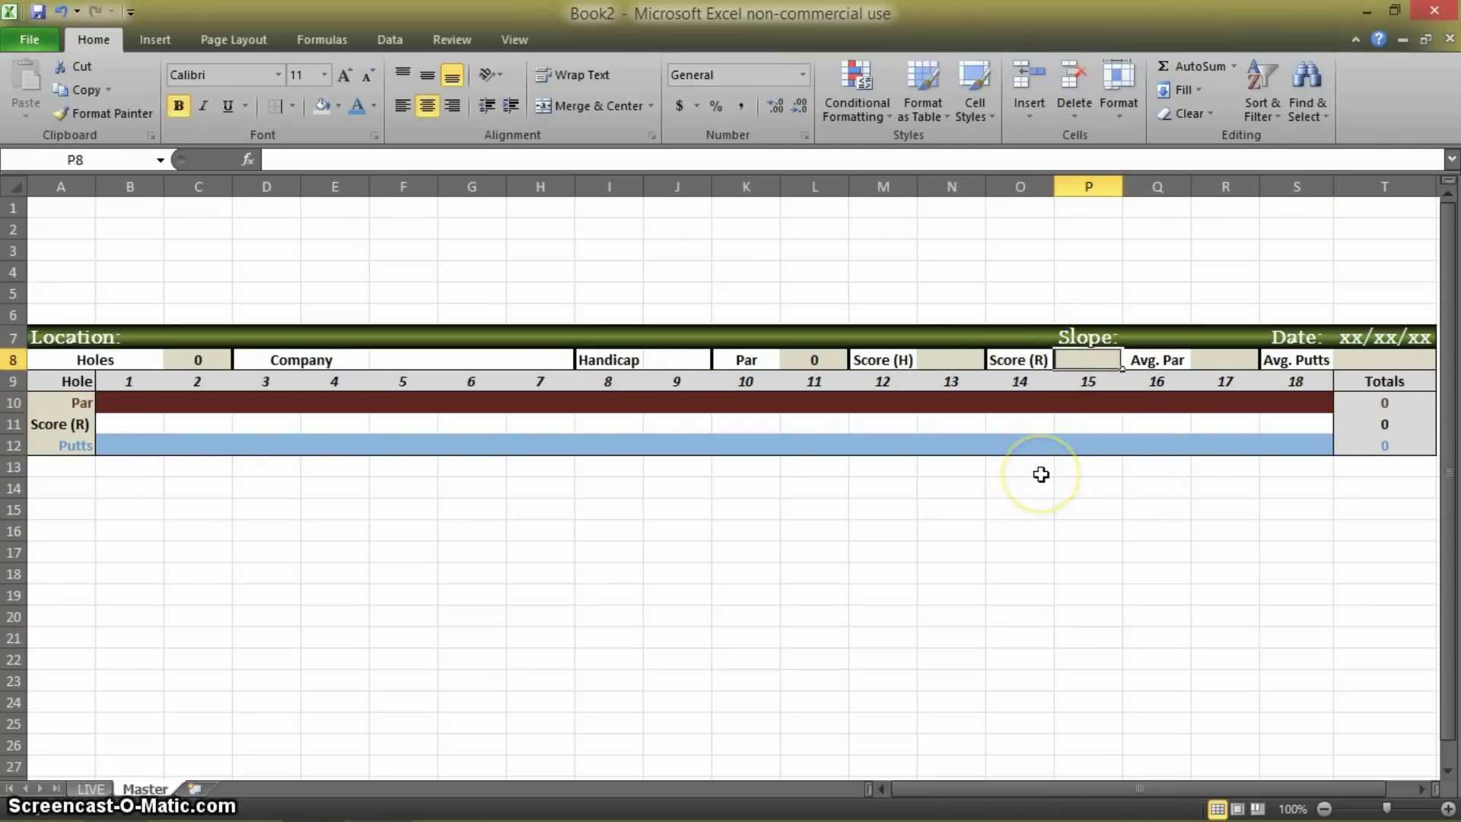
left_click(1378, 427)
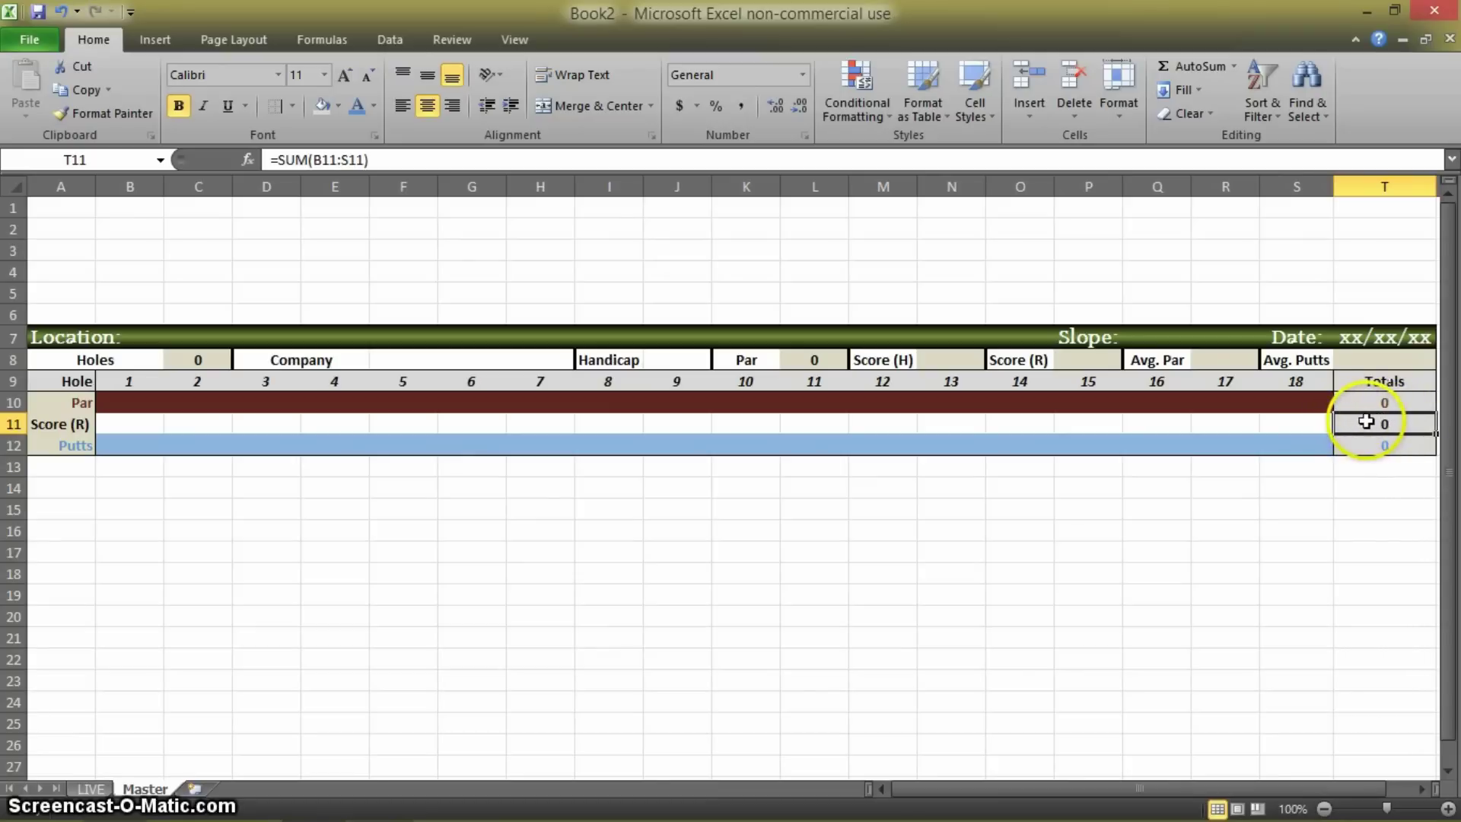
left_click(1085, 360)
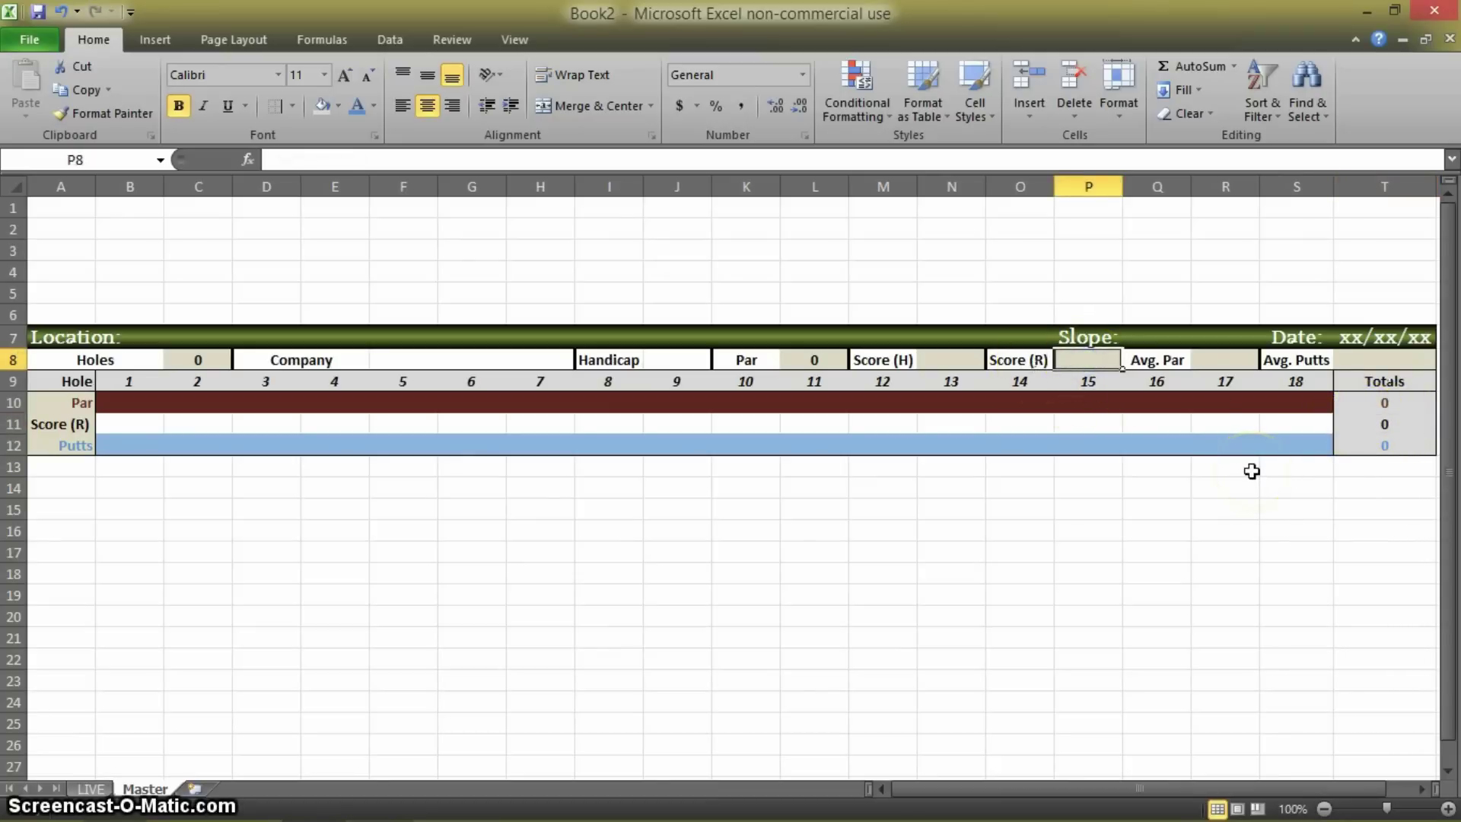
type("=")
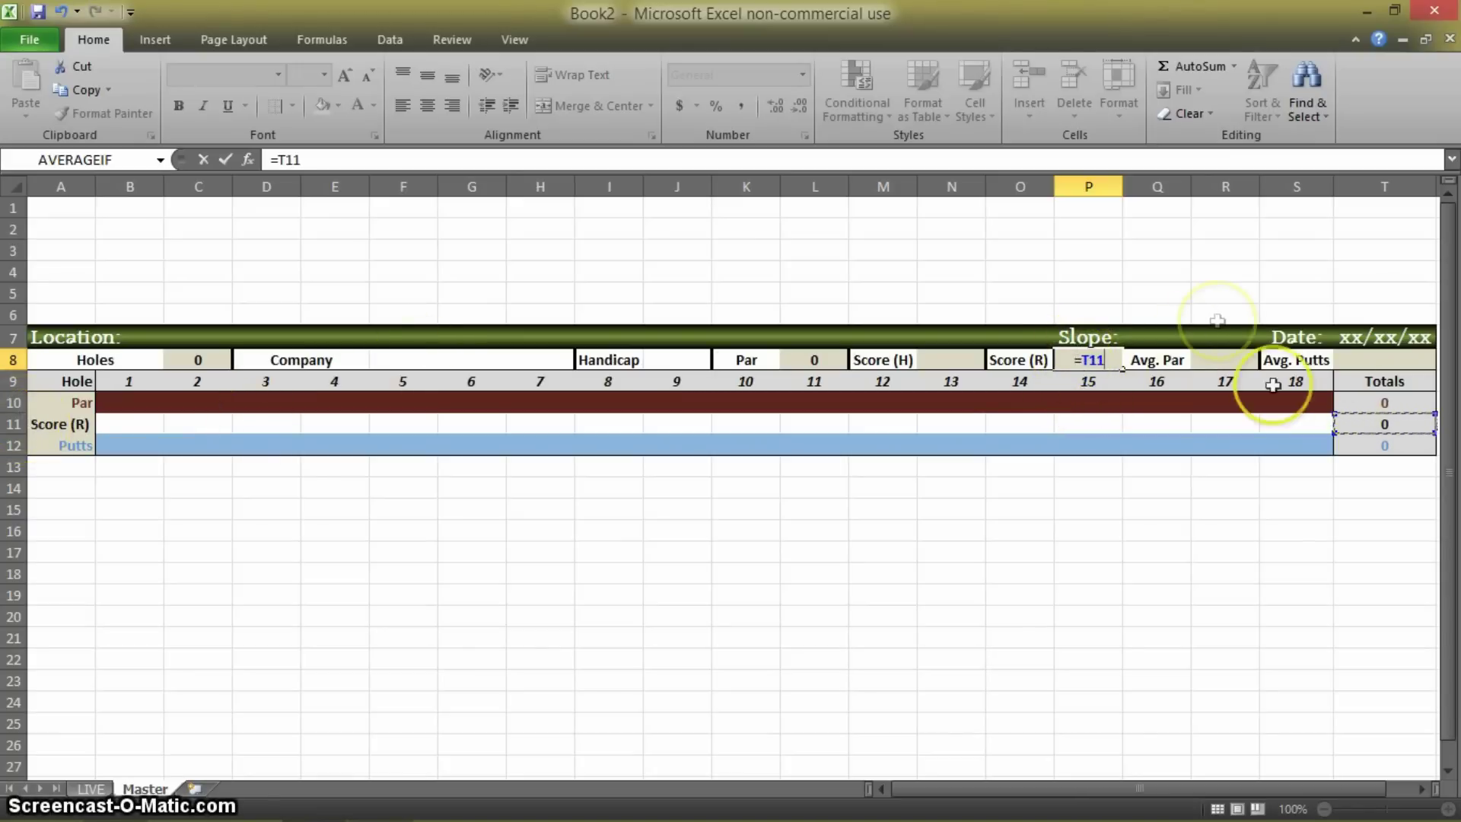
key("Return")
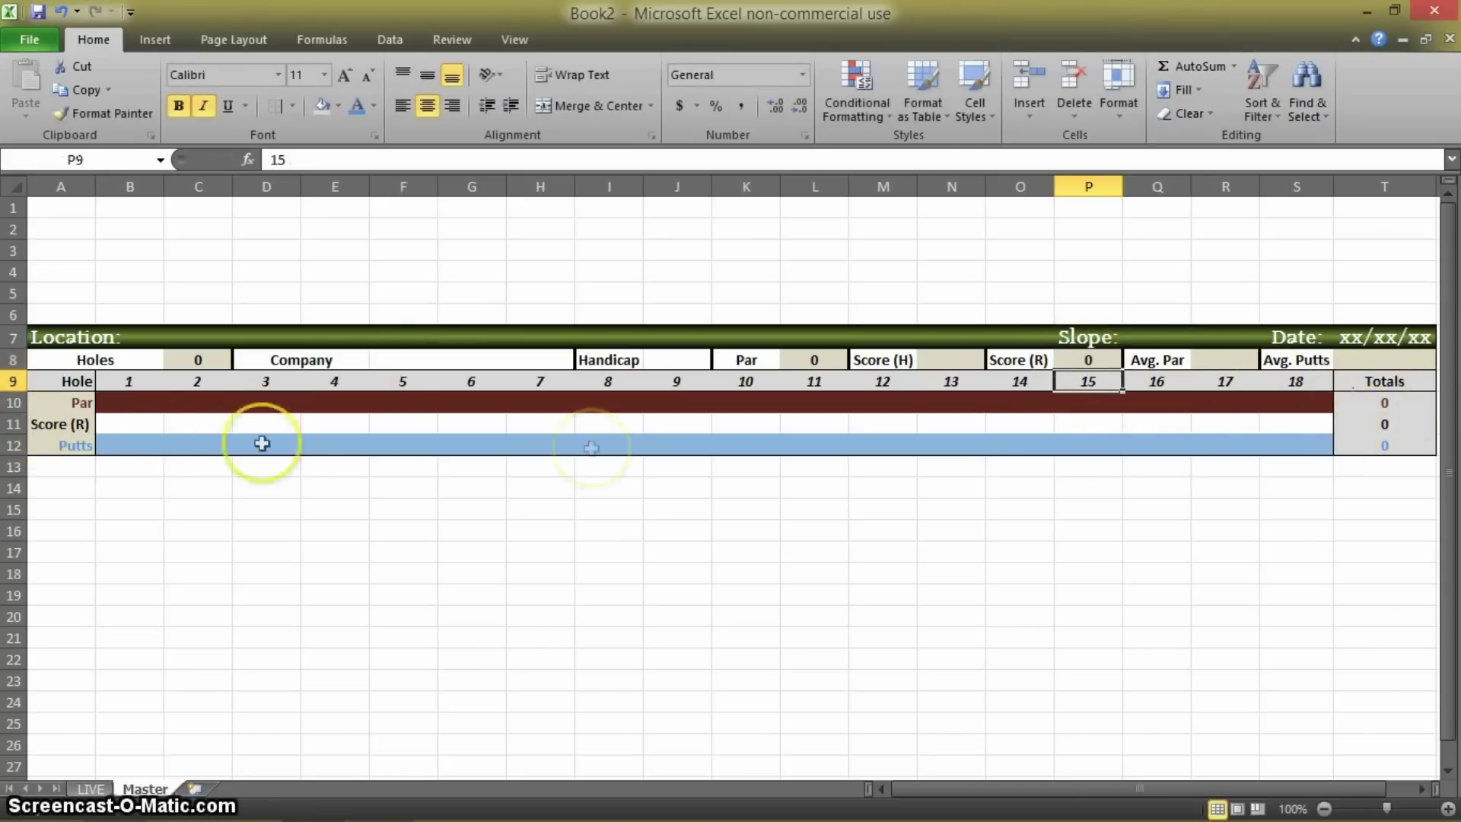
- Test the Score (R) summary in P8 with a trial score of 10 in Q11, and clear the trial value
left_click_drag(130, 424, 1210, 423)
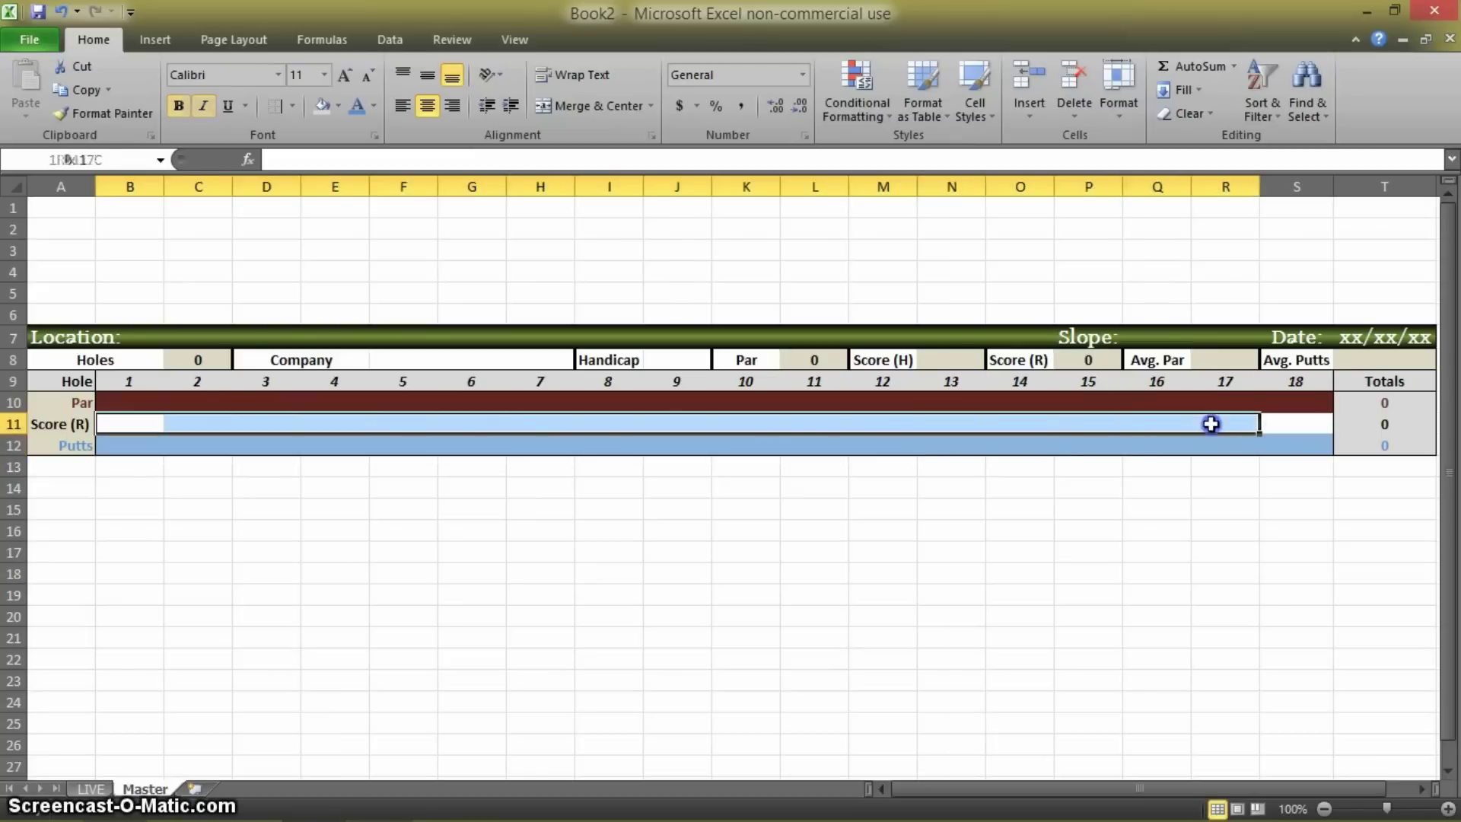
left_click(1144, 426)
type("10")
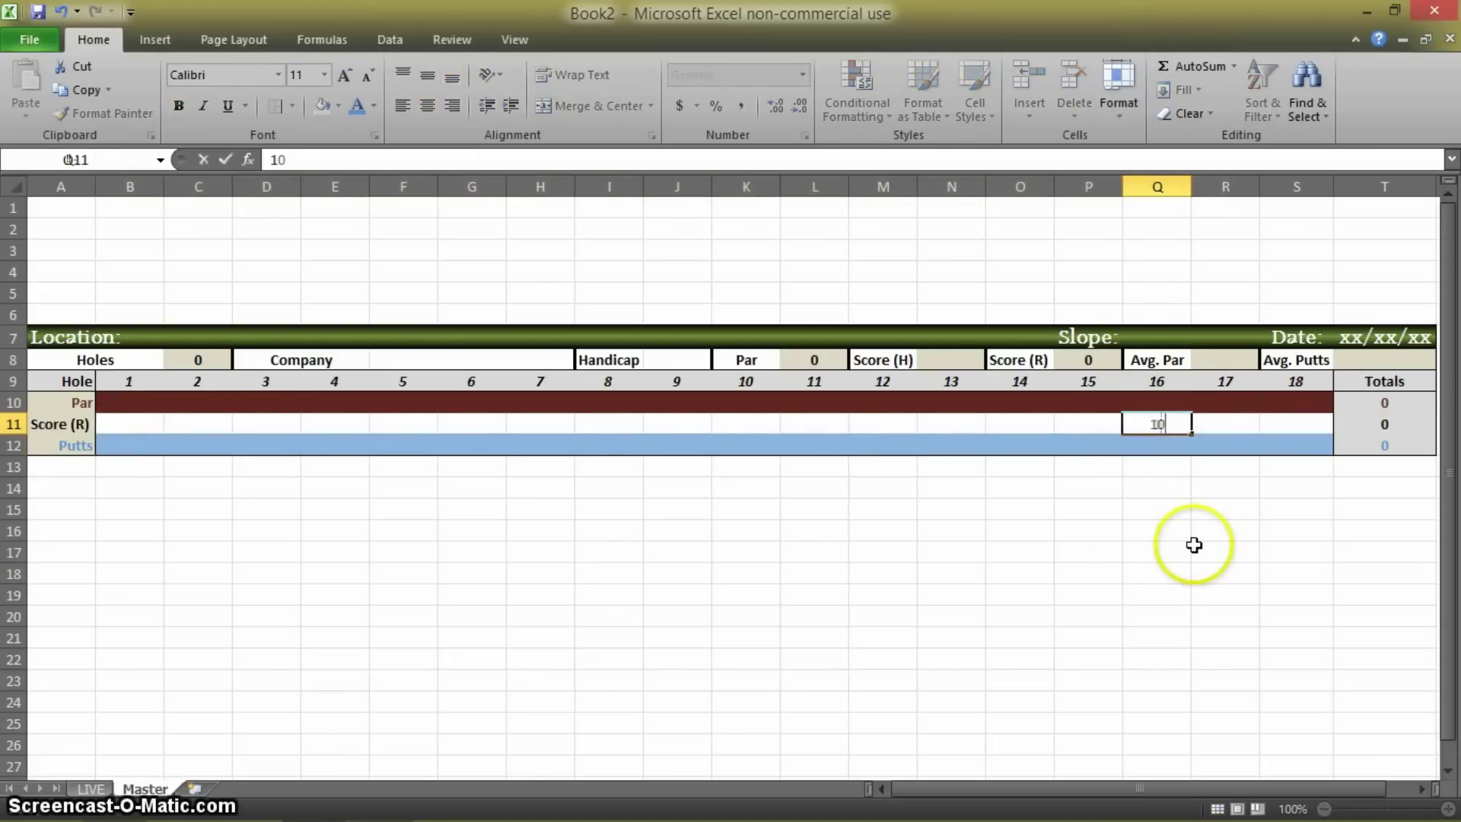
key("Return")
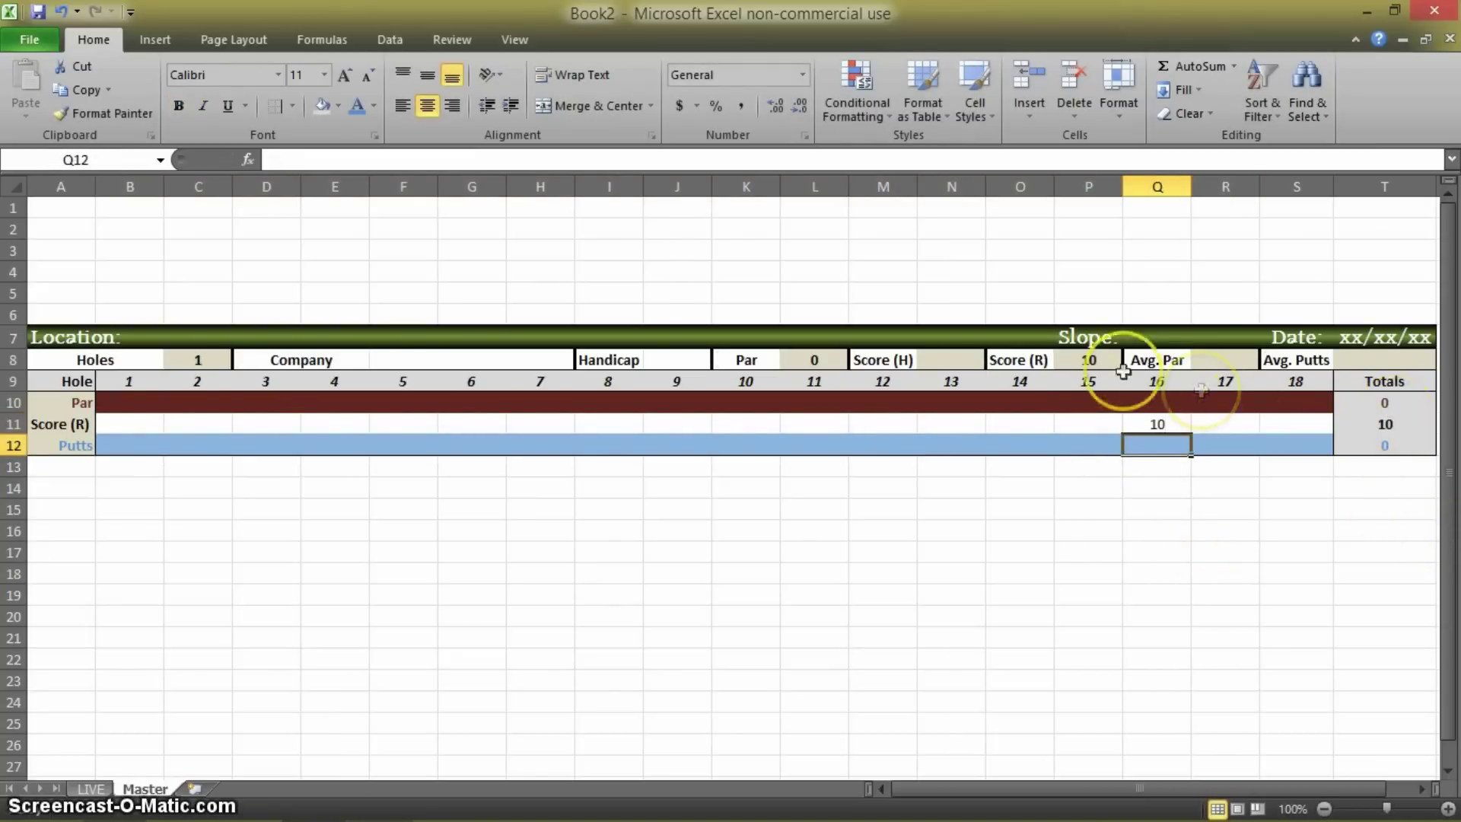
left_click(1145, 419)
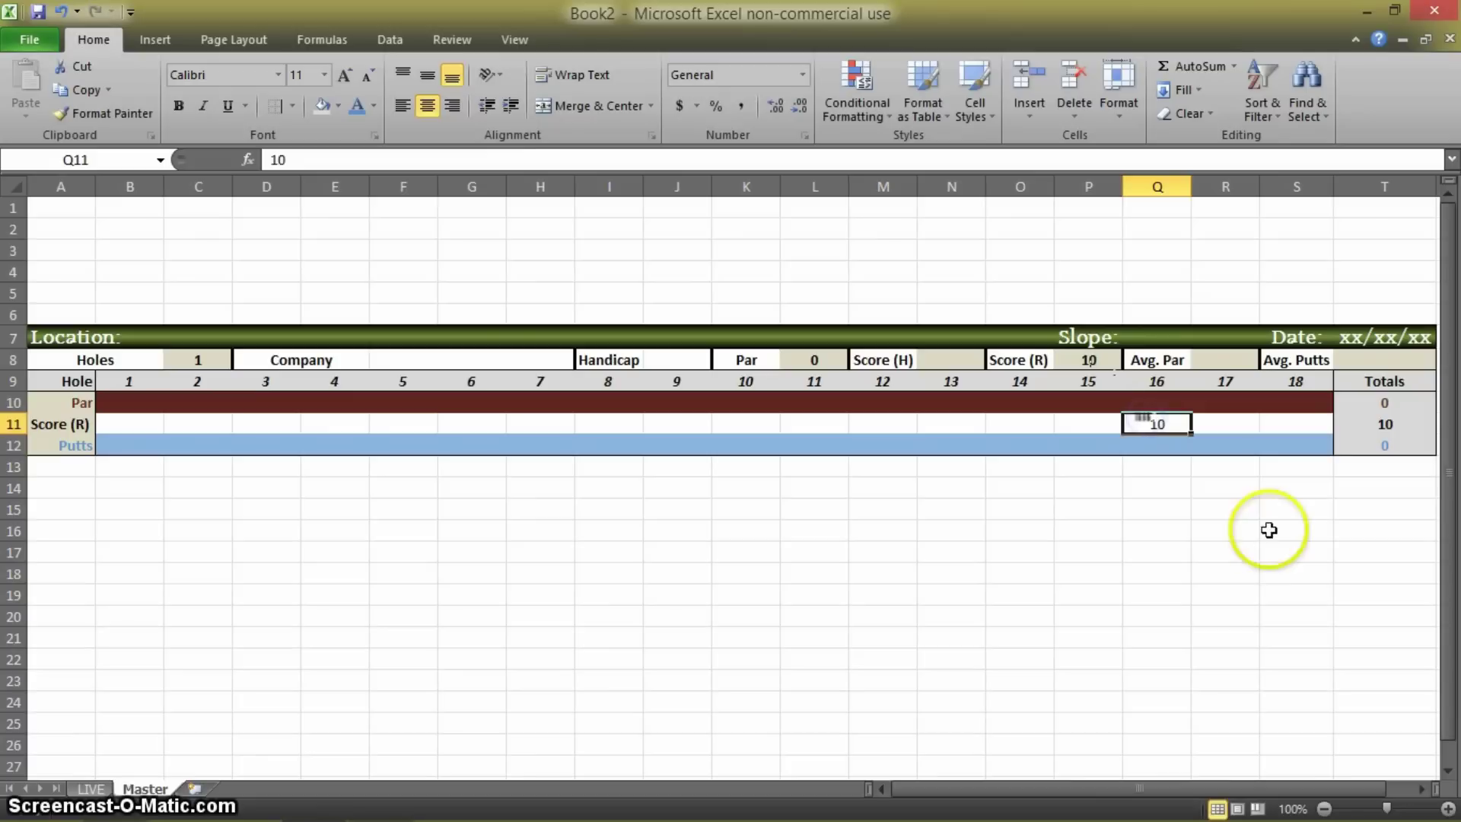
key("Delete")
left_click(1221, 572)
- Enter a trial handicap of -7 in J8 and calculate Score (H) in N8 with the formula =T11-J8
left_click(927, 368)
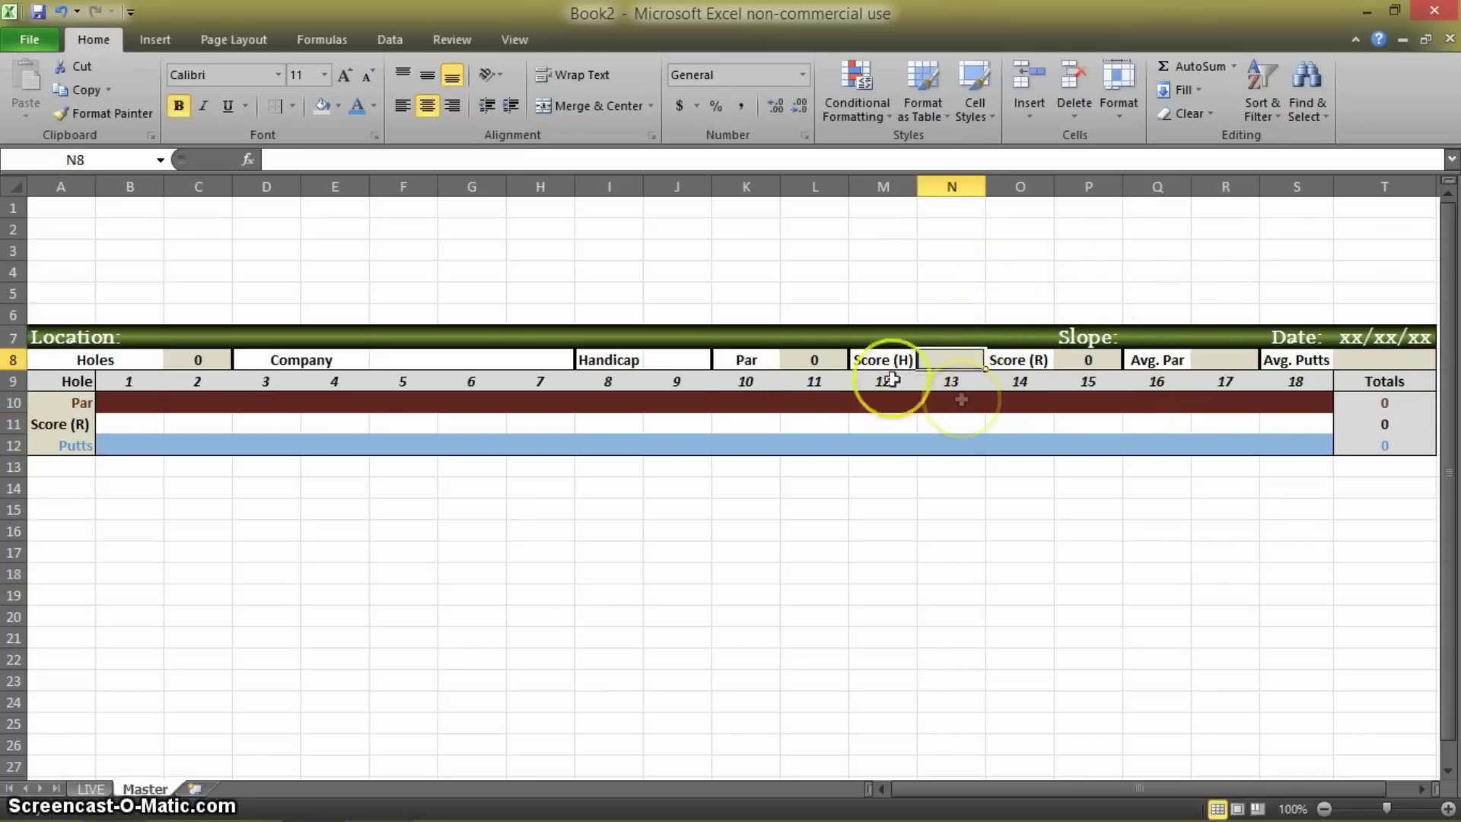
key("alt+p")
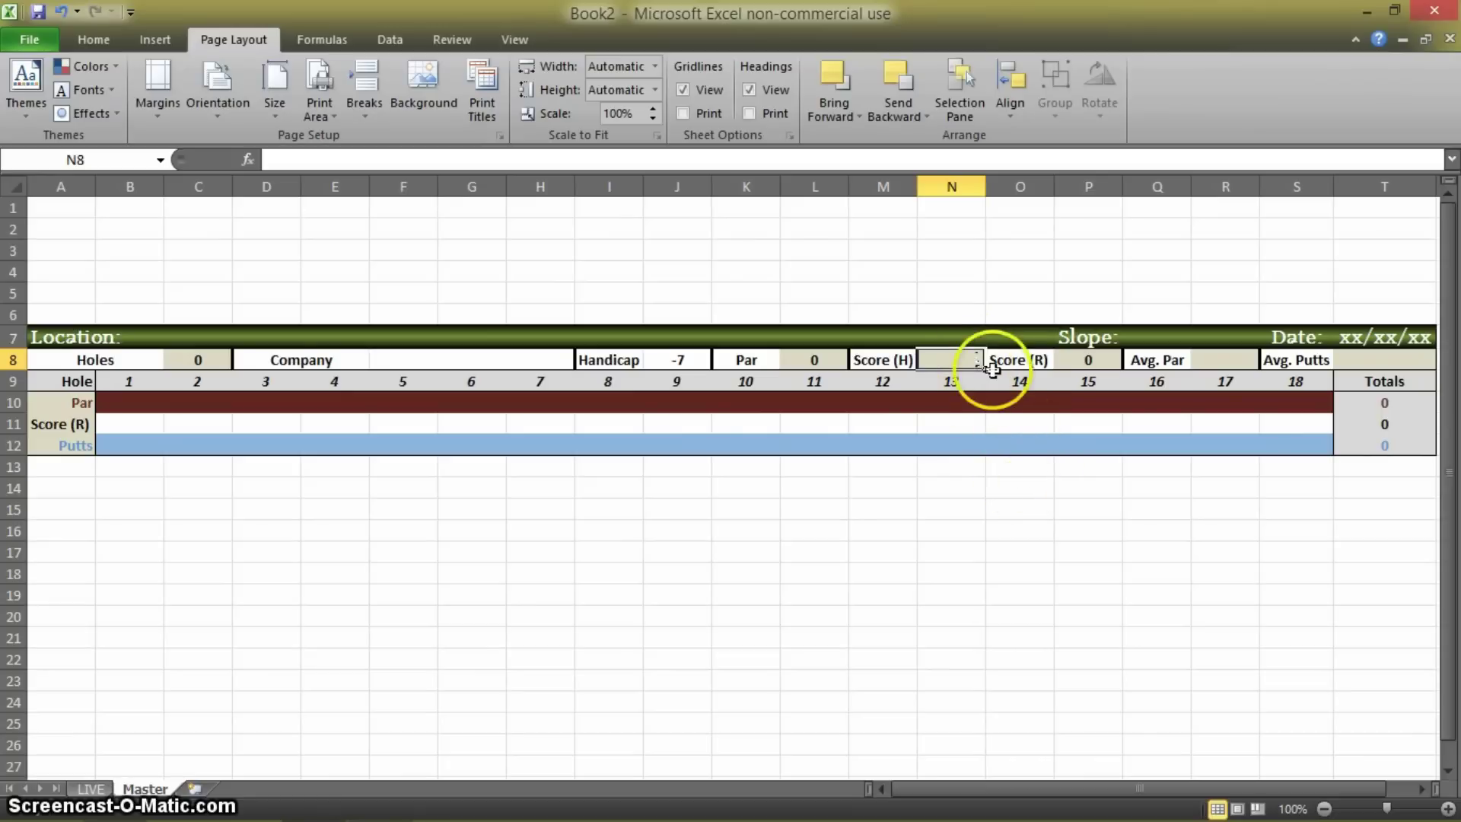
type("=")
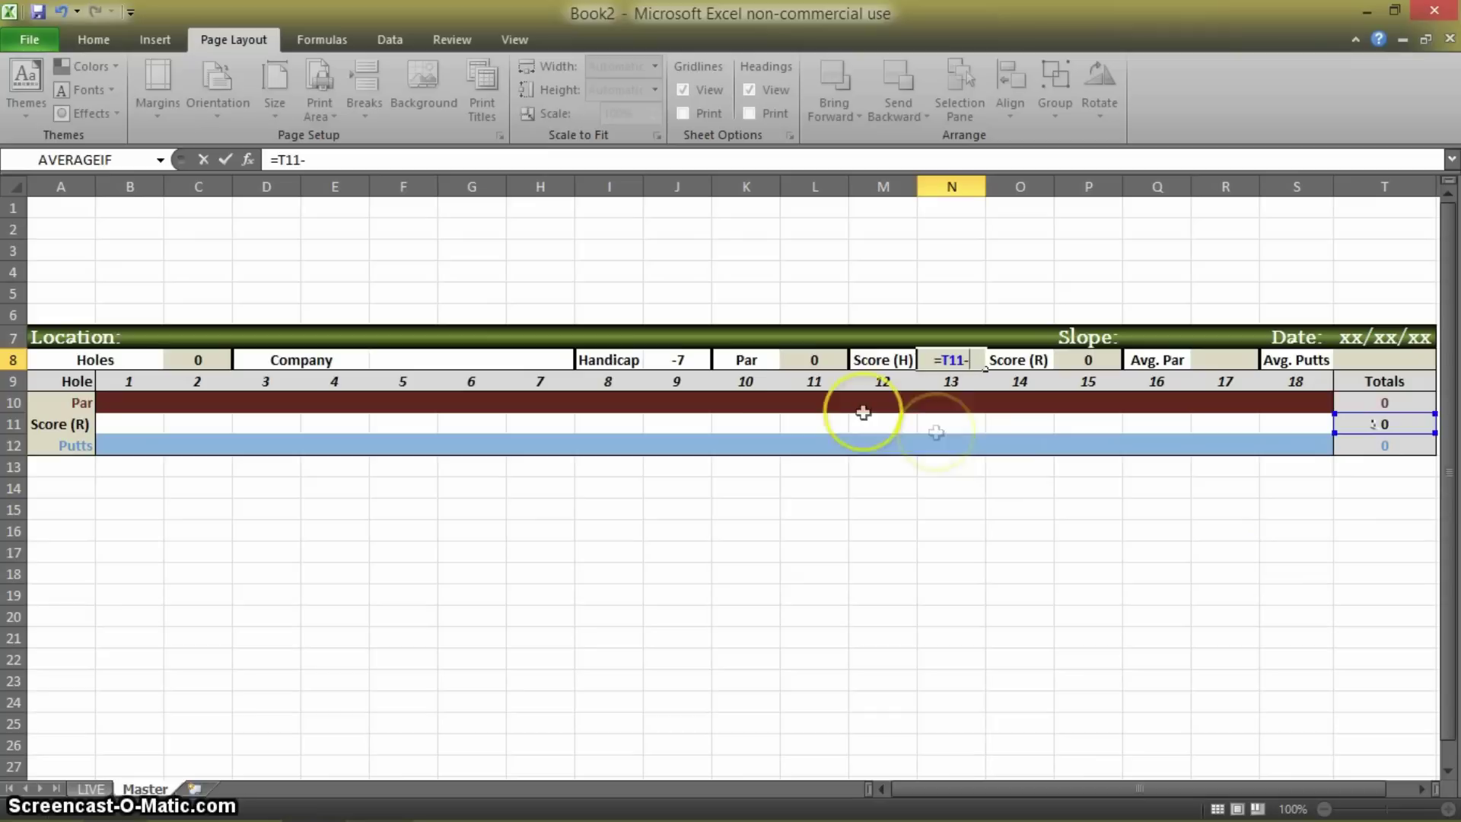
left_click(677, 359)
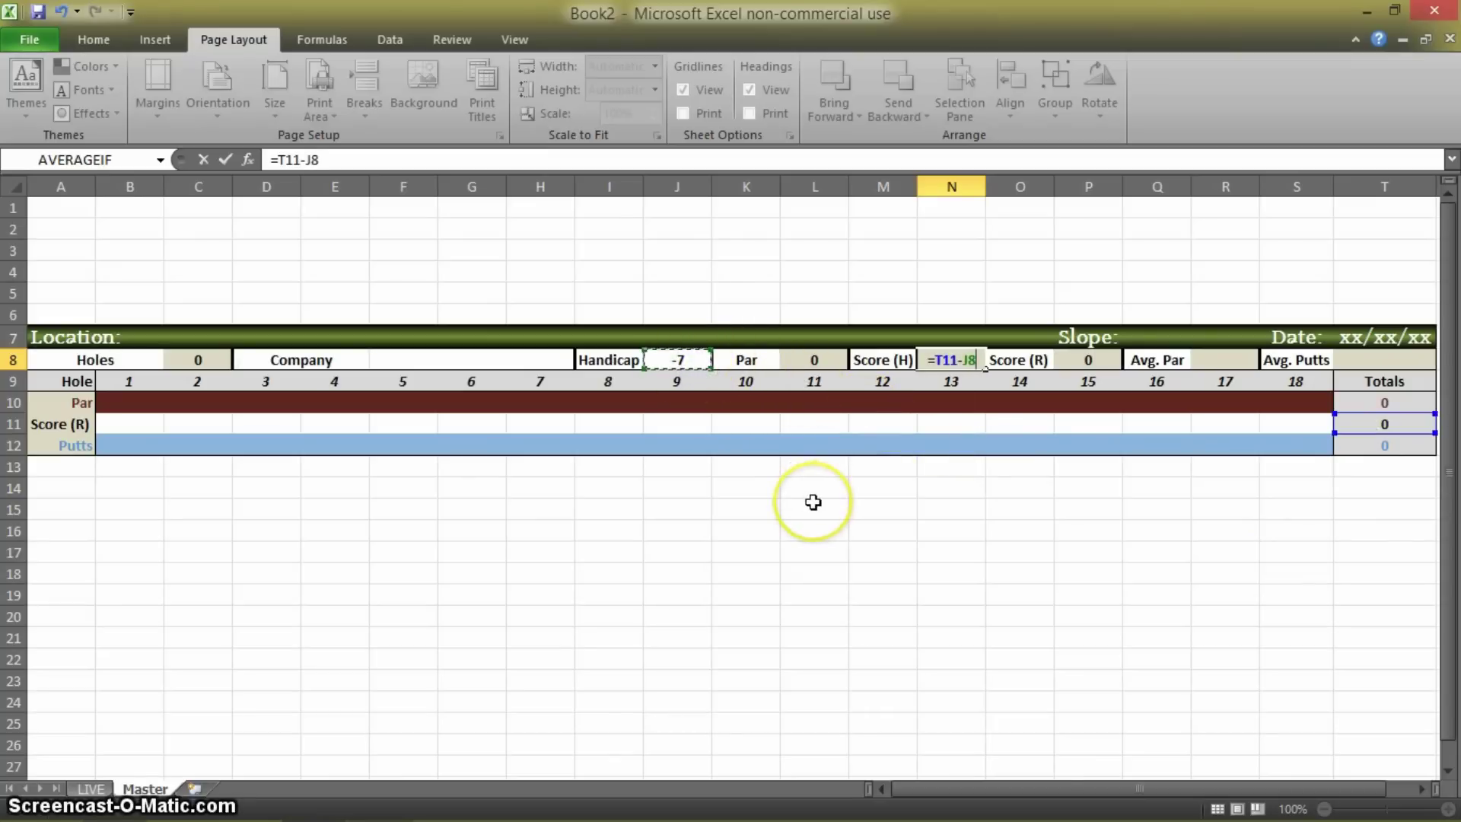
key("Return")
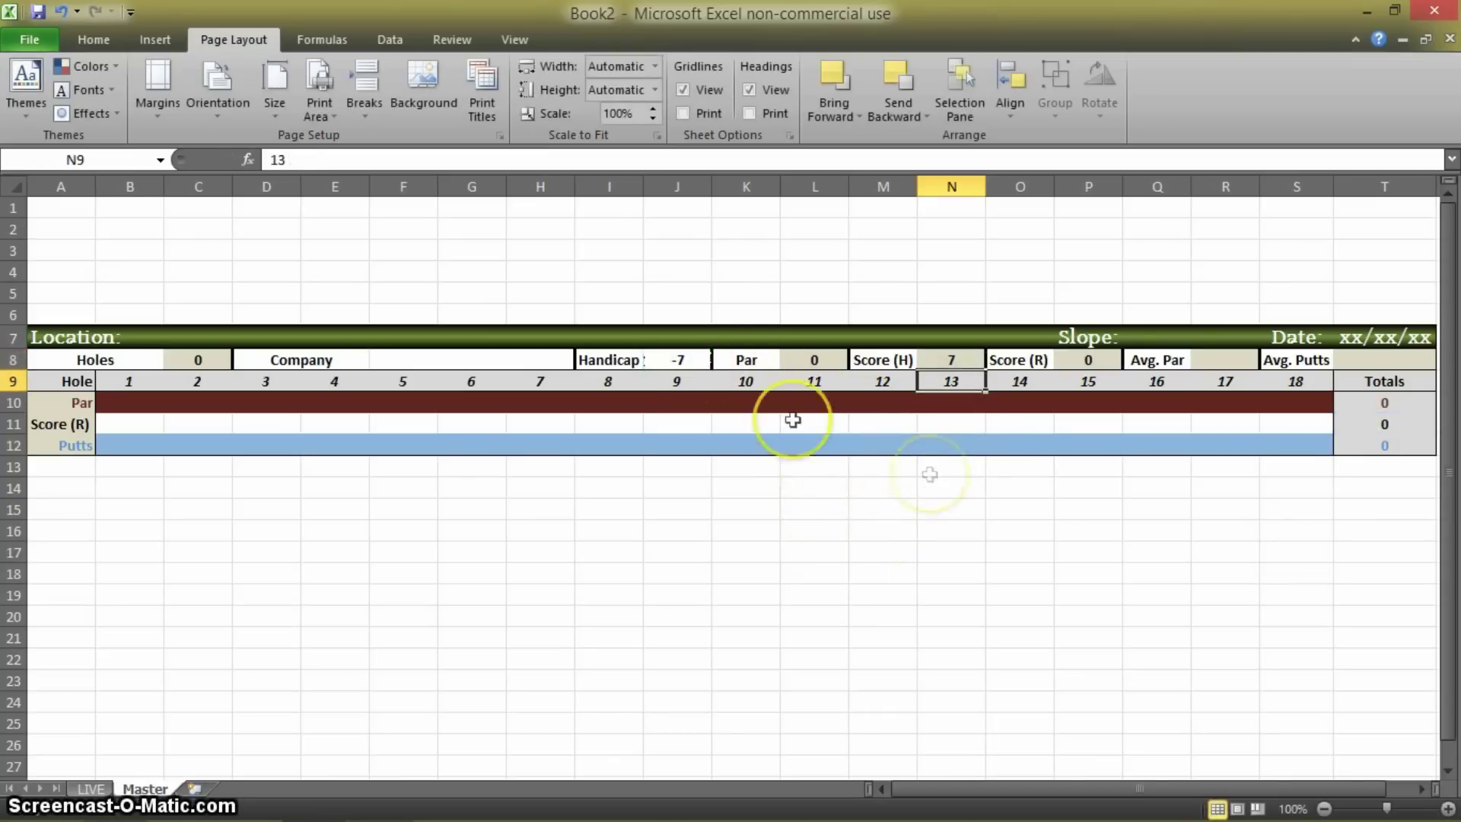
- Set the handicap in J8 to 7 and test Score (H) with trial scores of 4 in M11:Q11, clearing the trial scores
left_click(704, 363)
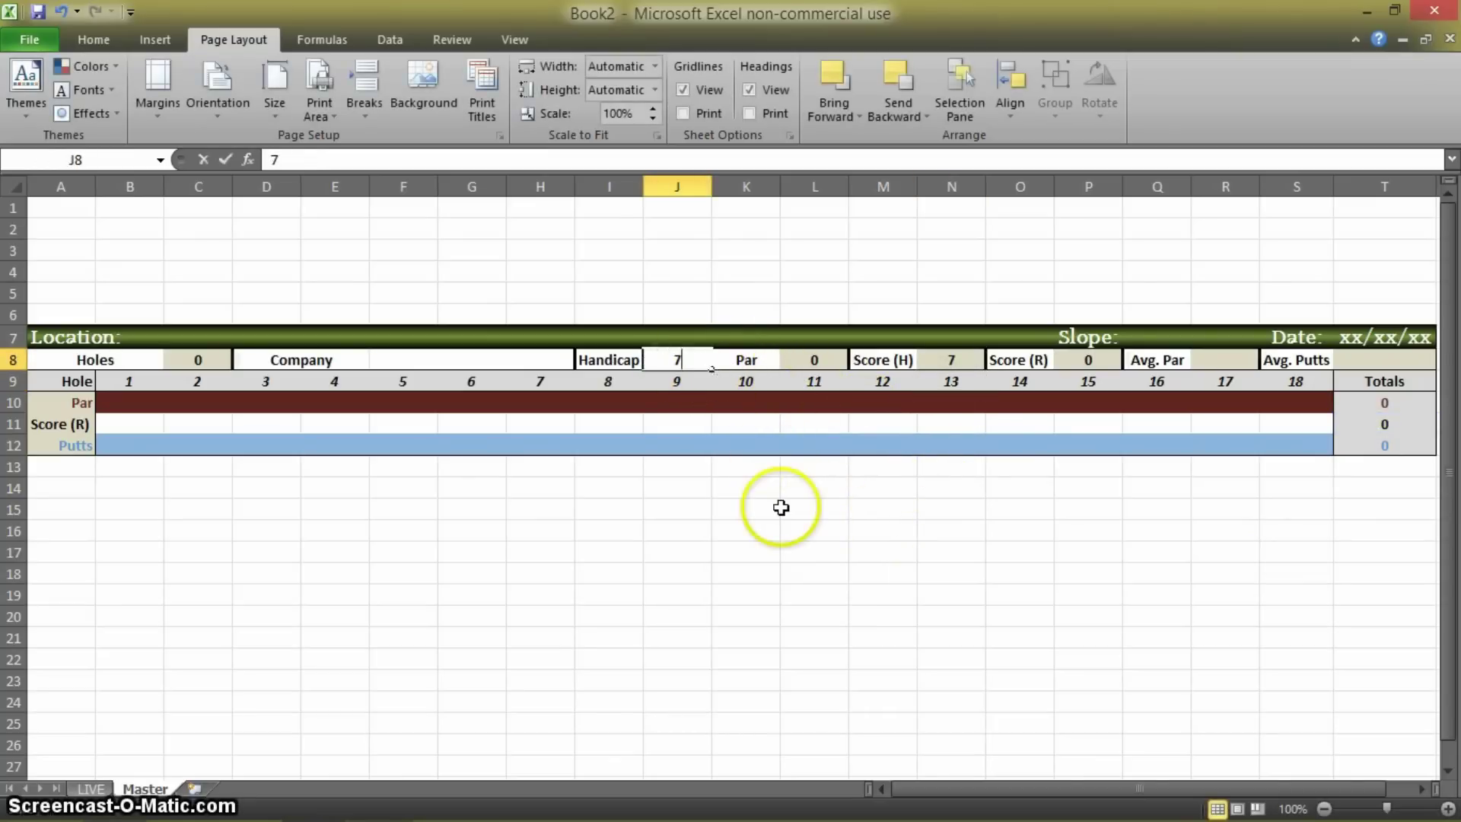
key("Return")
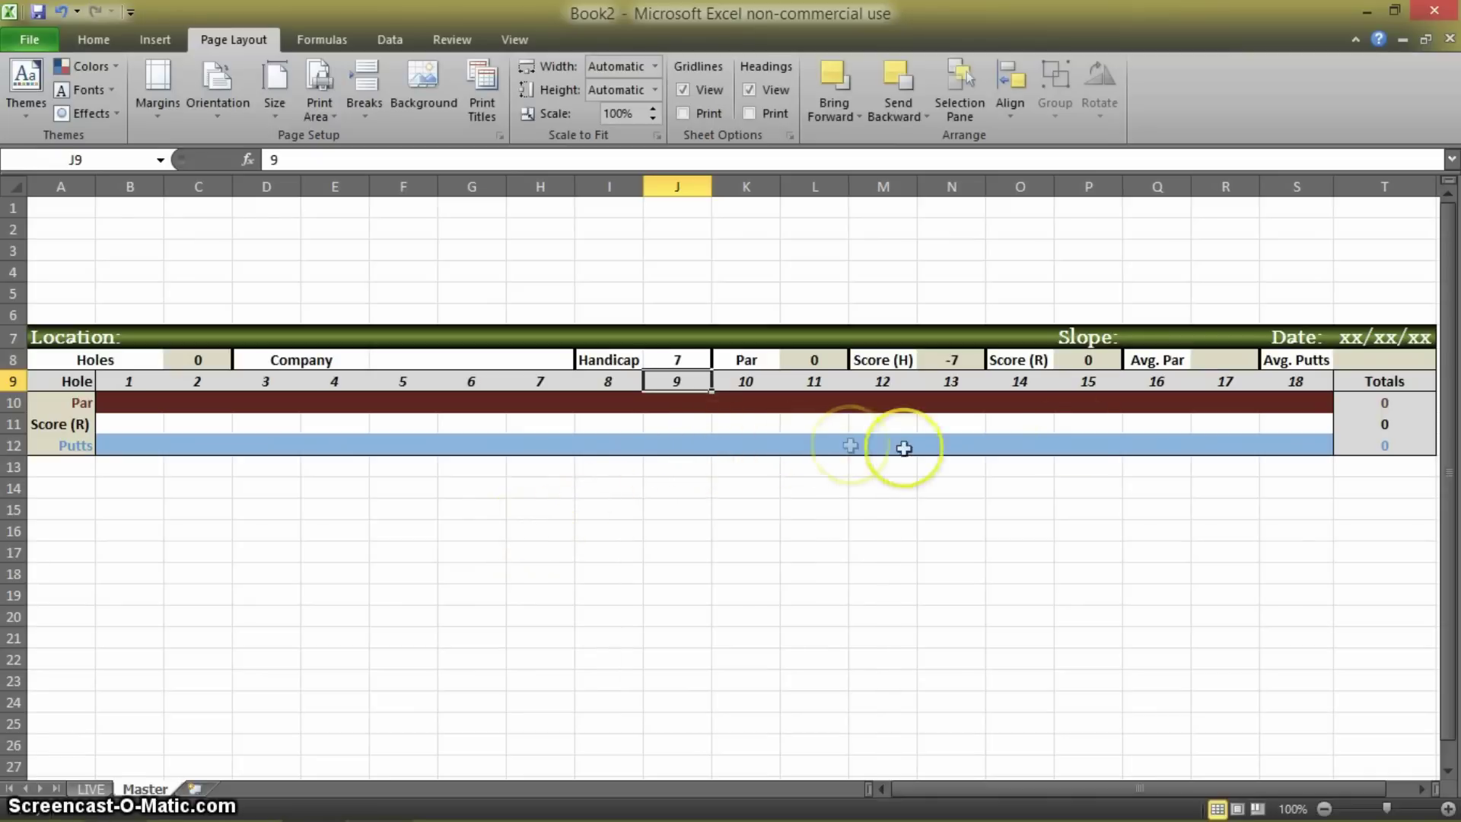
left_click(905, 424)
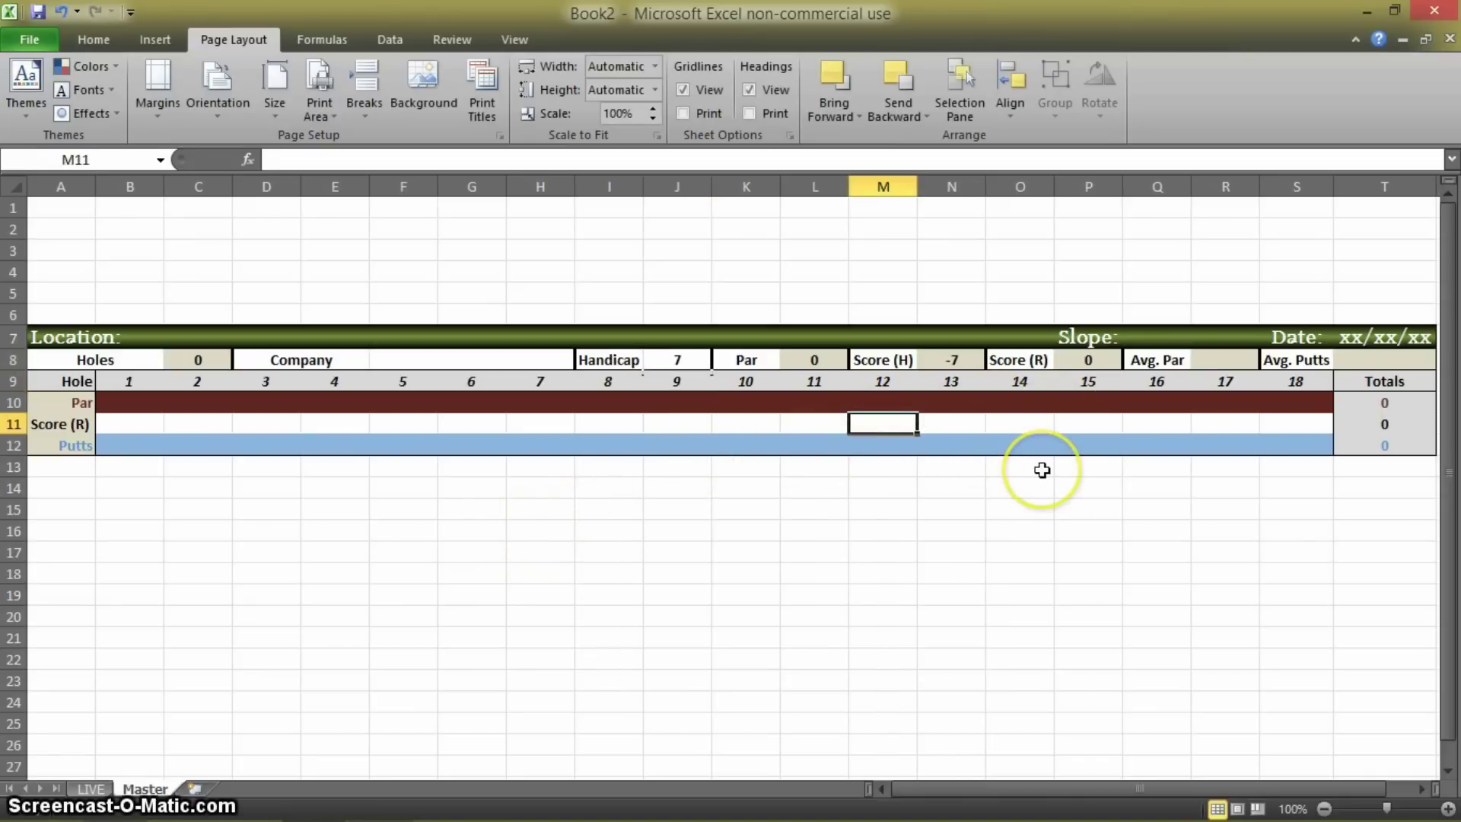
type("4\t4\t4\t4\t4")
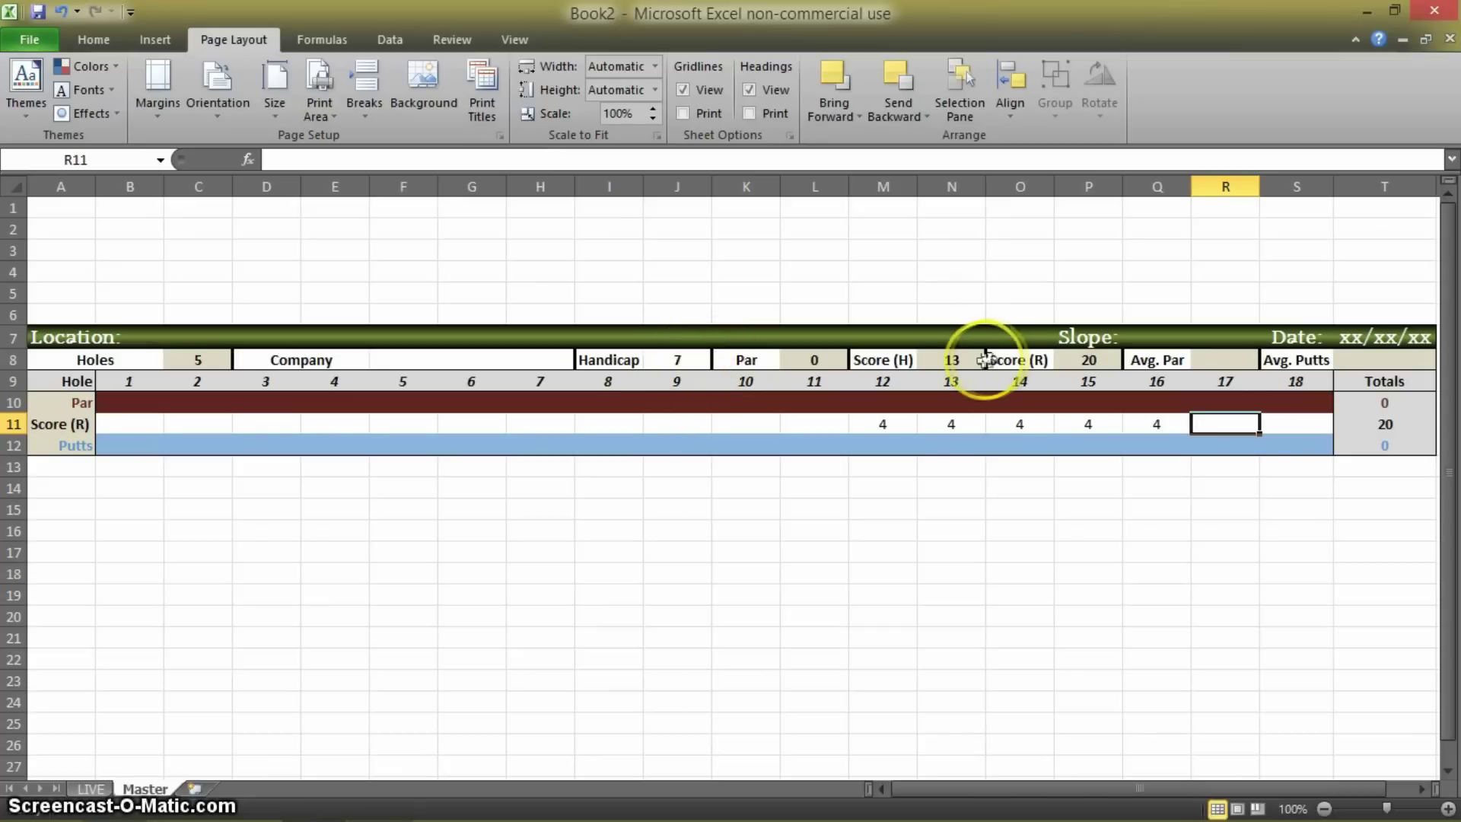
left_click_drag(1158, 429, 888, 435)
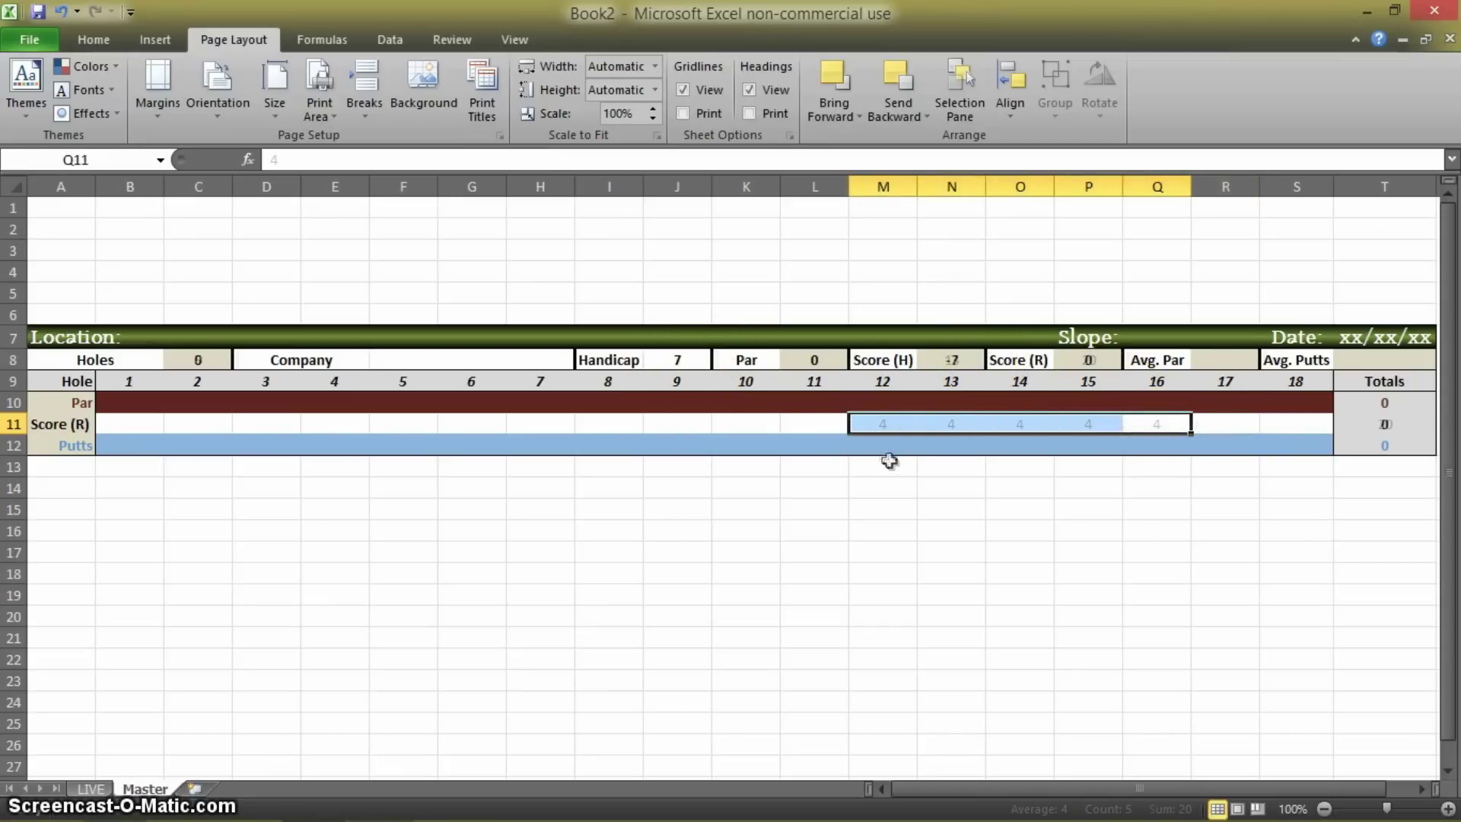
key("Delete")
left_click(679, 361)
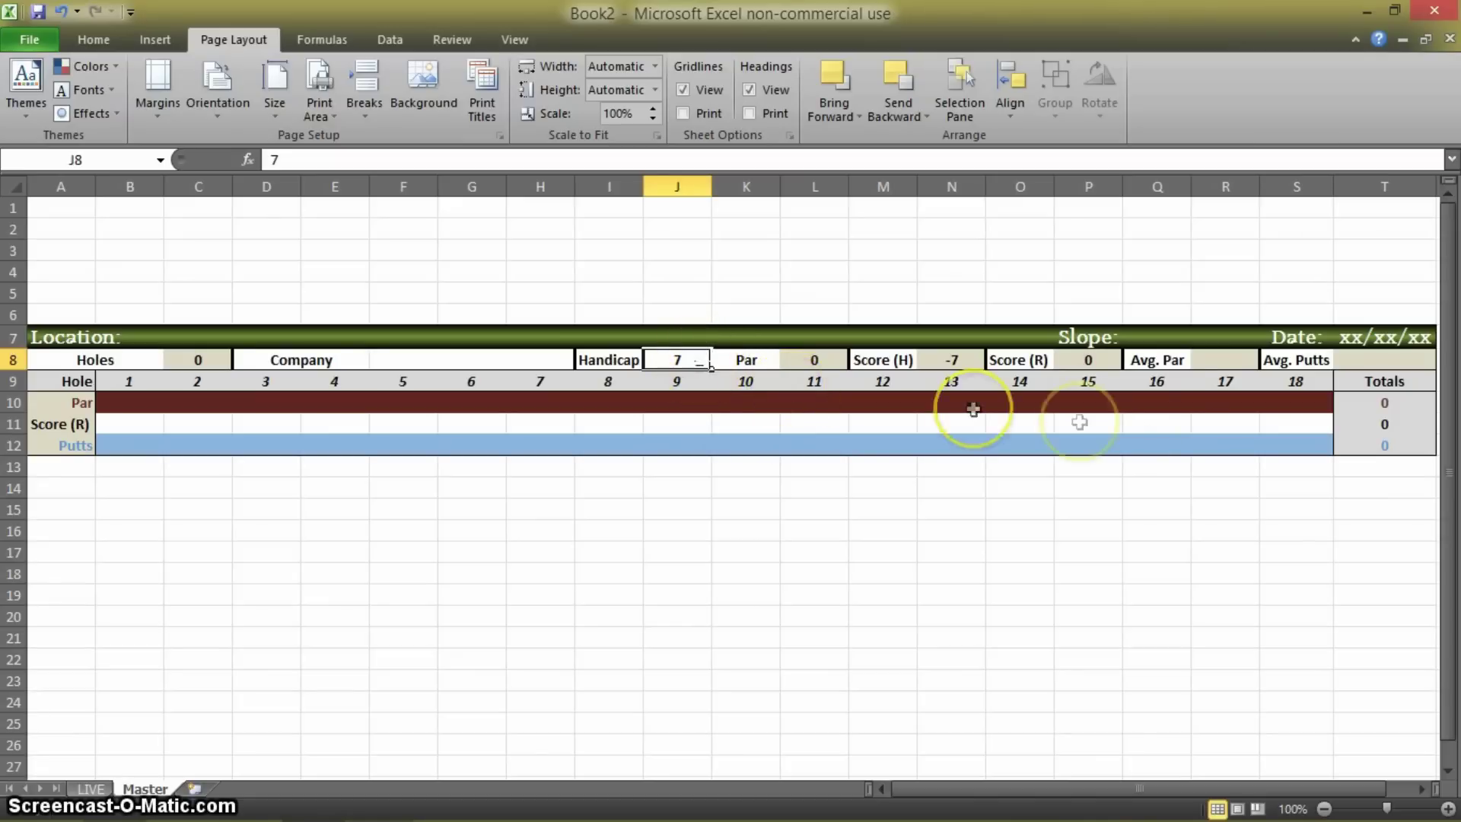
- Try out hole 15 with a trial par of 5 in P10 and a score of 10 in P11, and clear both values
left_click(1224, 361)
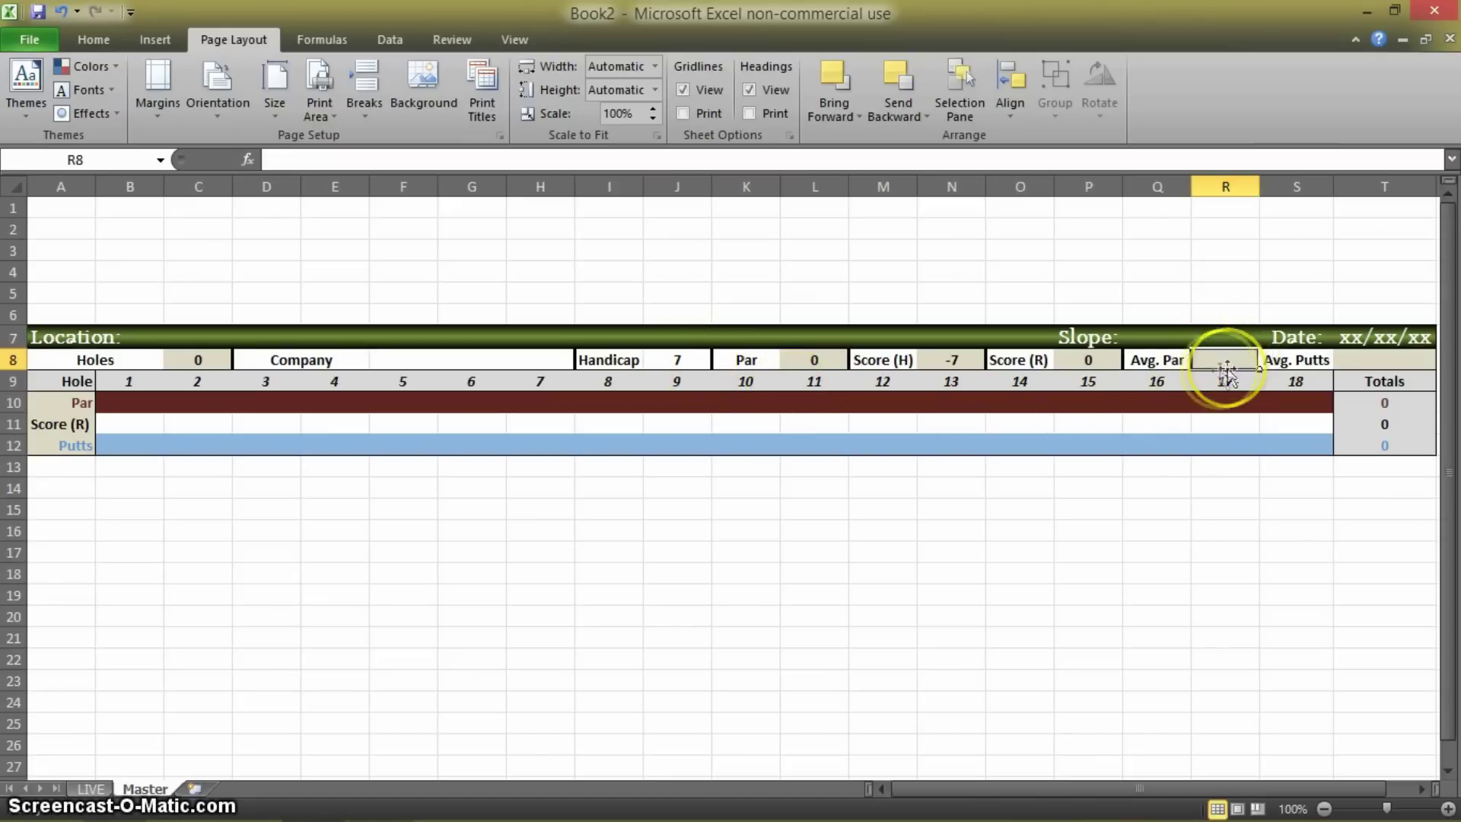
left_click_drag(1285, 402, 134, 395)
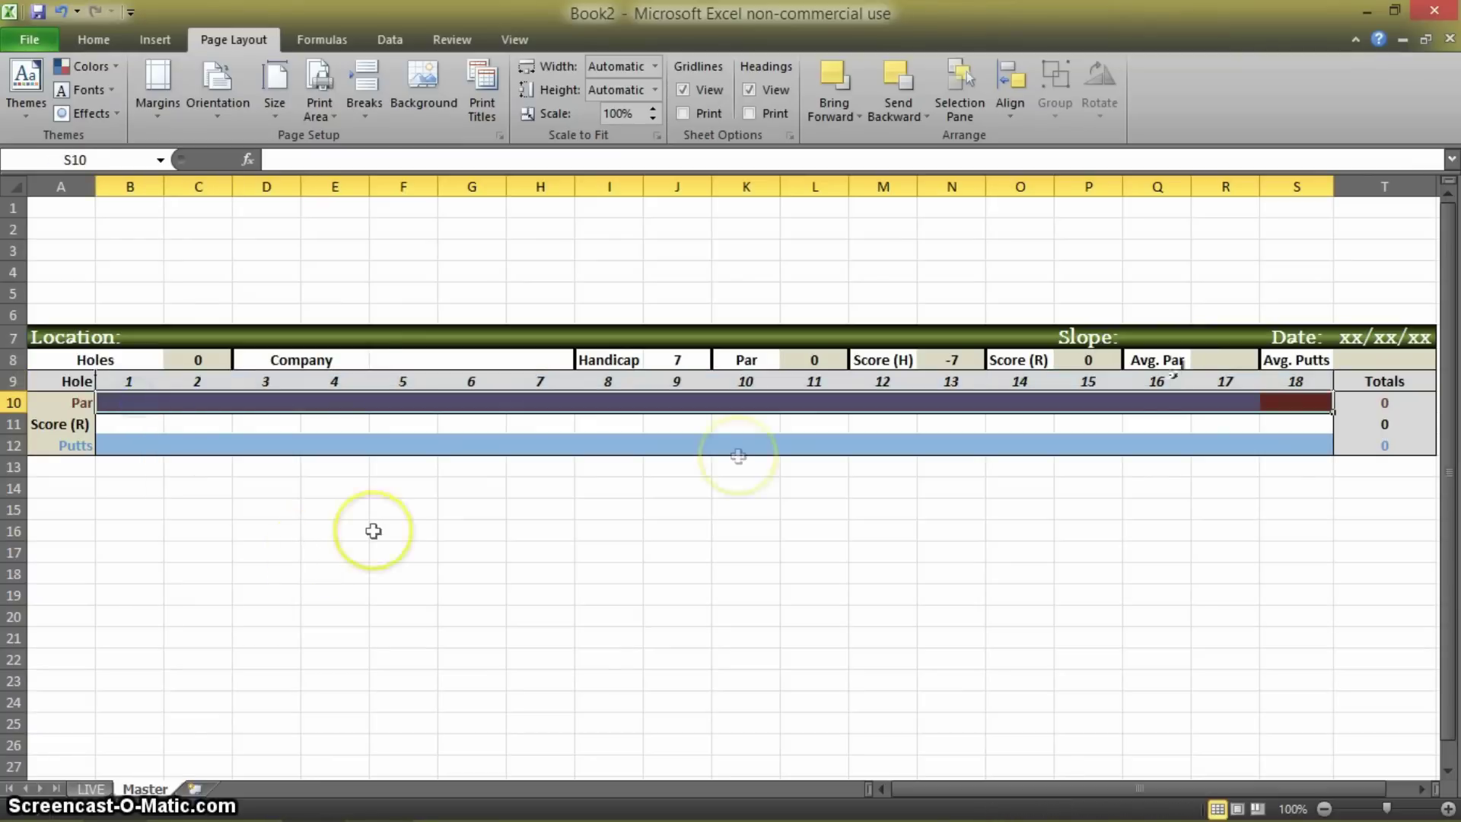
left_click(727, 575)
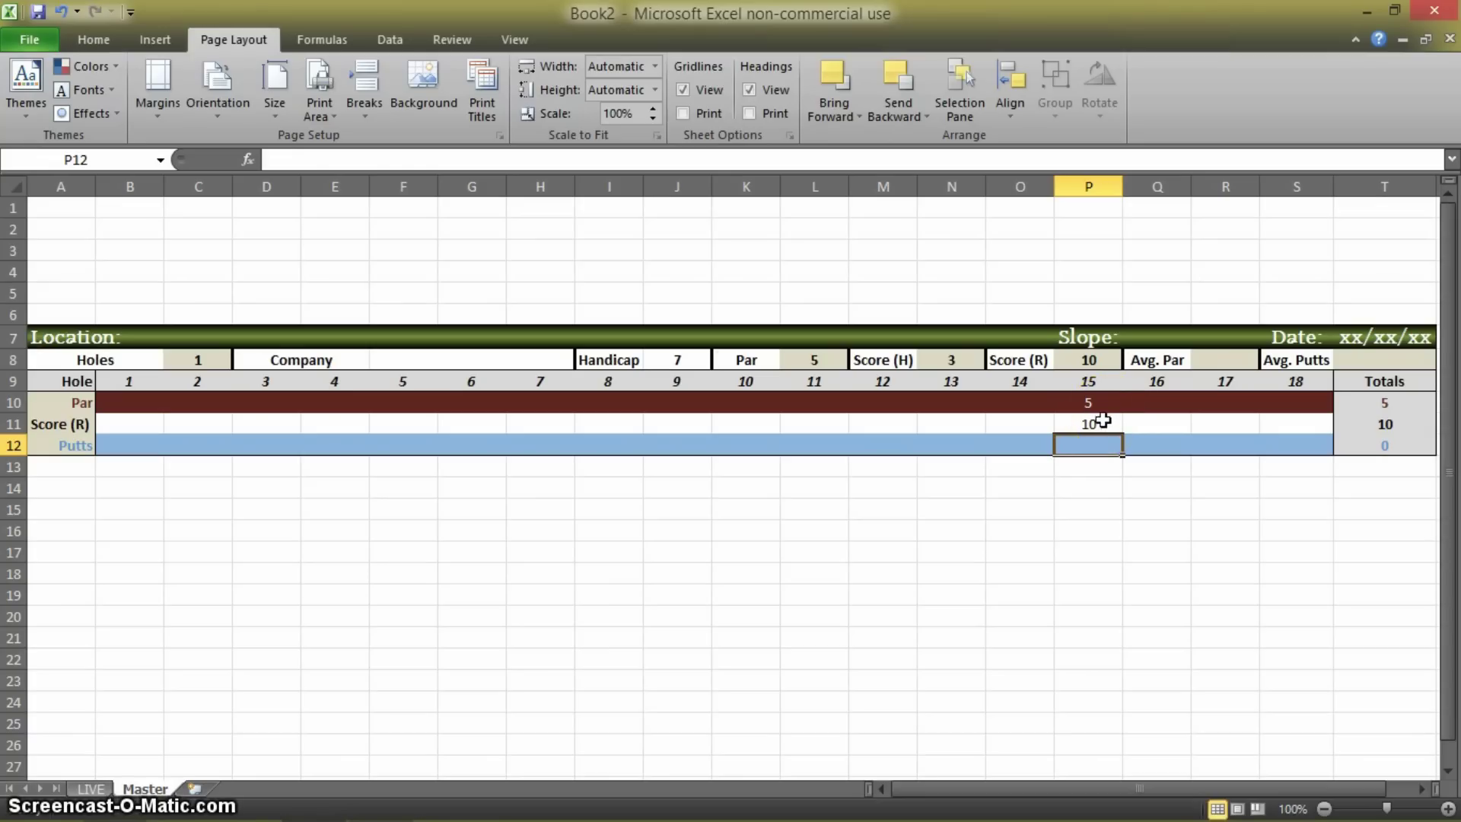
left_click(1101, 405)
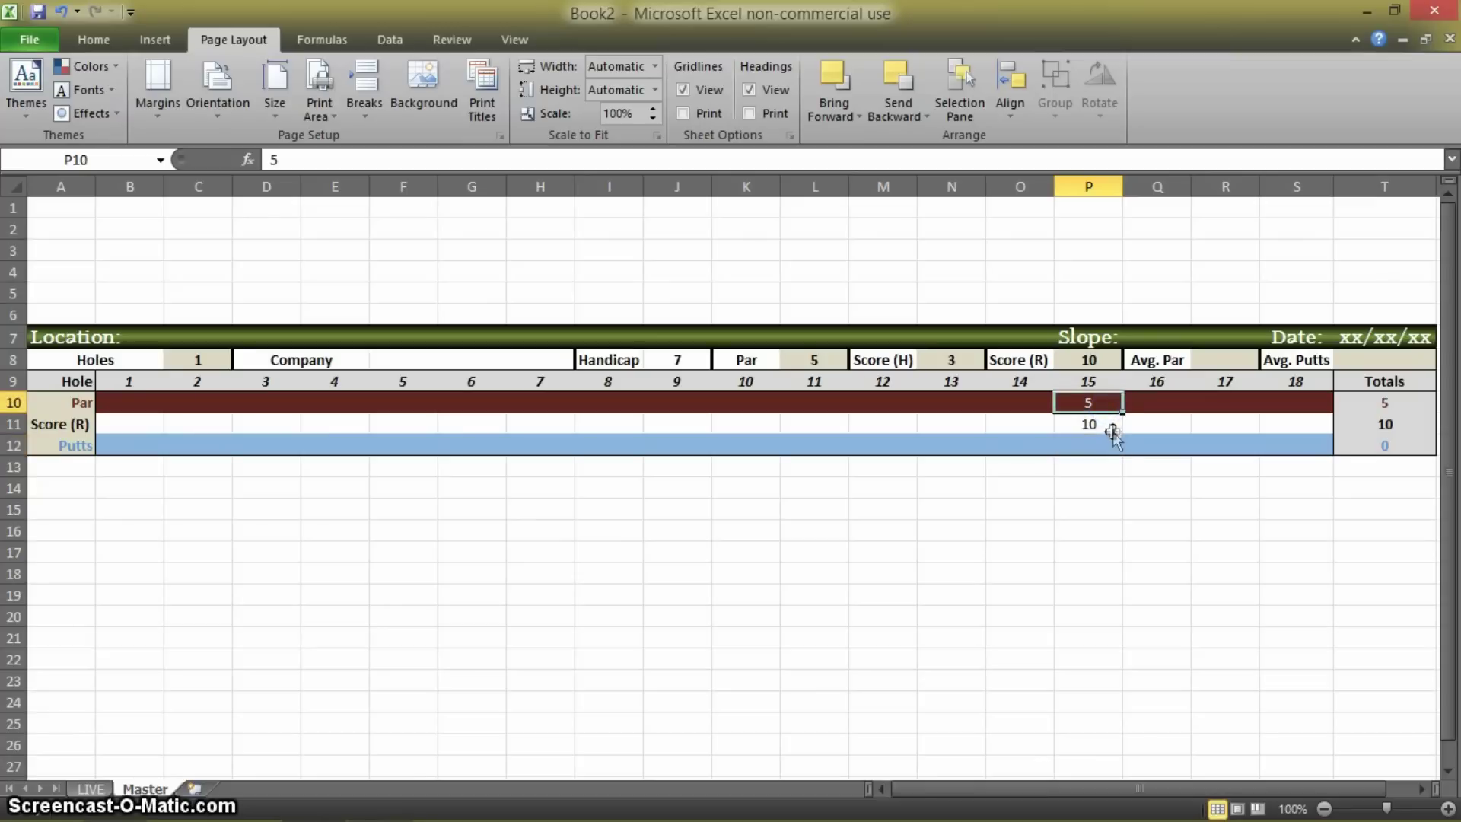
left_click(1112, 431, "shift")
key("Delete")
left_click(1110, 438)
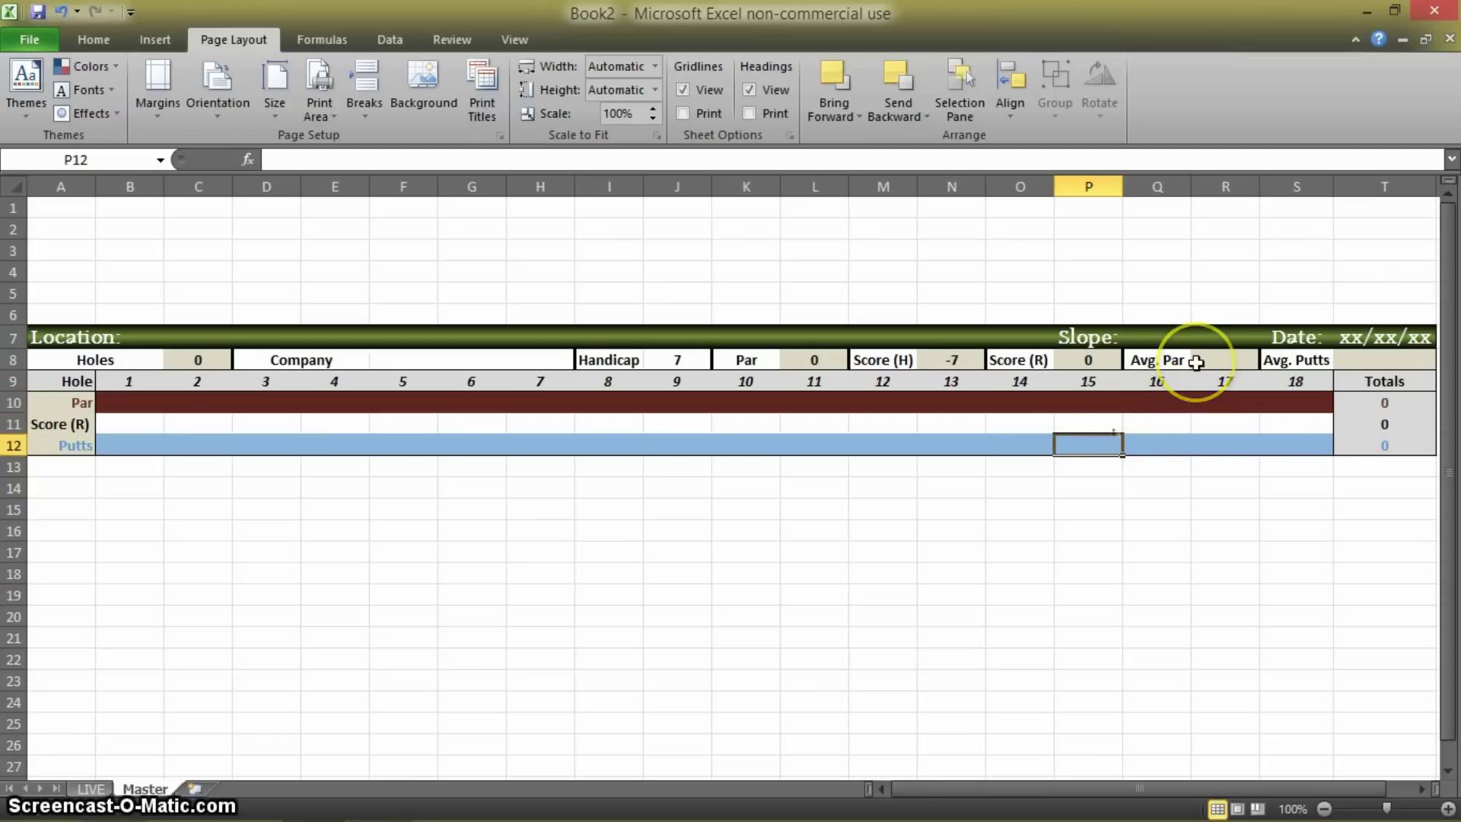